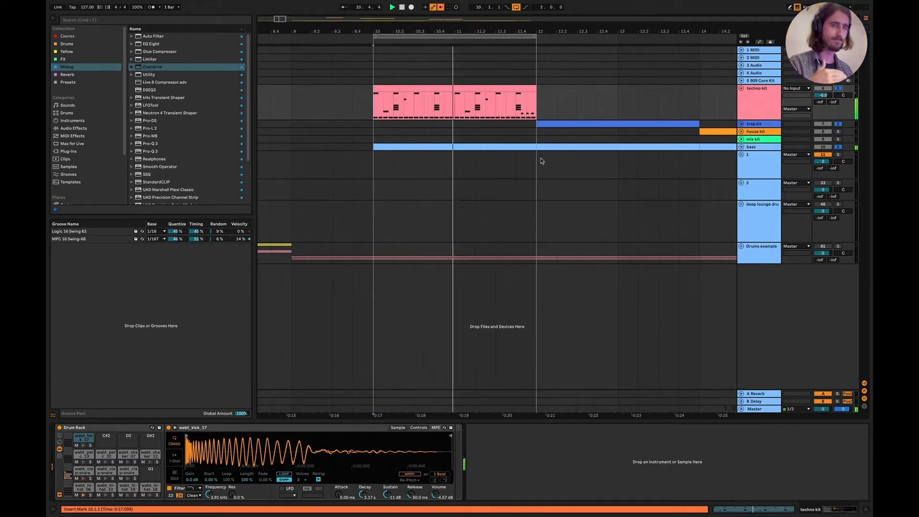
# Step: Set the loop to bars 12 to 14 around the trap kit clip and open its notes
pyautogui.scroll(-5, 543, 160)
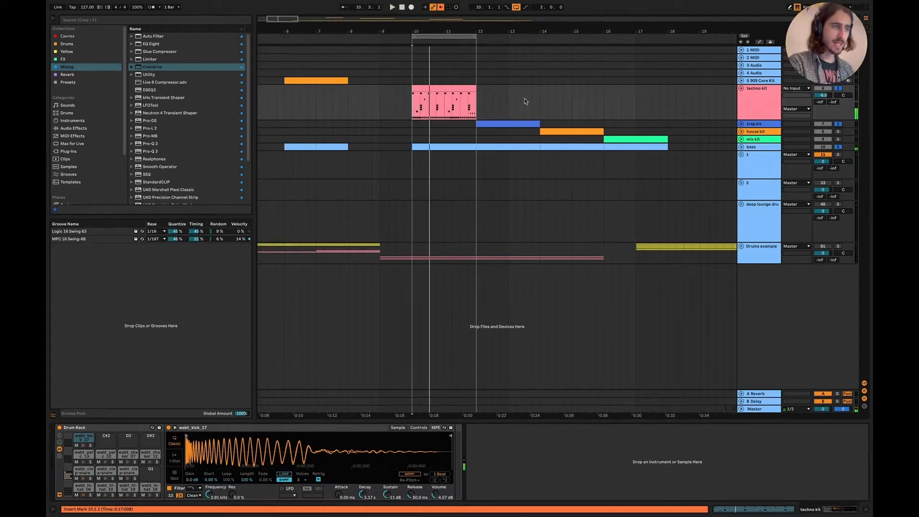
pyautogui.scroll(5, 517, 98)
pyautogui.moveTo(397, 36); pyautogui.dragTo(532, 39)
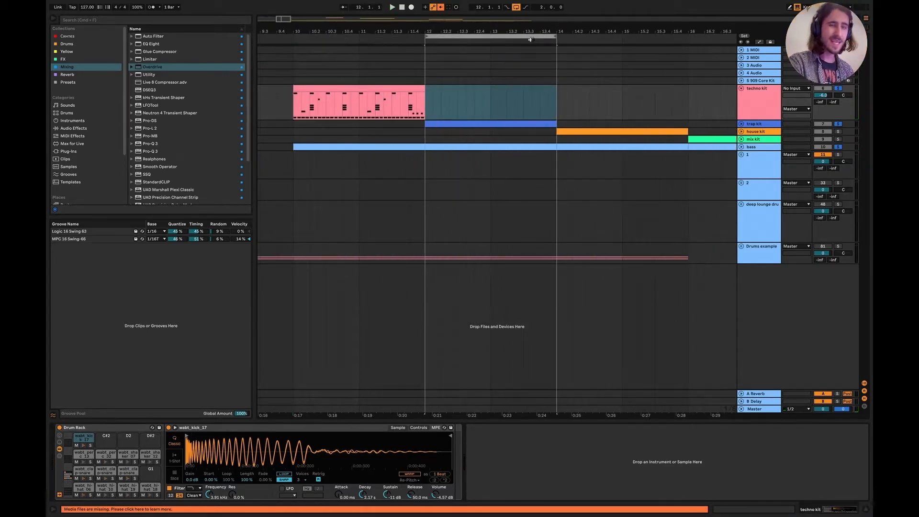
pyautogui.doubleClick(526, 125)
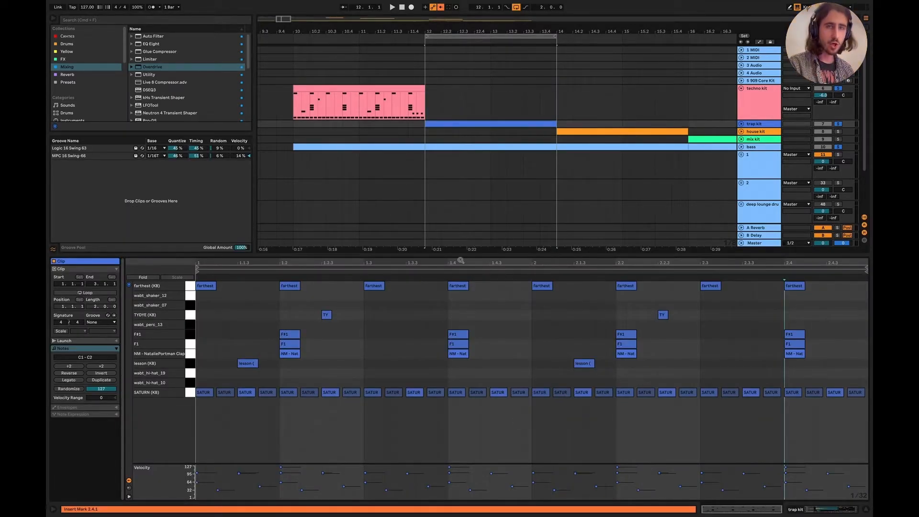
# Step: Play the trap kit section from bar 12, hide the clip editor and unfold the trap kit track
pyautogui.click(426, 101)
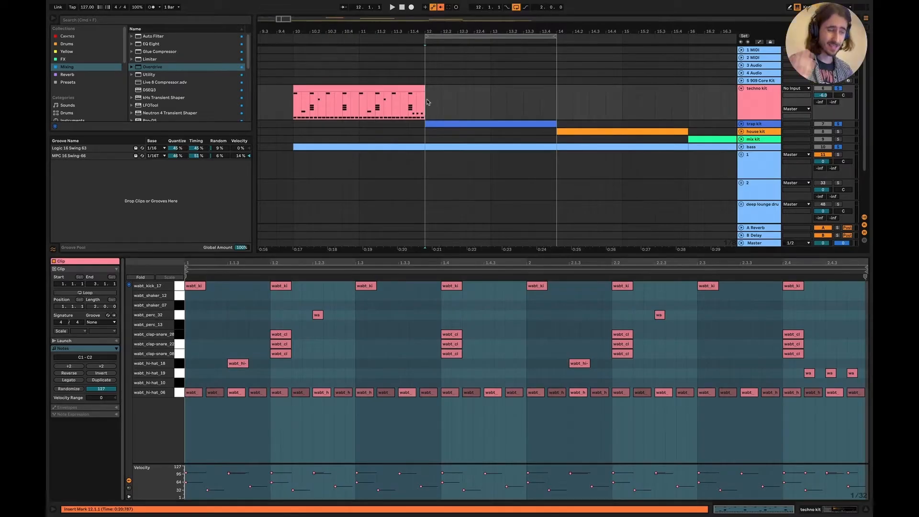
pyautogui.press('space')
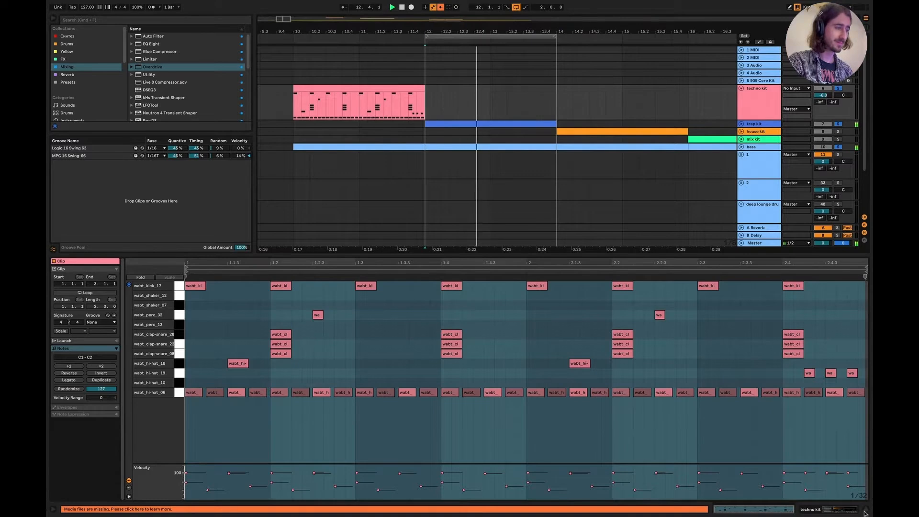
pyautogui.hotkey('ctrl', 'alt', 'l')
pyautogui.scroll(-5, 545, 224)
pyautogui.hscroll(1, 544, 230)
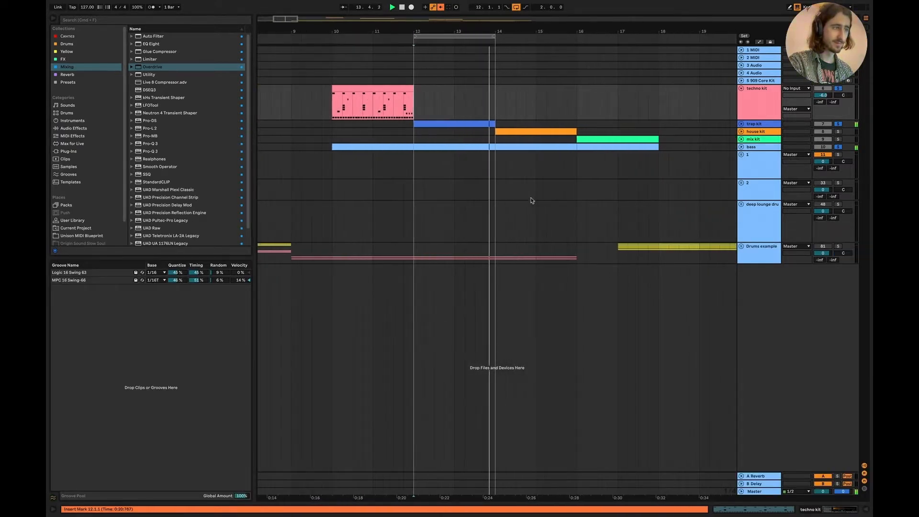
pyautogui.click(742, 124)
pyautogui.press('space')
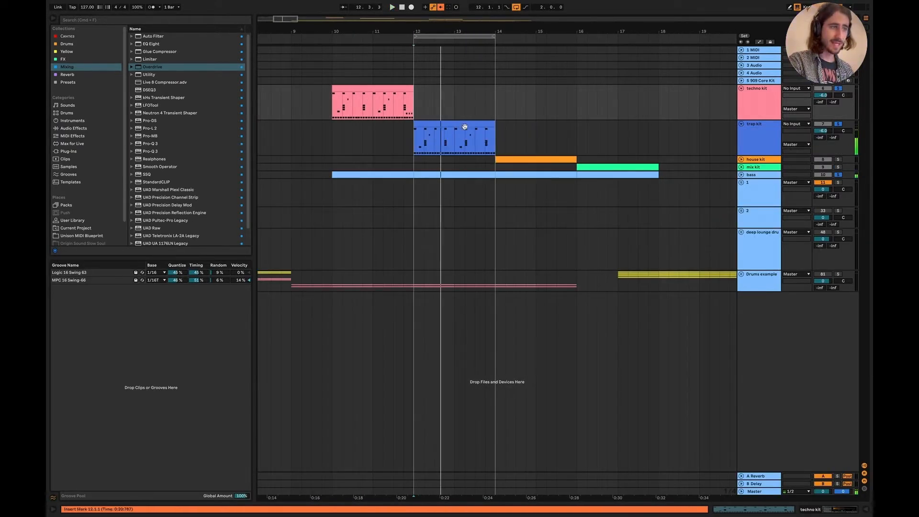
# Step: Open the trap kit clip's notes to audition the SATURN (KB) sound, and close the clip editor again
pyautogui.doubleClick(464, 123)
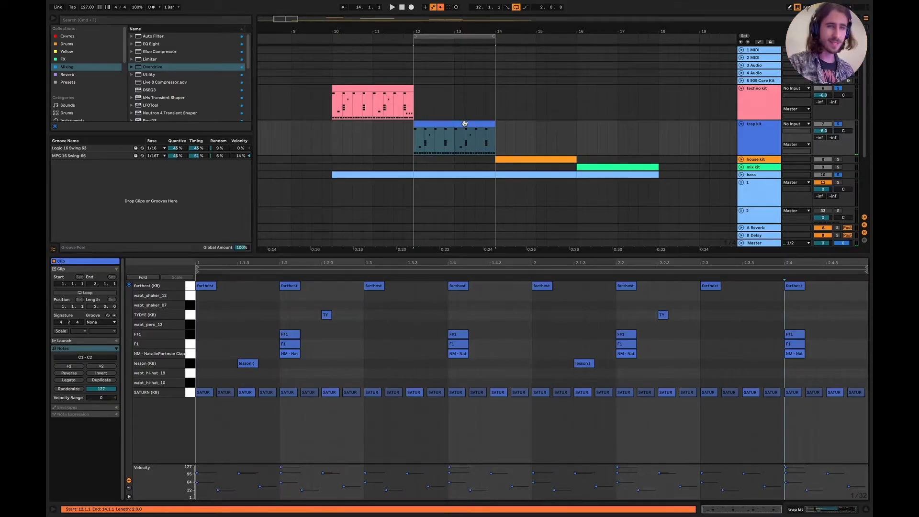
pyautogui.click(192, 393)
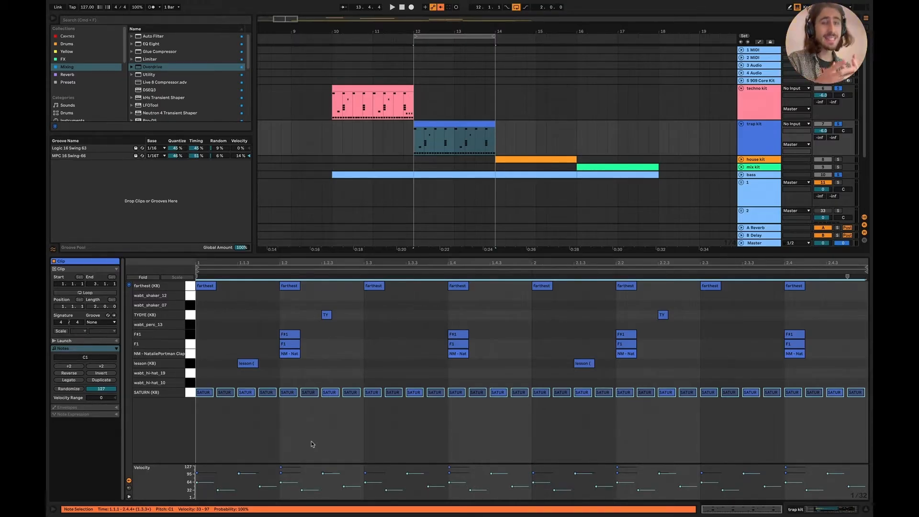
pyautogui.click(865, 509)
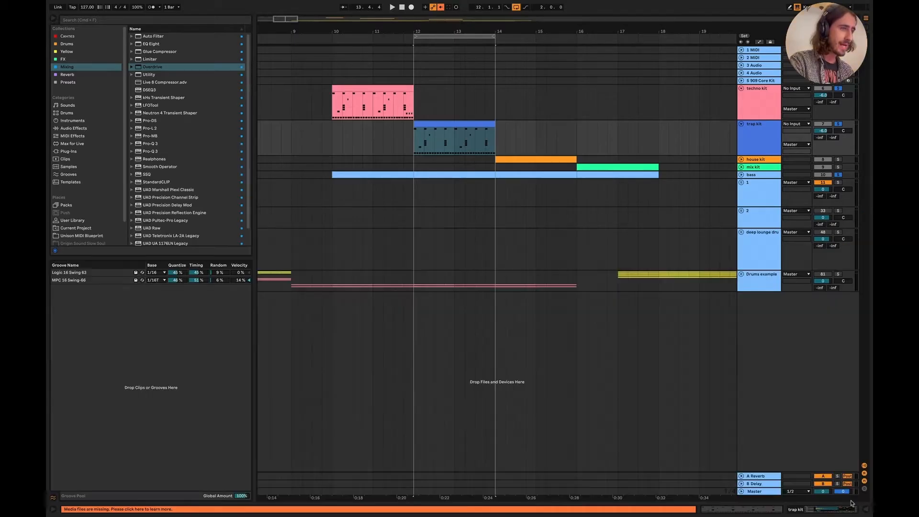
# Step: Move the loop to bars 14 to 16, and unfold the house kit track to open its clip's notes
pyautogui.scroll(4, 486, 114)
pyautogui.hscroll(3, 486, 113)
pyautogui.moveTo(371, 36); pyautogui.dragTo(547, 57)
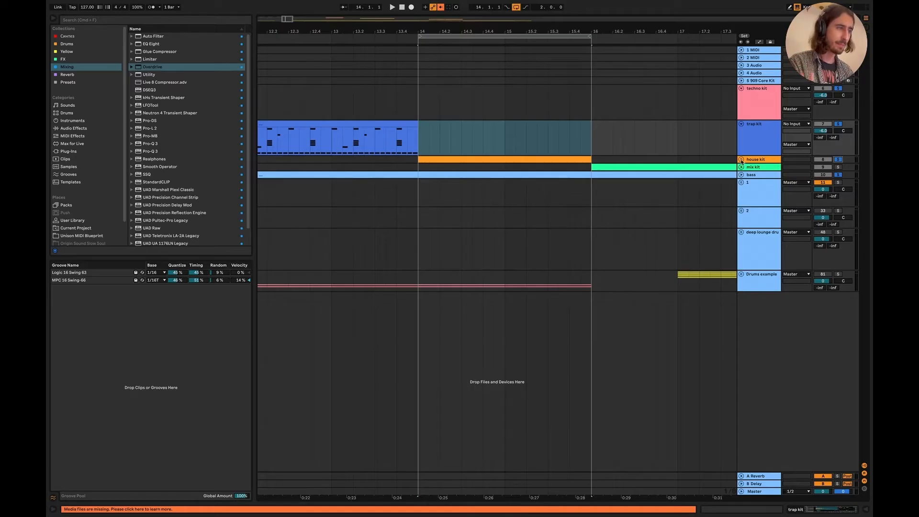
pyautogui.click(741, 160)
pyautogui.doubleClick(518, 167)
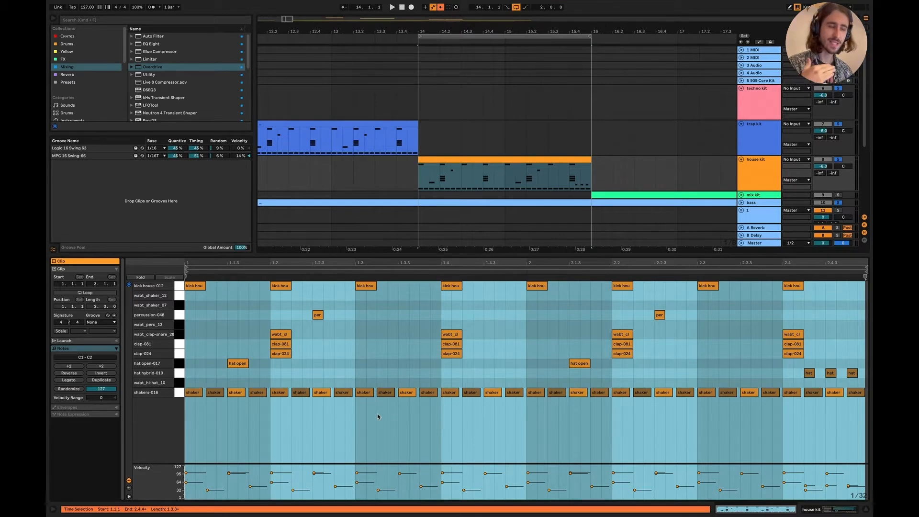
# Step: Play the house kit section from bar 14 and audition its kick house-012 sound in the clip's notes
pyautogui.click(421, 146)
pyautogui.press('space')
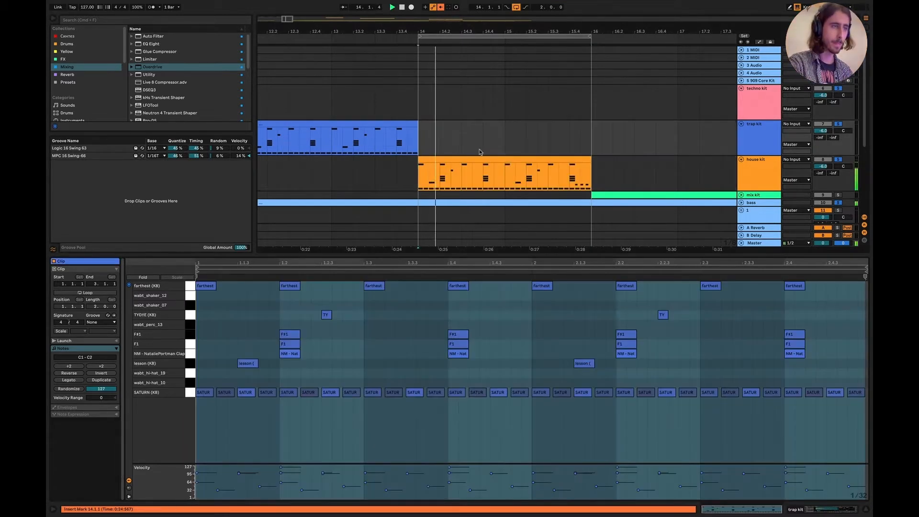
pyautogui.scroll(-3, 480, 152)
pyautogui.scroll(-2, 479, 152)
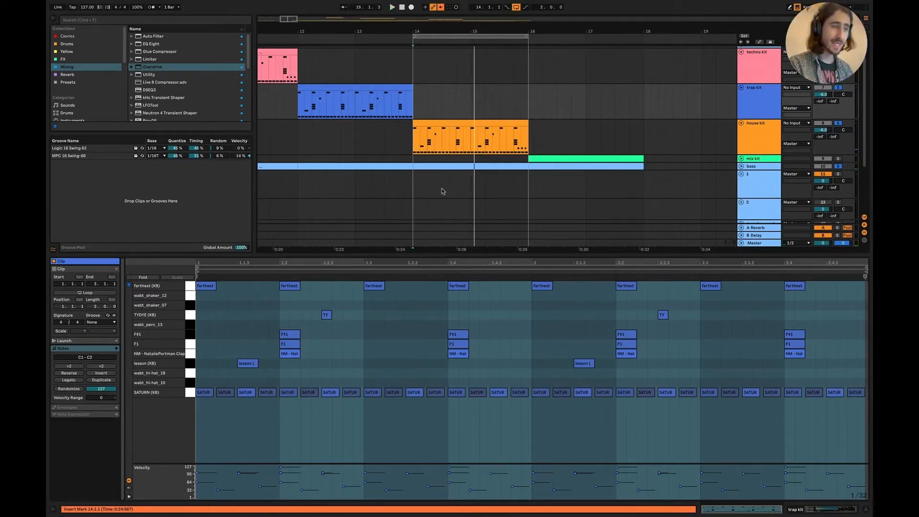
pyautogui.click(461, 124)
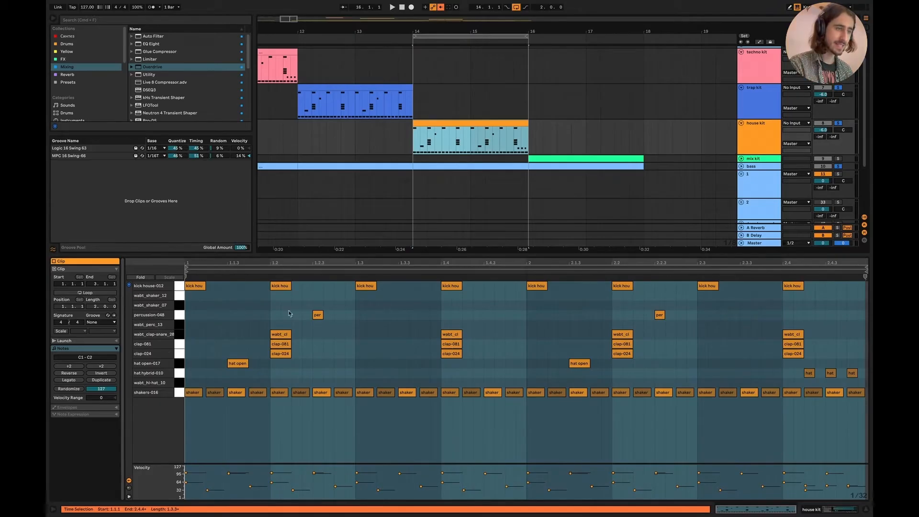
pyautogui.click(178, 289)
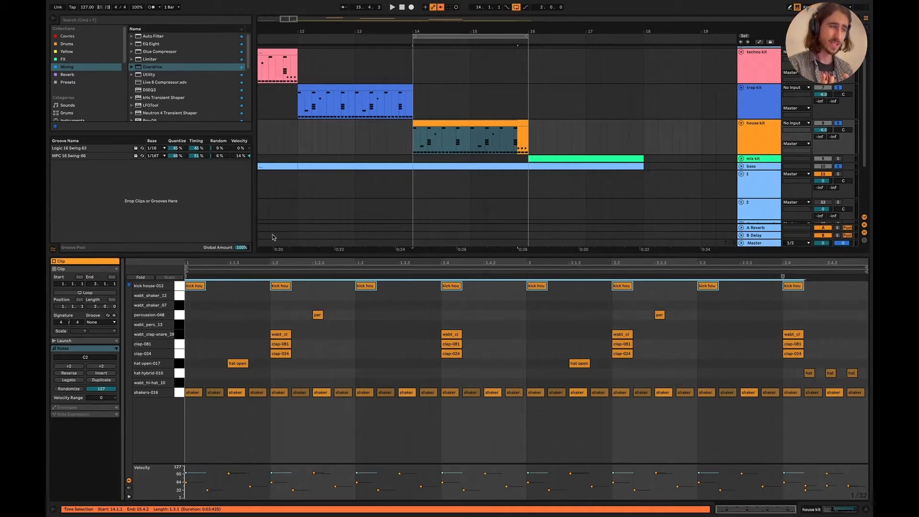
# Step: Move the loop to bars 16 to 18 and open the mix kit clip's notes
pyautogui.hscroll(10, 423, 158)
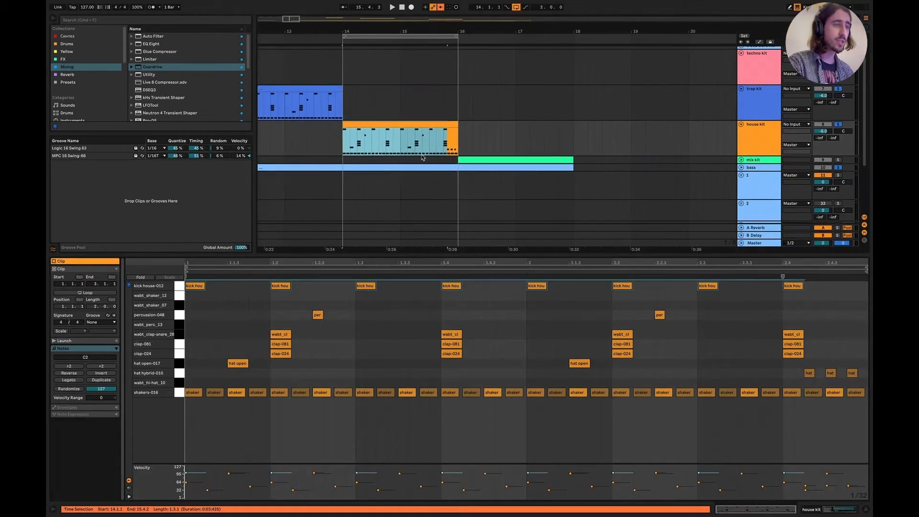
pyautogui.moveTo(336, 43); pyautogui.dragTo(450, 33)
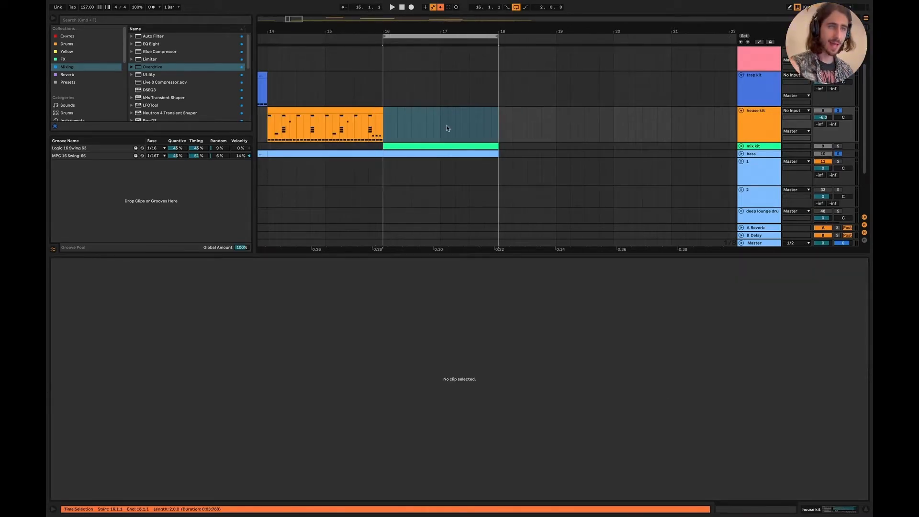
pyautogui.click(419, 145)
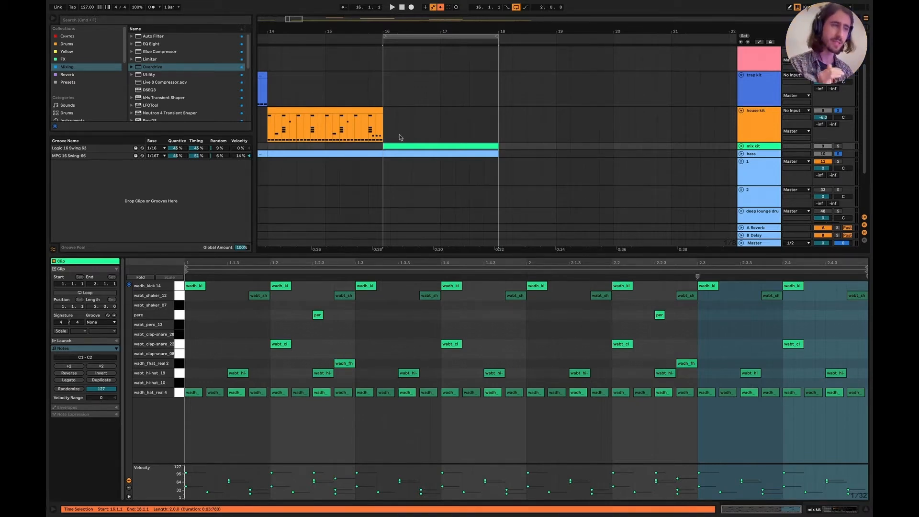
pyautogui.click(384, 94)
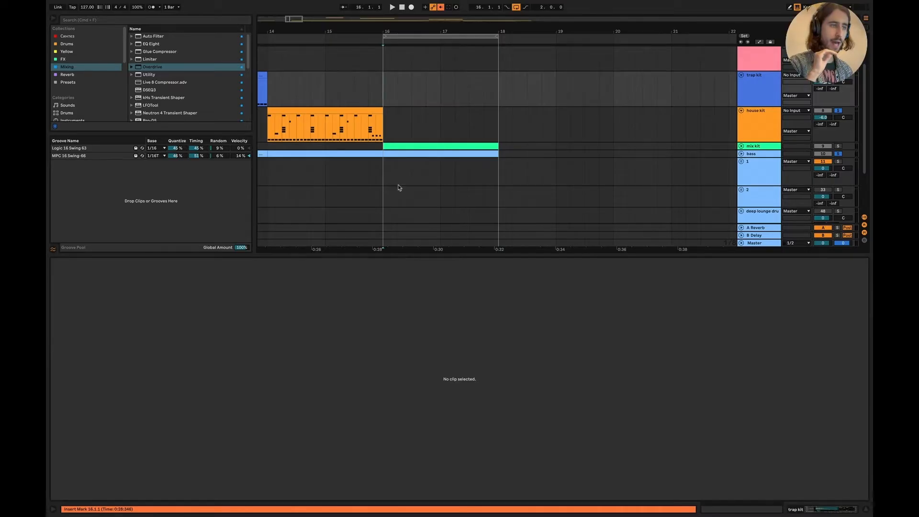
pyautogui.click(396, 146)
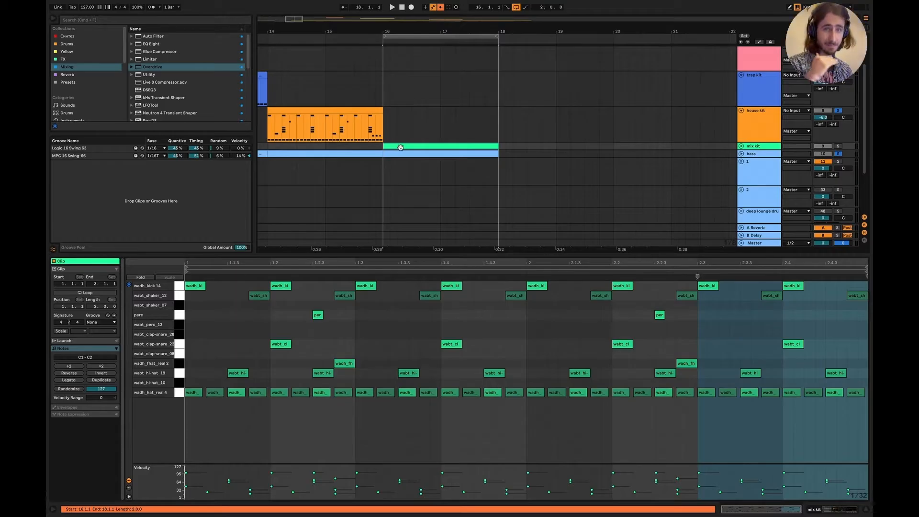
# Step: Solo the mix kit track and play its section from bar 16 with the clip's notes shown
pyautogui.keyDown('super'); pyautogui.click(837, 146); pyautogui.keyUp('super')
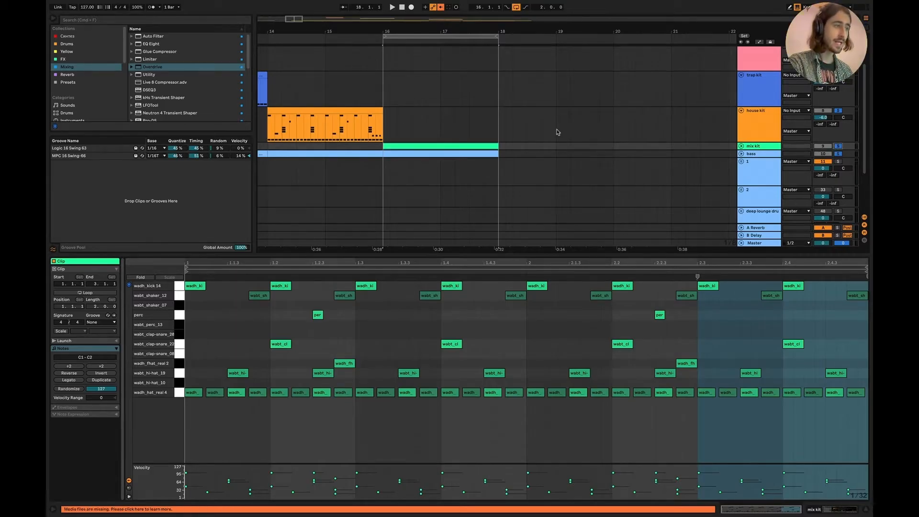
pyautogui.click(386, 90)
pyautogui.press('space')
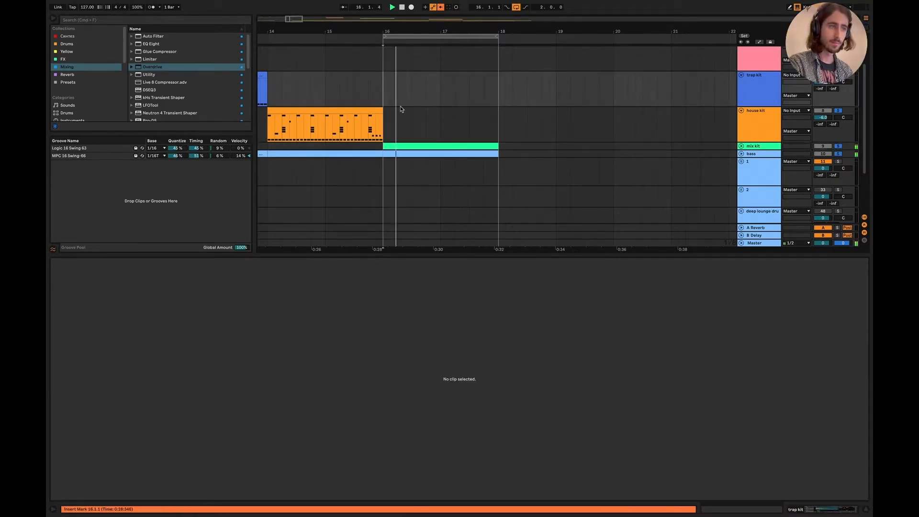
pyautogui.click(414, 145)
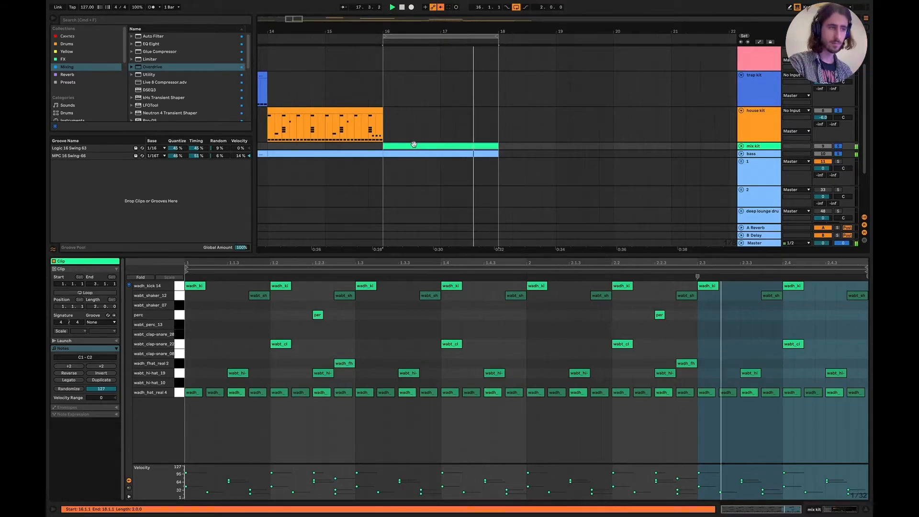
# Step: Unsolo the bass track and audition the mix kit's wabt_hi-hat_19, wadh_hat_real 4 and wabt_shaker_12 sounds
pyautogui.click(837, 155)
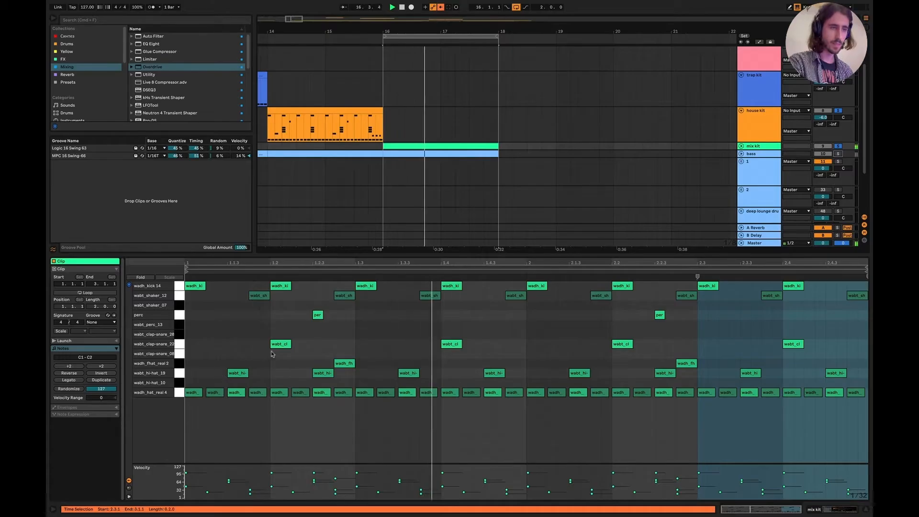
pyautogui.click(181, 376)
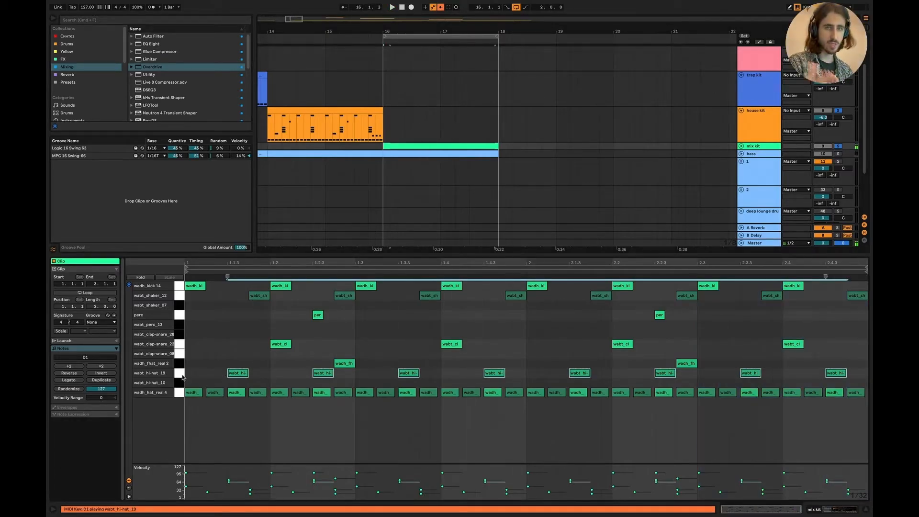
pyautogui.click(178, 393)
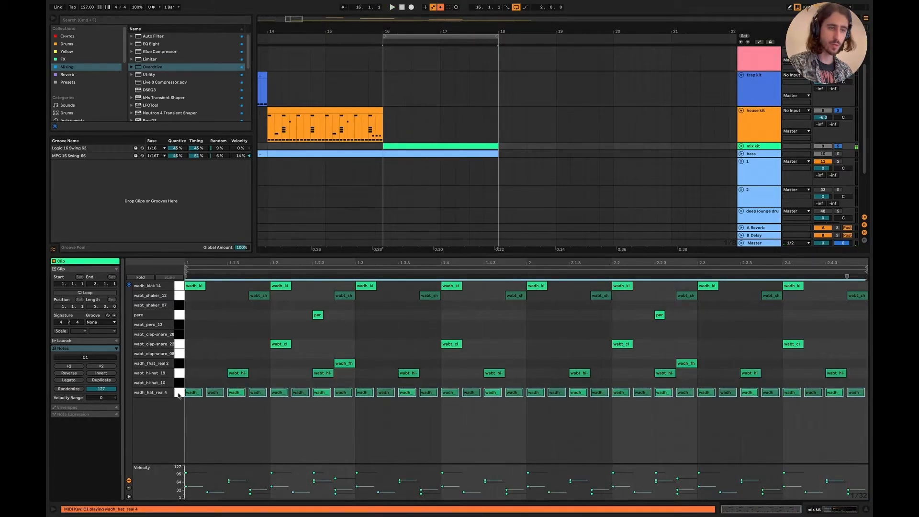
pyautogui.click(179, 297)
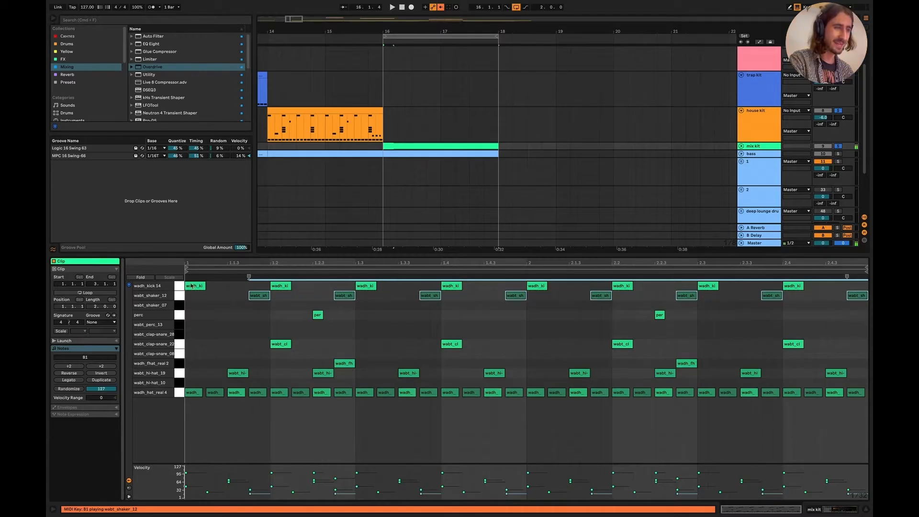
# Step: Play the mix kit section again with the bass and bring all four kits' clips into view
pyautogui.press('space')
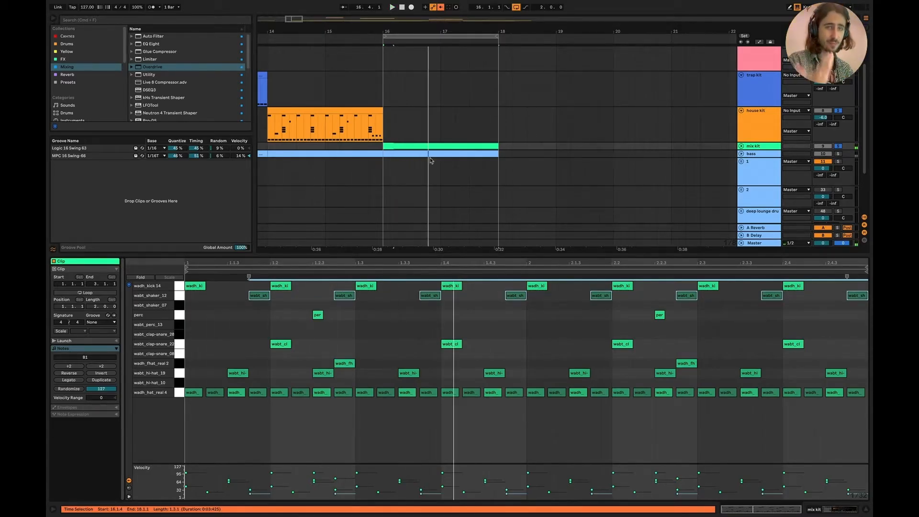
pyautogui.press('space')
pyautogui.scroll(-3, 418, 226)
pyautogui.hscroll(-3, 414, 172)
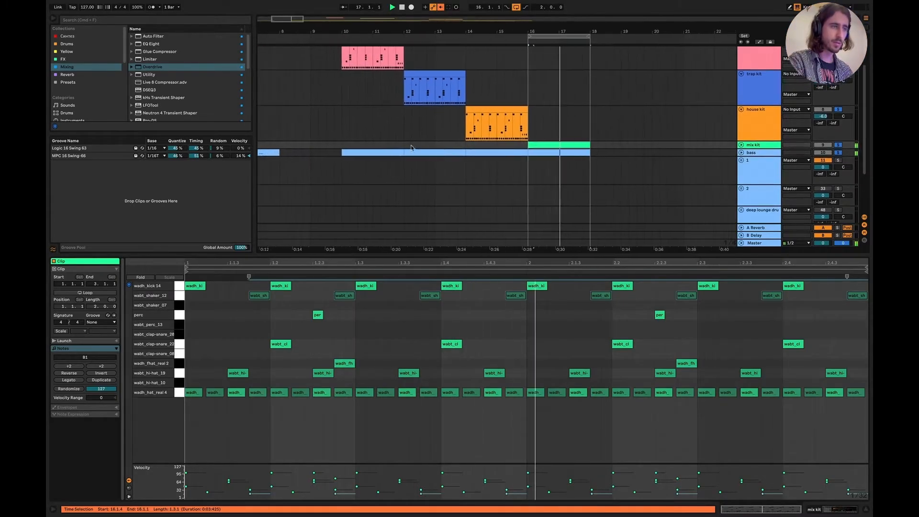
pyautogui.scroll(2, 412, 148)
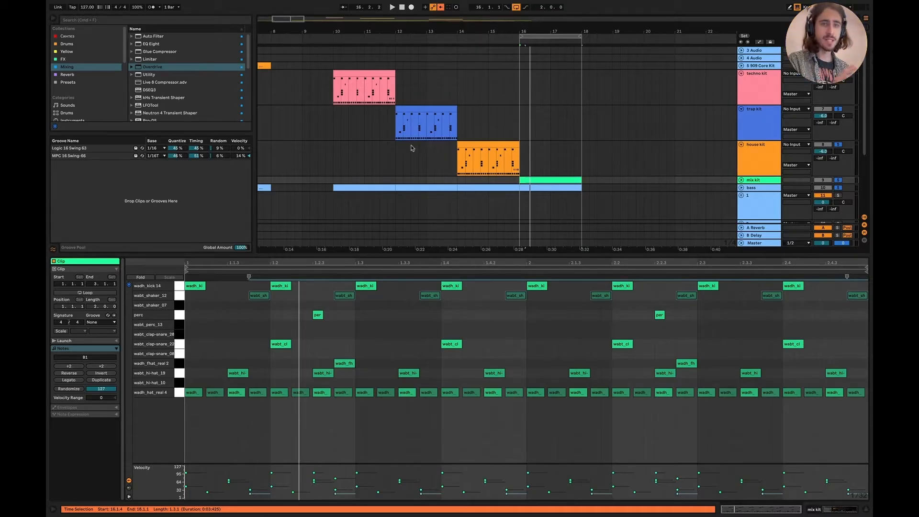
# Step: Switch to the Keynote presentation and show the "Sound Selection Key Points" slide
pyautogui.press('super+Tab')
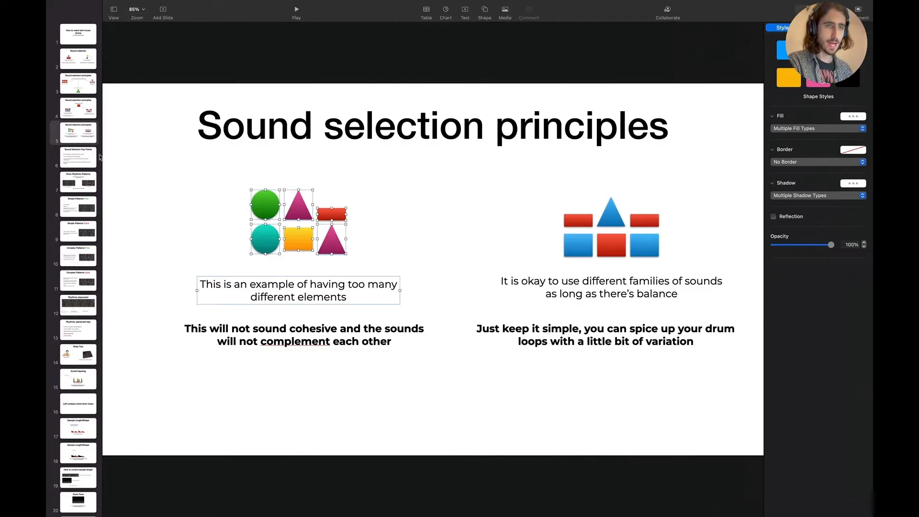
pyautogui.click(79, 160)
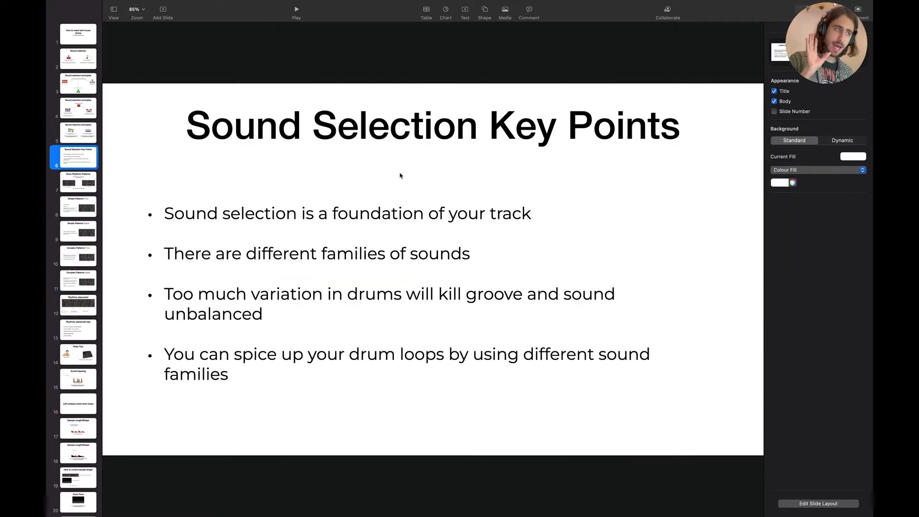
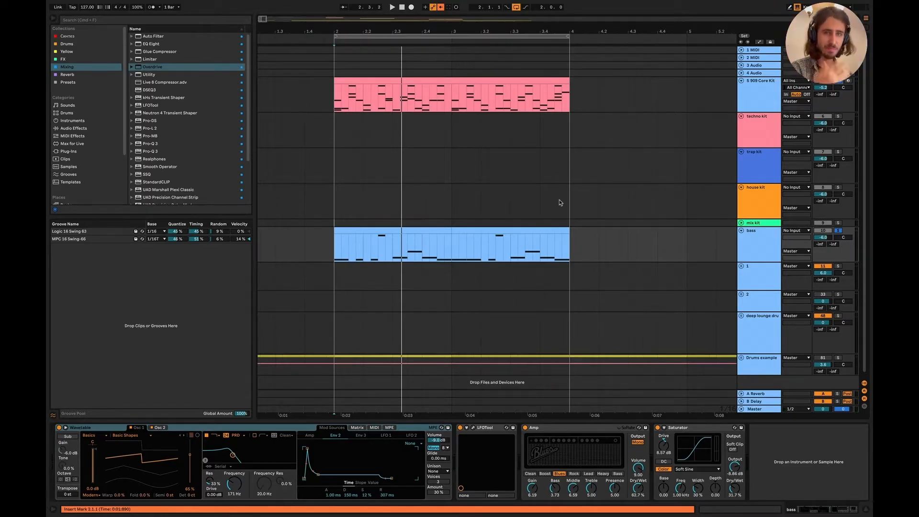
# Step: Play the 909 Core Kit and bass loop in the Ableton Live arrangement from bar 2
pyautogui.click(336, 206)
pyautogui.press('space')
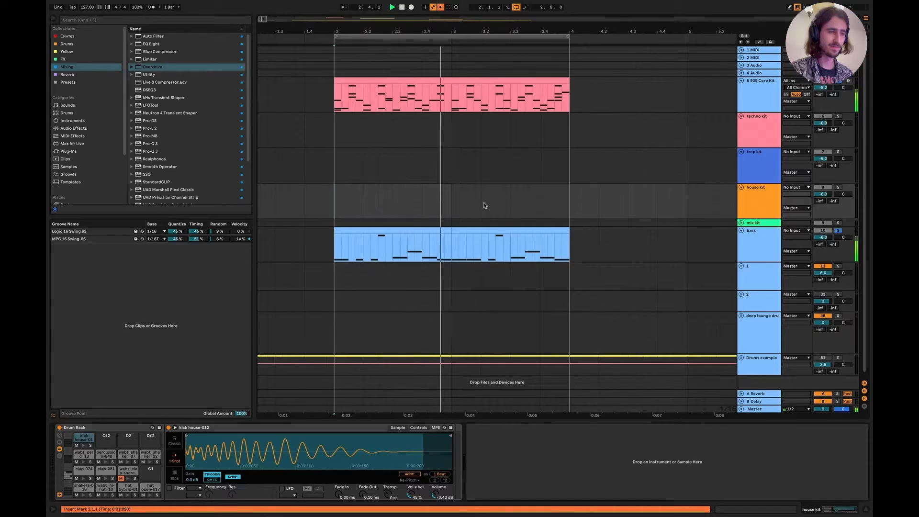
# Step: Set the loop to bars 6 to 8 around the simple 909 Core Kit clip and play it with the bass
pyautogui.hscroll(2, 541, 224)
pyautogui.scroll(-5, 541, 224)
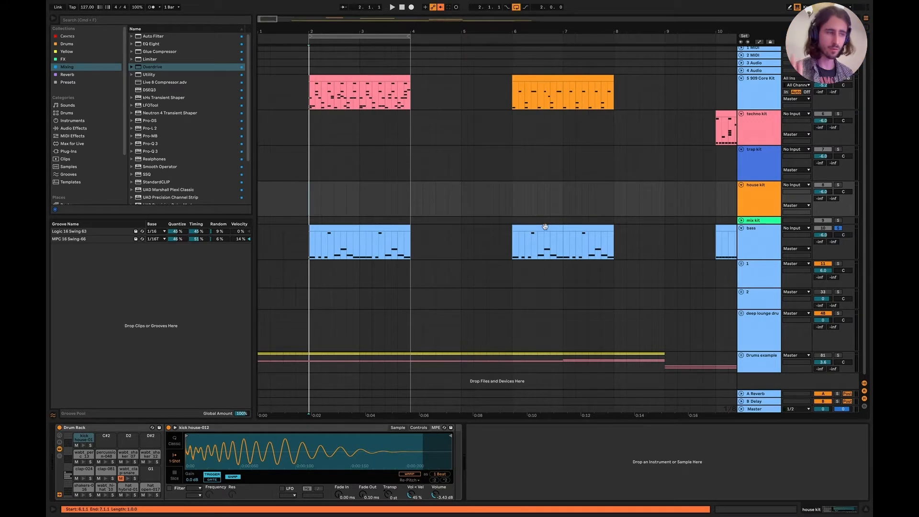
pyautogui.hscroll(3, 513, 182)
pyautogui.moveTo(449, 128); pyautogui.dragTo(551, 128)
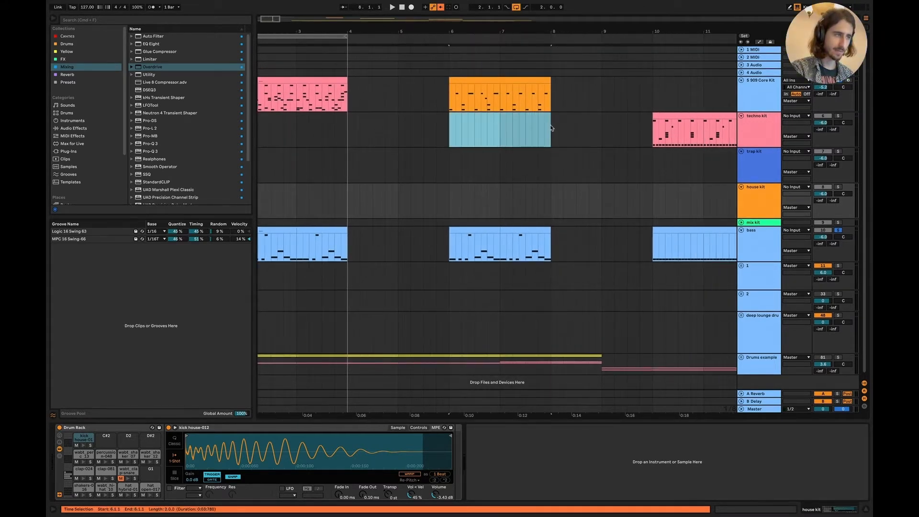
pyautogui.press('z')
pyautogui.click(316, 224)
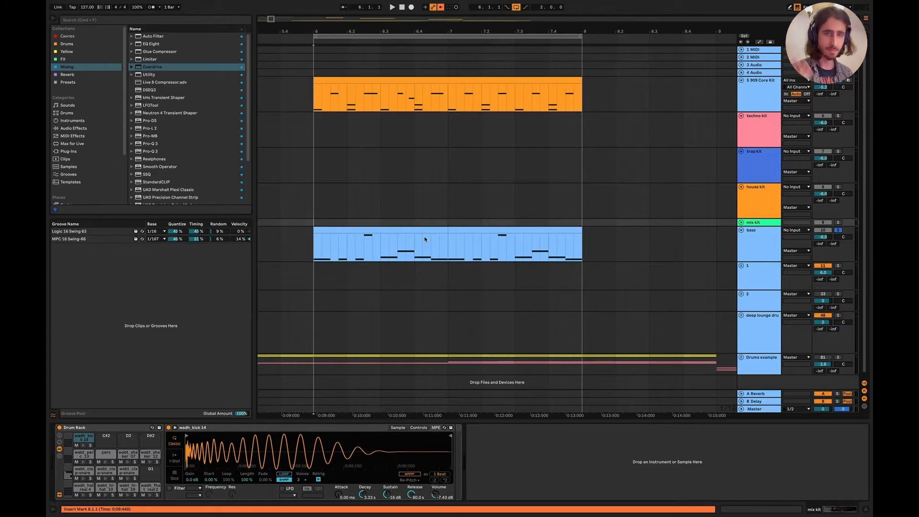
pyautogui.press('space')
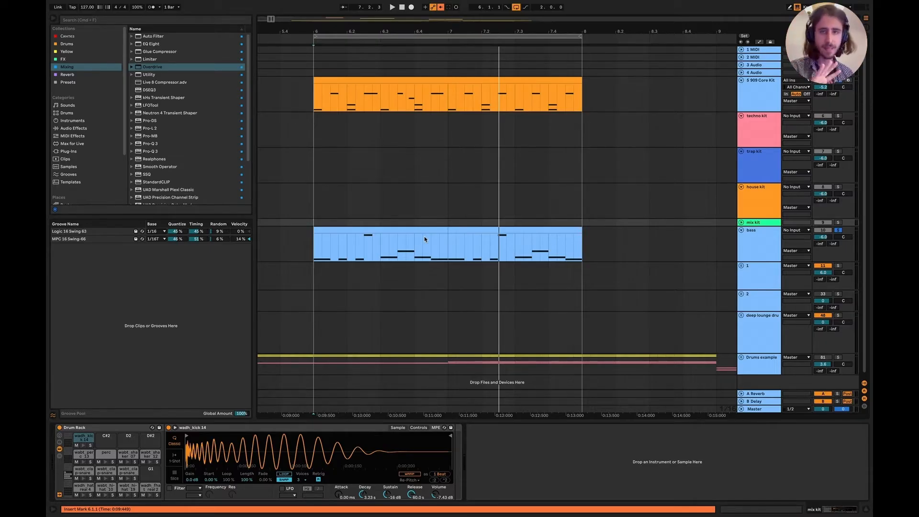
# Step: Switch to the Keynote presentation and show the "Rhythmic placement" slide
pyautogui.hscroll(2, 578, 248)
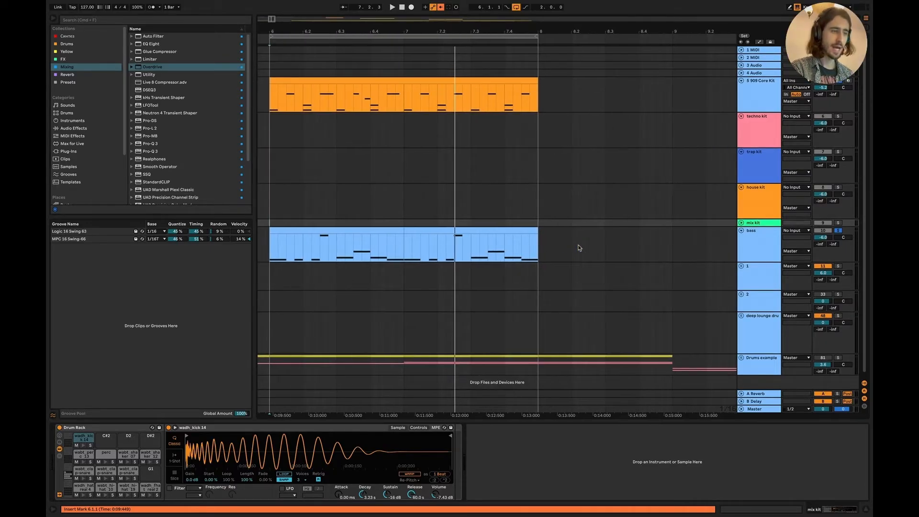
pyautogui.press('super+Tab')
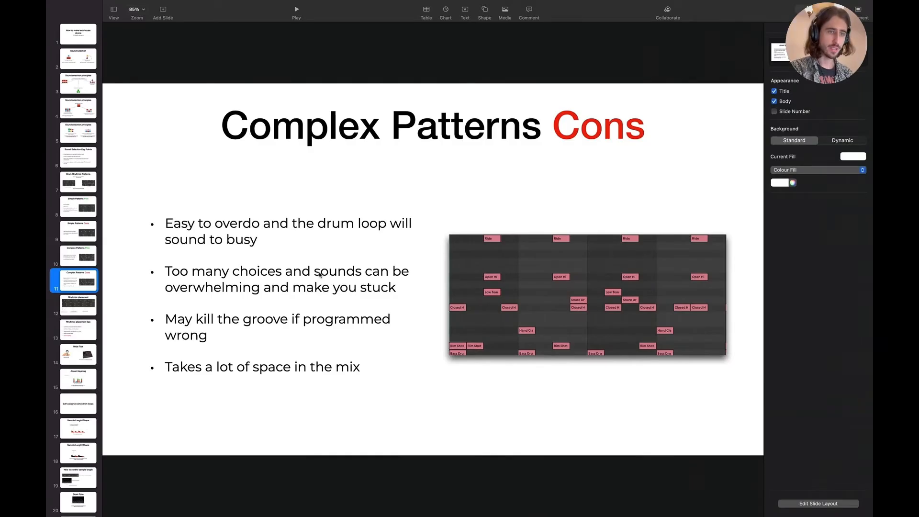
pyautogui.press('Down')
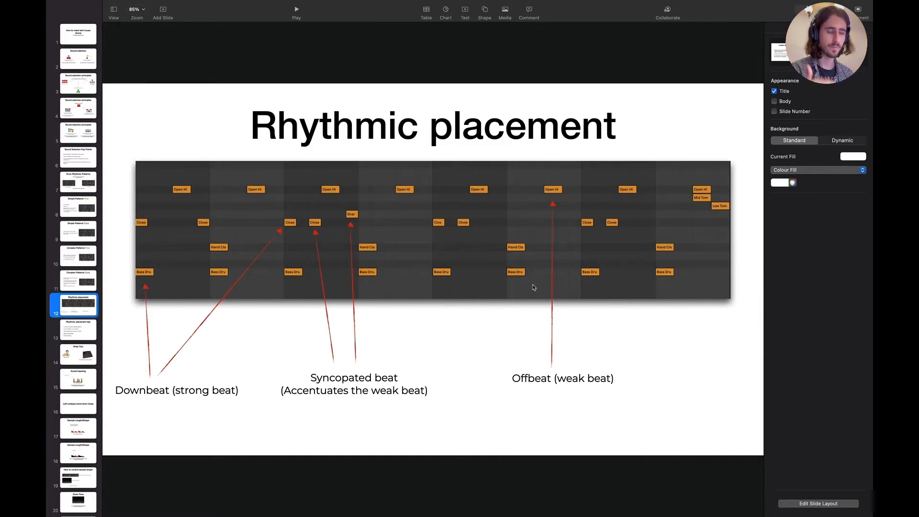
# Step: Return to Ableton Live, open the 909 Core Kit clip at bar 6, select its Bass Drum notes and play it
pyautogui.press('super+Tab')
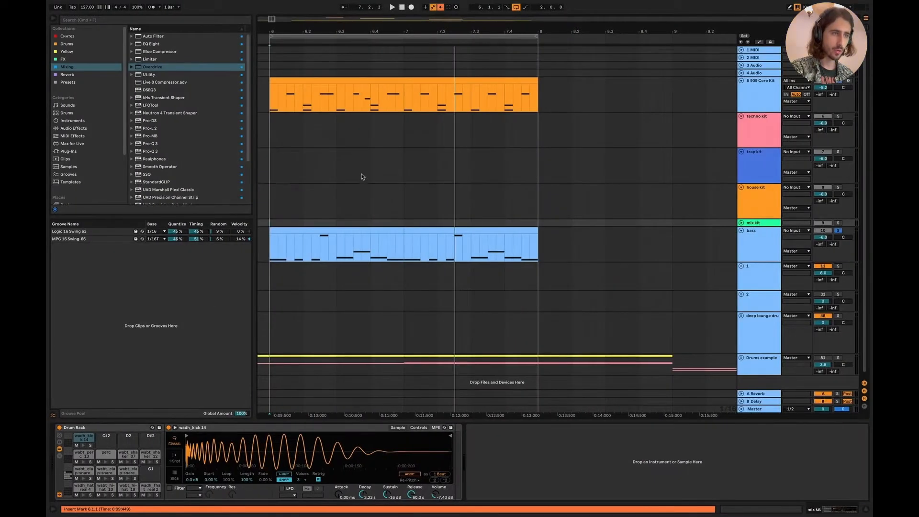
pyautogui.hscroll(-2, 363, 176)
pyautogui.click(364, 77)
pyautogui.doubleClick(348, 76)
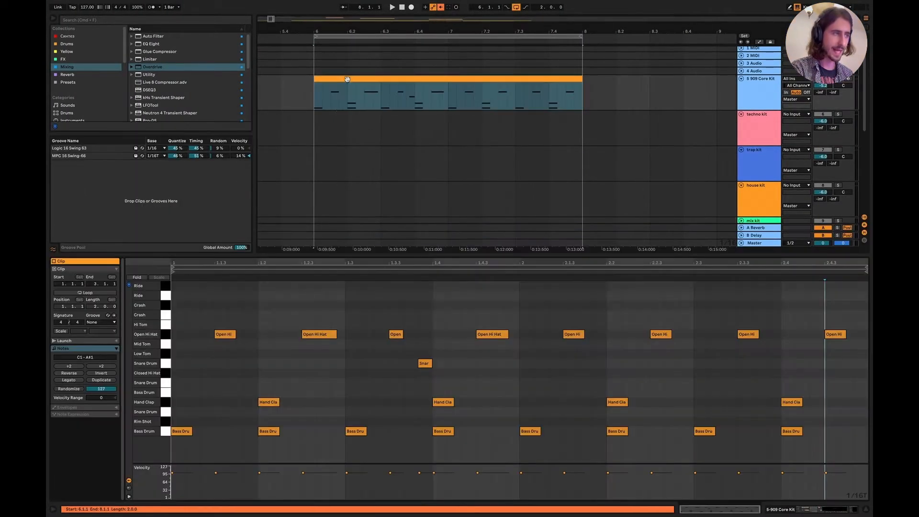
pyautogui.click(165, 431)
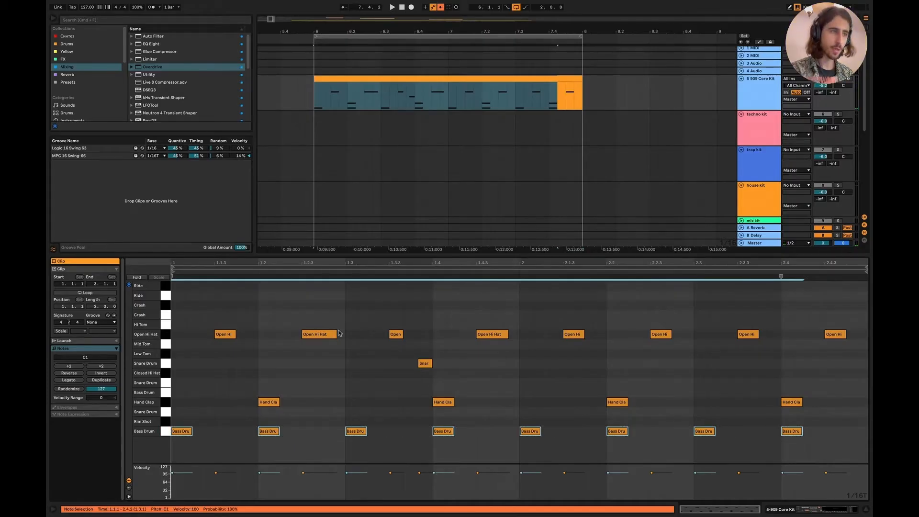
pyautogui.press('space')
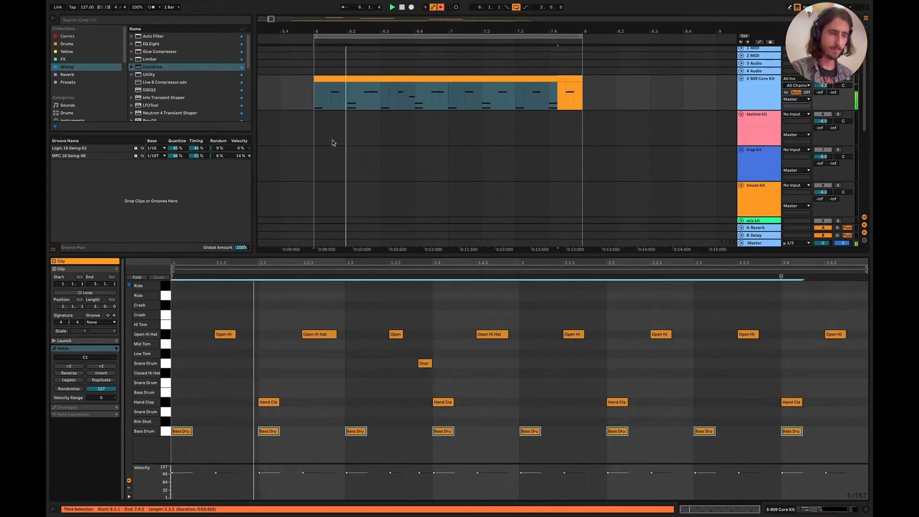
# Step: Toggle the Open Hi Hat notes off and back on, and single out the first hi-hat note and the snare note
pyautogui.click(163, 335)
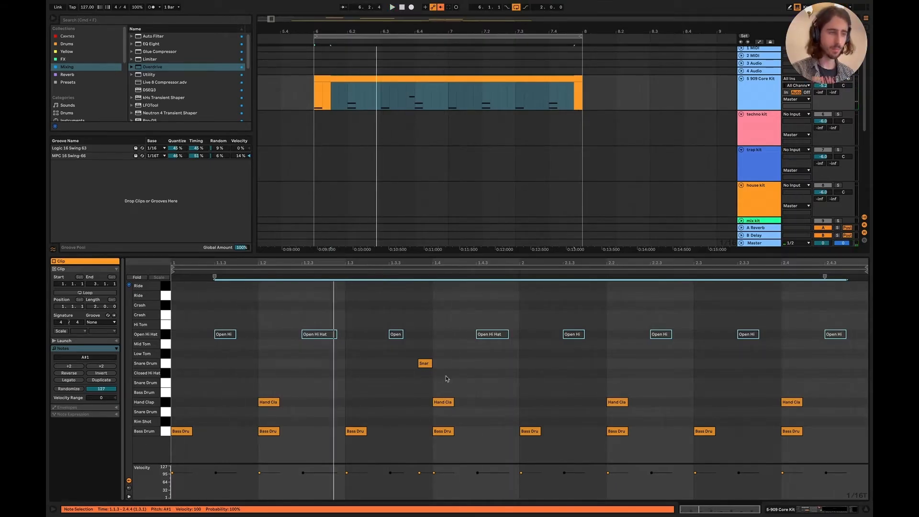
pyautogui.press('0')
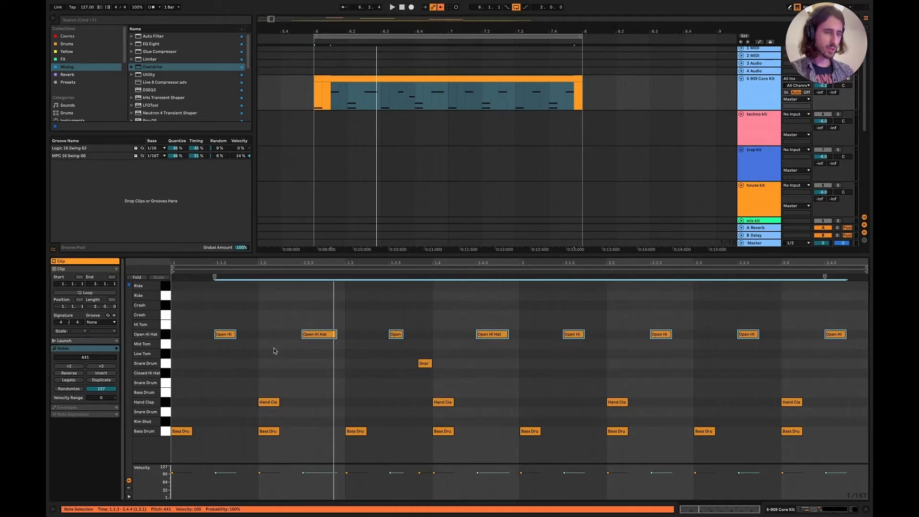
pyautogui.click(165, 335)
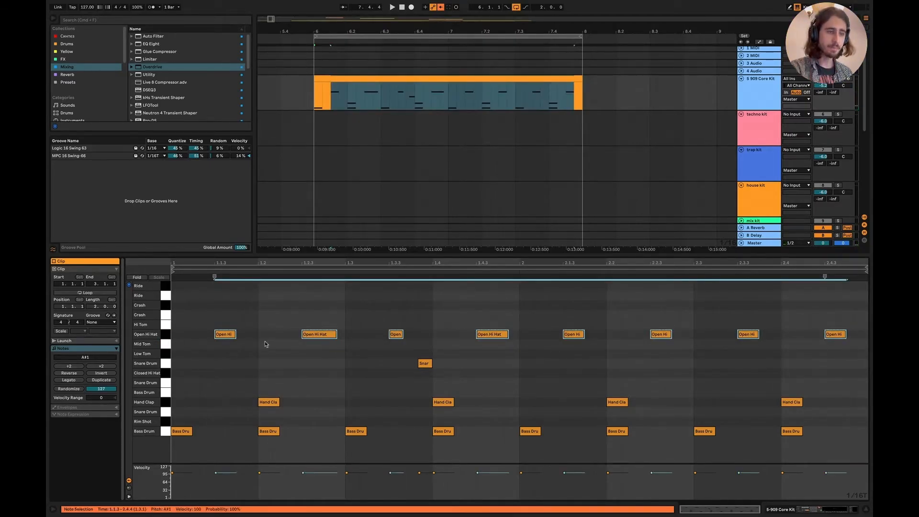
pyautogui.moveTo(257, 338); pyautogui.dragTo(172, 334)
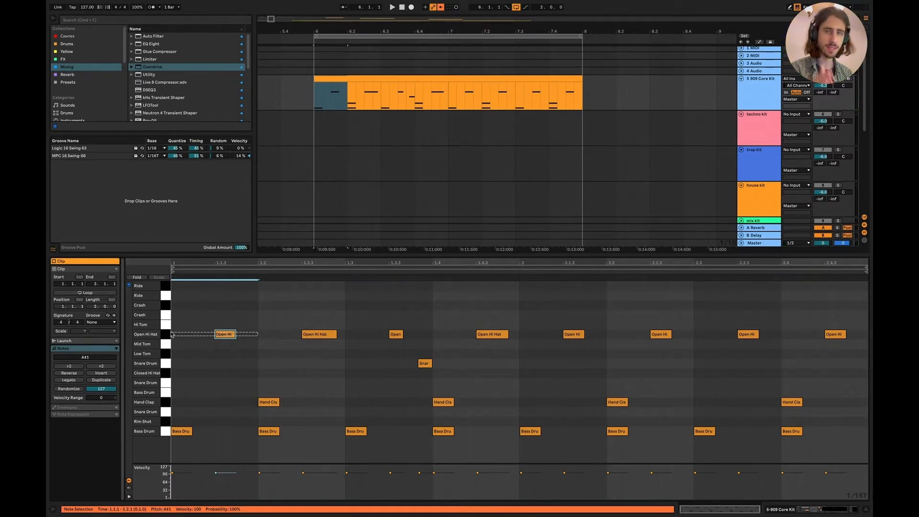
pyautogui.moveTo(172, 334); pyautogui.dragTo(172, 334)
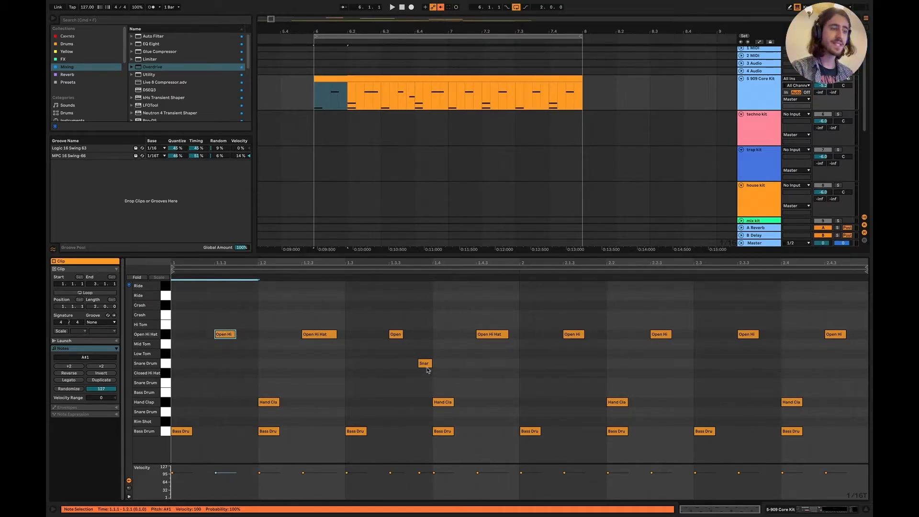
pyautogui.click(424, 364)
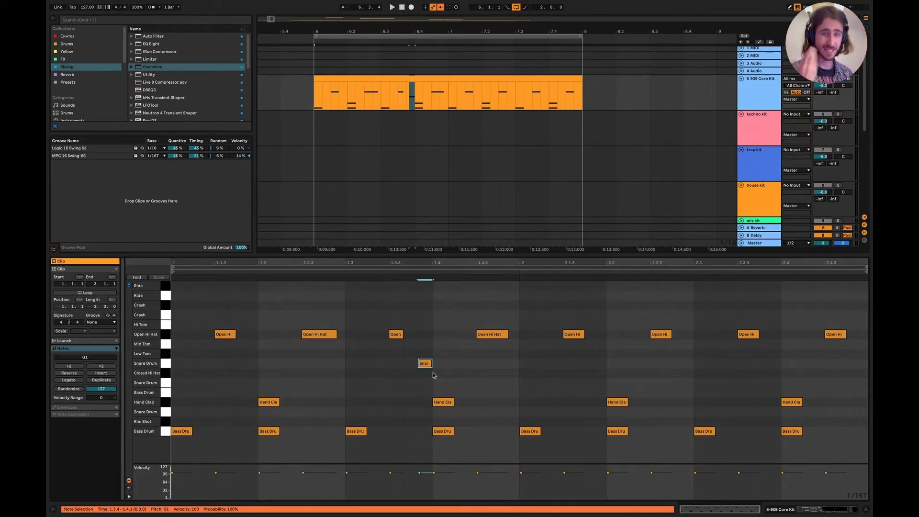
# Step: Add a Low Tom note and a final Mid Tom note at the end of the clip's second bar, and play the ending
pyautogui.press('space')
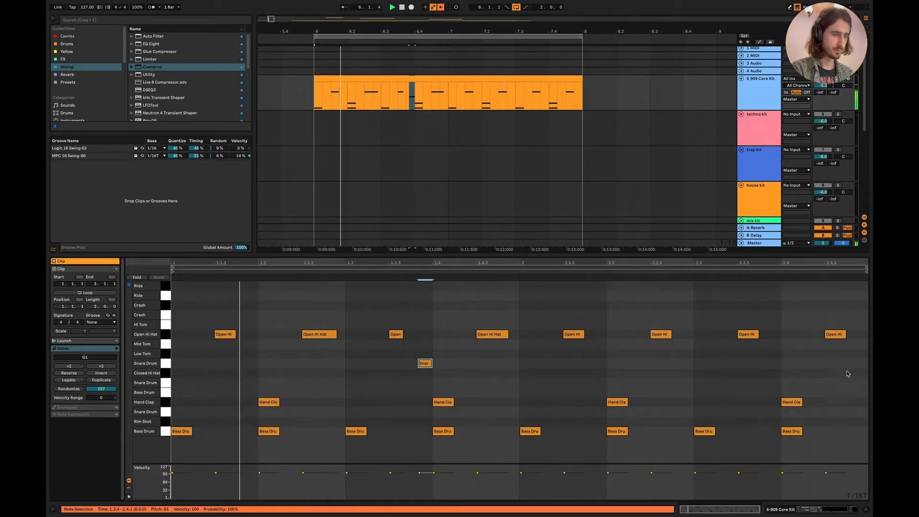
pyautogui.doubleClick(859, 355)
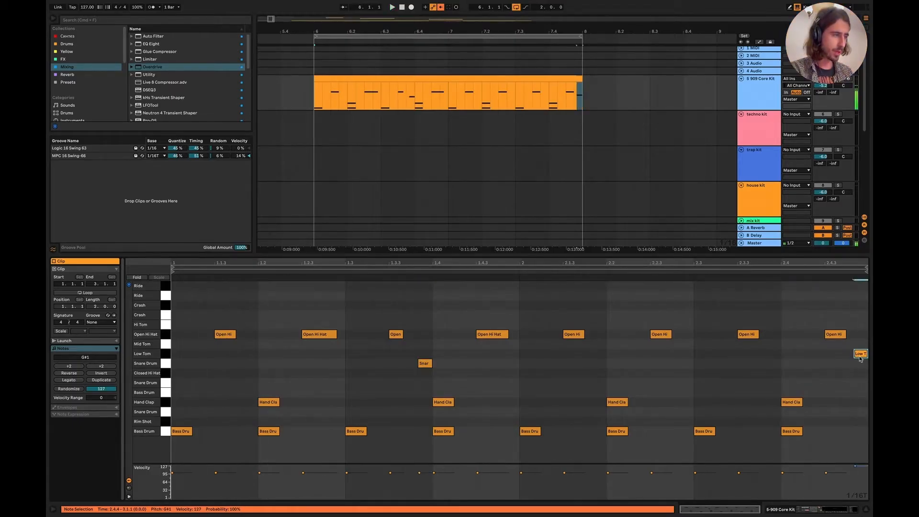
pyautogui.moveTo(860, 357); pyautogui.dragTo(845, 357)
pyautogui.doubleClick(860, 344)
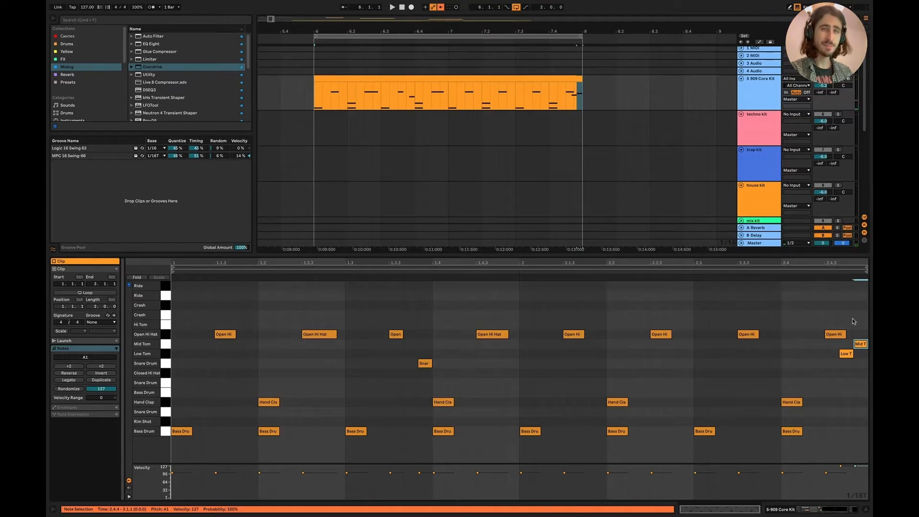
pyautogui.click(693, 271)
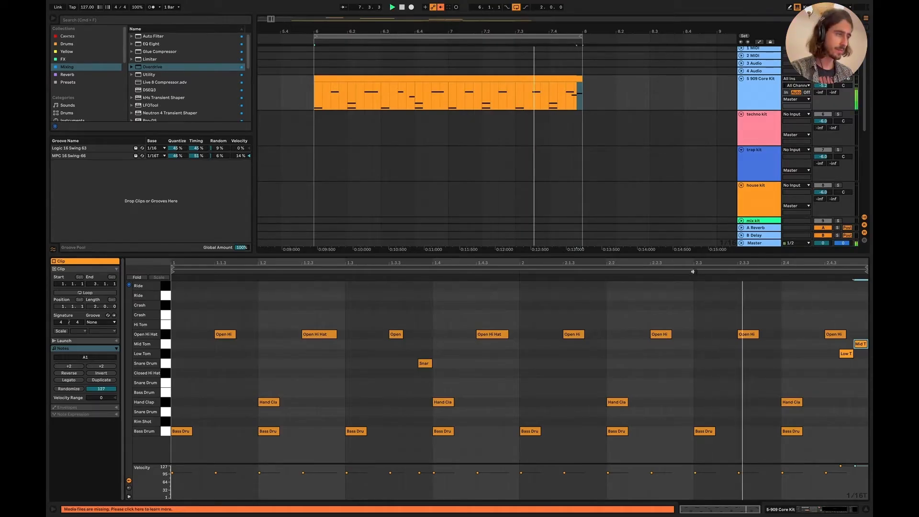
pyautogui.press('space')
# Step: Move the Low Tom note to 2.4.3, delete the Mid Tom note after playing the ending, and close the clip editor
pyautogui.moveTo(846, 354); pyautogui.dragTo(831, 355)
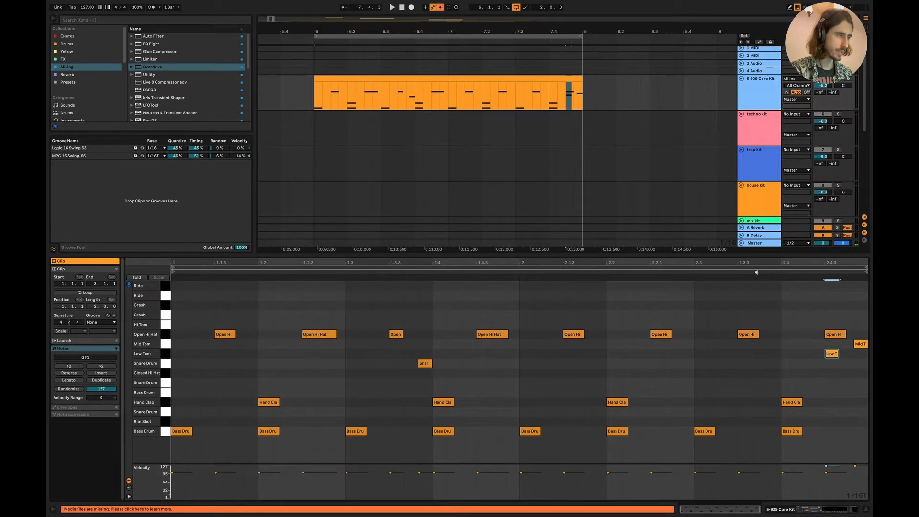
pyautogui.moveTo(860, 344)
pyautogui.mouseDown()
pyautogui.moveTo(844, 345)
pyautogui.moveTo(857, 344)
pyautogui.mouseUp()
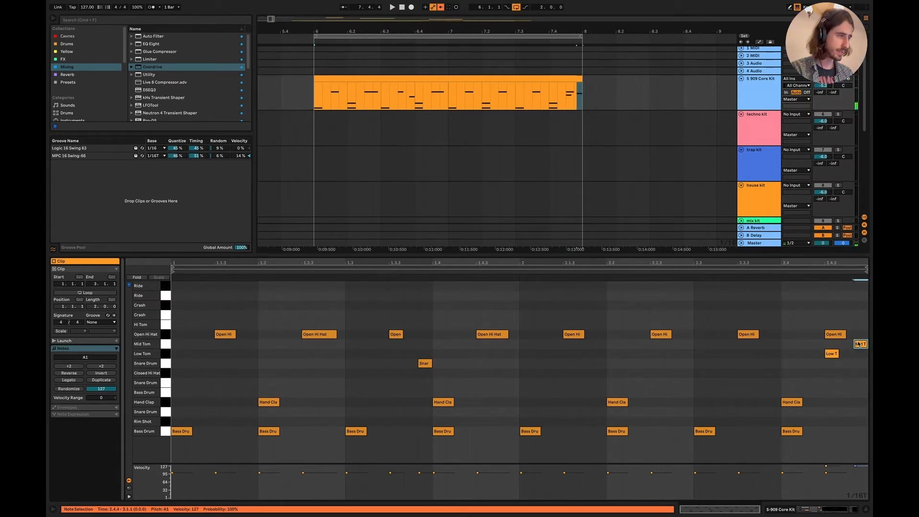
pyautogui.click(755, 268)
pyautogui.click(754, 272)
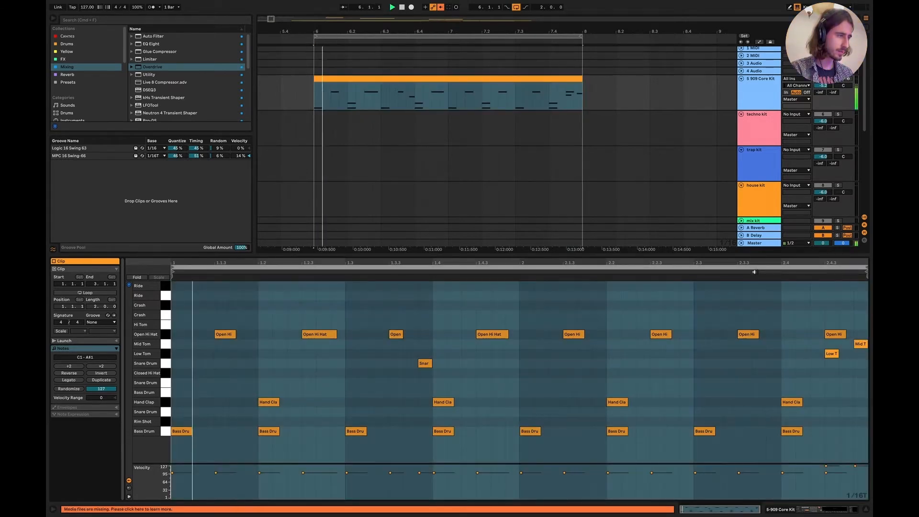
pyautogui.doubleClick(855, 345)
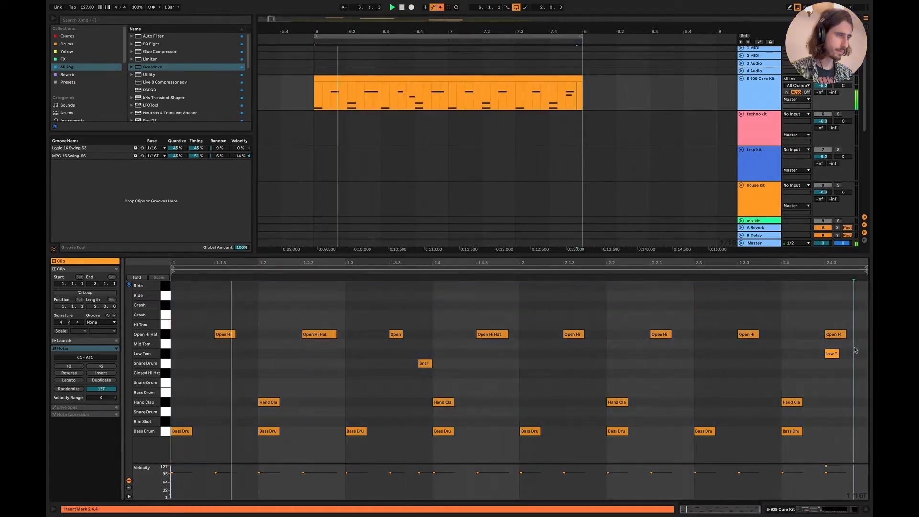
pyautogui.click(863, 510)
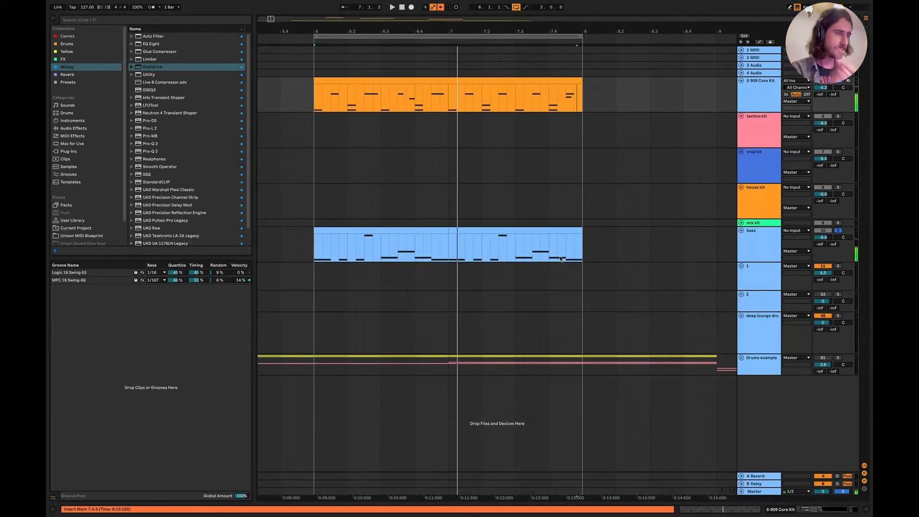
# Step: Open the complex 909 Core Kit clip at bar 2 and deactivate its Ride and Closed Hi Hat notes
pyautogui.scroll(-5, 560, 257)
pyautogui.doubleClick(360, 87)
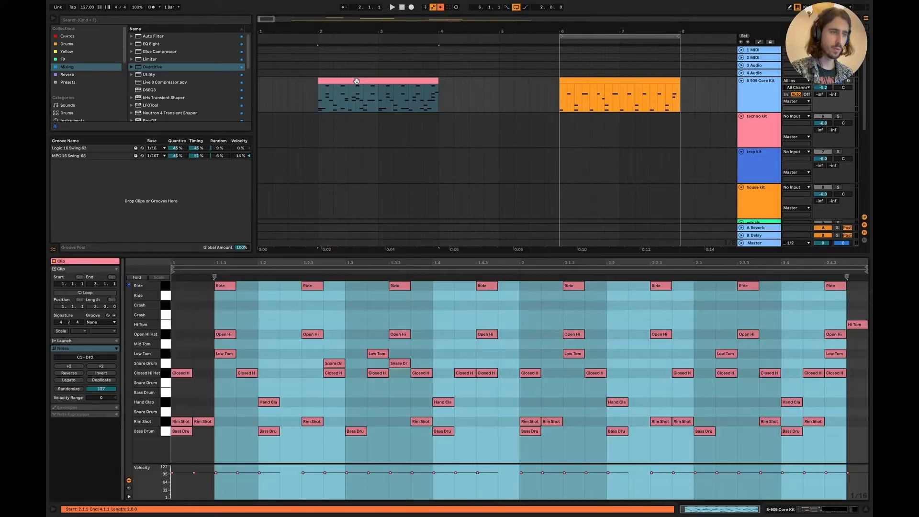
pyautogui.click(285, 372)
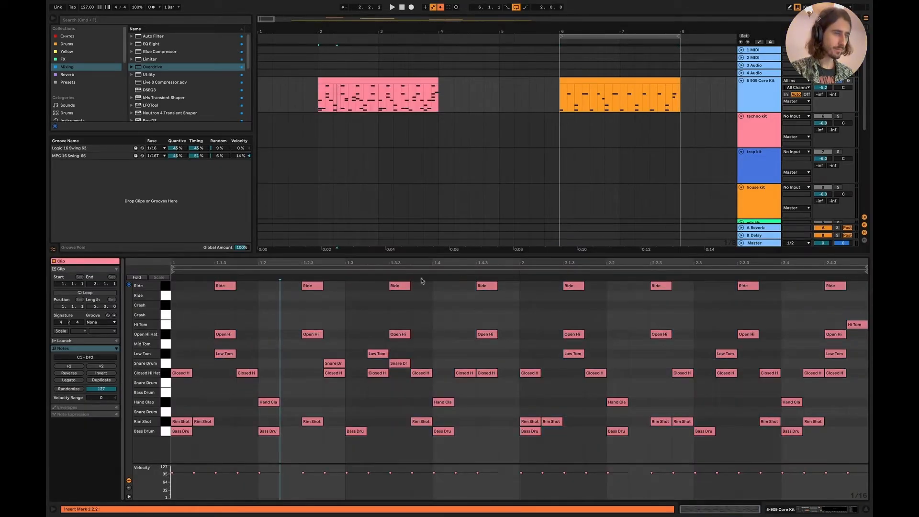
pyautogui.click(164, 287)
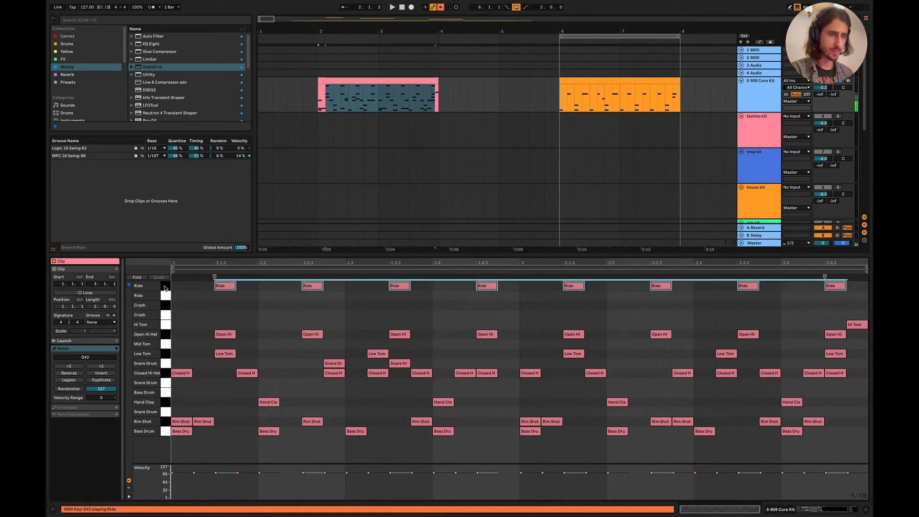
pyautogui.click(165, 372)
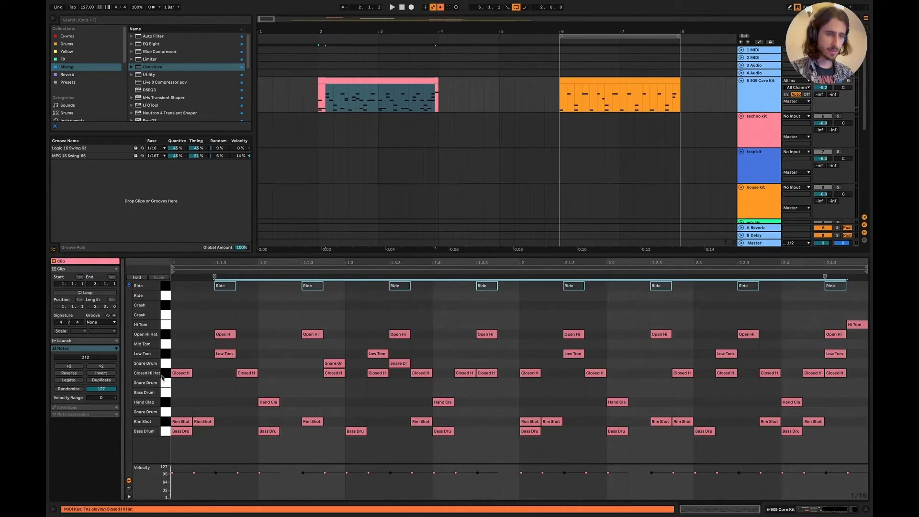
# Step: Audition the Rim Shot row, single out its first three notes, and play the bar 2 clip
pyautogui.click(164, 421)
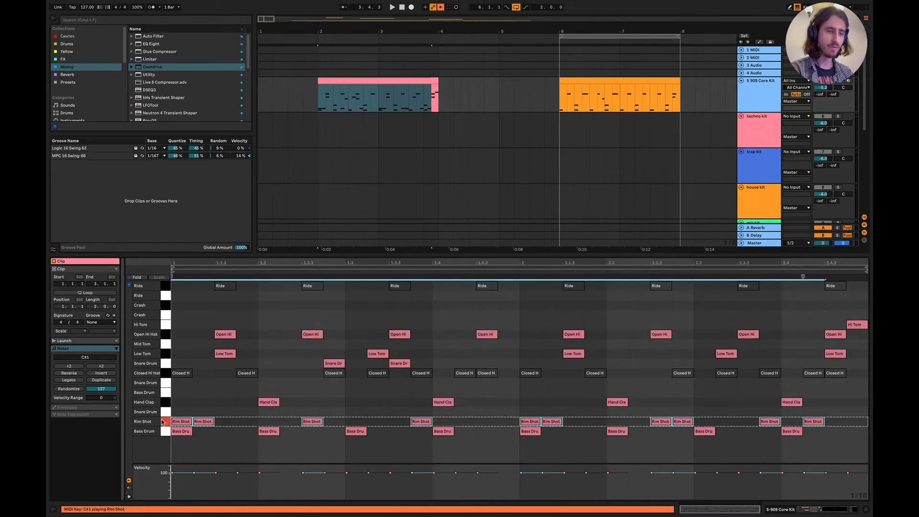
pyautogui.click(182, 422)
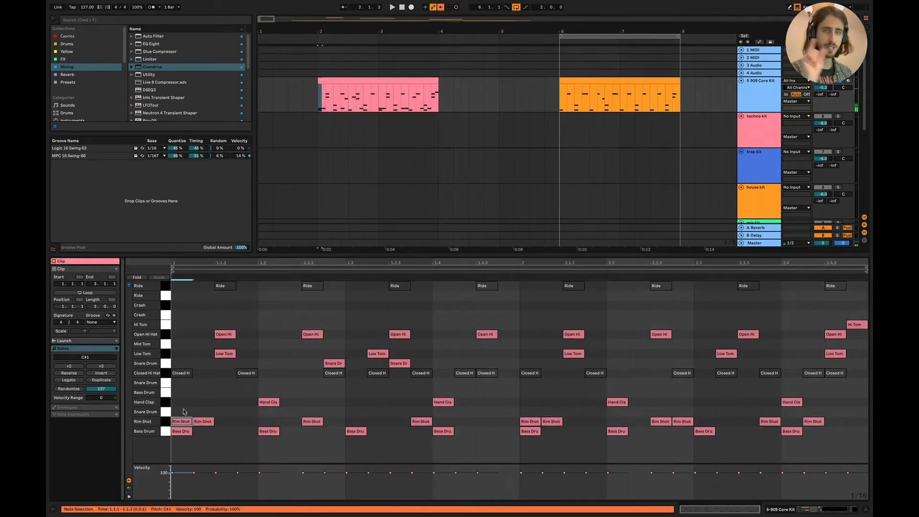
pyautogui.click(205, 426)
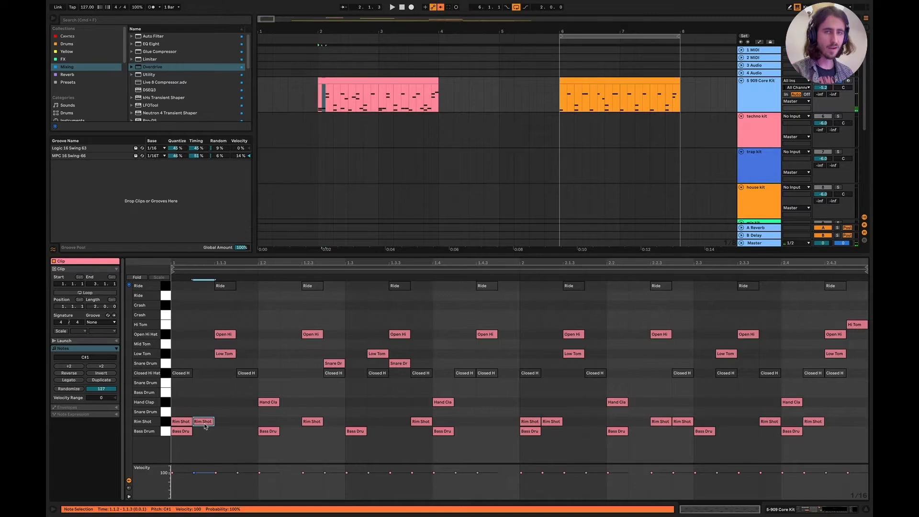
pyautogui.click(310, 422)
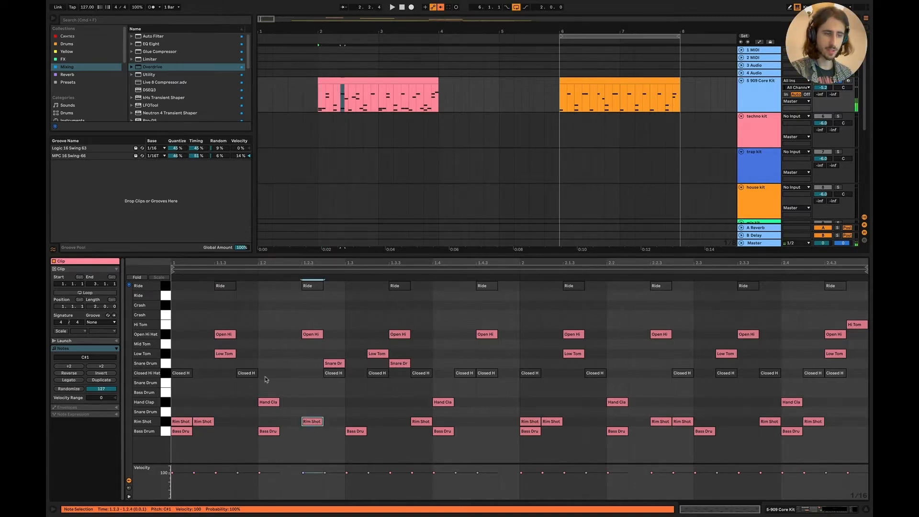
pyautogui.press('space')
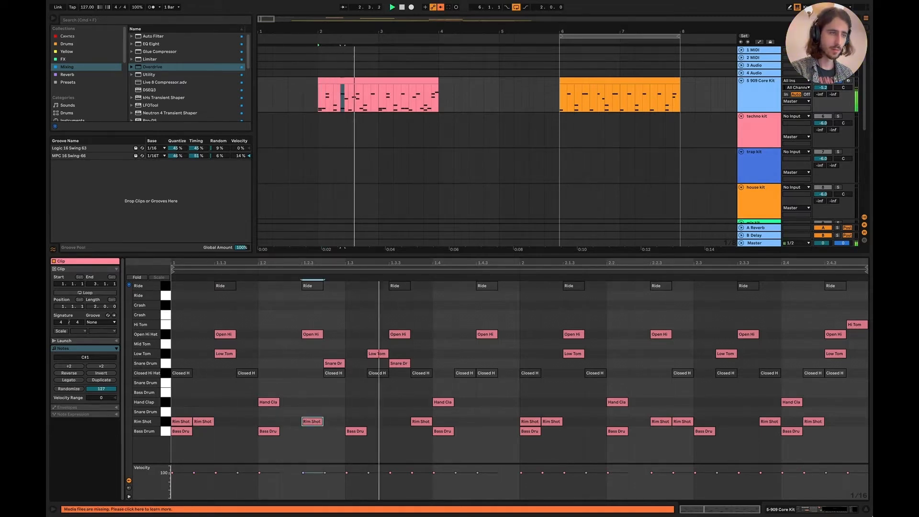
# Step: Play the bar 2 clip and single out its Low Tom note at 1.3.2
pyautogui.click(859, 510)
pyautogui.click(344, 93)
pyautogui.doubleClick(344, 92)
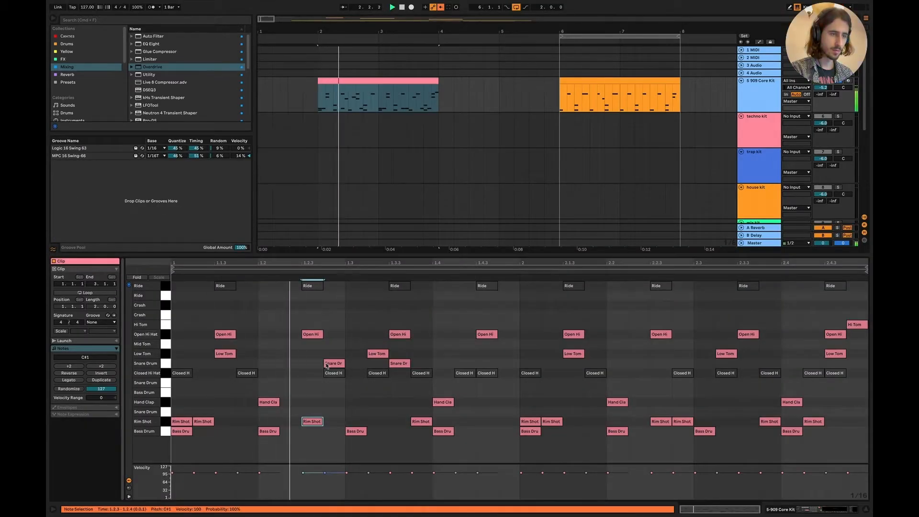
pyautogui.press('space')
pyautogui.click(373, 355)
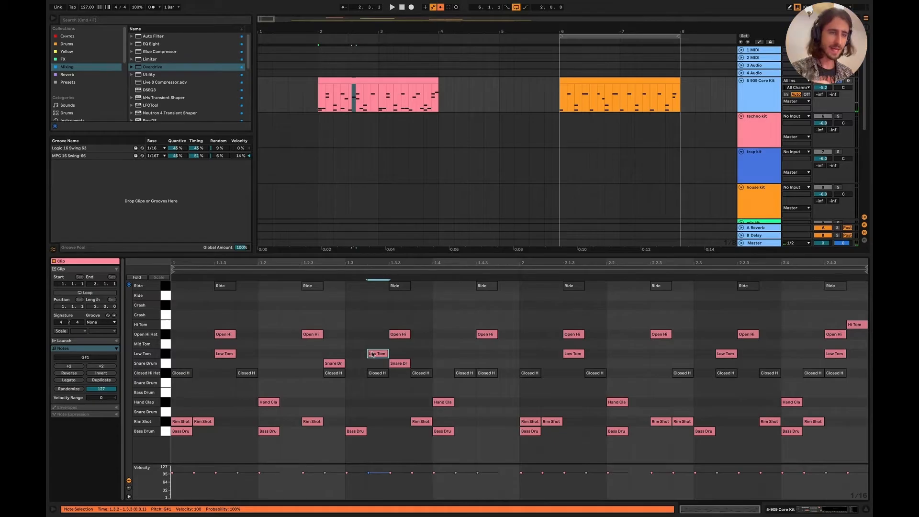
pyautogui.press('space')
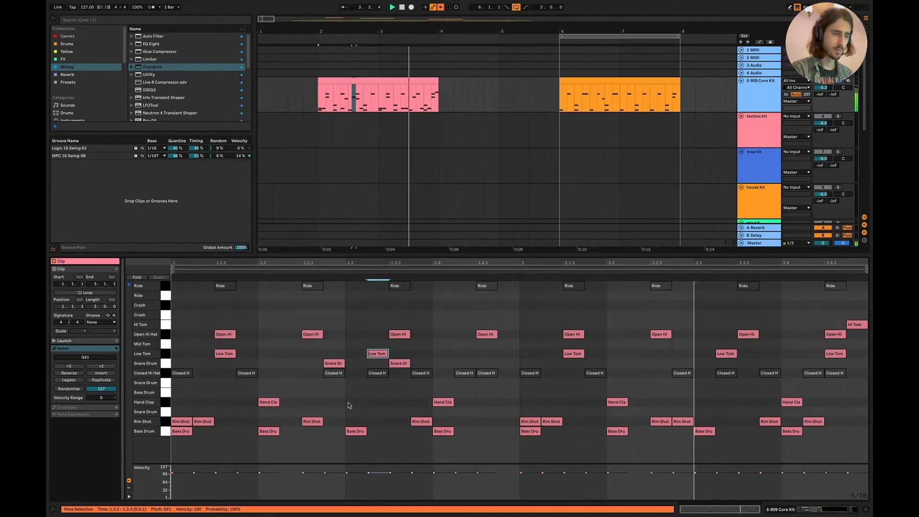
pyautogui.press('space')
# Step: Single out the closing Low Tom and Hi Tom notes of the clip's second bar and play the ending
pyautogui.click(837, 353)
pyautogui.click(852, 326)
pyautogui.click(836, 353)
pyautogui.click(852, 326)
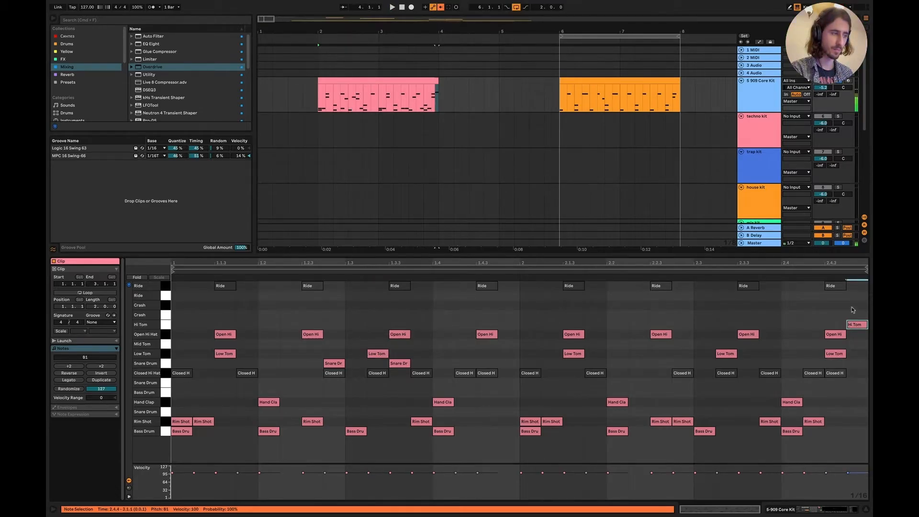
pyautogui.click(717, 271)
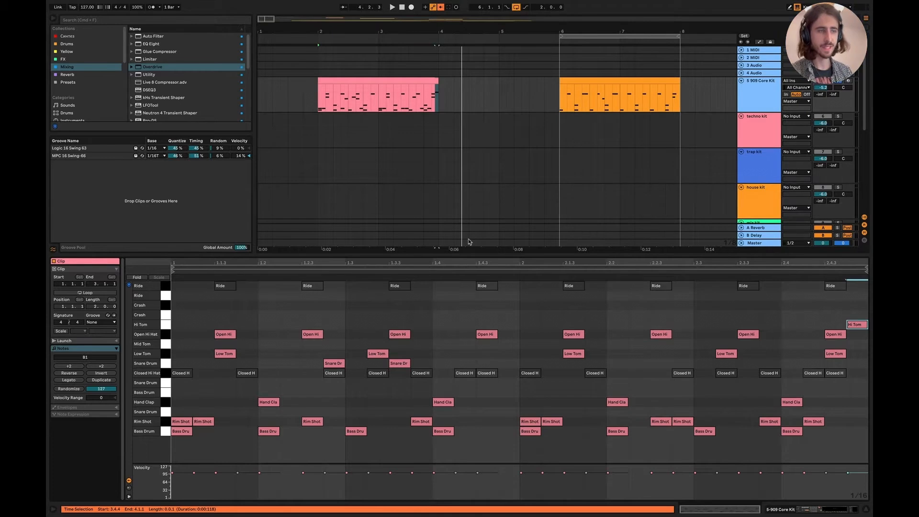
pyautogui.moveTo(320, 98); pyautogui.dragTo(438, 98)
pyautogui.press('super+o')
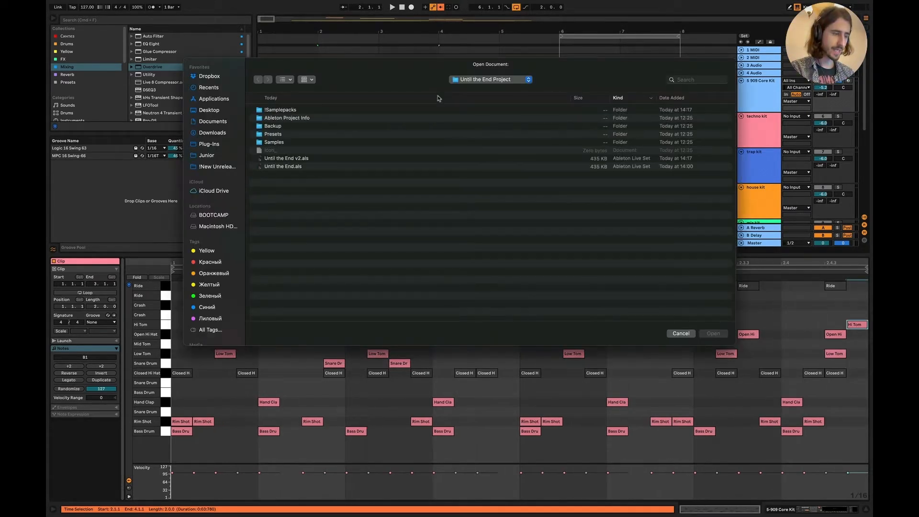
pyautogui.click(681, 335)
# Step: Loop the arrangement over the bar 2 clip, with the loop starting exactly at bar 2
pyautogui.moveTo(311, 103); pyautogui.dragTo(440, 104)
pyautogui.press('super+l')
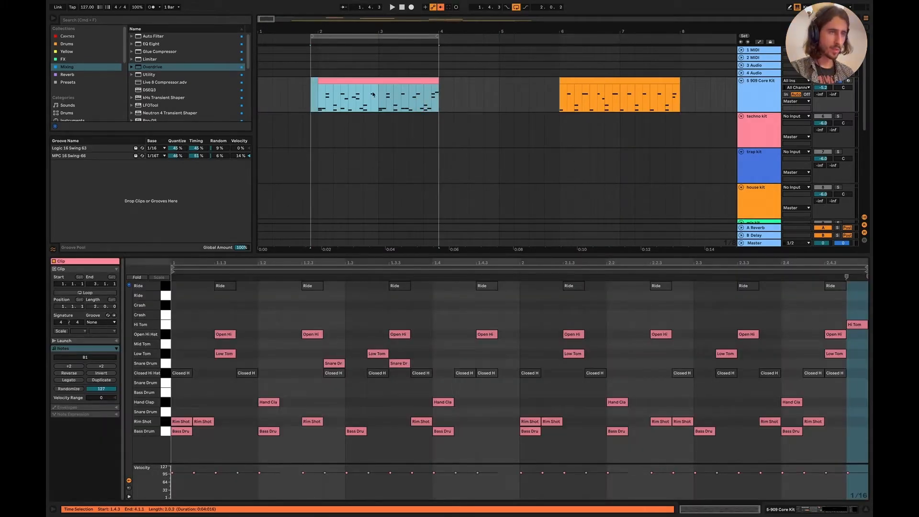
pyautogui.moveTo(312, 36); pyautogui.dragTo(319, 36)
# Step: Show the "Rhythmic placement tips" slide in Keynote and return to Ableton Live
pyautogui.press('super+Tab')
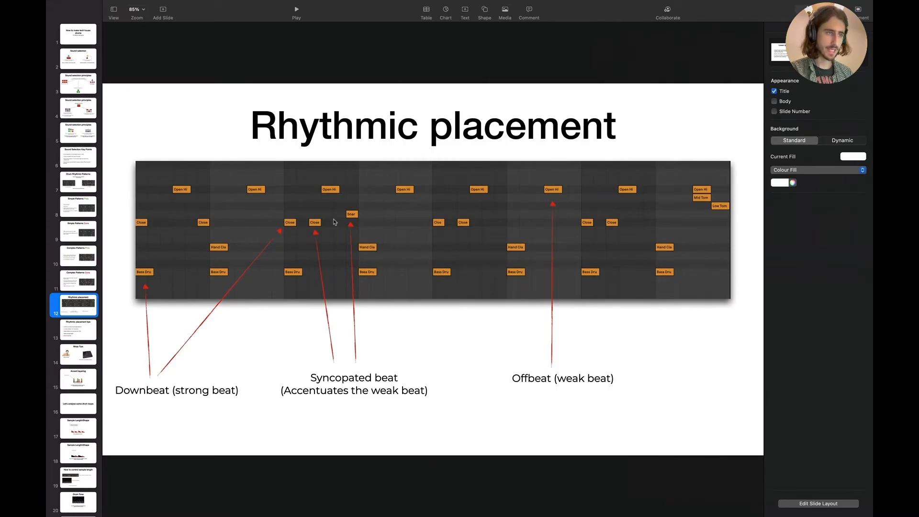
pyautogui.press('Down')
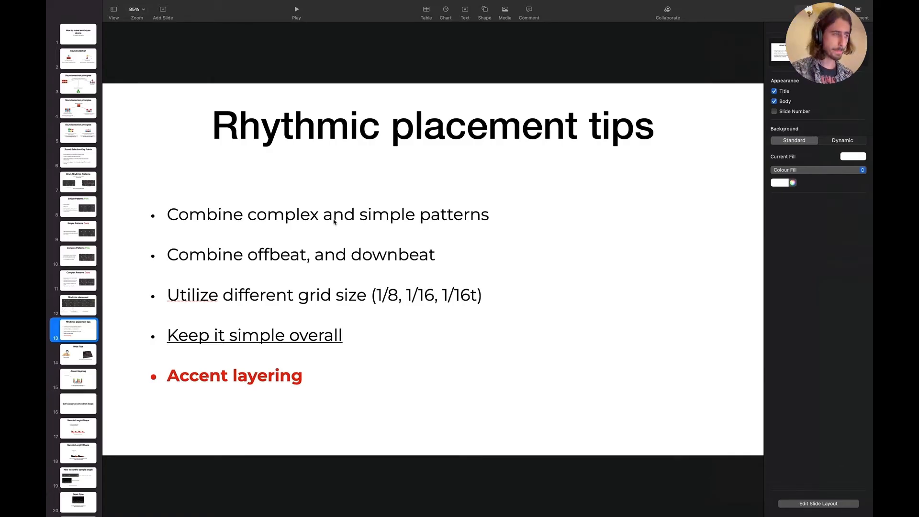
pyautogui.press('super+Tab')
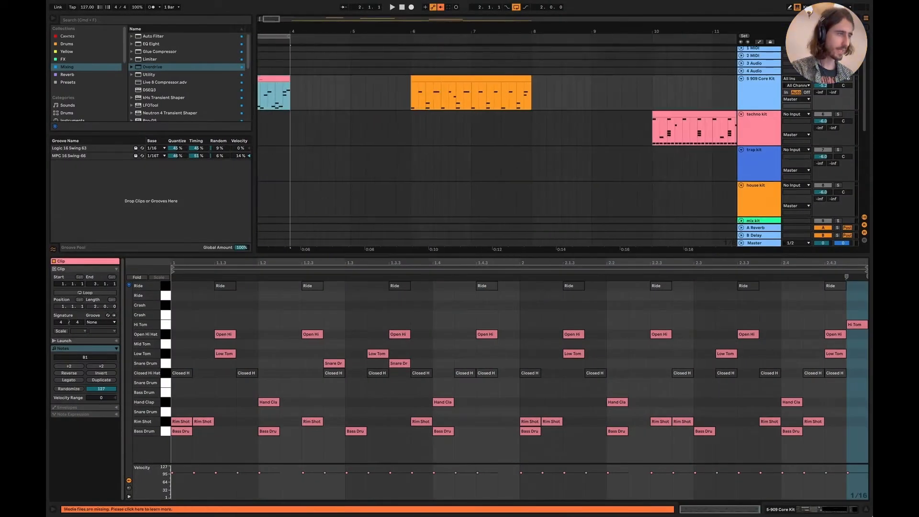
# Step: Close the clip editor, solo the Drums example group and place the playback start at bar 49
pyautogui.press('super+alt+l')
pyautogui.hscroll(10, 558, 207)
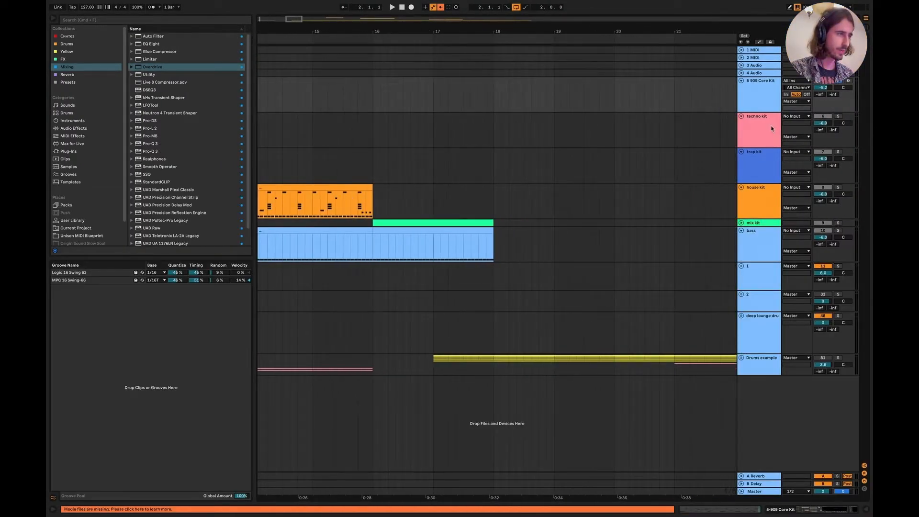
pyautogui.hscroll(5, 579, 240)
pyautogui.scroll(-10, 580, 239)
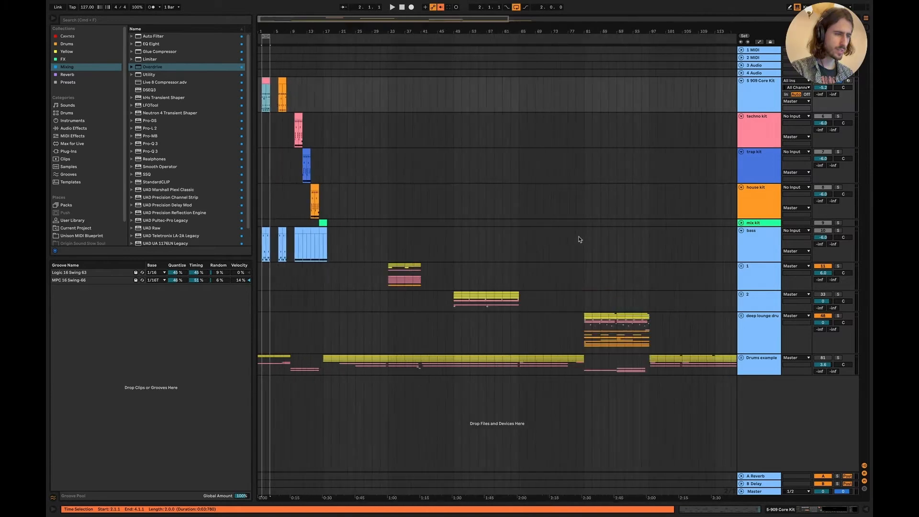
pyautogui.scroll(3, 423, 274)
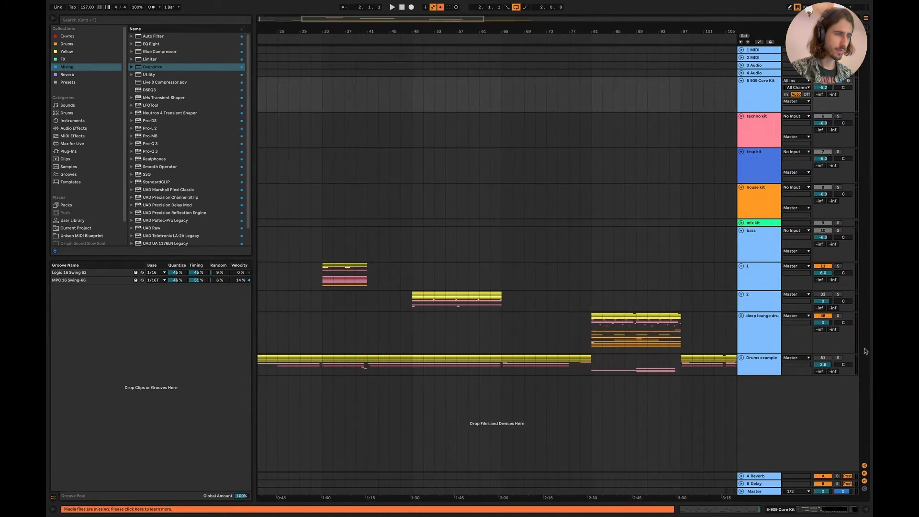
pyautogui.click(838, 357)
pyautogui.click(412, 365)
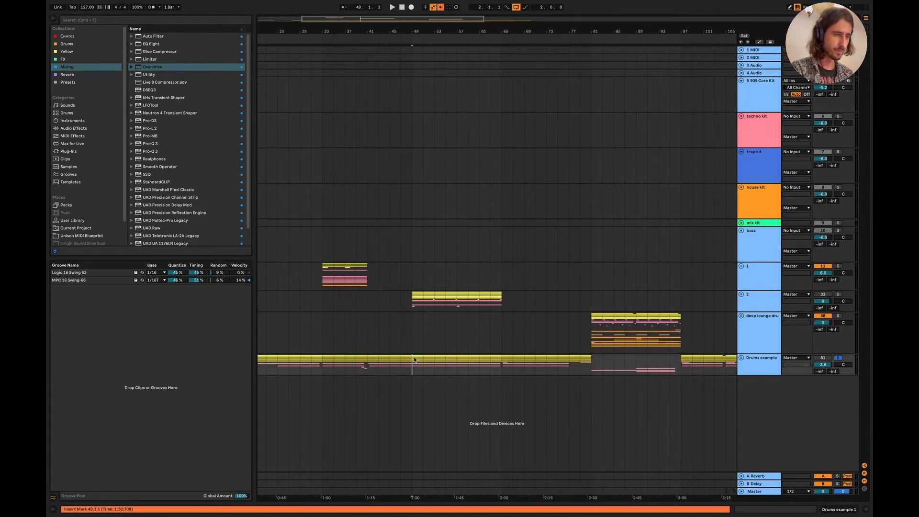
# Step: Solo and activate group track 2, and play its drum section from bar 49
pyautogui.click(838, 295)
pyautogui.click(825, 300)
pyautogui.press('space')
pyautogui.click(823, 294)
pyautogui.scroll(5, 366, 344)
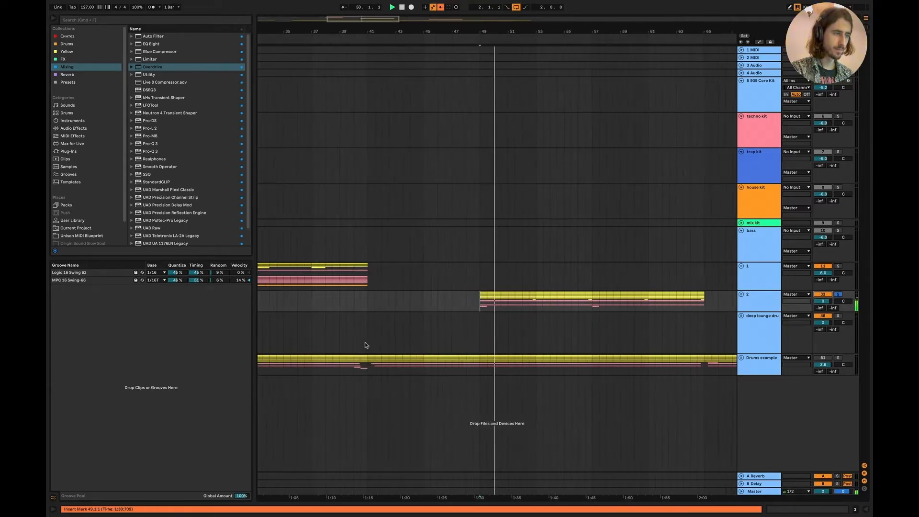
pyautogui.hscroll(5, 365, 344)
pyautogui.hscroll(-3, 303, 334)
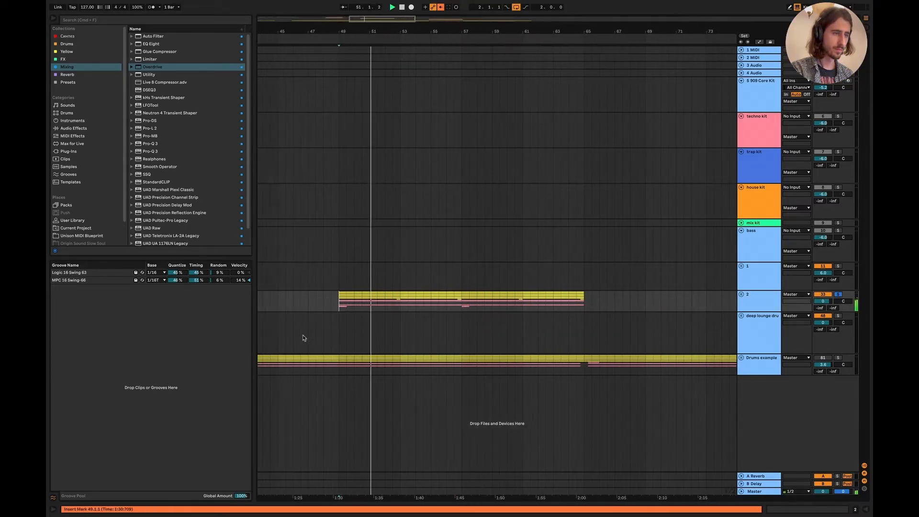
# Step: Unfold group track 2 and its drums group, and open the first clap clip on the rack track
pyautogui.click(741, 294)
pyautogui.scroll(1, 694, 336)
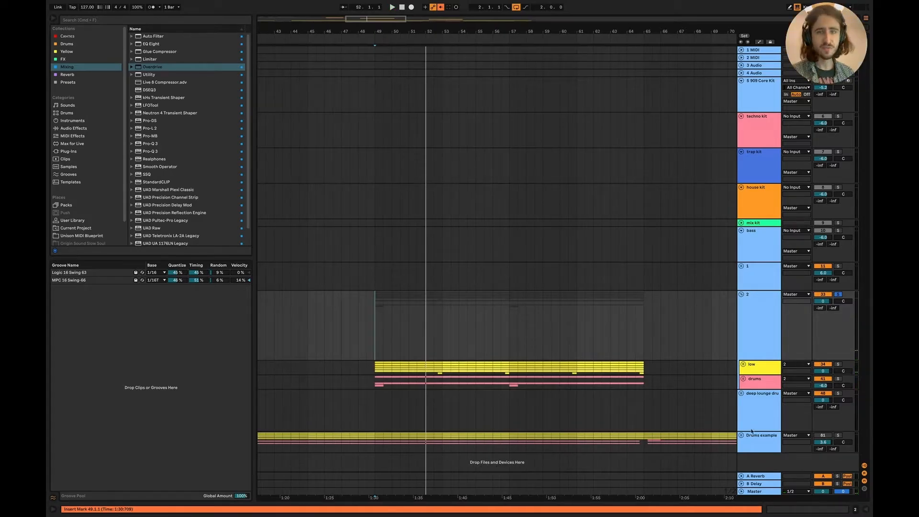
pyautogui.click(743, 378)
pyautogui.scroll(-3, 372, 374)
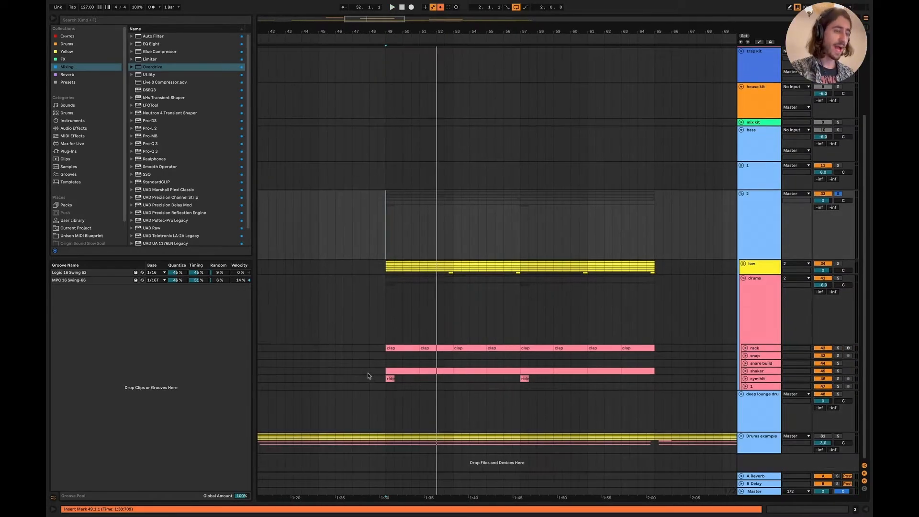
pyautogui.scroll(1, 390, 367)
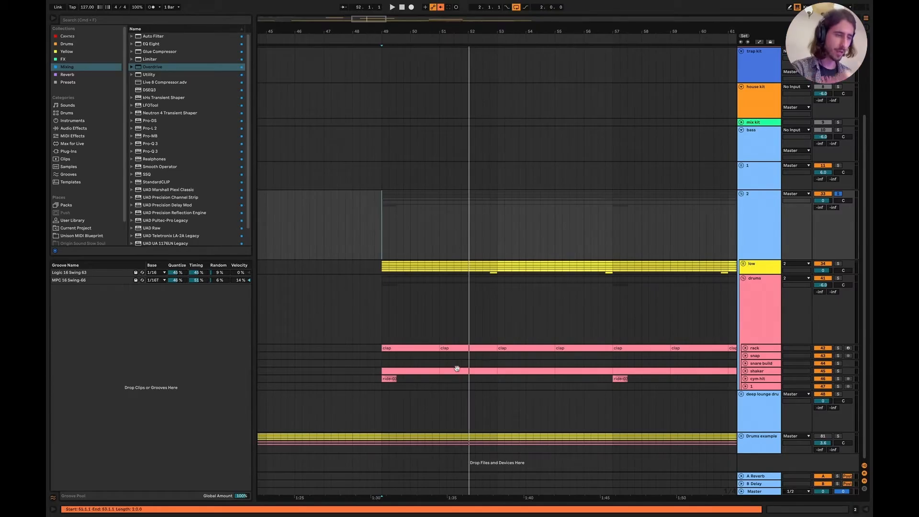
pyautogui.doubleClick(415, 348)
pyautogui.click(281, 334)
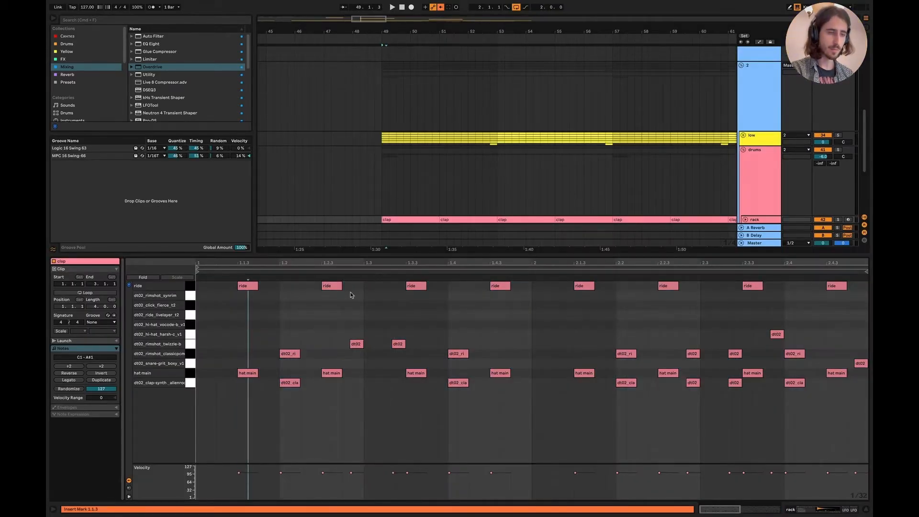
# Step: Play the clap clip and single out the two dt02_rimshot_twizzle notes around beat 1.3
pyautogui.press('space')
pyautogui.press('space')
pyautogui.moveTo(422, 337); pyautogui.dragTo(356, 334)
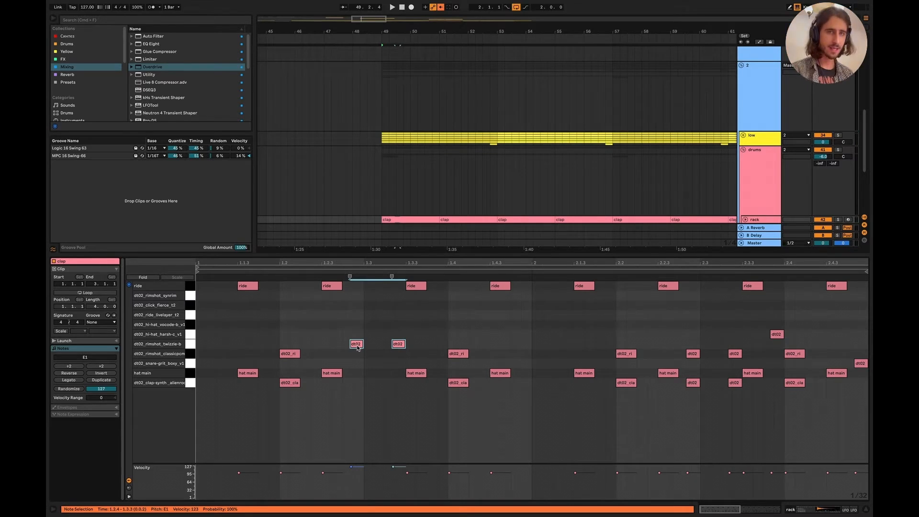
pyautogui.press('space')
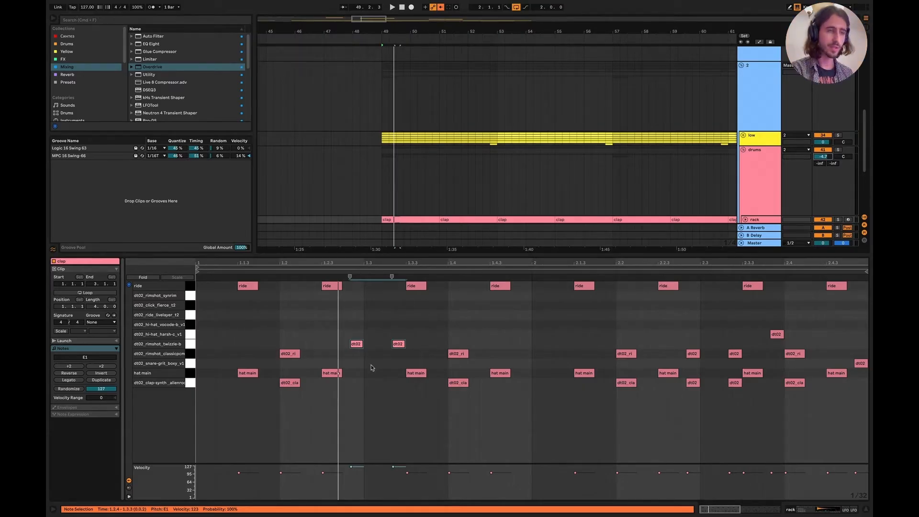
pyautogui.press('space')
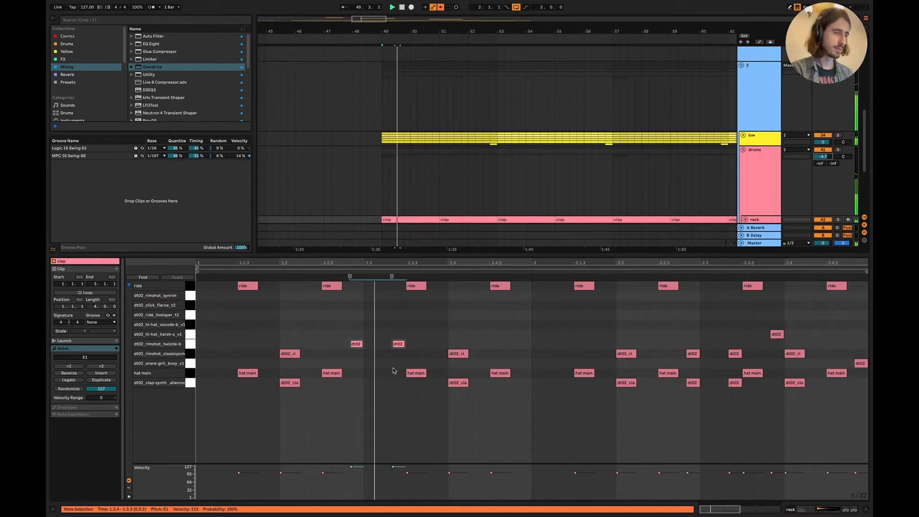
pyautogui.press('space')
pyautogui.moveTo(425, 329); pyautogui.dragTo(355, 341)
pyautogui.press('space')
# Step: Play the clap clip's second bar and single out the rimshot and clap-synth note pairs around beat 2.3
pyautogui.click(630, 333)
pyautogui.press('space')
pyautogui.moveTo(682, 420); pyautogui.dragTo(735, 336)
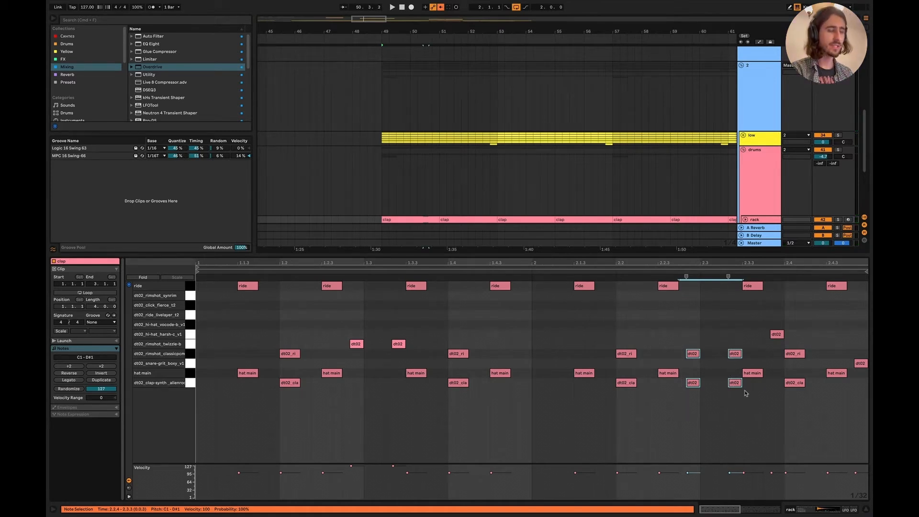
pyautogui.click(603, 272)
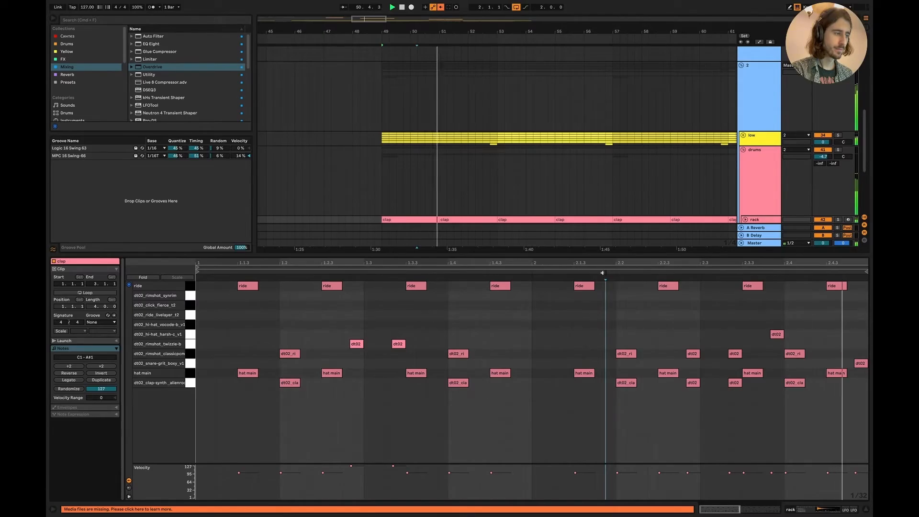
# Step: Single out the harsh hi-hat note at 2.3.4 and the gritty snare note at 2.4.4, and play the clip
pyautogui.click(776, 334)
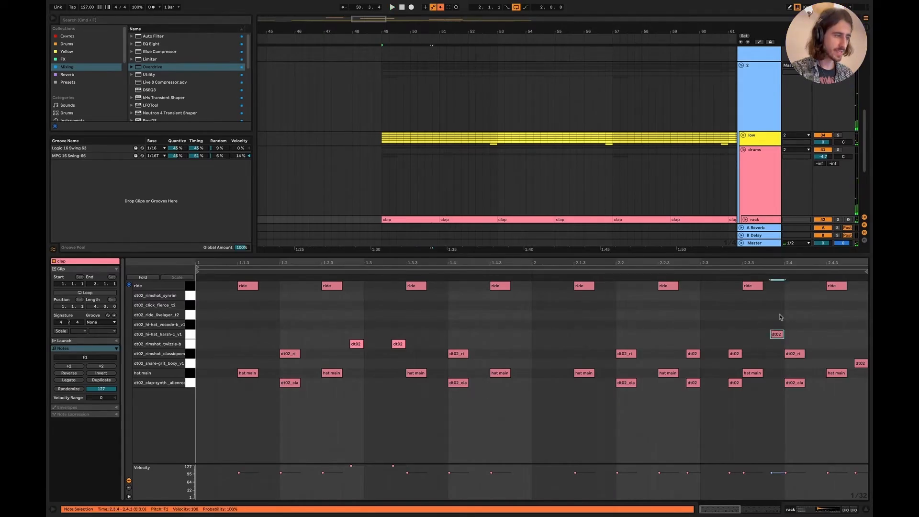
pyautogui.click(836, 373)
pyautogui.click(863, 363)
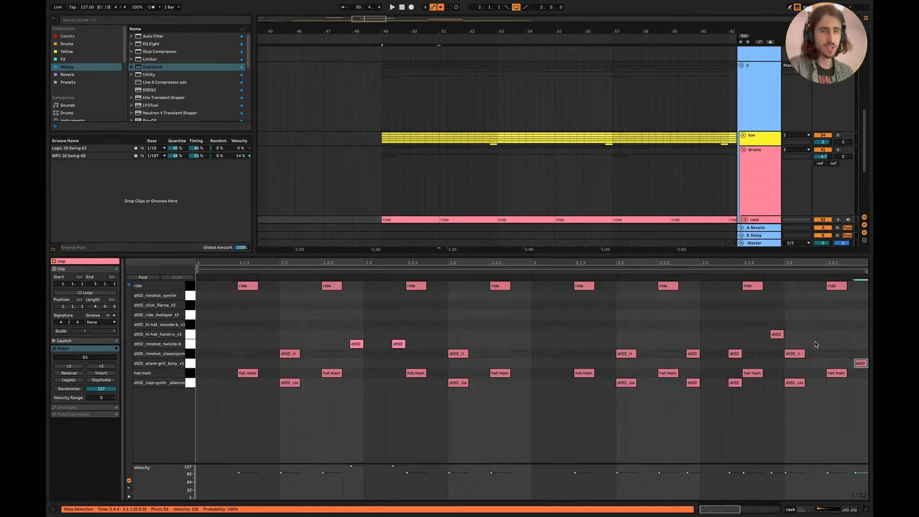
pyautogui.press('space')
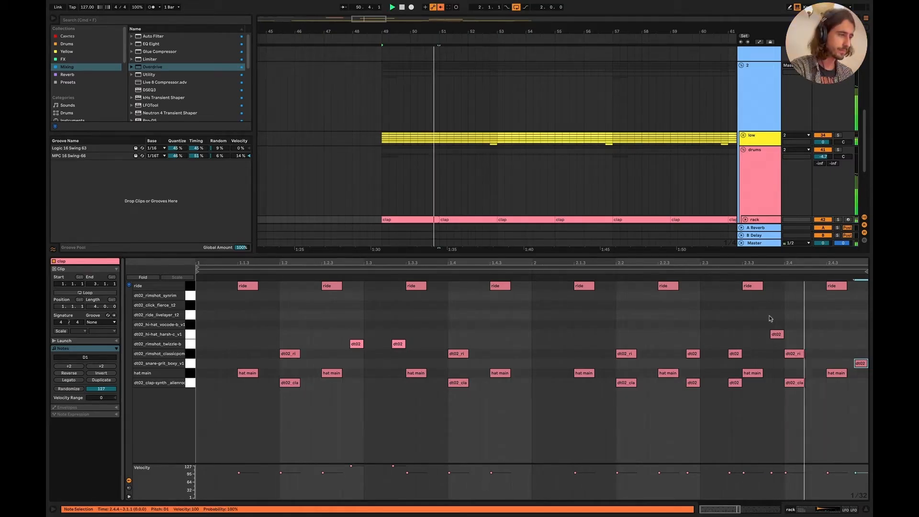
# Step: Check the "Rhythmic placement tips" slide in Keynote again and return to the clap clip in Ableton Live
pyautogui.press('super+Tab')
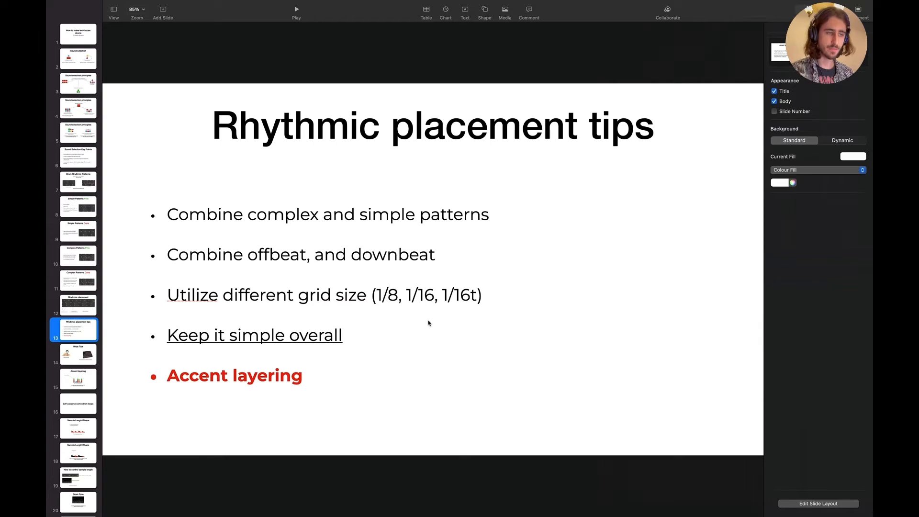
pyautogui.press('super+Tab')
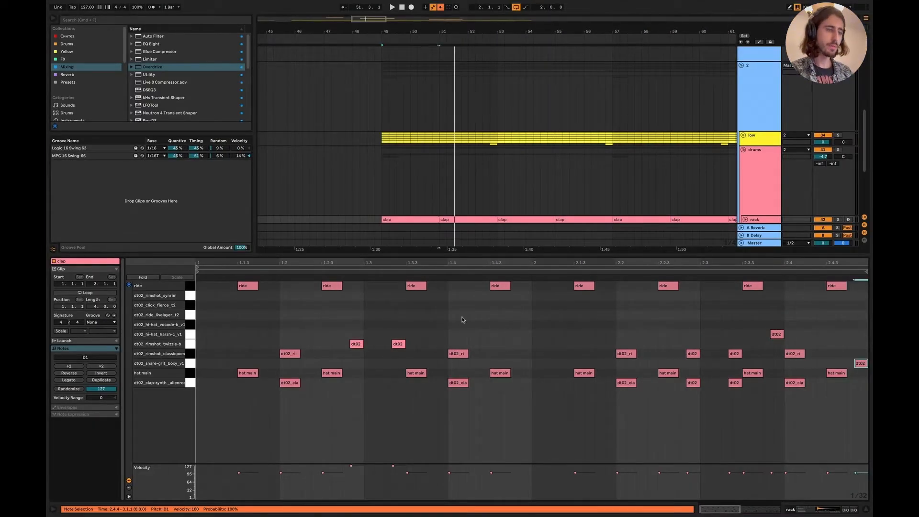
# Step: Set the clap clip's fixed grid to 1/16 and examine how the notes around beat 1.3 sit on it
pyautogui.rightClick(485, 329)
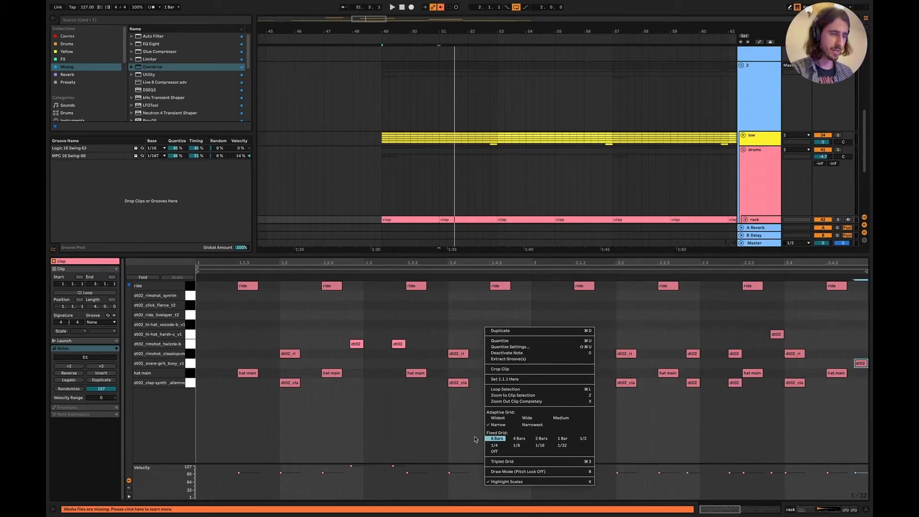
pyautogui.click(540, 445)
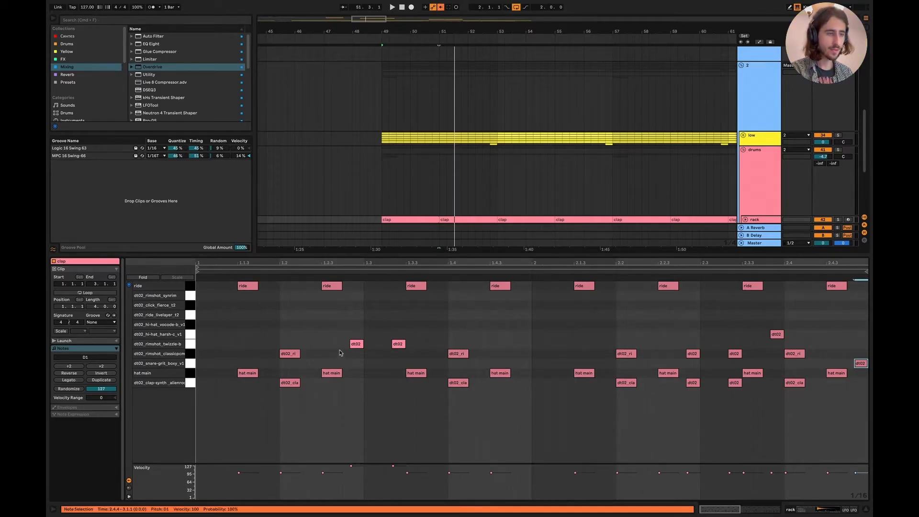
pyautogui.scroll(5, 351, 343)
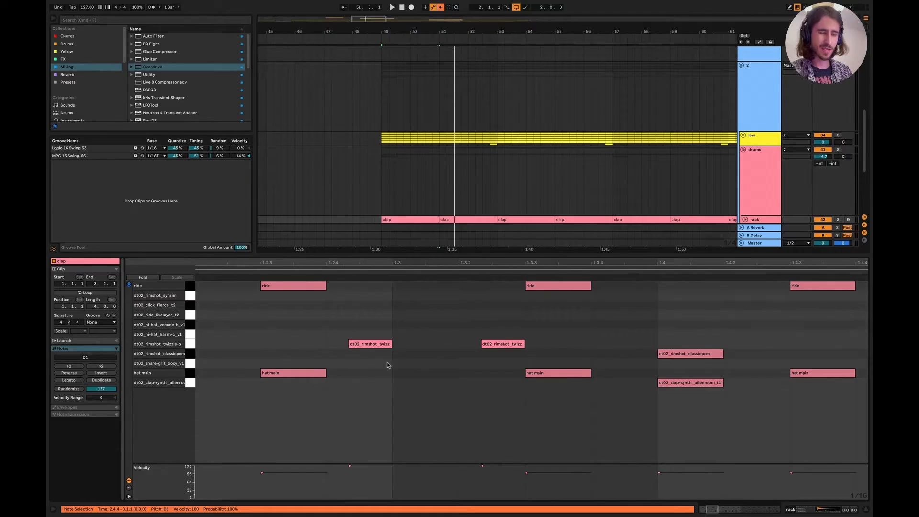
pyautogui.hscroll(3, 431, 372)
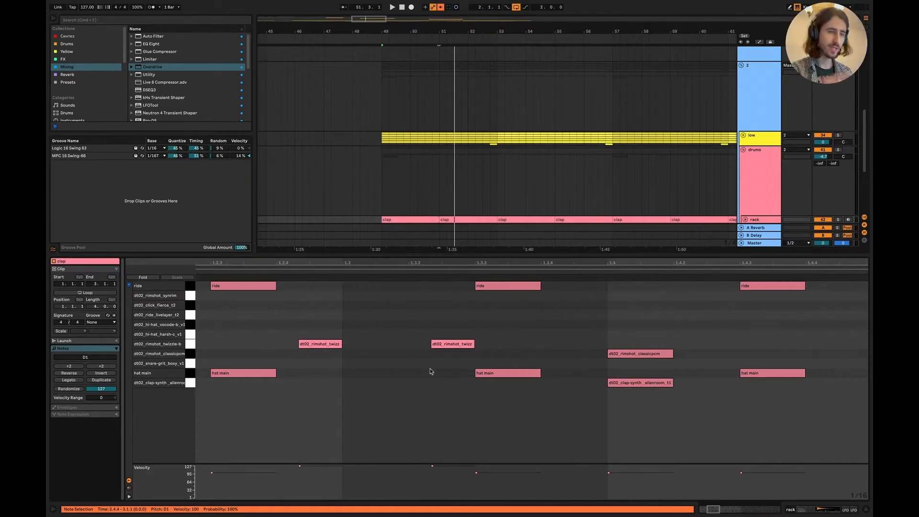
pyautogui.scroll(-5, 324, 354)
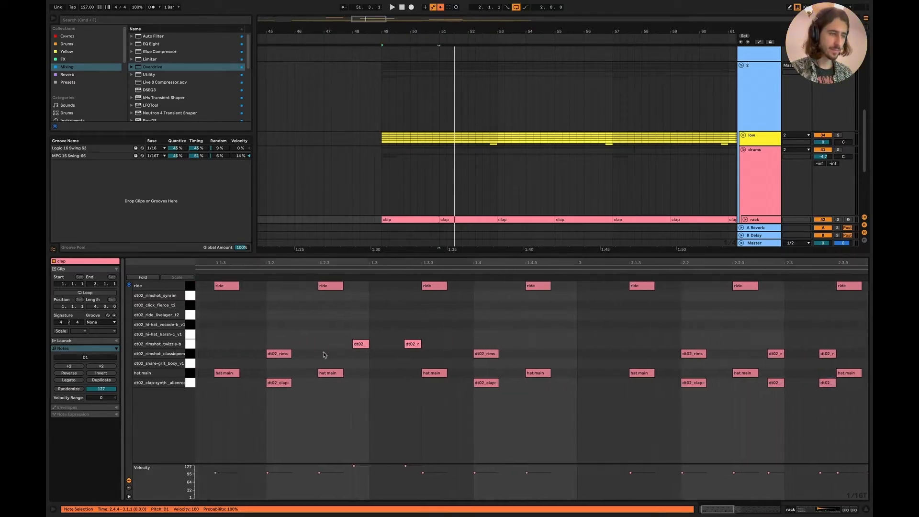
# Step: Check the Triplet Grid option of the clap clip's 1/16 grid, then play the first bar and mark the rimshot at 1.3.2
pyautogui.hscroll(-4, 324, 355)
pyautogui.rightClick(400, 352)
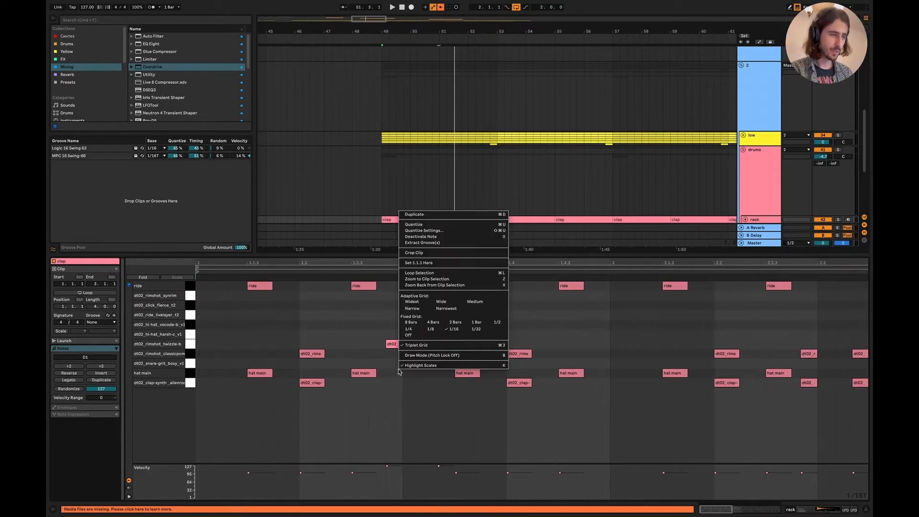
pyautogui.click(417, 345)
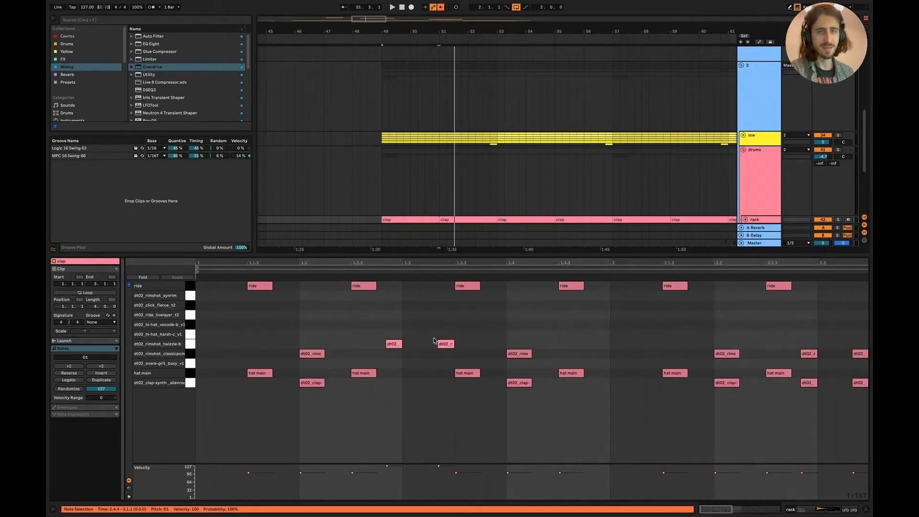
pyautogui.press('space')
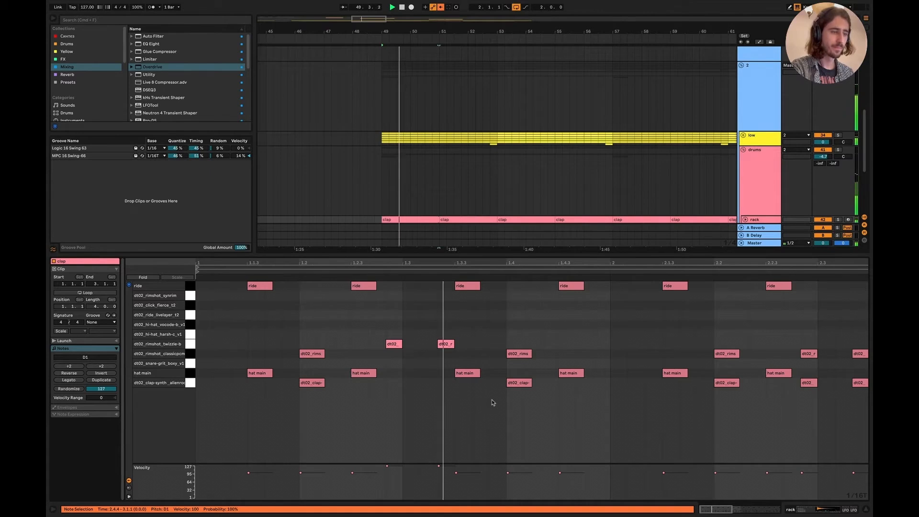
pyautogui.press('space')
pyautogui.moveTo(474, 334); pyautogui.dragTo(377, 343)
pyautogui.click(435, 334)
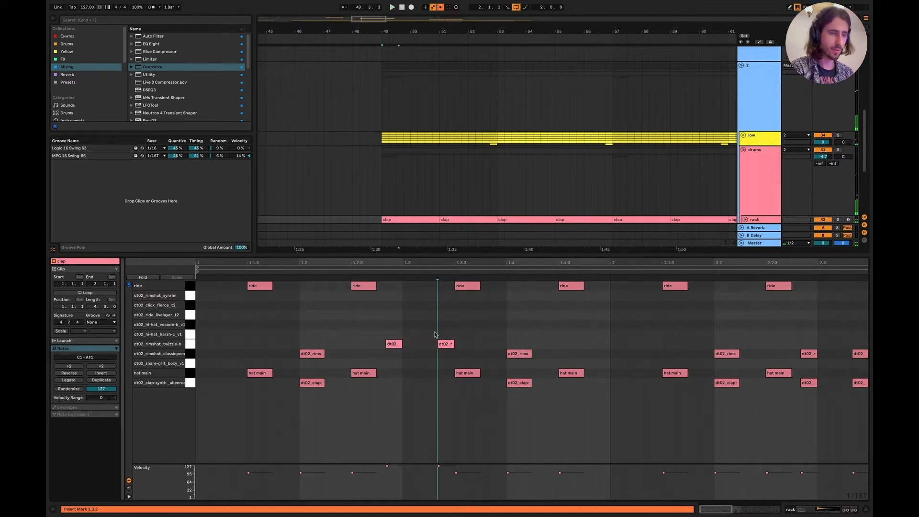
# Step: Audition the harsh hi-hat, add its notes at 1.1.1, 1.1.2 and 1.1.4 on the 1/16 triplet grid, and play them
pyautogui.hscroll(2, 435, 335)
pyautogui.press('-')
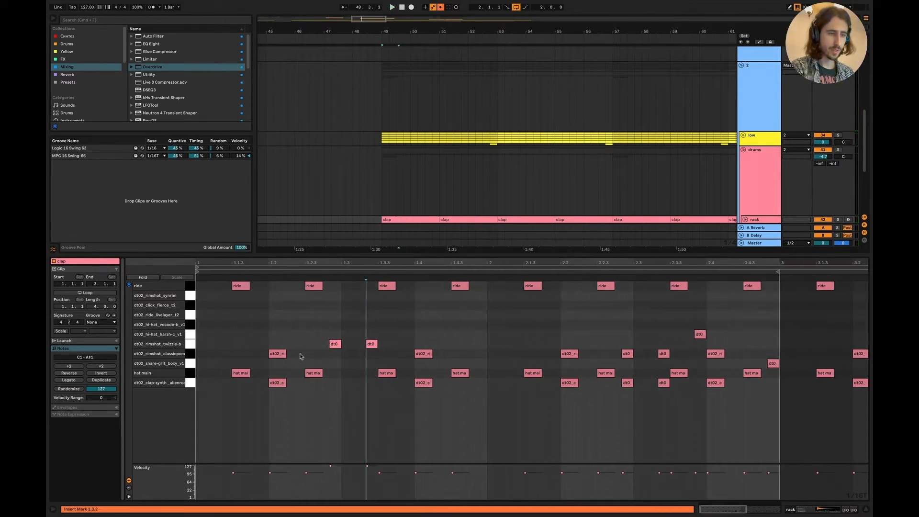
pyautogui.click(190, 355)
pyautogui.click(191, 335)
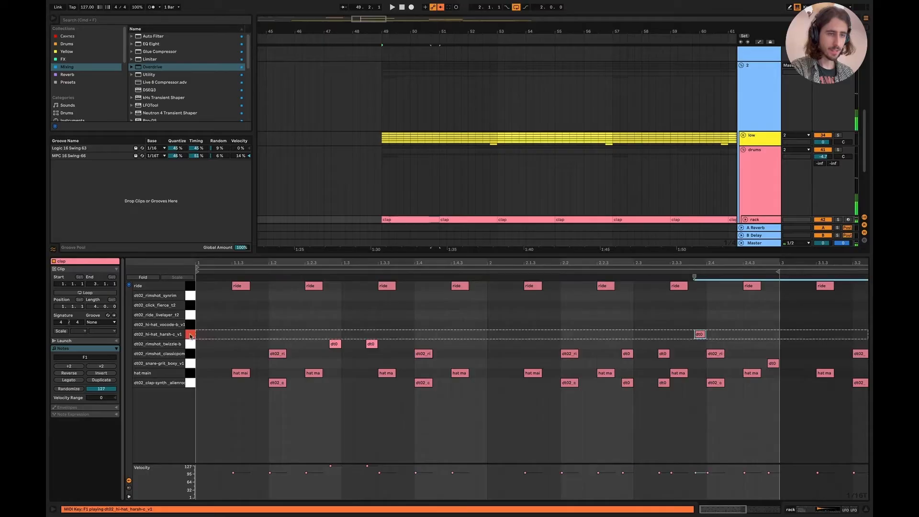
pyautogui.doubleClick(205, 336)
pyautogui.click(224, 337)
pyautogui.doubleClick(222, 336)
pyautogui.doubleClick(263, 336)
pyautogui.press('space')
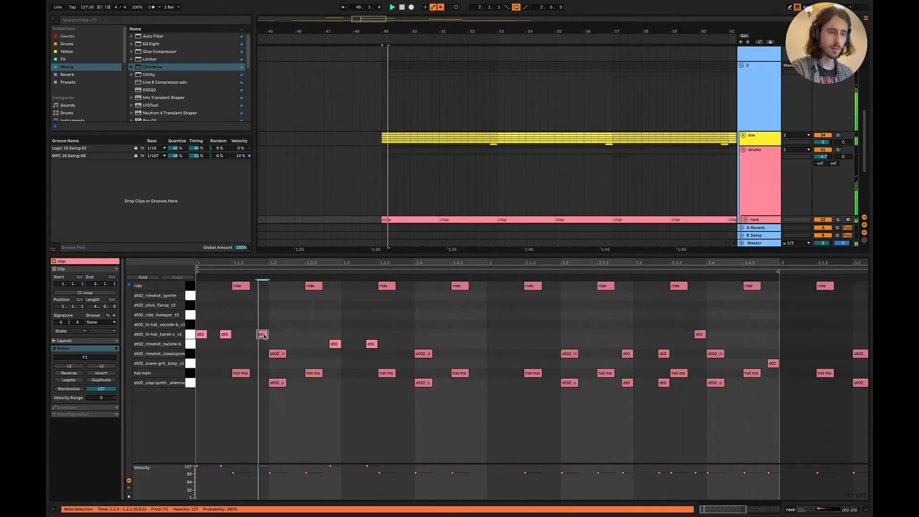
# Step: Add harsh hi-hat notes at 1.2.4, 1.3.2, 1.3.4, 1.4.4 and 2.1.3 on the triplet grid while playing the clip
pyautogui.click(329, 337)
pyautogui.doubleClick(331, 336)
pyautogui.doubleClick(368, 337)
pyautogui.click(355, 337)
pyautogui.press('space')
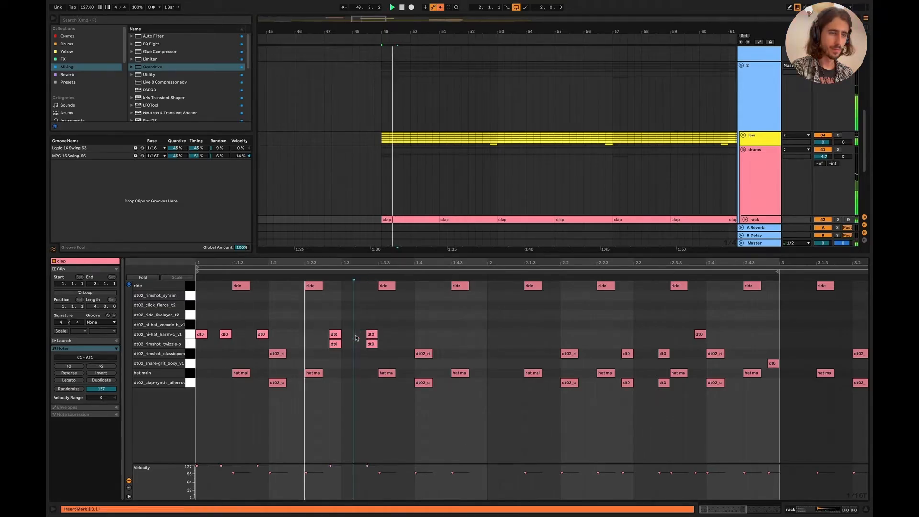
pyautogui.doubleClick(407, 335)
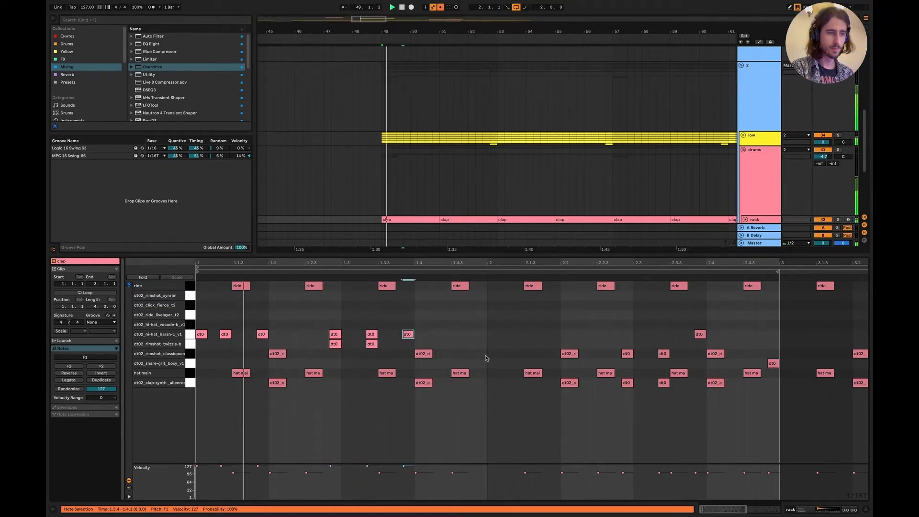
pyautogui.doubleClick(480, 335)
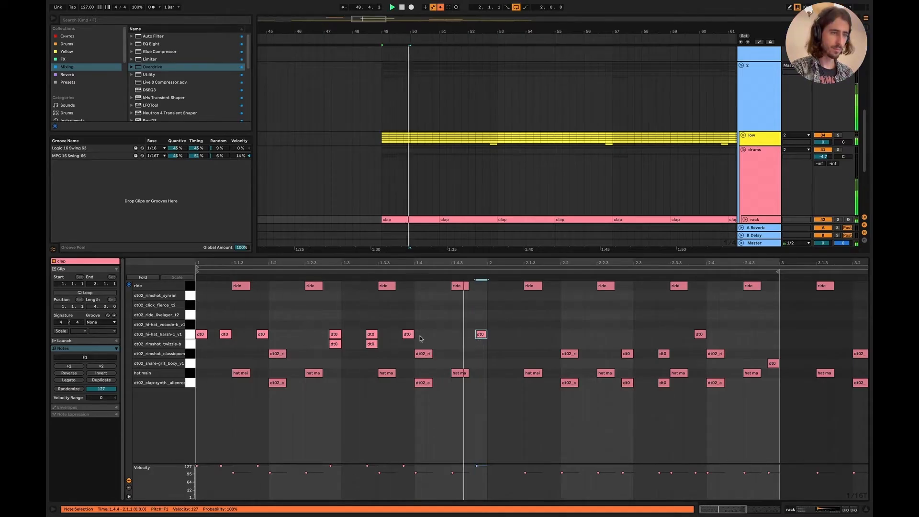
pyautogui.click(524, 336)
pyautogui.doubleClick(524, 335)
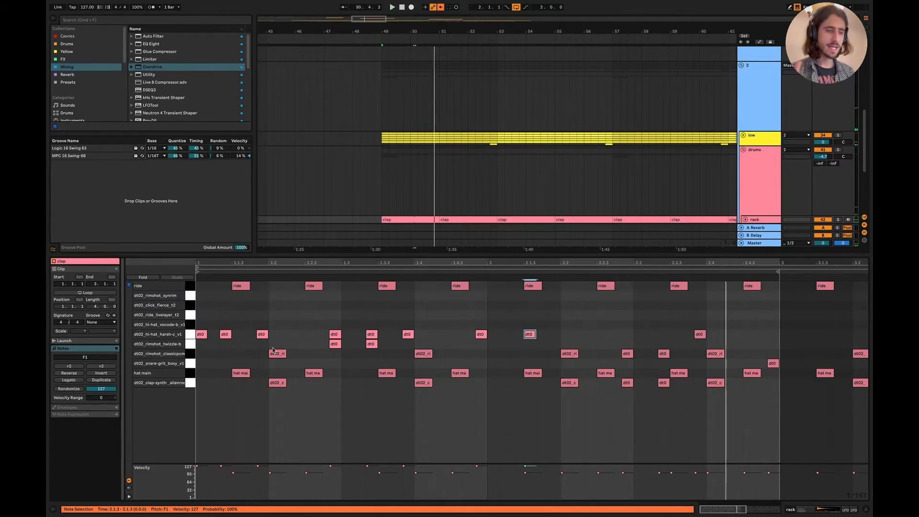
# Step: Stop playback and single out the first three harsh hi-hat notes at 1.1.1, 1.1.2 and 1.1.4
pyautogui.click(201, 334)
pyautogui.press('space')
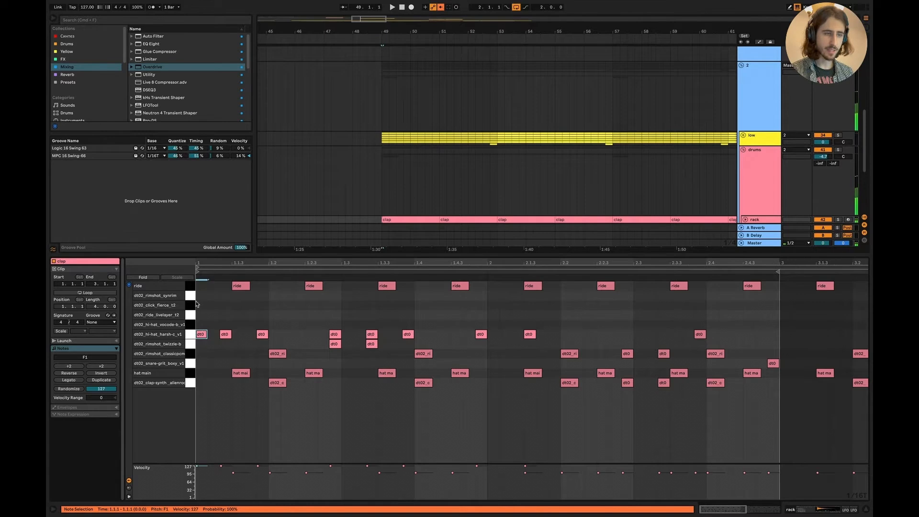
pyautogui.click(225, 334)
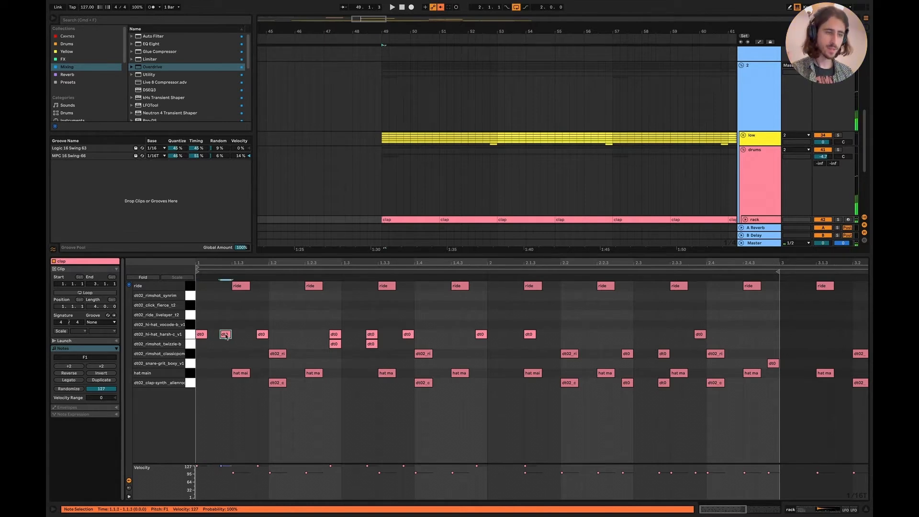
pyautogui.click(263, 335)
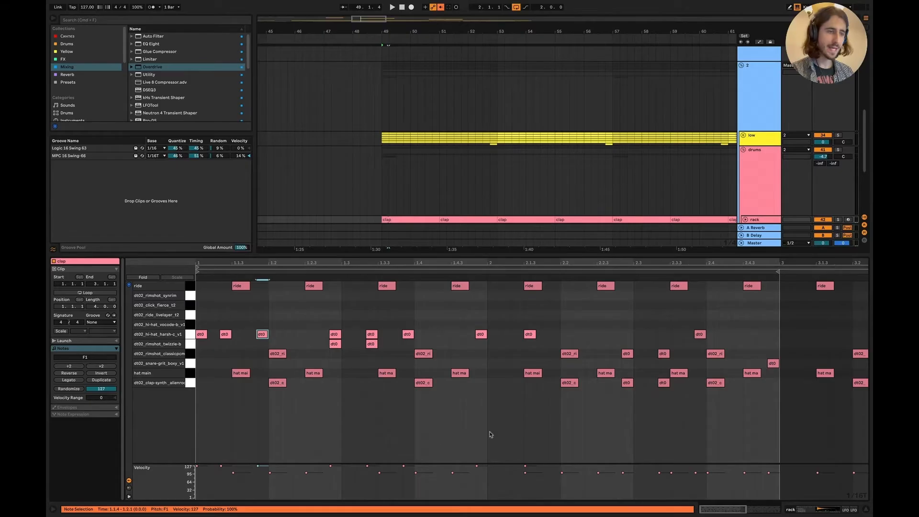
# Step: Stretch the first harsh hi-hat note so that it runs from 1.1.1 to 1.1.3
pyautogui.rightClick(344, 400)
pyautogui.click(330, 415)
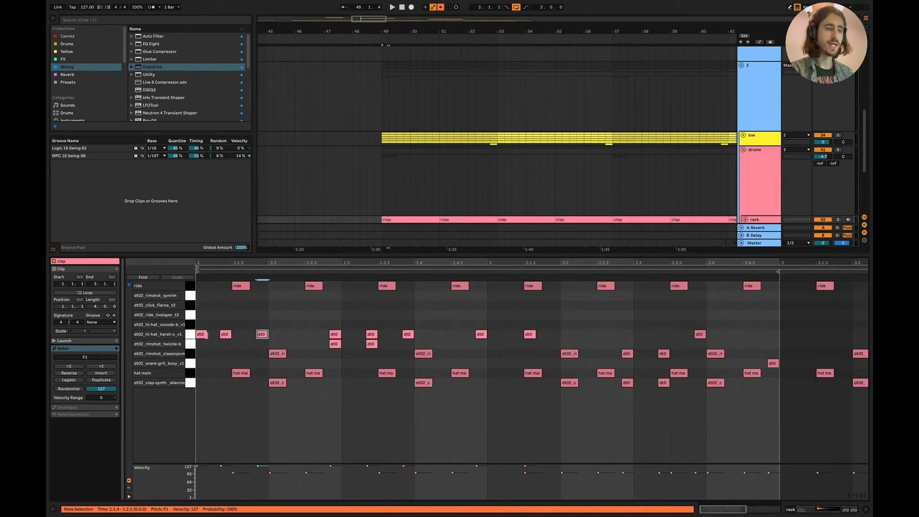
pyautogui.moveTo(206, 334); pyautogui.dragTo(225, 334)
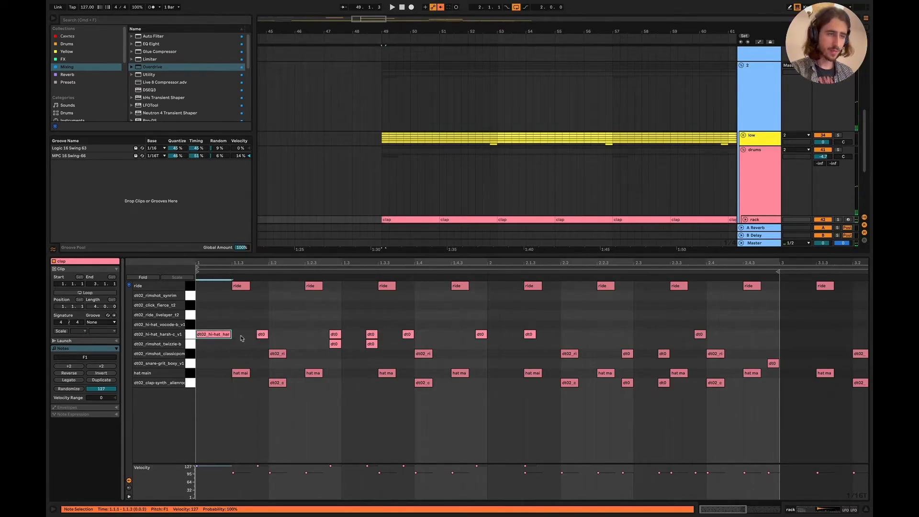
# Step: Set the clip's fixed grid to 1/8 without triplets and redraw the harsh hi-hat note at 1.1.1 one grid step long
pyautogui.rightClick(332, 435)
pyautogui.click(364, 393)
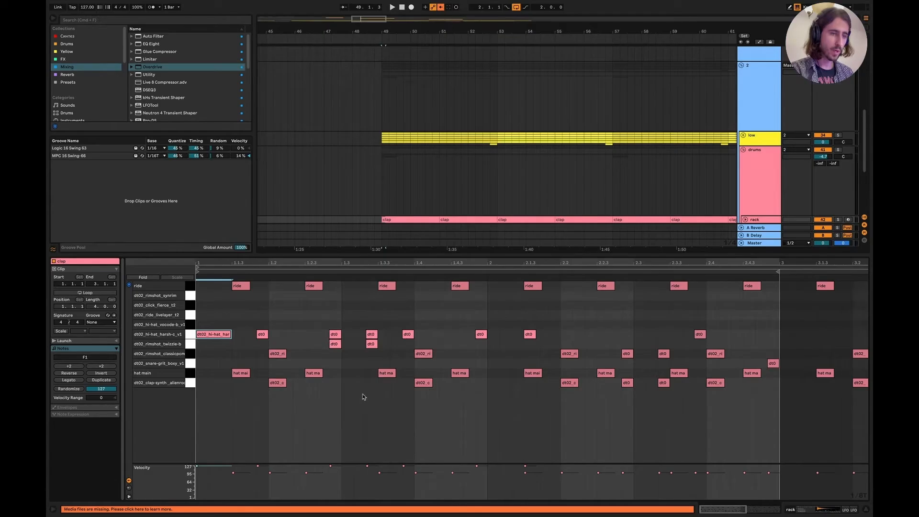
pyautogui.moveTo(226, 331); pyautogui.dragTo(217, 330)
pyautogui.press('super+3')
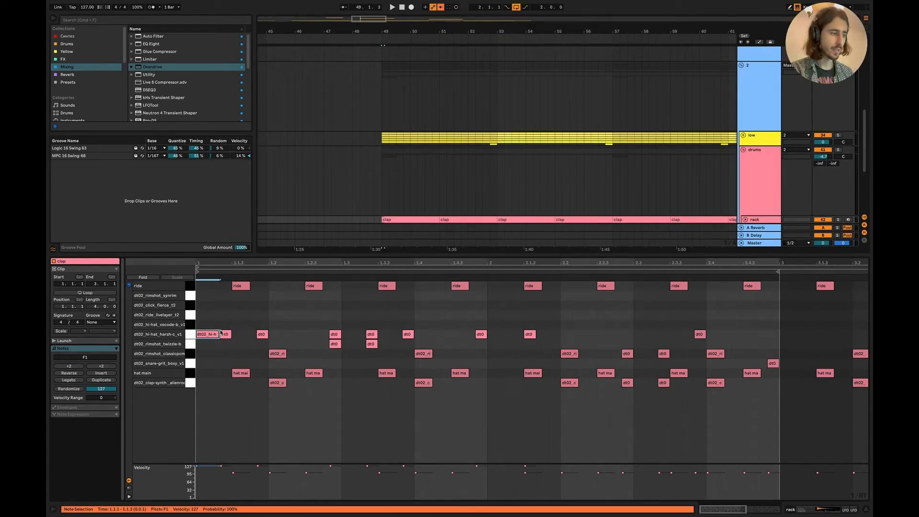
pyautogui.doubleClick(204, 333)
pyautogui.doubleClick(204, 334)
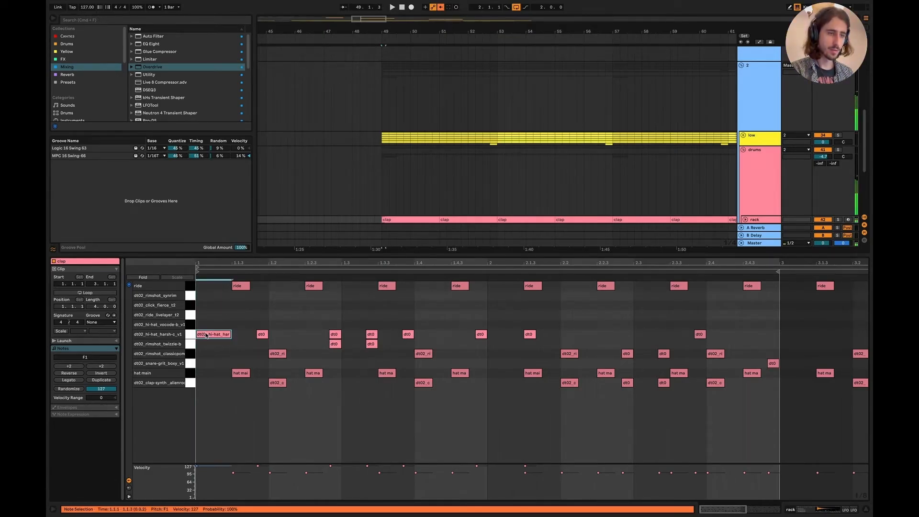
# Step: Duplicate the 1/8 harsh hi-hat note repeatedly until it fills both bars of the clap clip
pyautogui.press('super+d')
pyautogui.press('super+d')
pyautogui.press('super+d')
pyautogui.press('super+d')
pyautogui.press('super+d')
pyautogui.press('super+d')
pyautogui.press('super+d')
pyautogui.press('super+d')
pyautogui.press('super+d')
pyautogui.press('super+d')
pyautogui.press('super+d')
pyautogui.press('super+d')
pyautogui.press('super+d')
pyautogui.press('super+d')
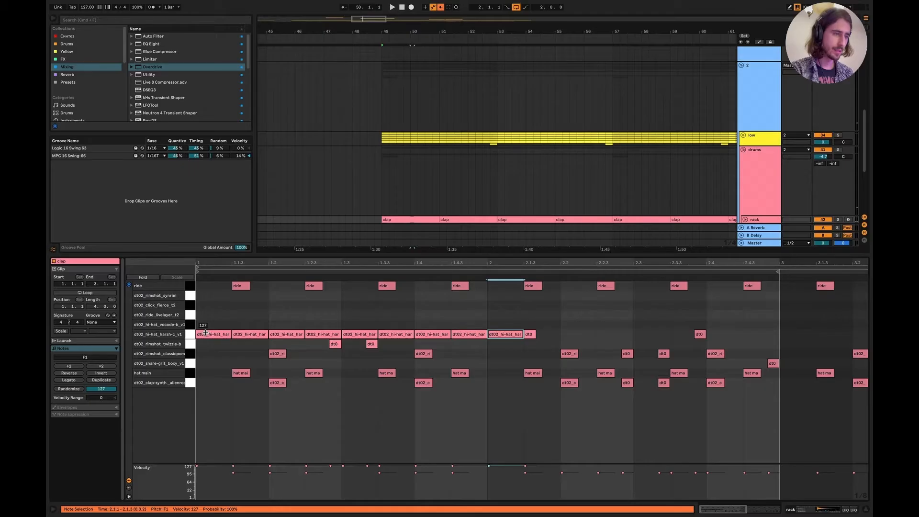
pyautogui.press('super+d')
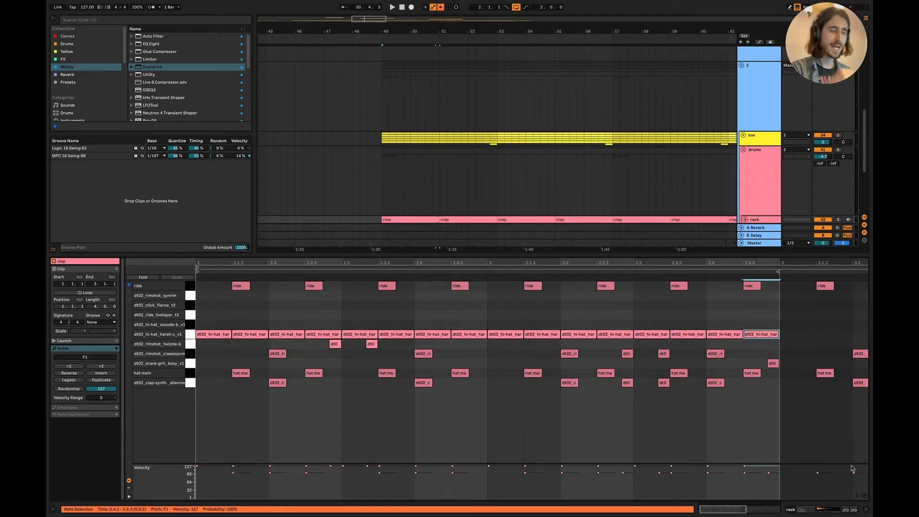
# Step: Return to the arrangement, reopen the first clap clip and play it with the straight 1/8 harsh hi-hats
pyautogui.click(866, 509)
pyautogui.hscroll(2, 581, 312)
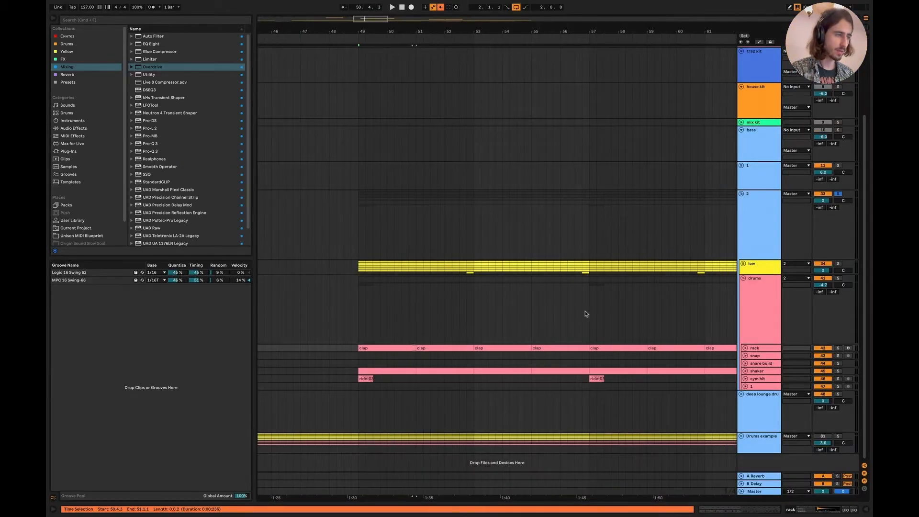
pyautogui.click(366, 303)
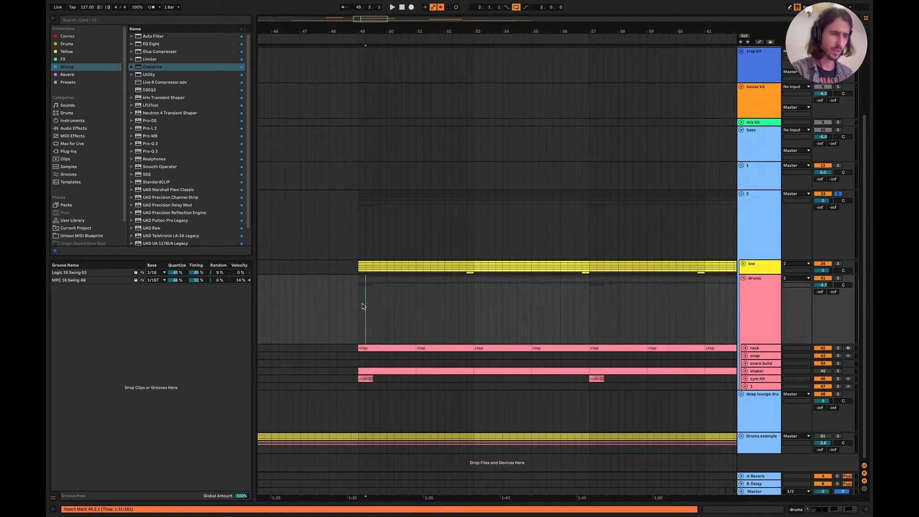
pyautogui.doubleClick(390, 348)
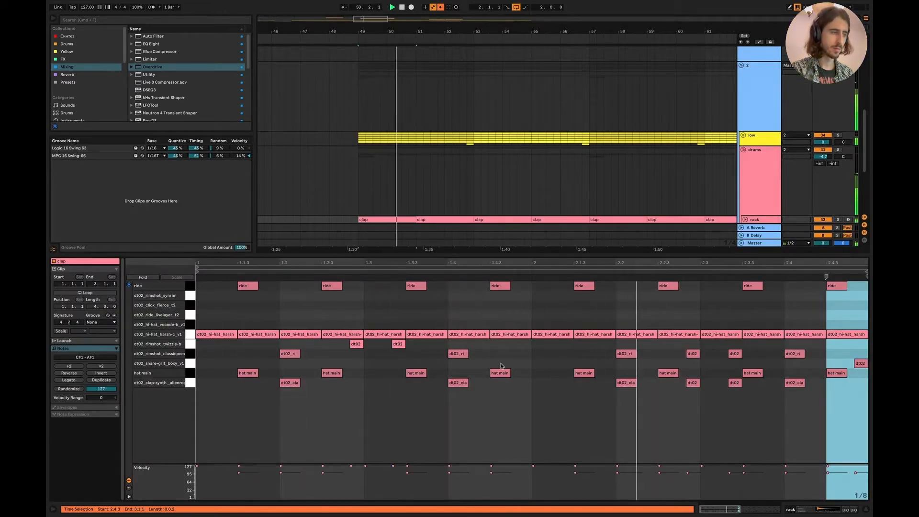
pyautogui.press('space')
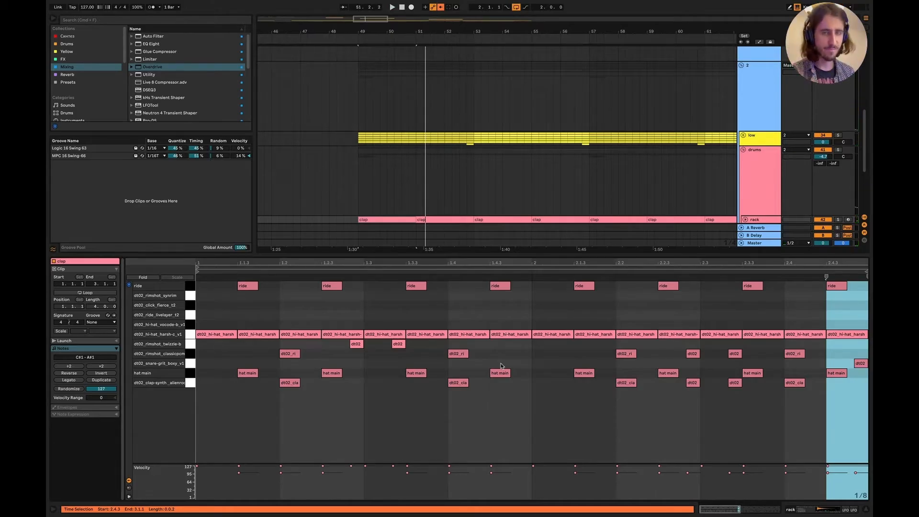
# Step: Place the insert marker at bar 49, review the "Rhythmic placement tips" slide in Keynote and return to Ableton Live's arrangement
pyautogui.click(867, 511)
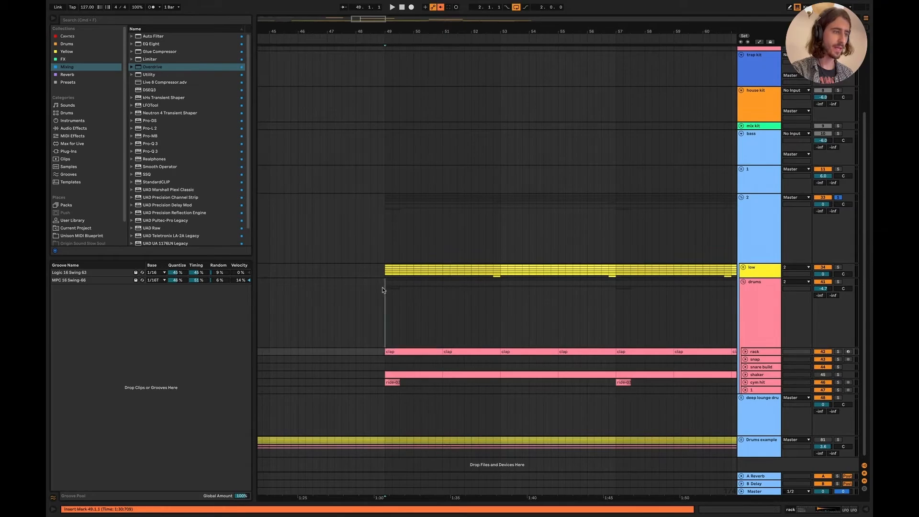
pyautogui.click(383, 290)
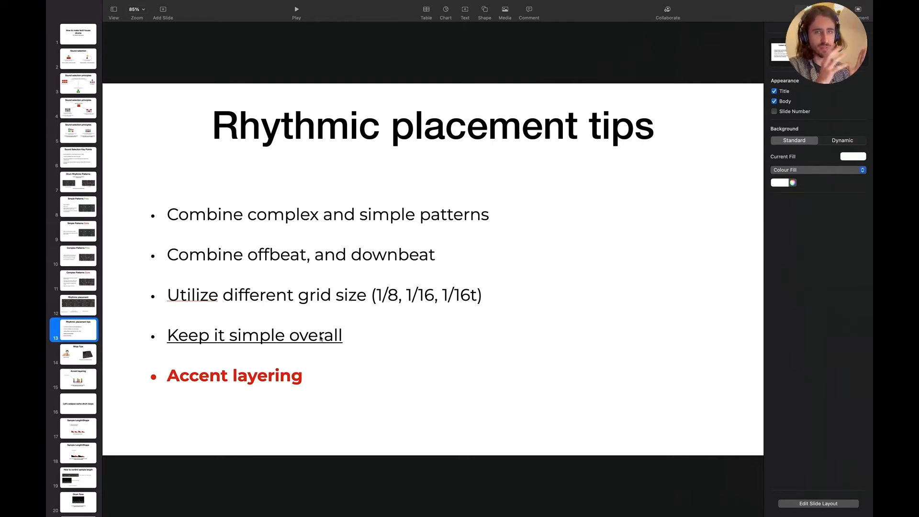
pyautogui.hotkey('ctrl', 'Right')
pyautogui.hscroll(4, 416, 320)
pyautogui.scroll(-4, 415, 320)
pyautogui.scroll(-2, 440, 321)
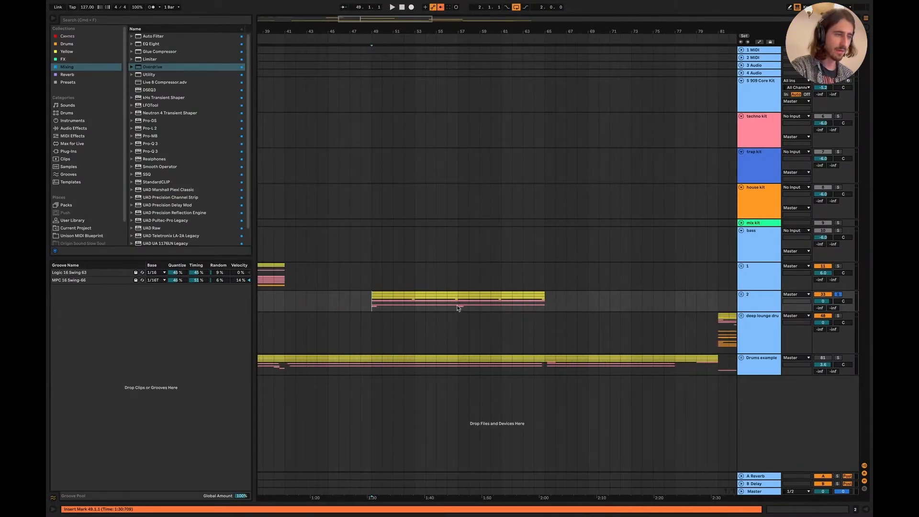
# Step: Unfold group track 2, activate its shaker track and play the drums from bar 53
pyautogui.click(422, 302)
pyautogui.press('space')
pyautogui.scroll(3, 423, 303)
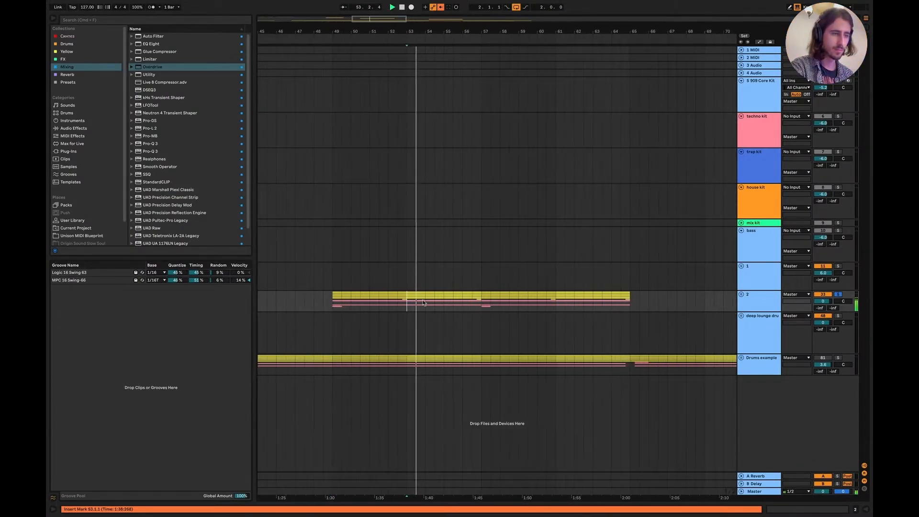
pyautogui.click(740, 294)
pyautogui.scroll(-5, 624, 332)
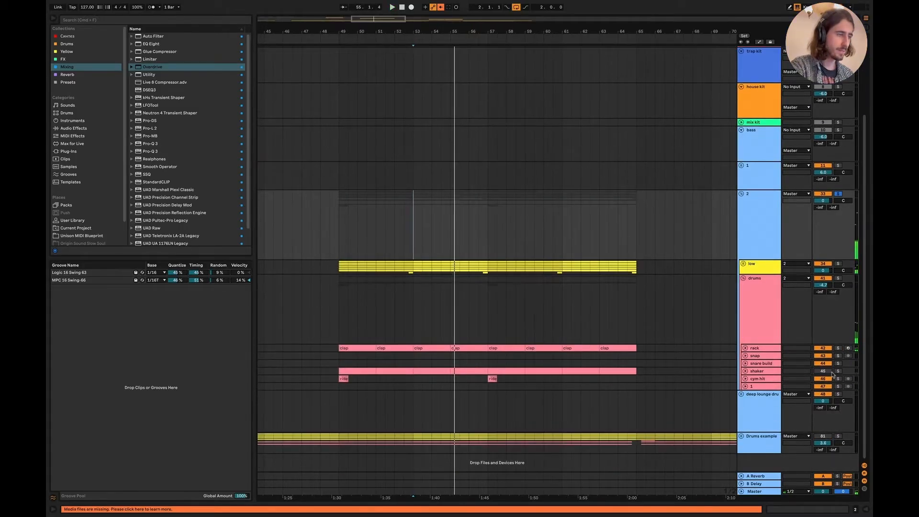
pyautogui.click(412, 328)
pyautogui.scroll(3, 432, 329)
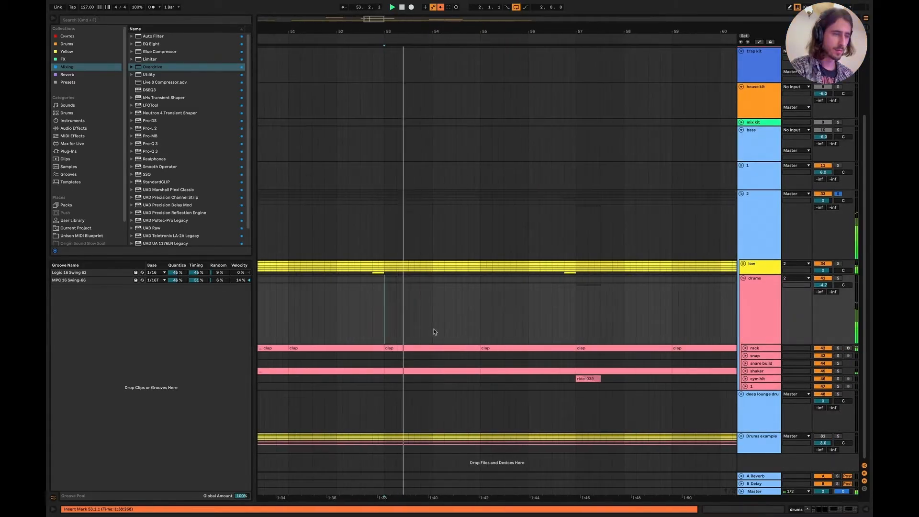
# Step: Unfold the rack track, open the clap clip at bar 53 to examine its notes during playback, and return to the arrangement
pyautogui.click(745, 348)
pyautogui.press('space')
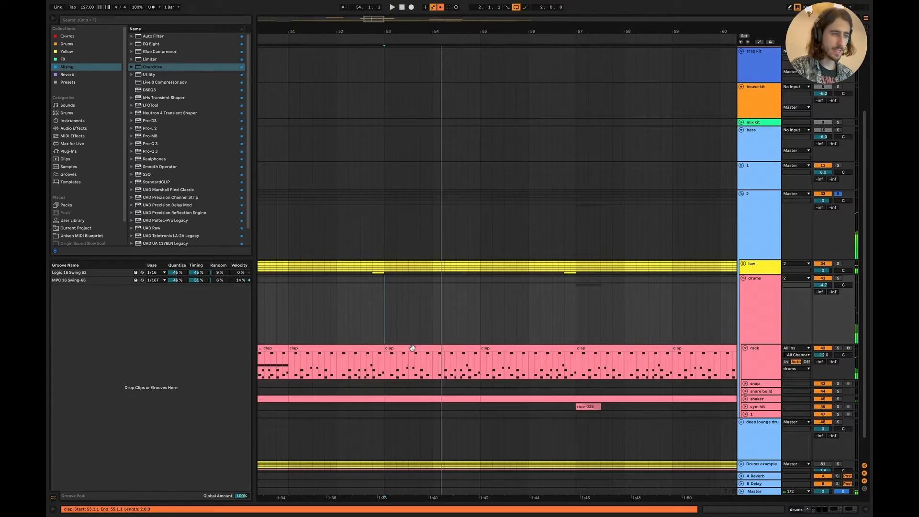
pyautogui.doubleClick(411, 347)
pyautogui.click(584, 353)
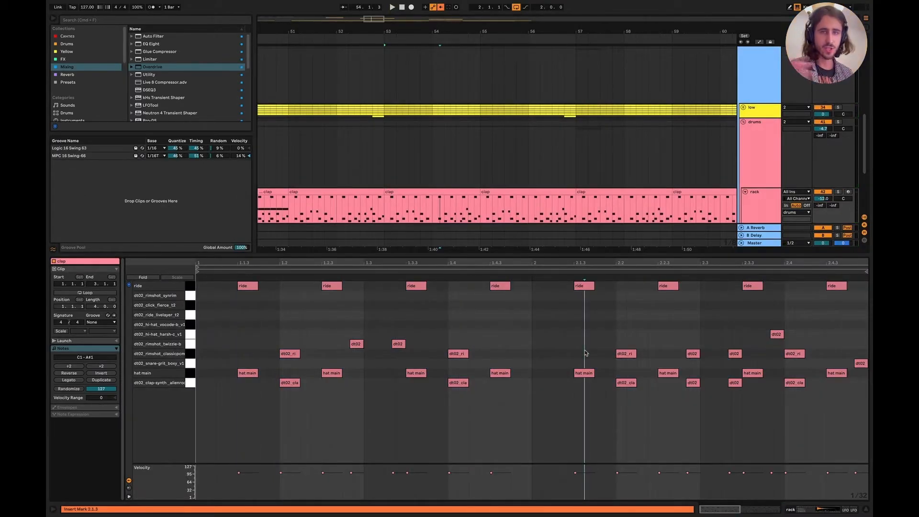
pyautogui.press('space')
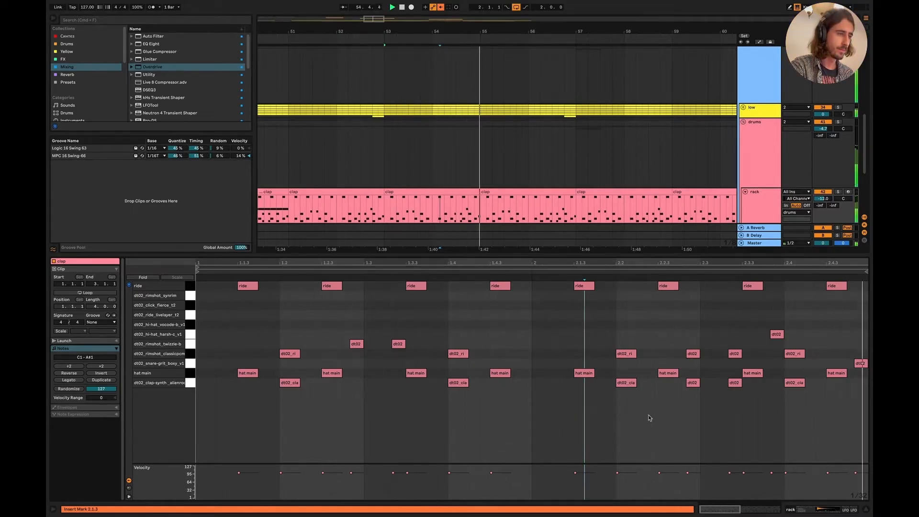
pyautogui.click(868, 512)
pyautogui.hscroll(-5, 571, 333)
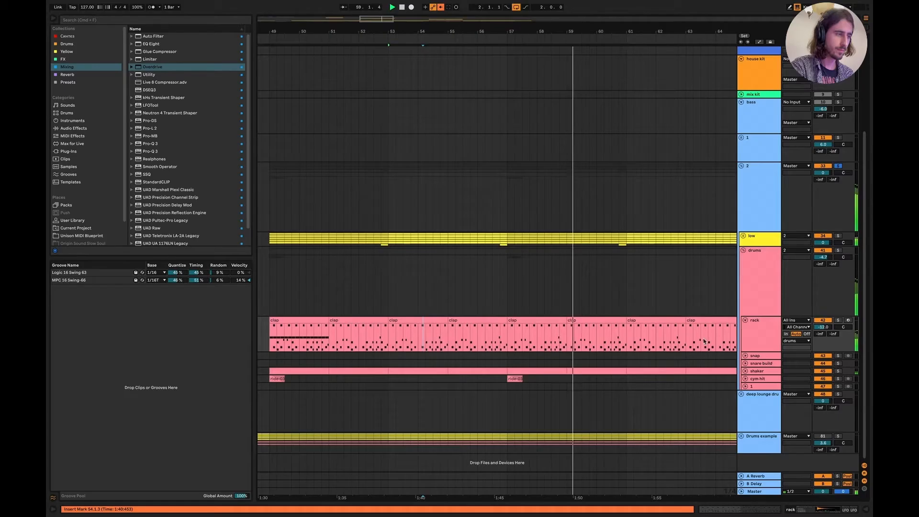
# Step: Fold the drums group and group track 2, and unfold the deep lounge drums group to show its clips from bar 81
pyautogui.scroll(-3, 565, 336)
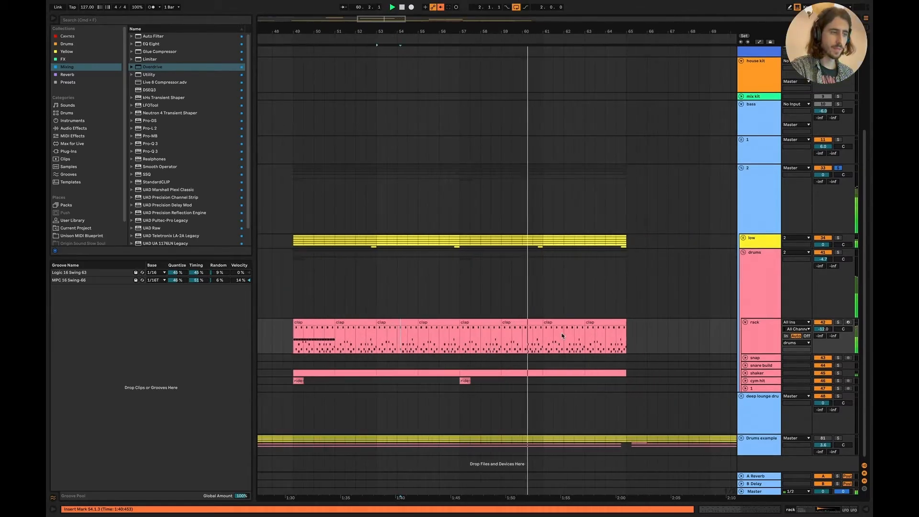
pyautogui.hscroll(5, 562, 335)
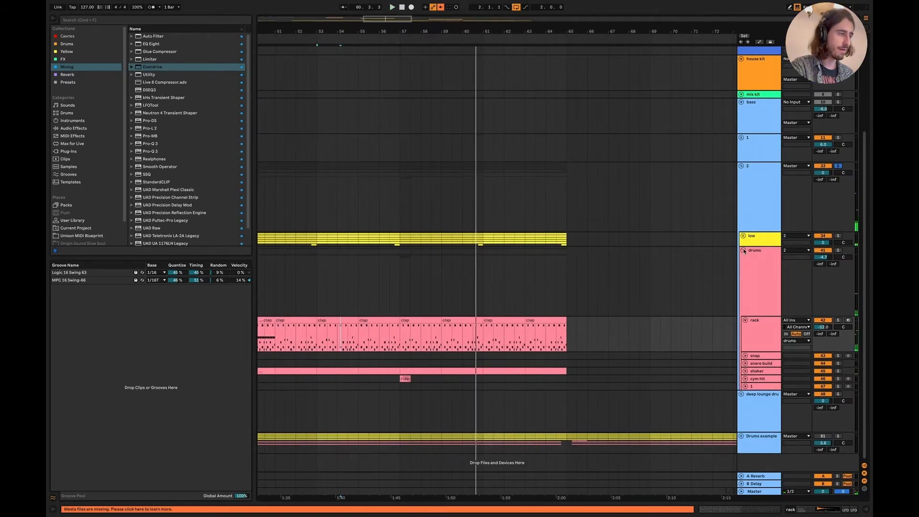
pyautogui.click(743, 250)
pyautogui.click(742, 294)
pyautogui.hscroll(15, 745, 307)
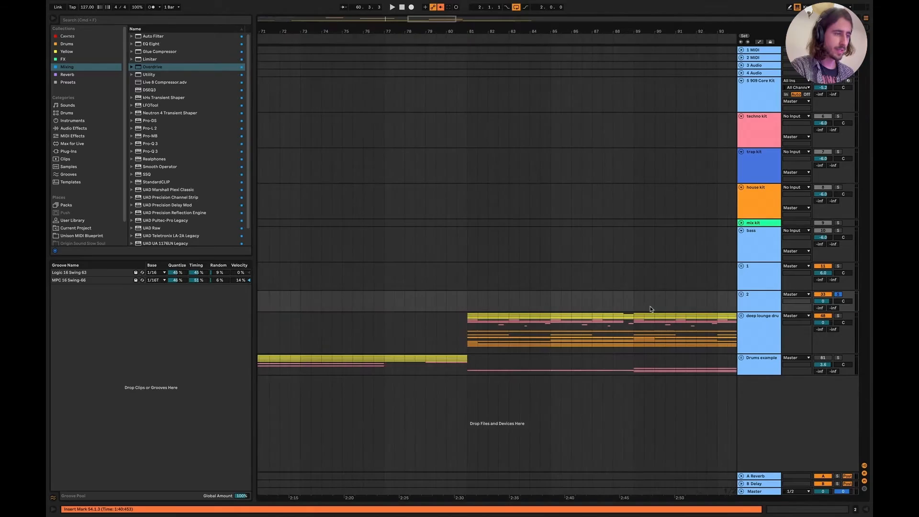
pyautogui.click(741, 316)
pyautogui.scroll(-5, 418, 380)
pyautogui.hscroll(-5, 418, 381)
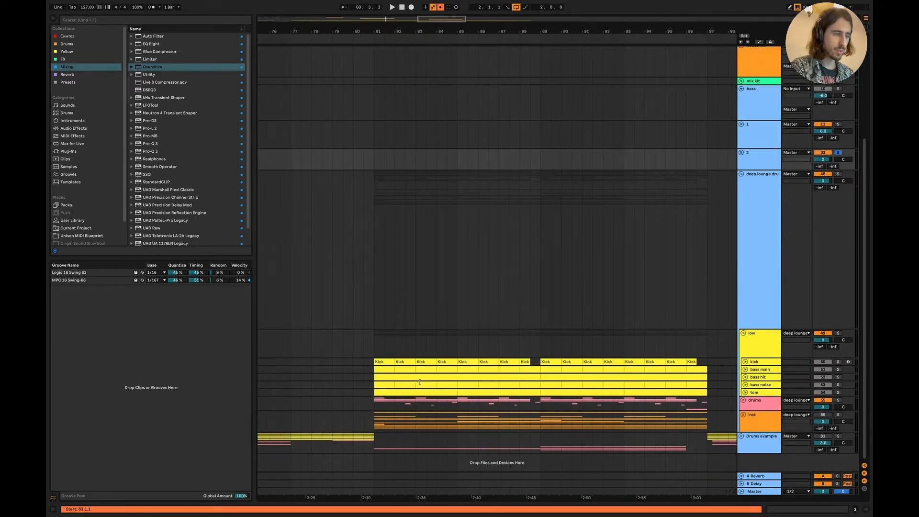
pyautogui.hscroll(-3, 506, 323)
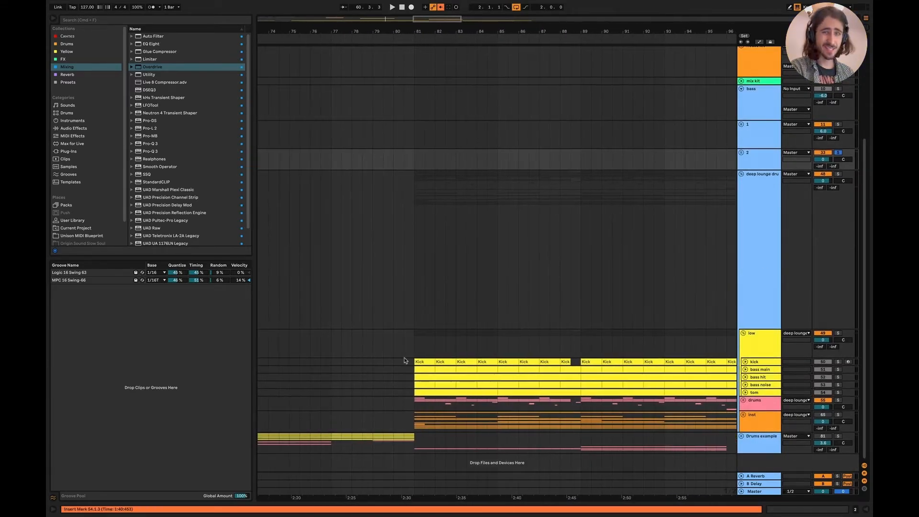
# Step: Solo the low and drums groups inside the deep lounge drums group and play them from bar 81
pyautogui.click(415, 347)
pyautogui.click(837, 333)
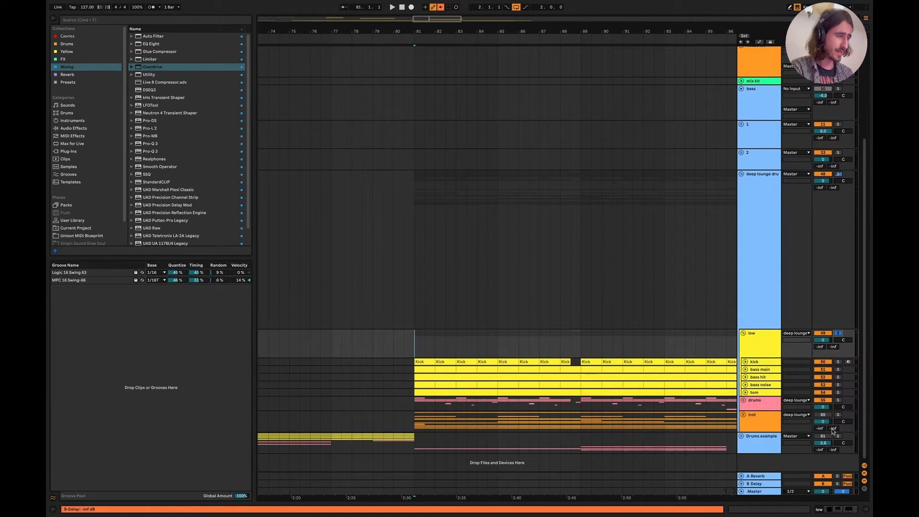
pyautogui.keyDown('super'); pyautogui.click(838, 400); pyautogui.keyUp('super')
pyautogui.press('space')
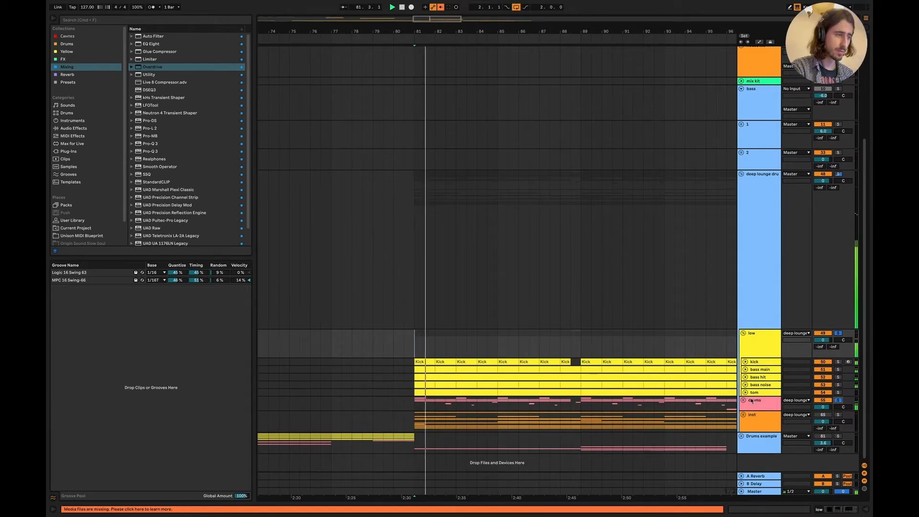
# Step: Unfold the drums group and open the first Ohat clip on the hats track
pyautogui.click(743, 400)
pyautogui.scroll(-5, 479, 456)
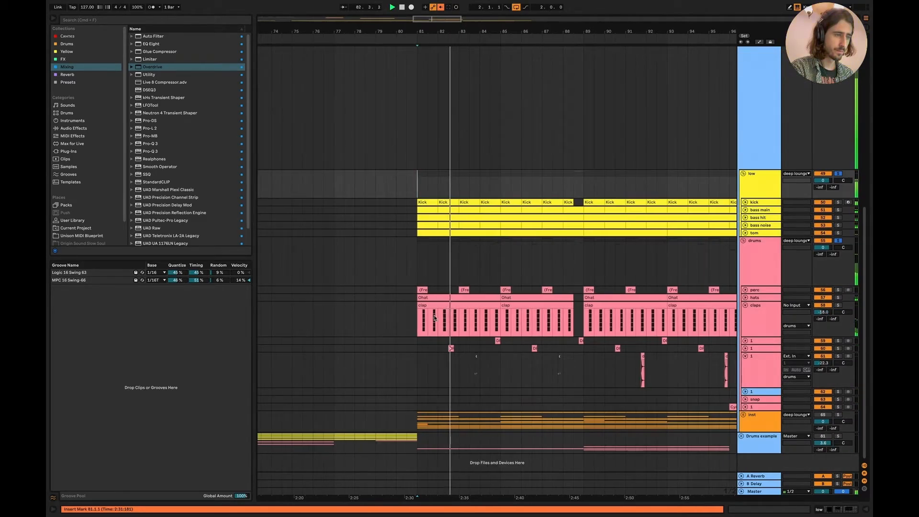
pyautogui.scroll(5, 486, 313)
pyautogui.press('space')
pyautogui.doubleClick(397, 299)
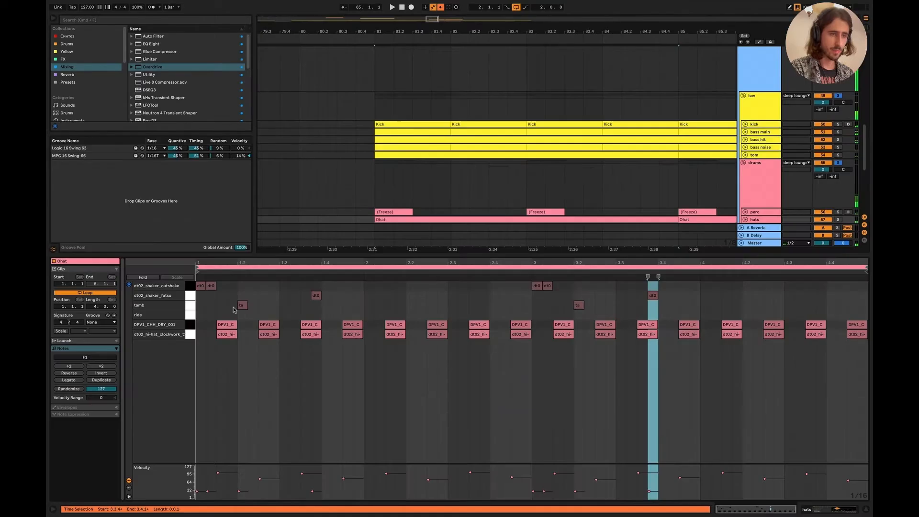
# Step: Select the cutshake shaker notes, the first tambourine note and the first fatso shaker note in the Ohat clip, and play it
pyautogui.click(191, 287)
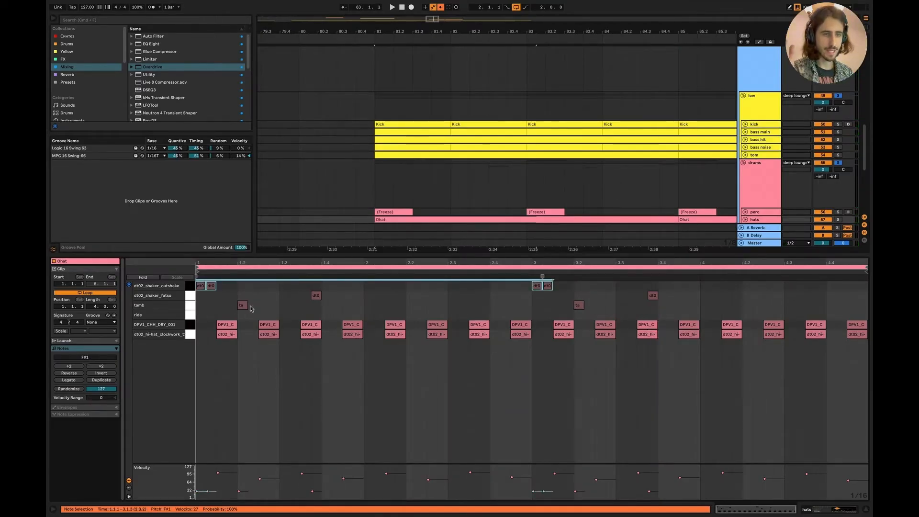
pyautogui.click(241, 307)
pyautogui.click(316, 296)
pyautogui.press('space')
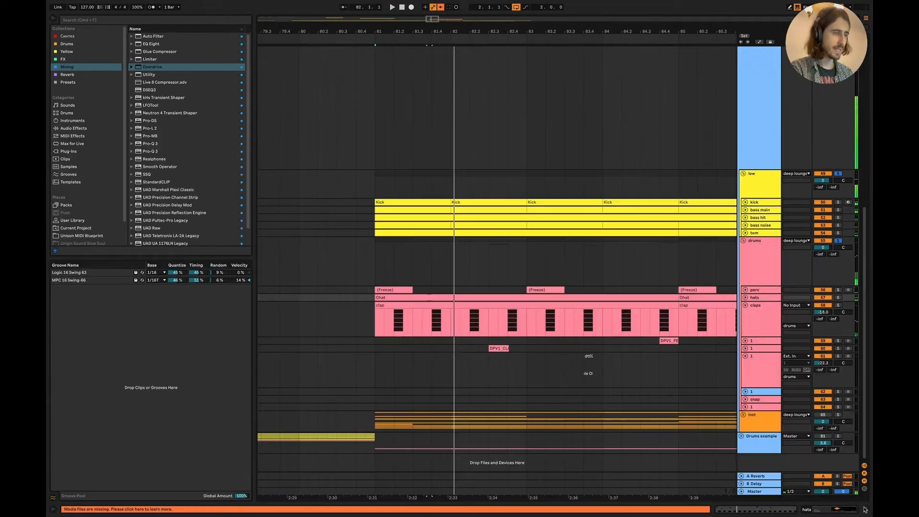
# Step: Return to the full arrangement, unfold the perc track and play its first Freeze clip from 80.4.4
pyautogui.press('super+alt+l')
pyautogui.click(745, 289)
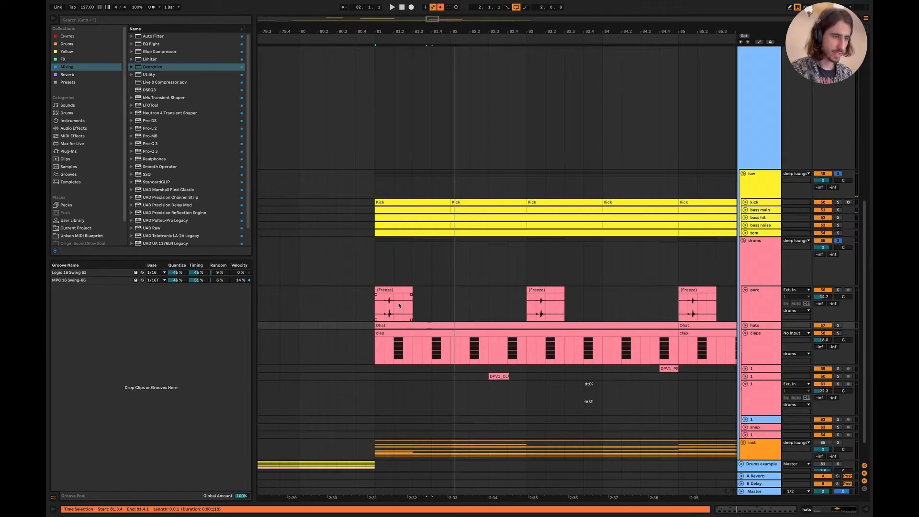
pyautogui.scroll(3, 346, 325)
pyautogui.click(322, 305)
pyautogui.press('space')
pyautogui.press('space')
pyautogui.click(316, 305)
pyautogui.press('space')
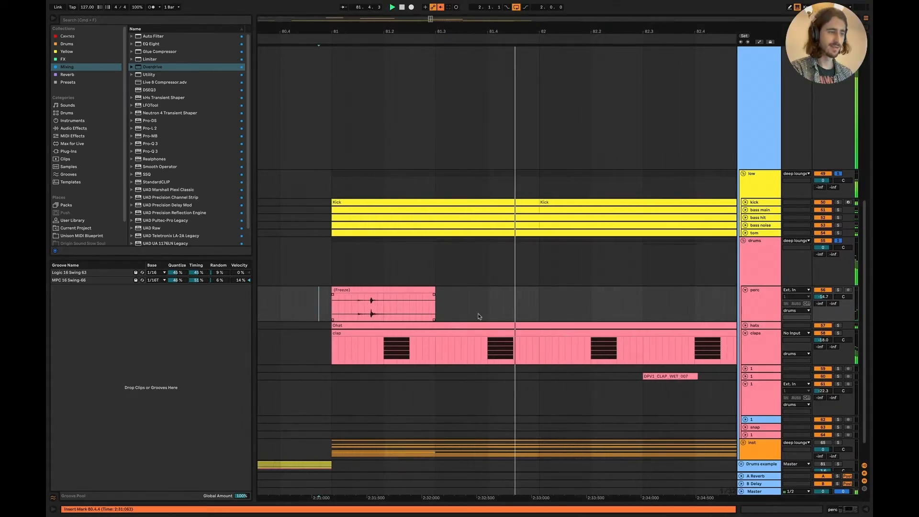
# Step: Unfold the track holding the DPV1_CLAP_WET_007 clip and stop playback to examine the clip's placement
pyautogui.hscroll(3, 542, 336)
pyautogui.scroll(-3, 541, 336)
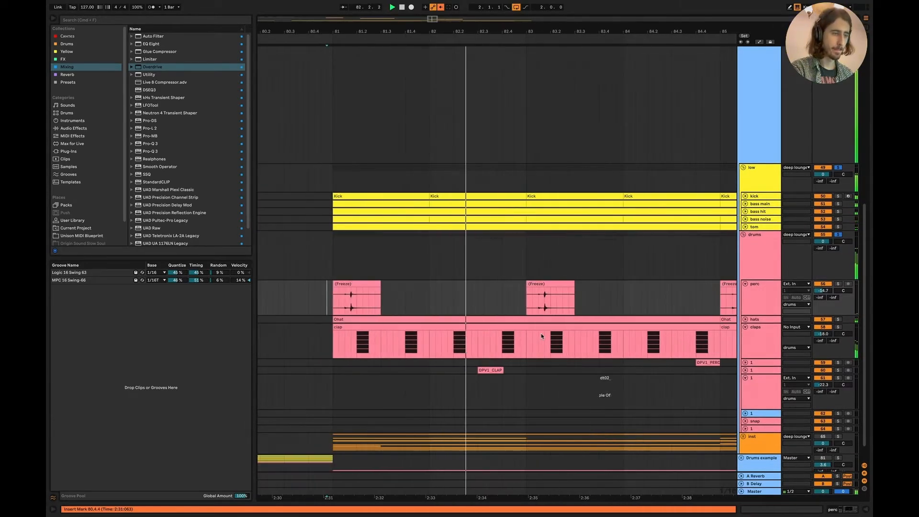
pyautogui.click(745, 370)
pyautogui.press('space')
pyautogui.scroll(3, 526, 397)
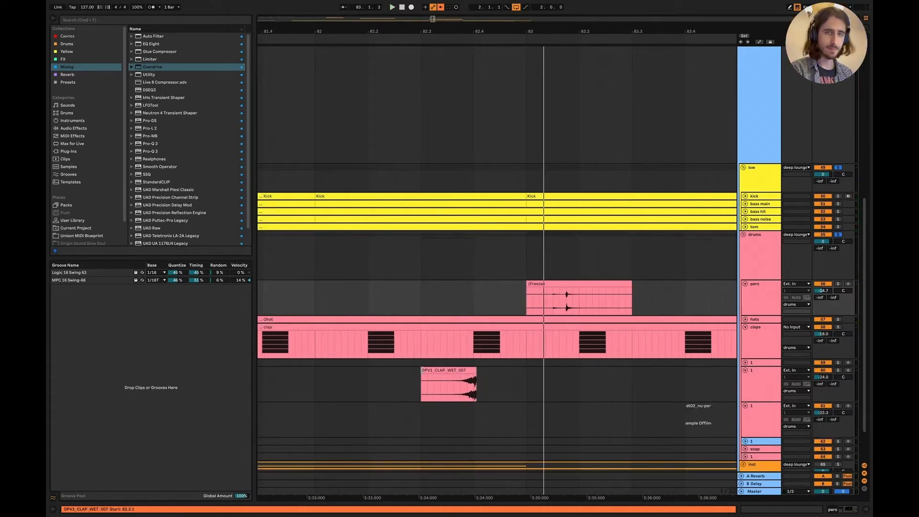
pyautogui.scroll(-3, 422, 370)
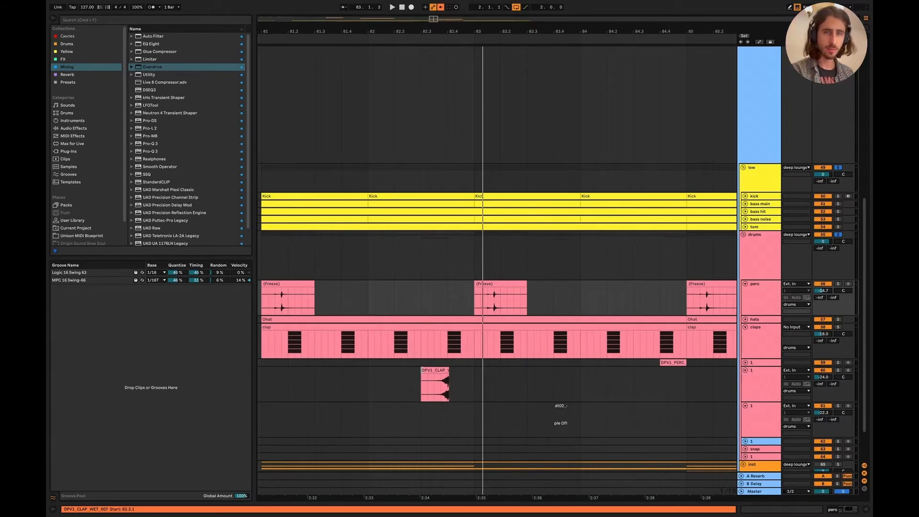
# Step: Play the drums from 82.2.1 through the wet clap and the following bars, and stop playback after bar 86
pyautogui.scroll(-3, 477, 343)
pyautogui.hscroll(-2, 478, 343)
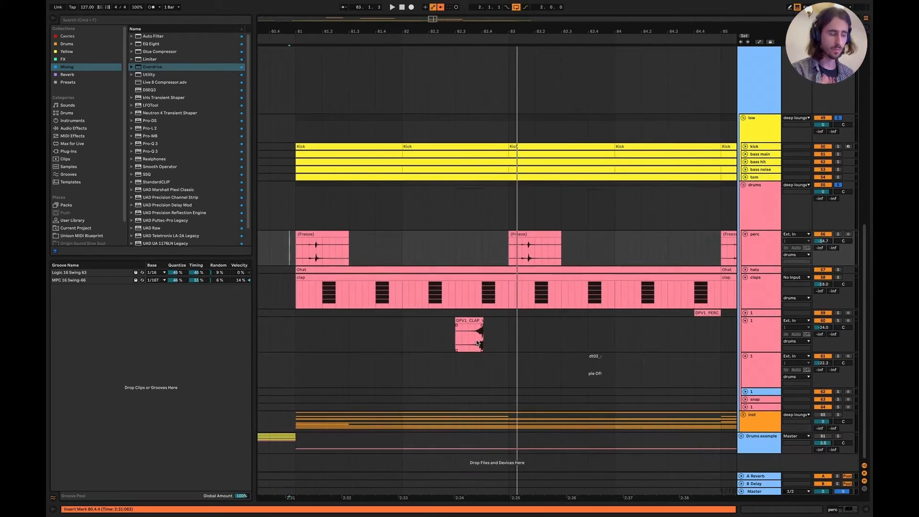
pyautogui.click(434, 341)
pyautogui.press('space')
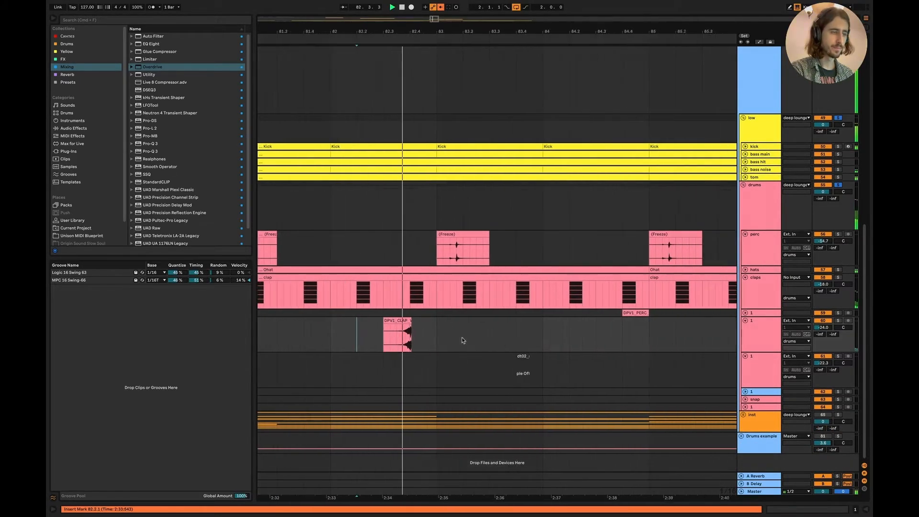
pyautogui.scroll(-4, 462, 341)
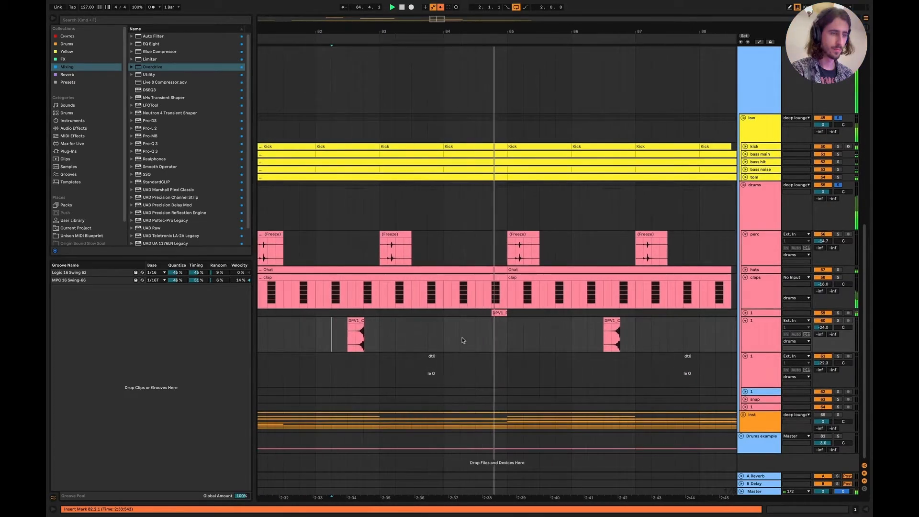
pyautogui.scroll(-3, 477, 345)
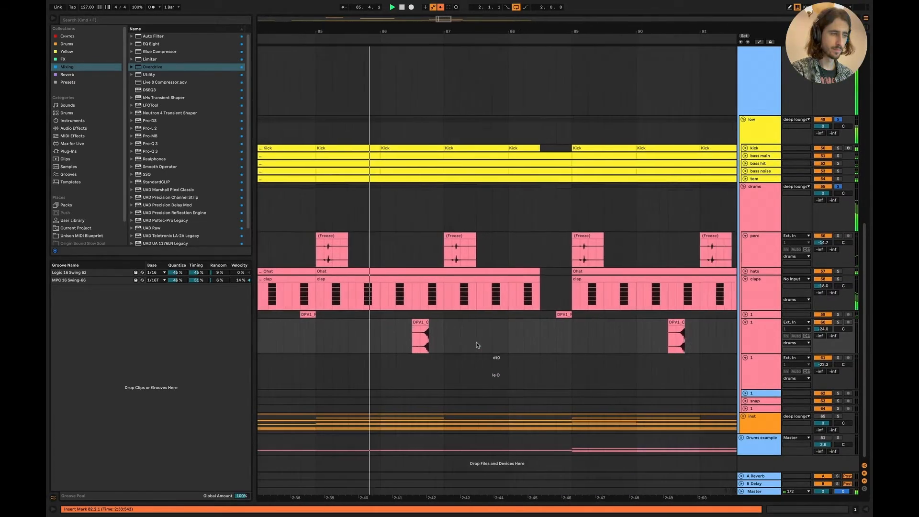
pyautogui.press('space')
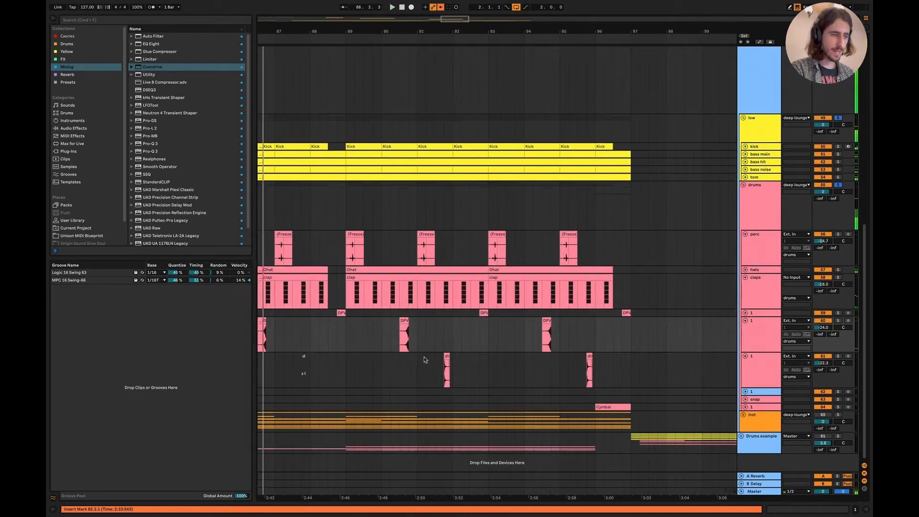
# Step: Play the drums from bar 89 and replay the dt02 percussion hit from 91.4.1
pyautogui.scroll(5, 453, 342)
pyautogui.scroll(-3, 453, 343)
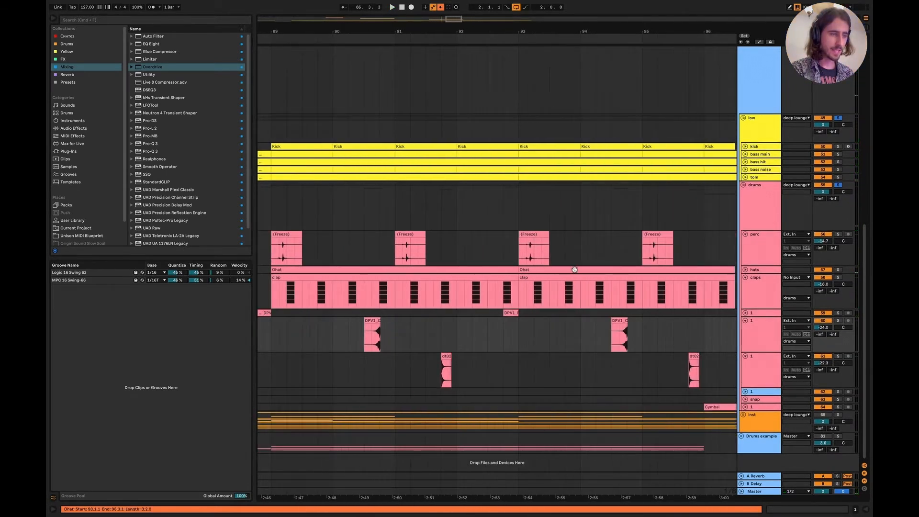
pyautogui.hscroll(1, 439, 382)
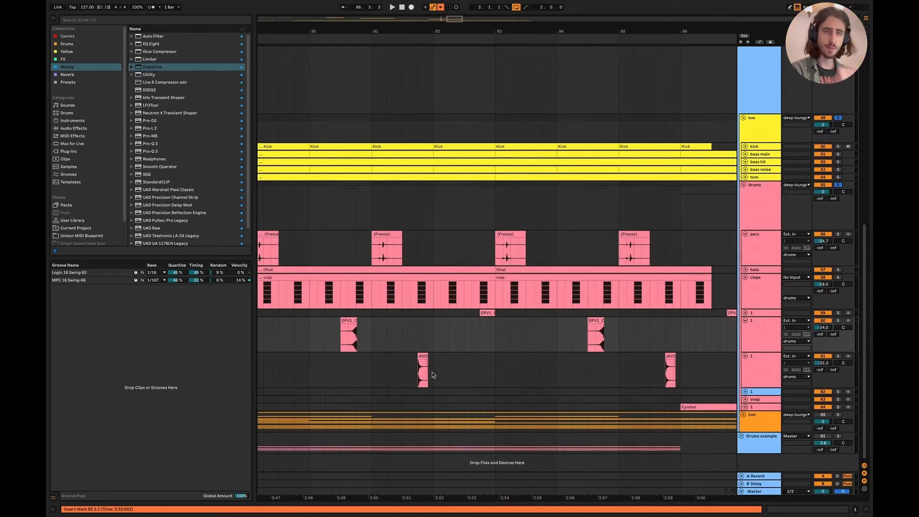
pyautogui.click(410, 372)
pyautogui.hscroll(-1, 420, 362)
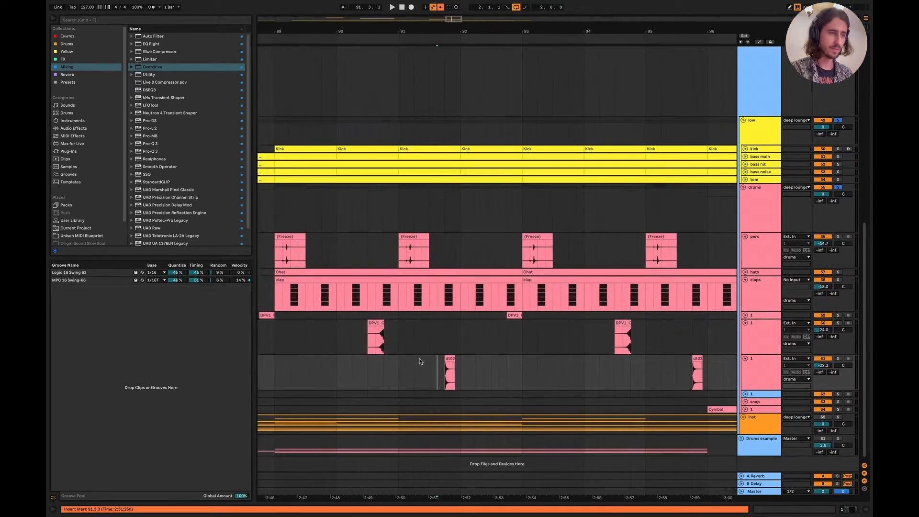
pyautogui.scroll(-2, 420, 362)
pyautogui.click(338, 373)
pyautogui.press('space')
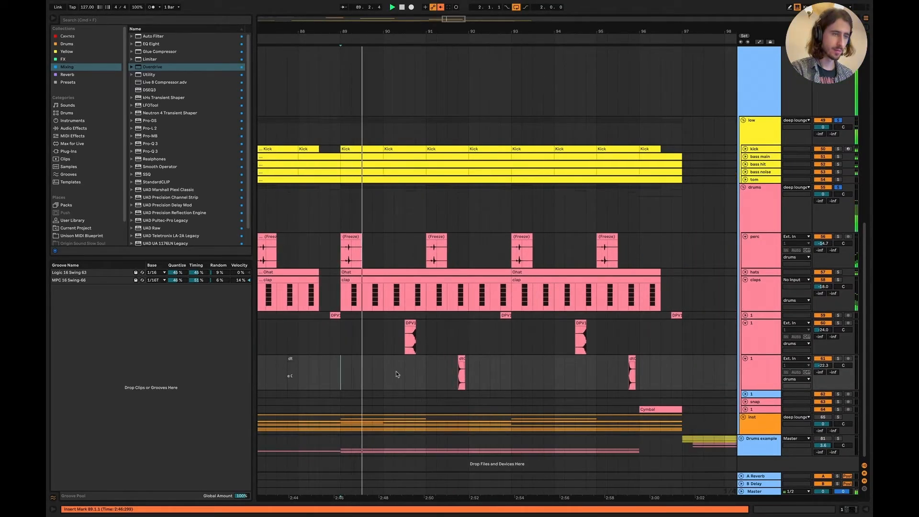
pyautogui.press('space')
pyautogui.press('space')
pyautogui.hscroll(1, 415, 380)
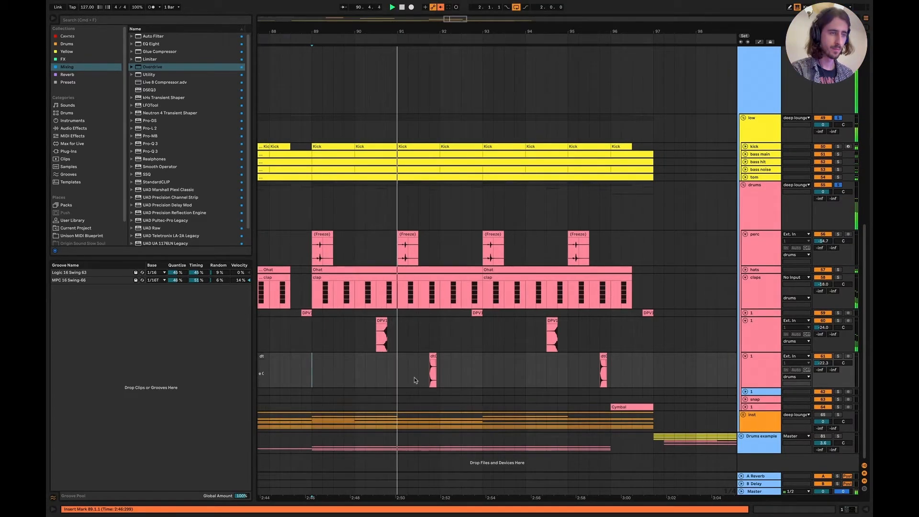
pyautogui.click(428, 374)
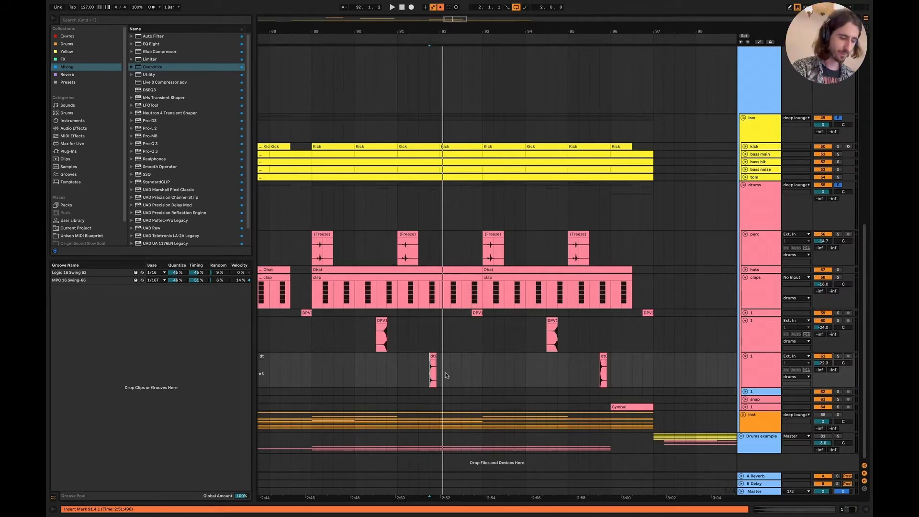
# Step: Switch to Keynote, show the "Accent layering" slide and point out its green drum accent circles by selecting and deselecting them
pyautogui.press('super+Tab')
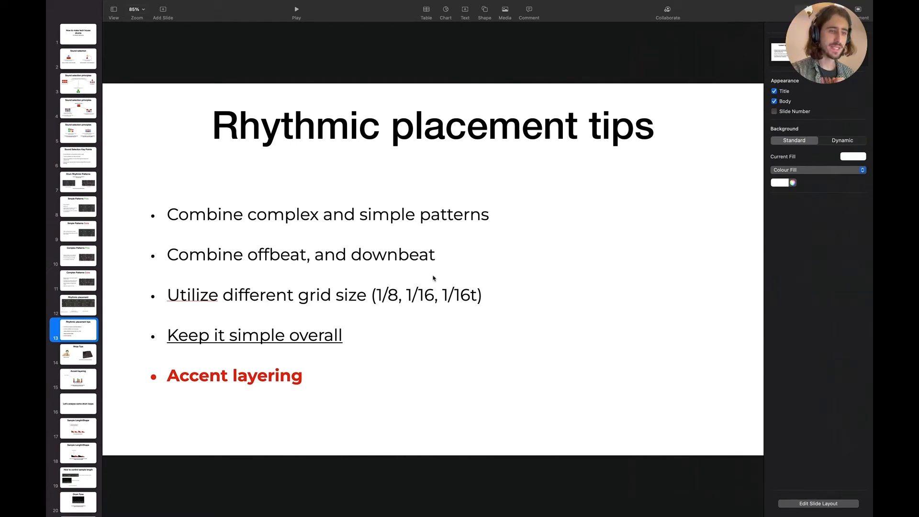
pyautogui.click(72, 383)
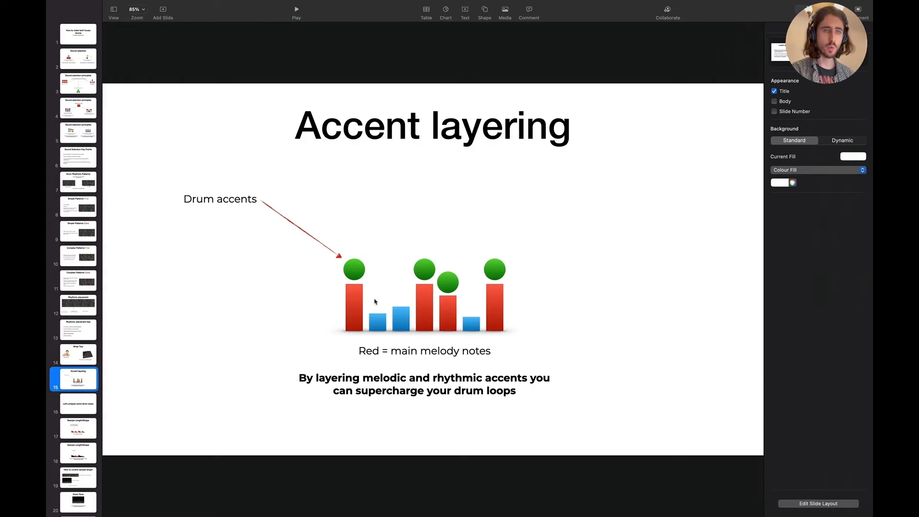
pyautogui.moveTo(542, 243); pyautogui.dragTo(361, 269)
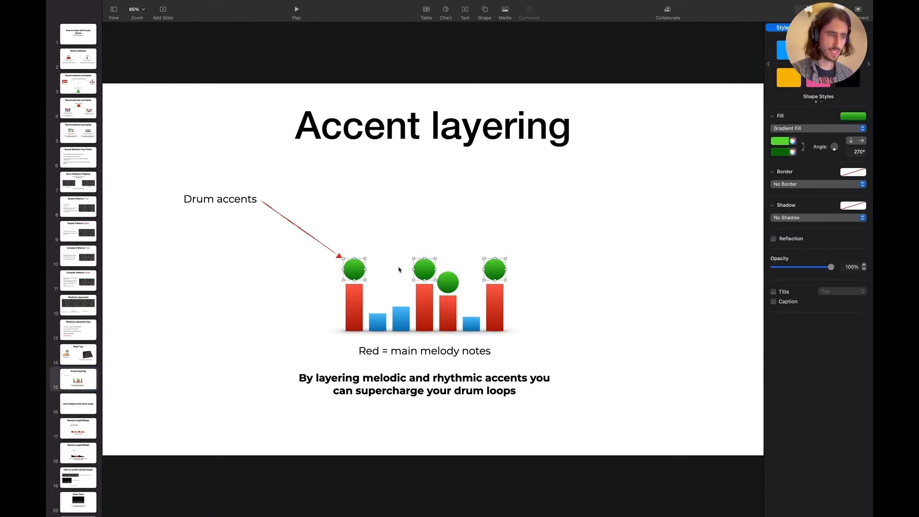
pyautogui.click(642, 263)
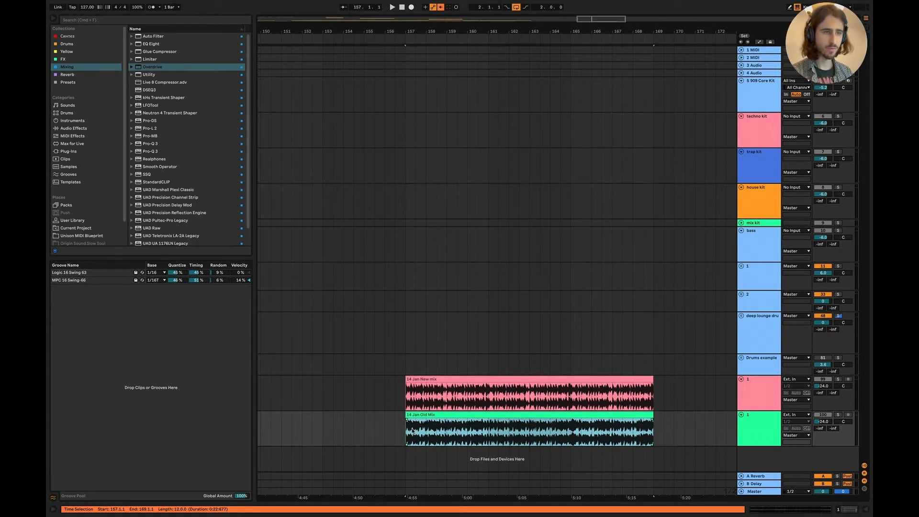
# Step: In Ableton Live, solo the 14 Jan Old Mix track, set its volume to -6.0 dB and play it from bar 157
pyautogui.click(429, 379)
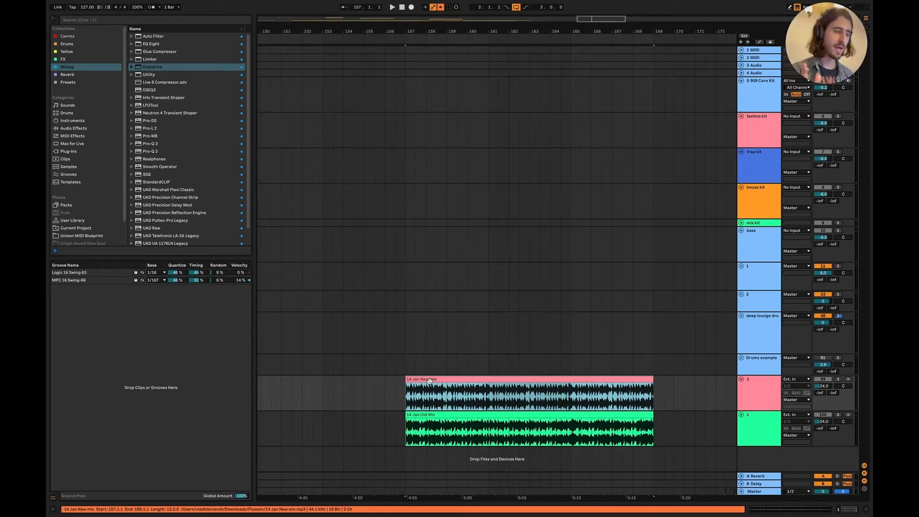
pyautogui.click(838, 414)
pyautogui.press('Return')
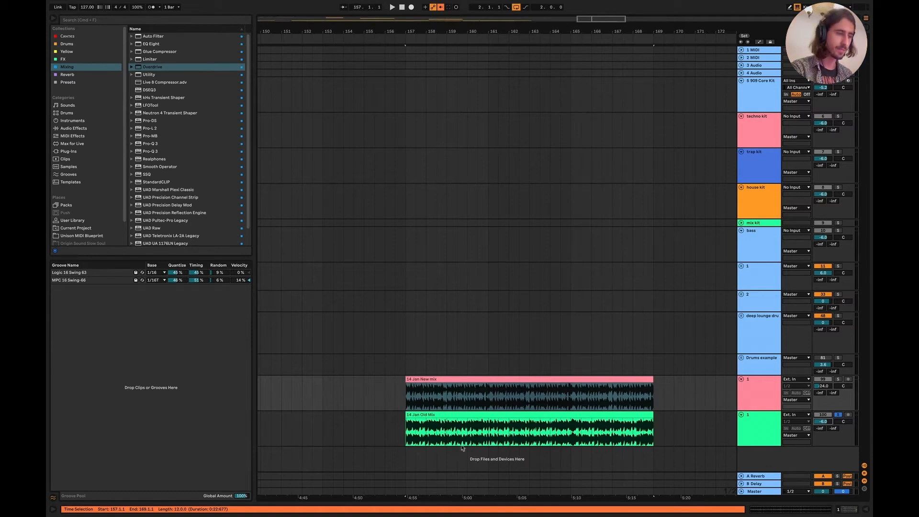
pyautogui.click(404, 435)
pyautogui.press('space')
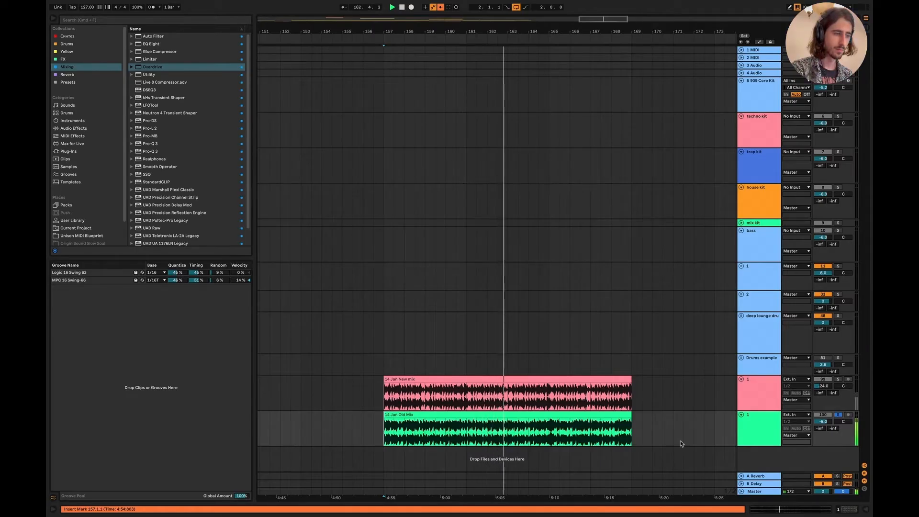
# Step: Solo the 14 Jan New mix track, set its volume to -6.0 dB and switch to Keynote's Accent layering slide
pyautogui.click(837, 378)
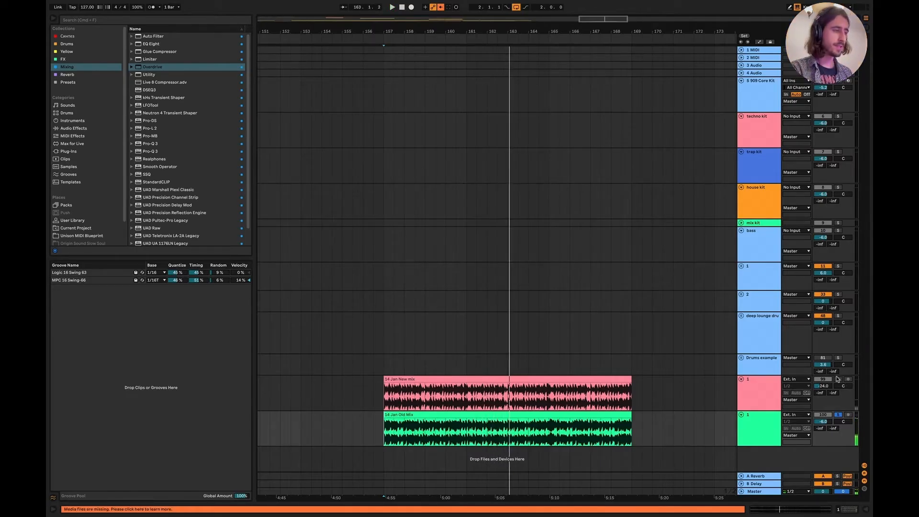
pyautogui.doubleClick(822, 386)
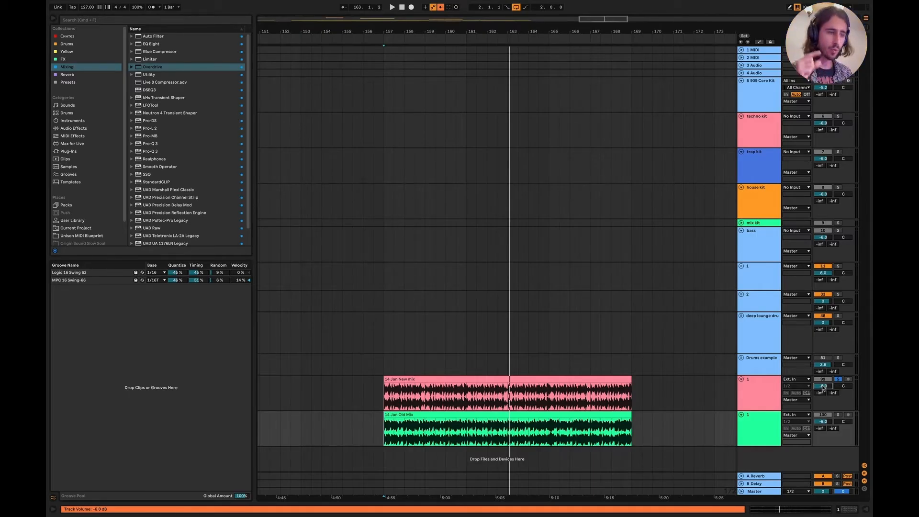
pyautogui.press('super+Tab')
pyautogui.press('super+Tab')
pyautogui.press('super+Tab')
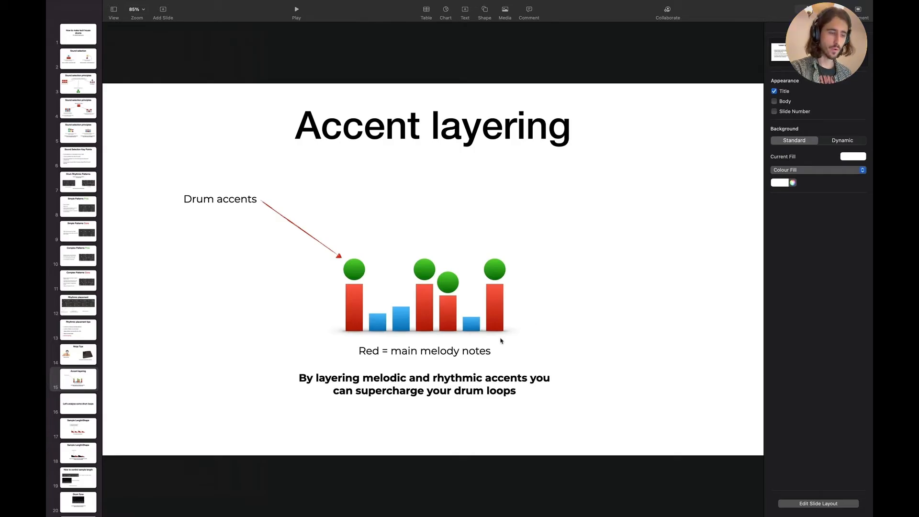
# Step: Return to Ableton Live and play the 14 Jan New mix from bar 157
pyautogui.press('super+Tab')
pyautogui.click(386, 390)
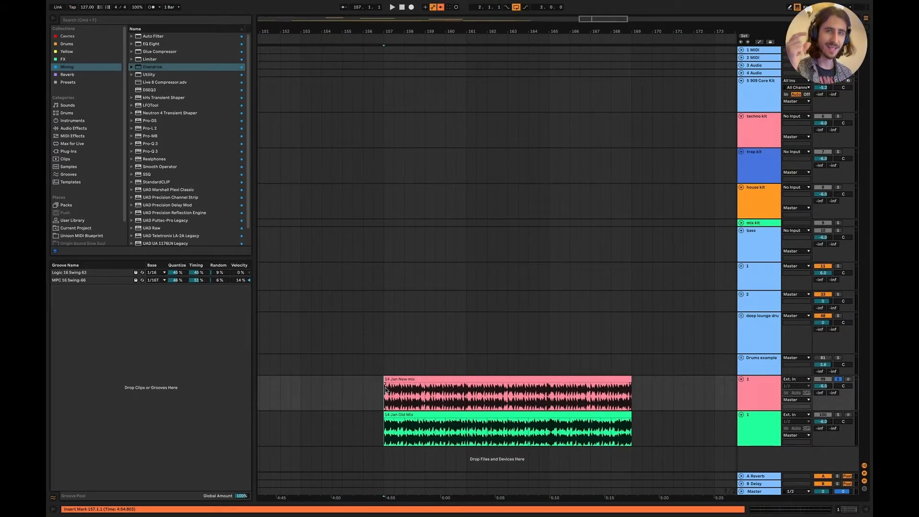
pyautogui.press('space')
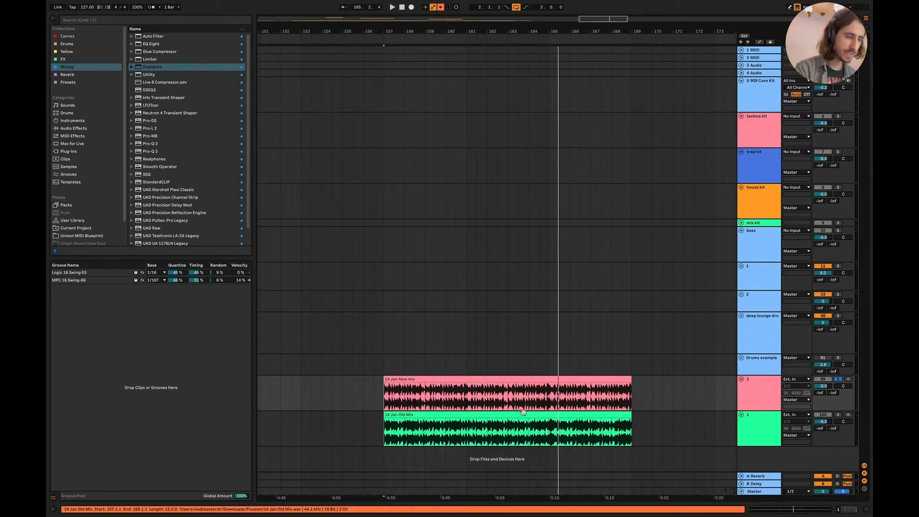
pyautogui.click(523, 414)
# Step: Switch to Keynote and show the Ninja Tips slide
pyautogui.hotkey('ctrl', 'Right')
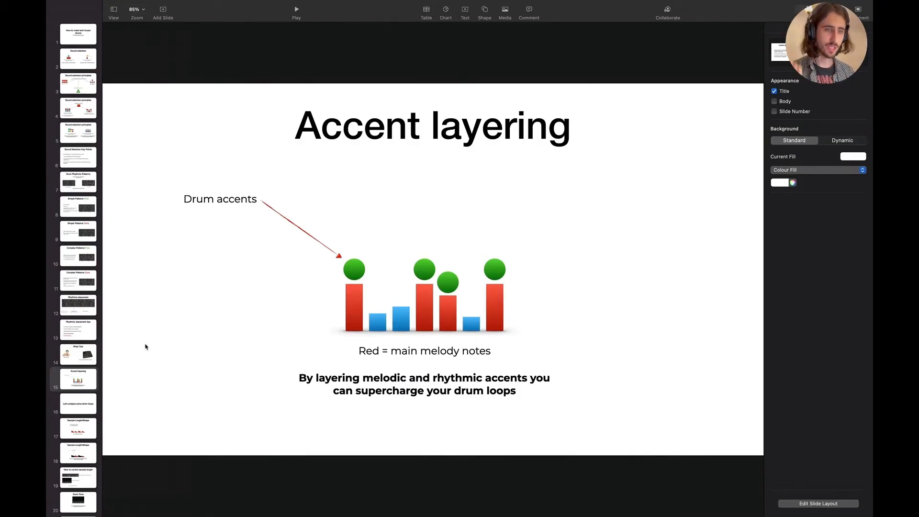
pyautogui.click(85, 353)
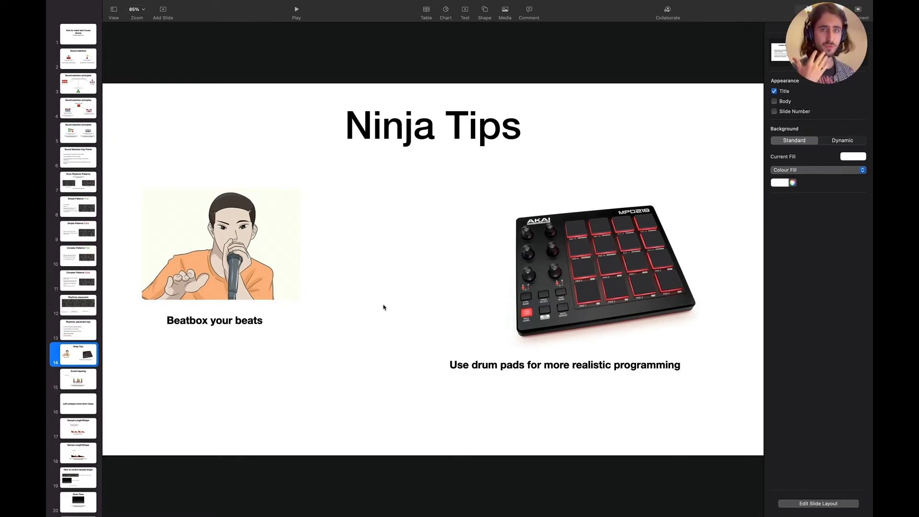
# Step: Switch to Ableton Live, solo the blue group track 1 above group 2 and play it from bar 33
pyautogui.press('super+Tab')
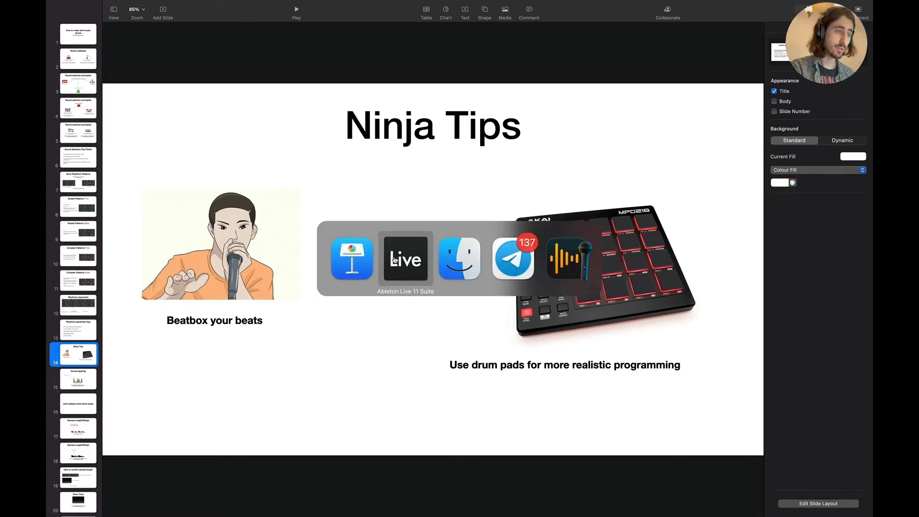
pyautogui.hscroll(-10, 371, 237)
pyautogui.hscroll(-1, 368, 232)
pyautogui.hscroll(-5, 603, 293)
pyautogui.scroll(-4, 603, 294)
pyautogui.hscroll(-10, 603, 294)
pyautogui.hscroll(-5, 603, 294)
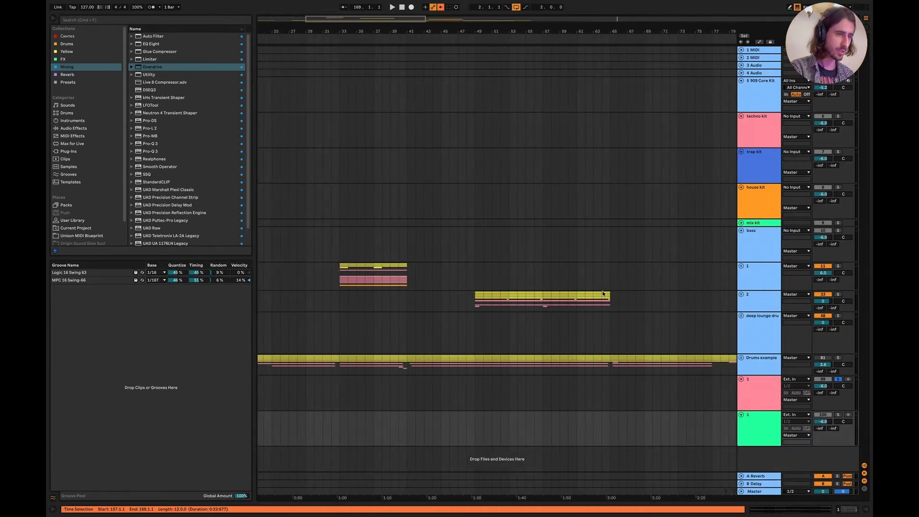
pyautogui.click(449, 280)
pyautogui.scroll(4, 449, 280)
pyautogui.click(837, 266)
pyautogui.hscroll(3, 477, 290)
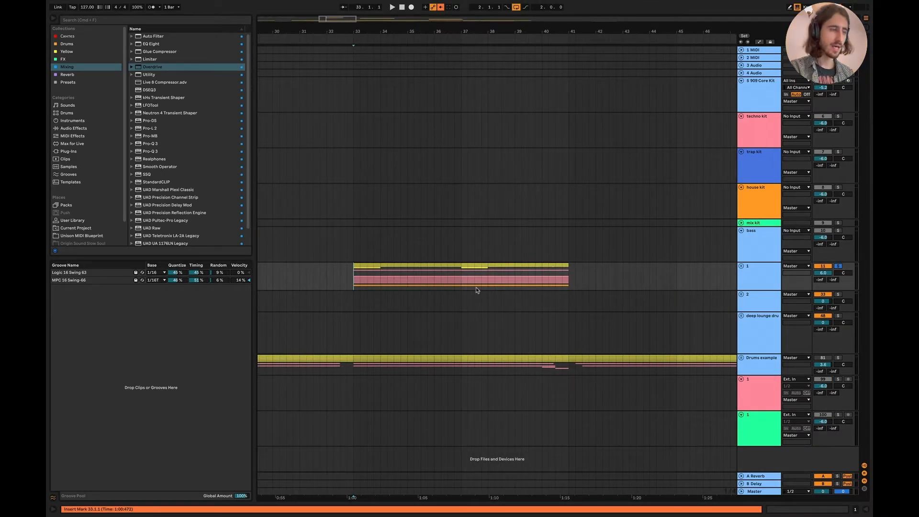
pyautogui.press('space')
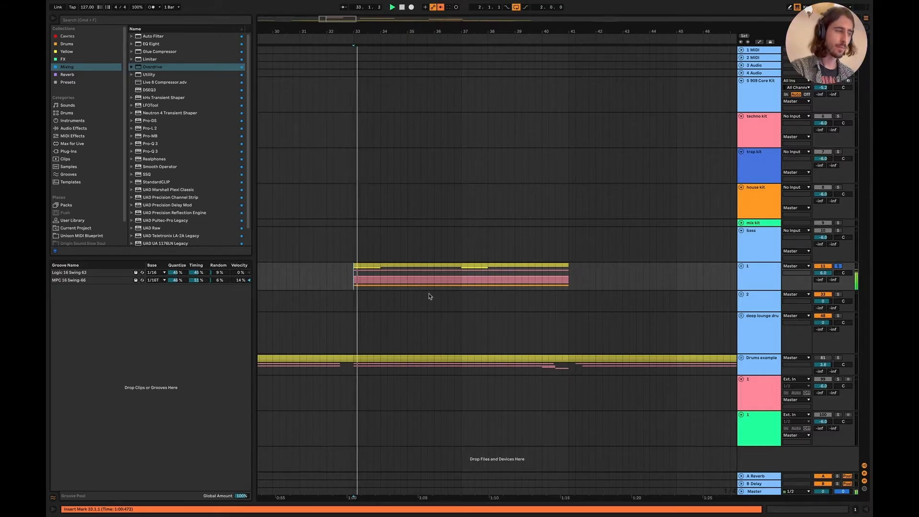
# Step: Unfold group track 1 and its drums group, then solo and unfold the bb shake track
pyautogui.click(741, 266)
pyautogui.scroll(4, 427, 330)
pyautogui.scroll(-3, 607, 310)
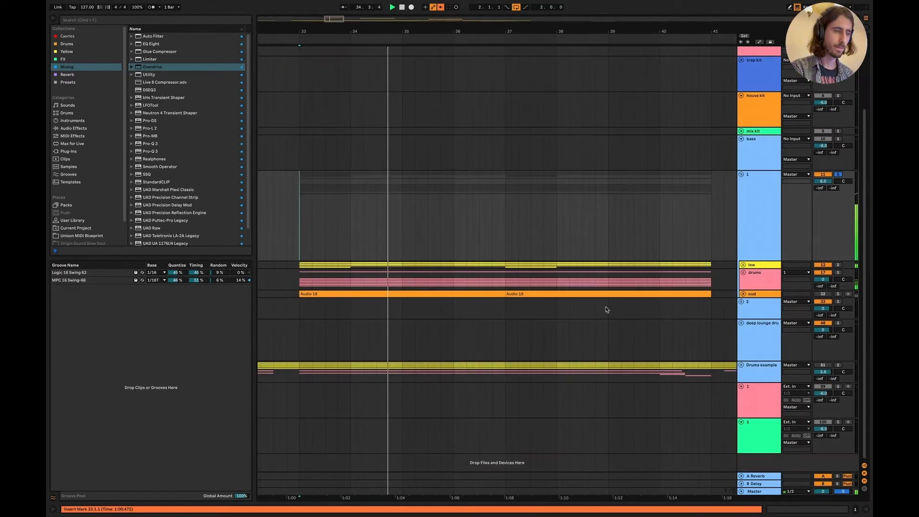
pyautogui.click(745, 274)
pyautogui.click(745, 274)
pyautogui.scroll(-5, 748, 283)
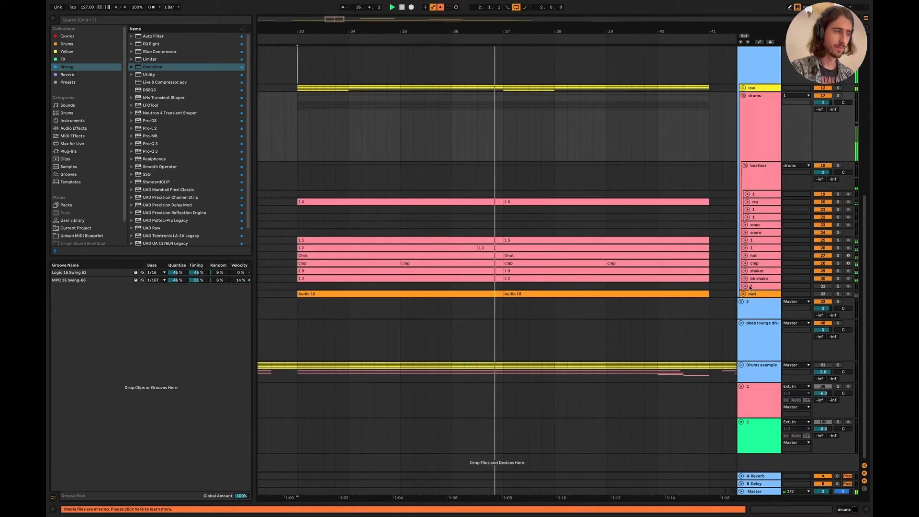
pyautogui.click(837, 279)
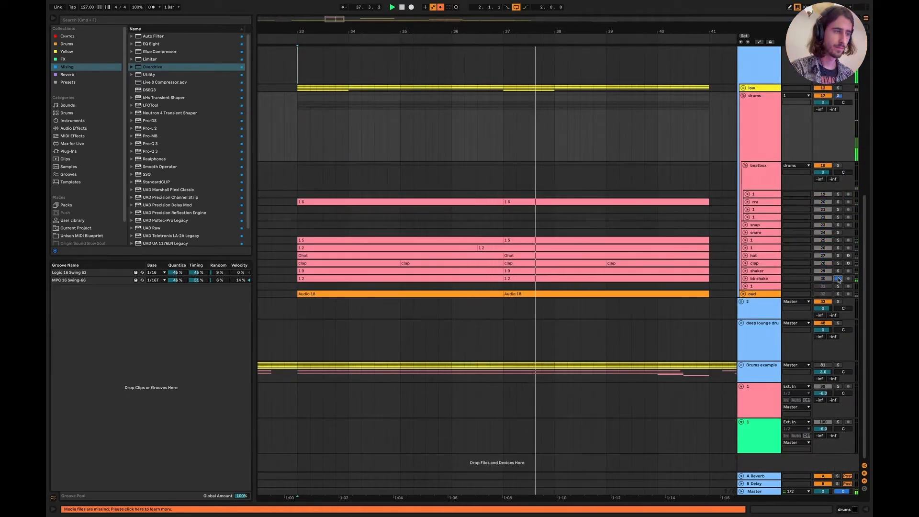
pyautogui.click(746, 279)
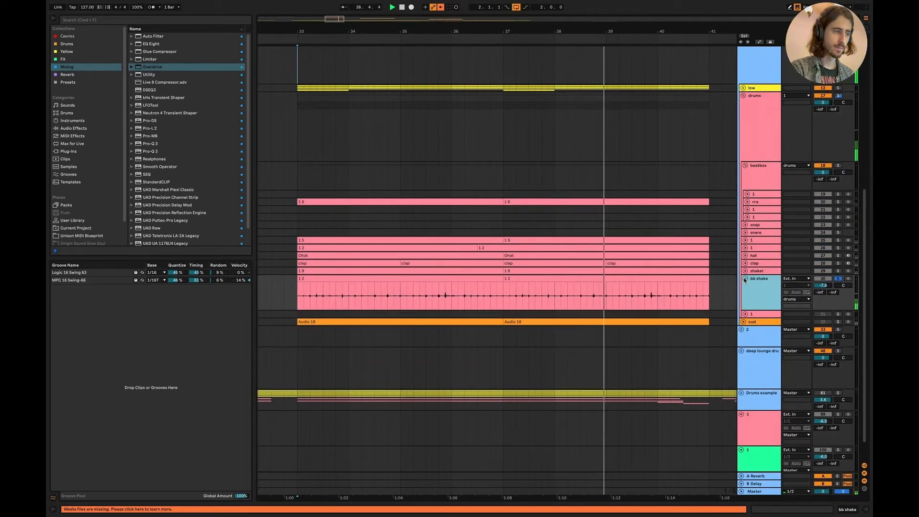
# Step: Insert a MIDI track below bb shake and repeatedly duplicate a short slice of the bb shake clip after beat 33.2
pyautogui.rightClick(759, 297)
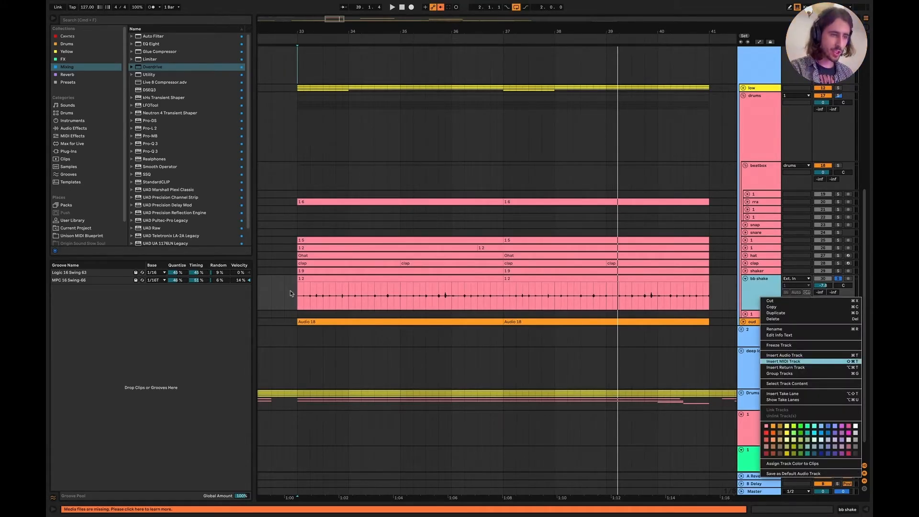
pyautogui.scroll(5, 291, 294)
pyautogui.moveTo(357, 302); pyautogui.dragTo(520, 290)
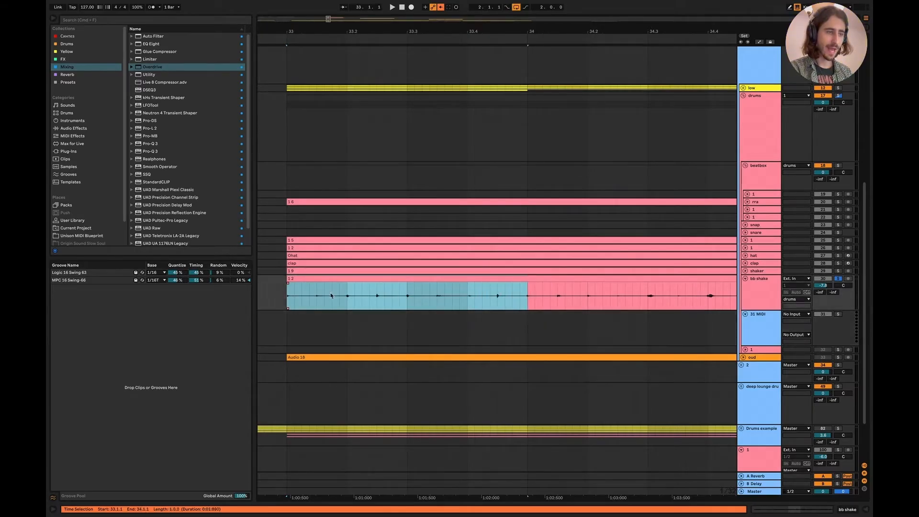
pyautogui.moveTo(287, 300); pyautogui.dragTo(374, 278)
pyautogui.hotkey('ctrl', 'd')
pyautogui.press('super+d')
pyautogui.press('super+d')
pyautogui.press('super+d')
pyautogui.press('super+d')
pyautogui.press('super+d')
pyautogui.press('super+d')
pyautogui.press('super+d')
pyautogui.press('super+d')
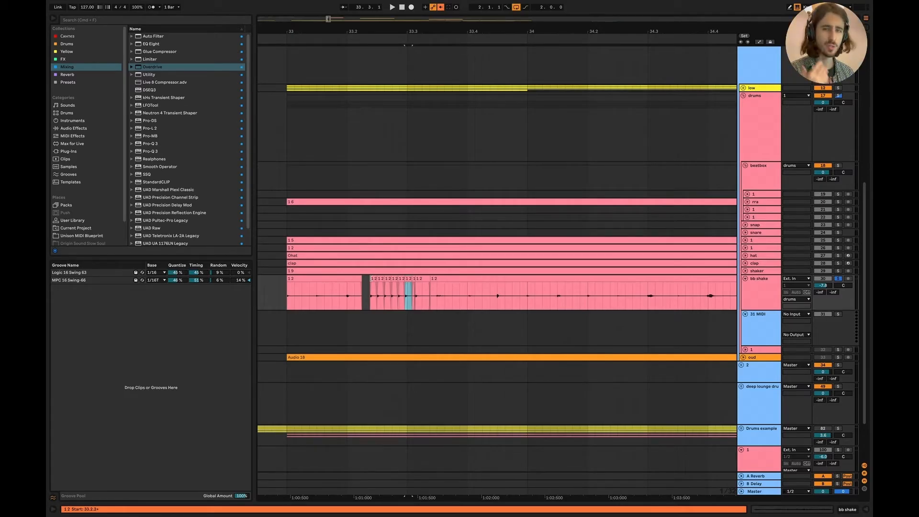
# Step: Undo the repeated slice duplications in the bb shake clip and the MIDI track insertion
pyautogui.press('super+z')
pyautogui.press('super+z')
pyautogui.press('super+z')
pyautogui.press('super+z')
pyautogui.press('super+z')
pyautogui.press('super+z')
pyautogui.press('super+z')
pyautogui.press('super+z')
pyautogui.press('super+z')
pyautogui.press('super+z')
pyautogui.press('super+z')
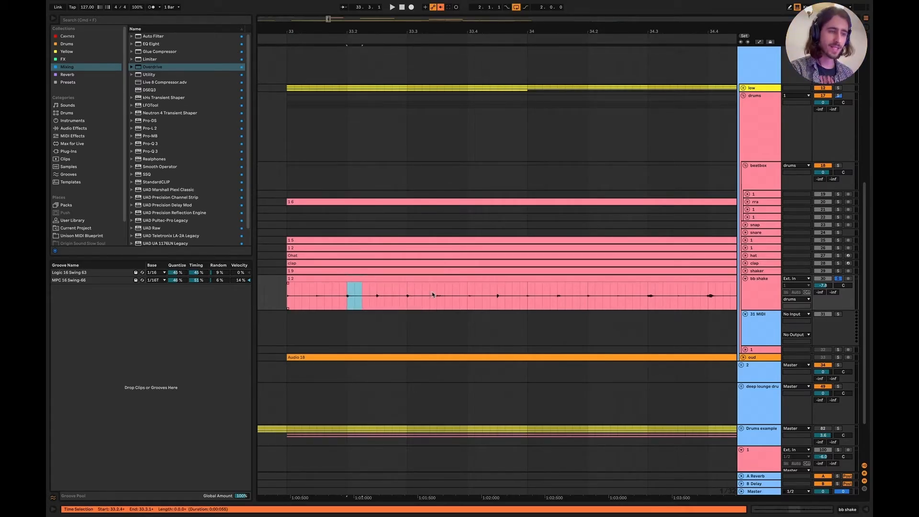
pyautogui.press('super+z')
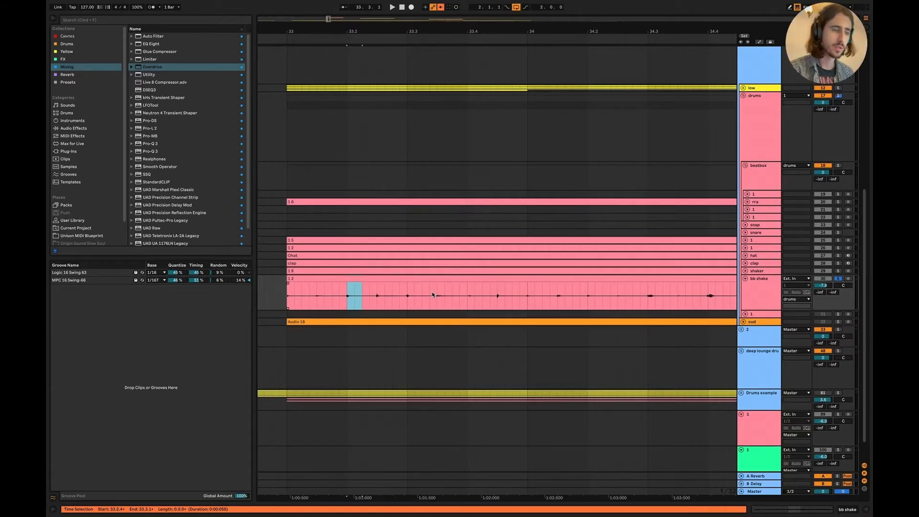
# Step: Unfold the shaker track and play it soloed
pyautogui.scroll(-6, 432, 294)
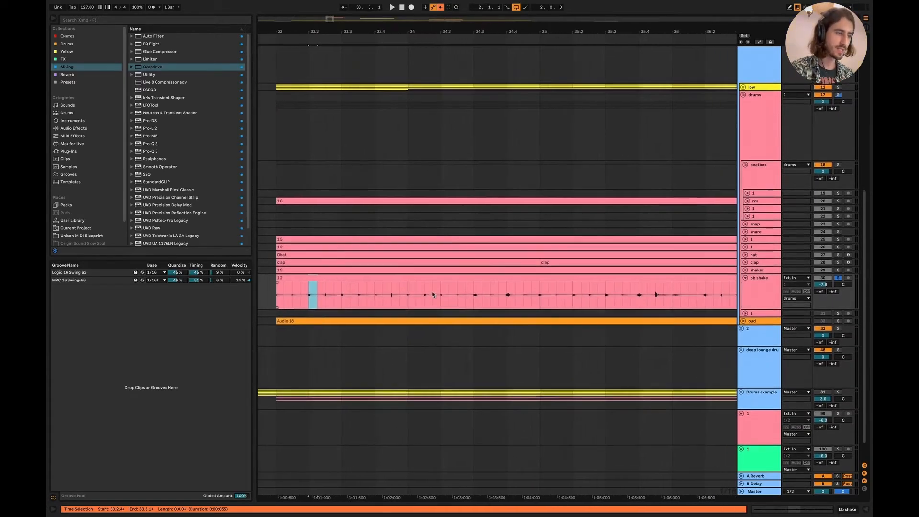
pyautogui.click(745, 267)
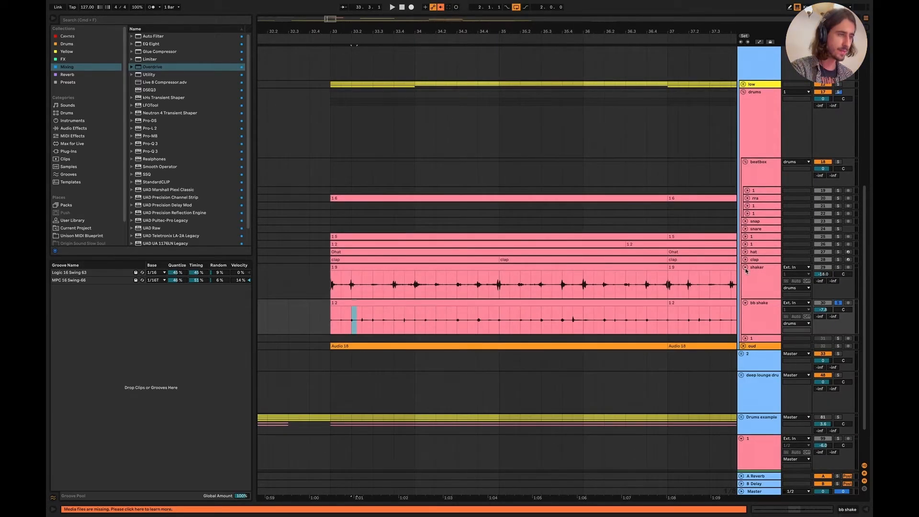
pyautogui.press('space')
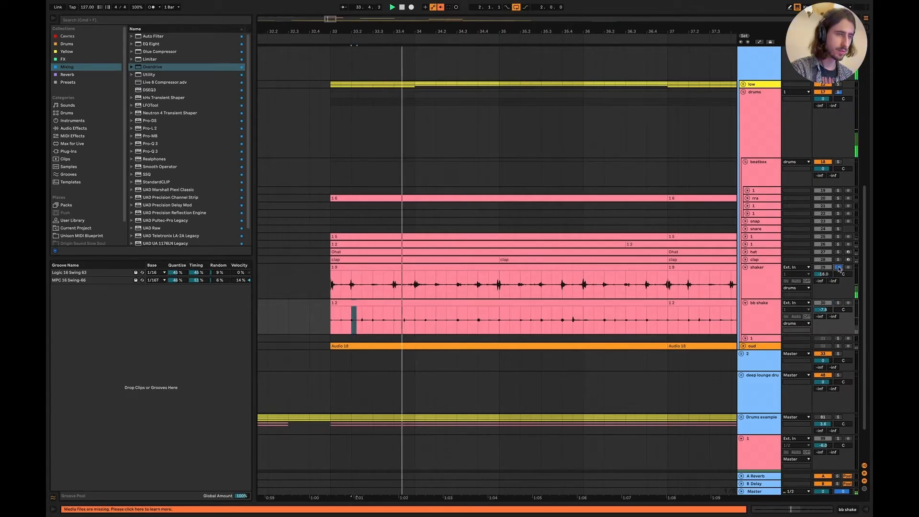
# Step: Unfold the hat track and the two percussion tracks above it, soloing each percussion track in turn to audition it
pyautogui.click(745, 252)
pyautogui.click(745, 244)
pyautogui.click(838, 244)
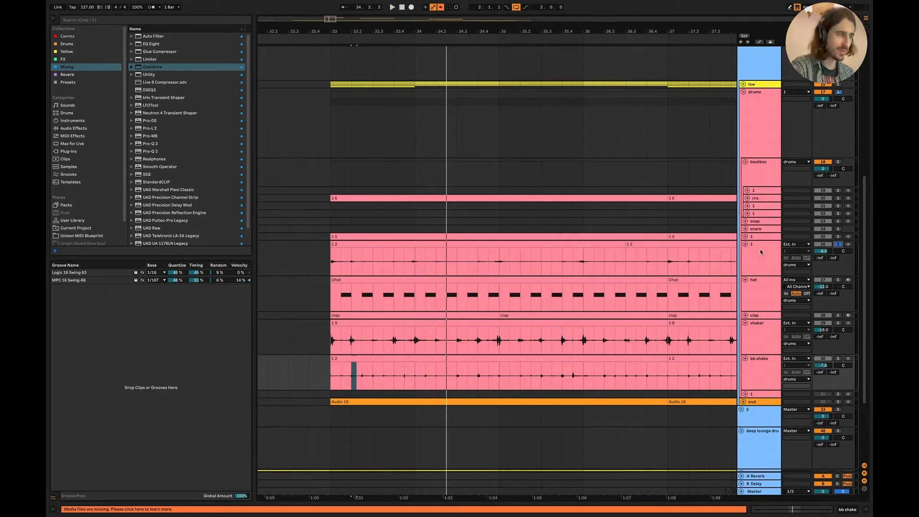
pyautogui.click(747, 237)
pyautogui.click(838, 236)
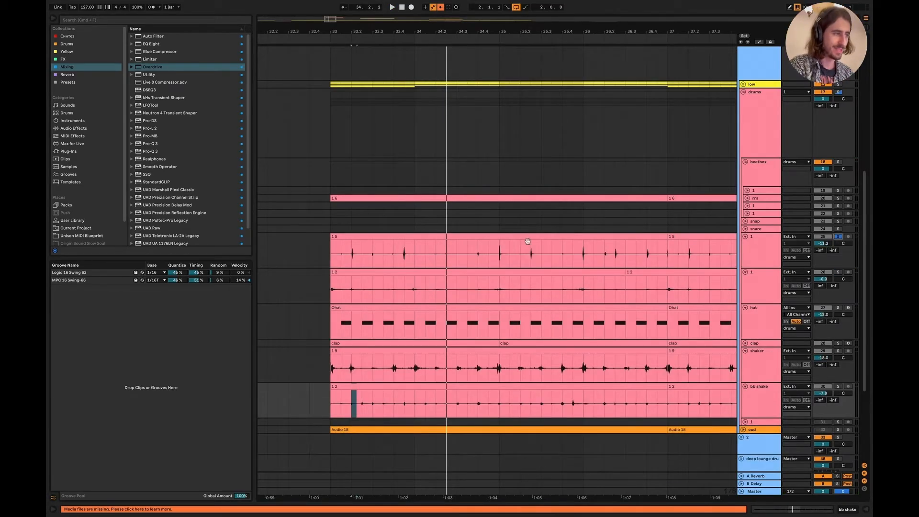
pyautogui.click(325, 248)
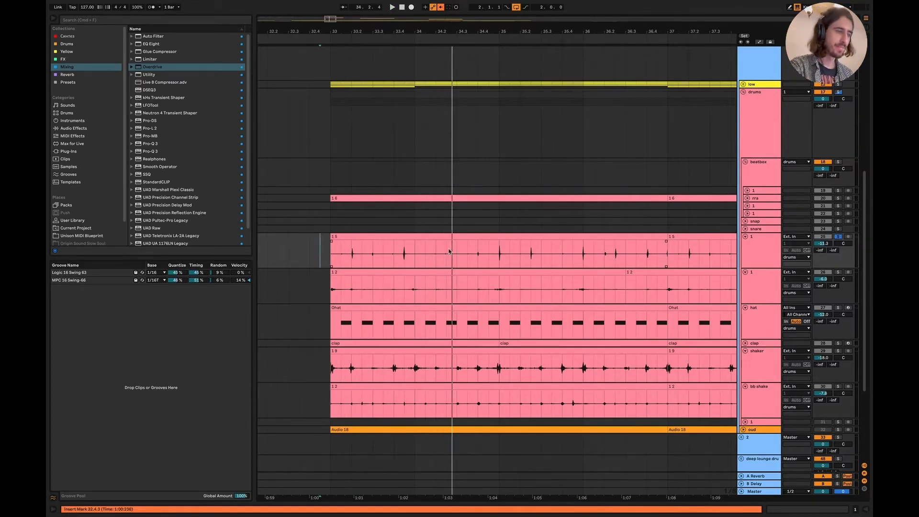
# Step: Switch back to Keynote to present the drum pad tip on the Ninja Tips slide
pyautogui.press('super+Tab')
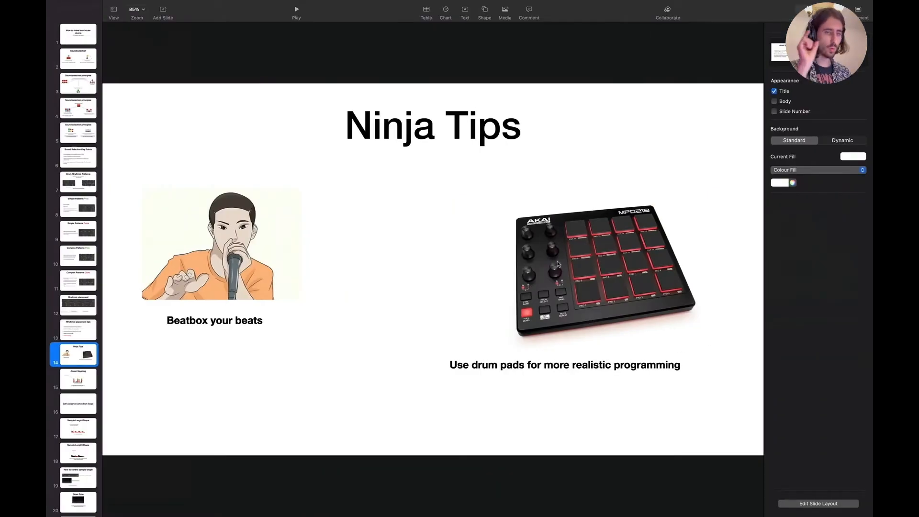
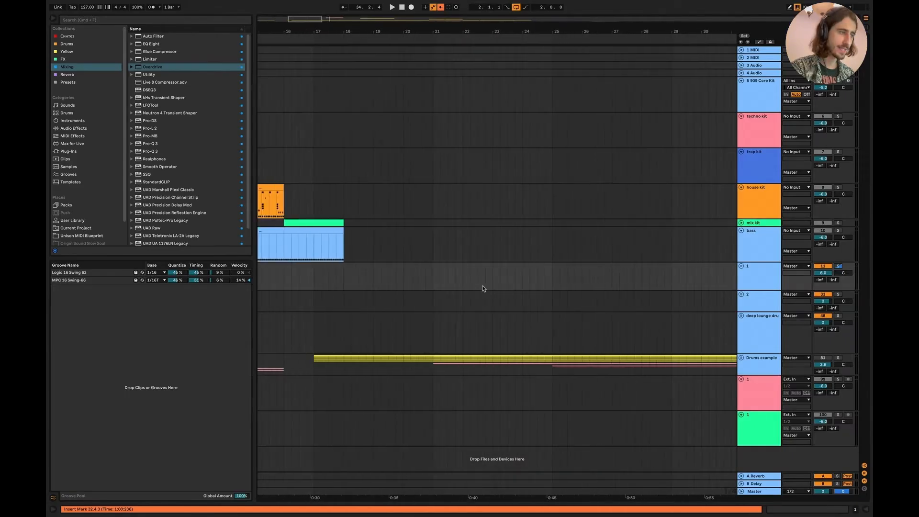
# Step: In Ableton Live, solo the mix kit track and play its clip from bar 16
pyautogui.hscroll(-8, 483, 288)
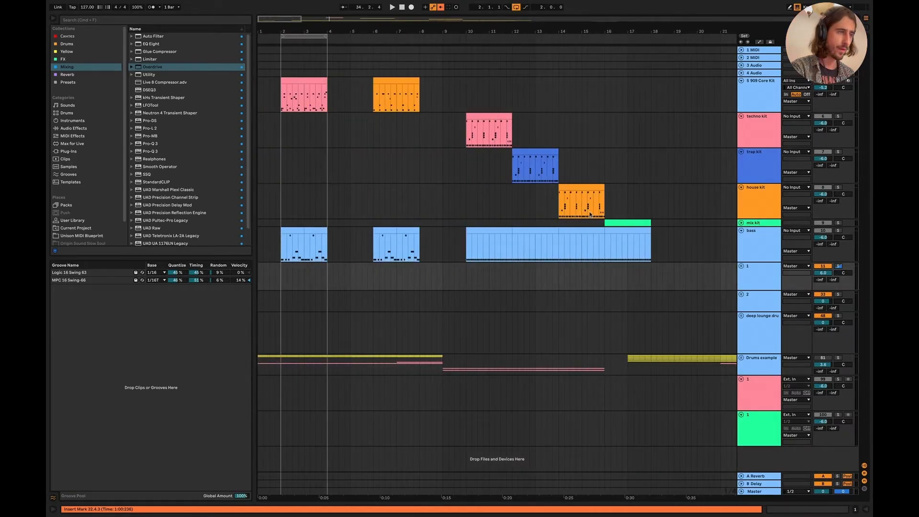
pyautogui.scroll(5, 525, 175)
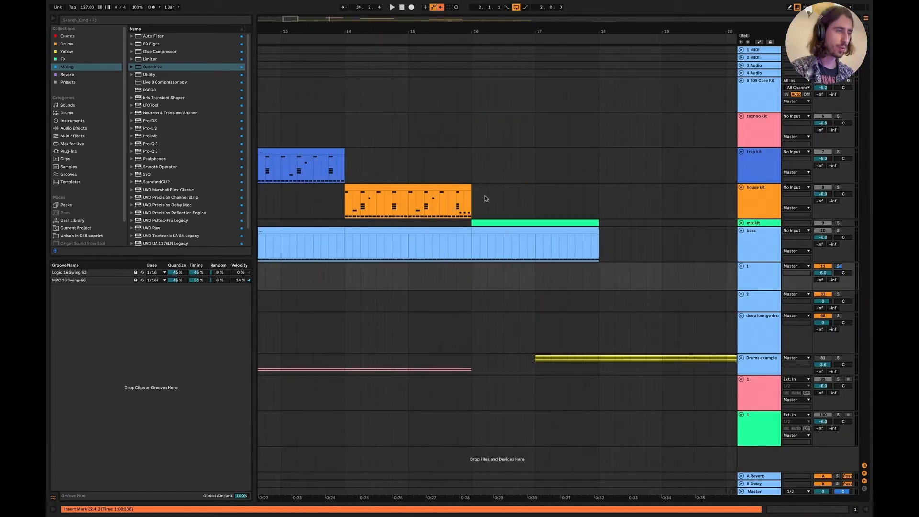
pyautogui.scroll(3, 477, 200)
pyautogui.click(423, 204)
pyautogui.press('space')
pyautogui.click(759, 223)
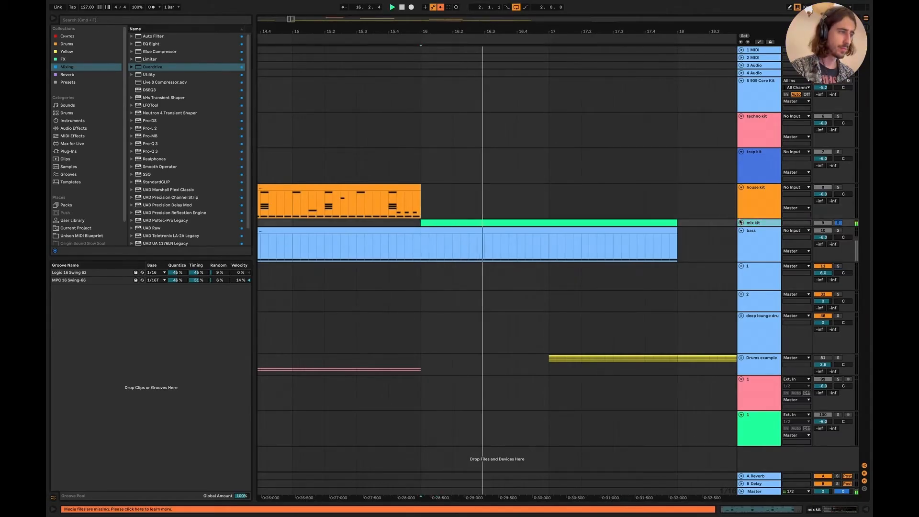
# Step: Unfold the mix kit track, mute the hat_real 4 and perc pads in its Drum Rack and replay it from 15.4.4
pyautogui.click(741, 223)
pyautogui.doubleClick(761, 233)
pyautogui.press('space')
pyautogui.click(76, 495)
pyautogui.press('space')
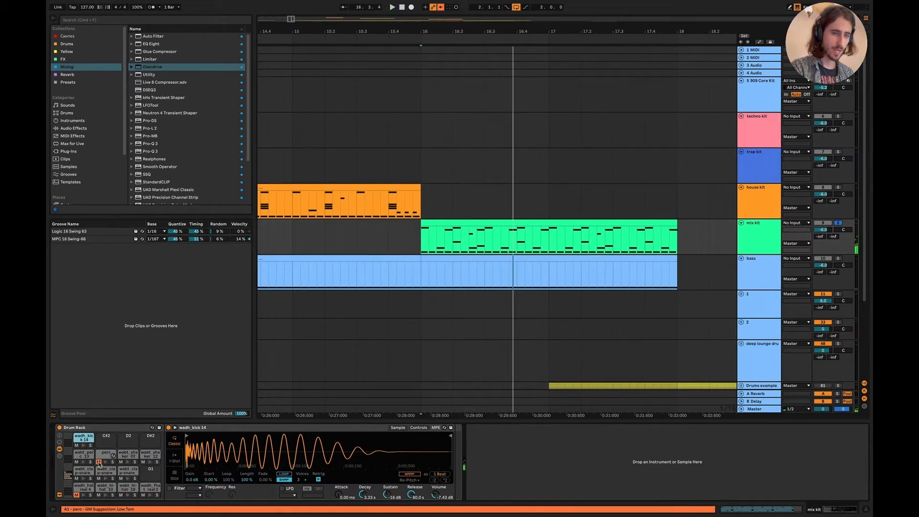
pyautogui.click(416, 242)
pyautogui.press('space')
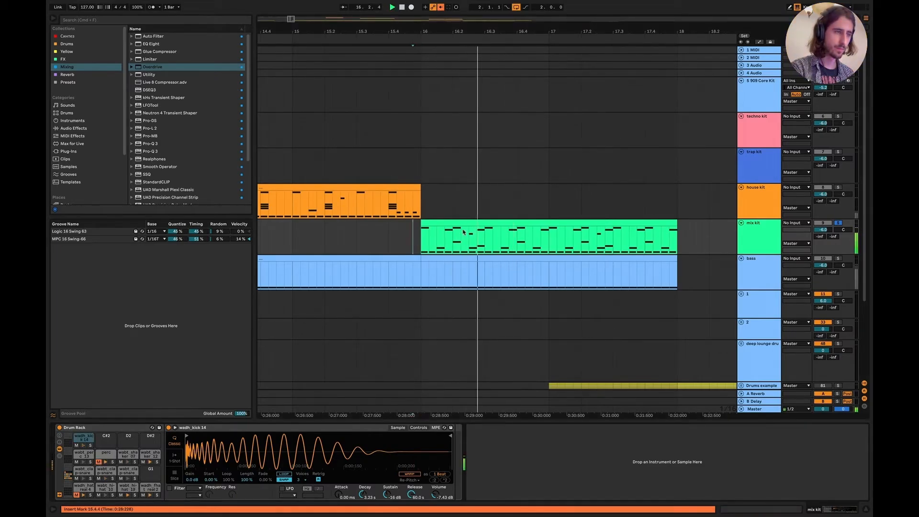
# Step: Open the mix kit clip's notes during playback, then return to its Drum Rack and select the wabt_hi-hat_19 pad
pyautogui.doubleClick(462, 232)
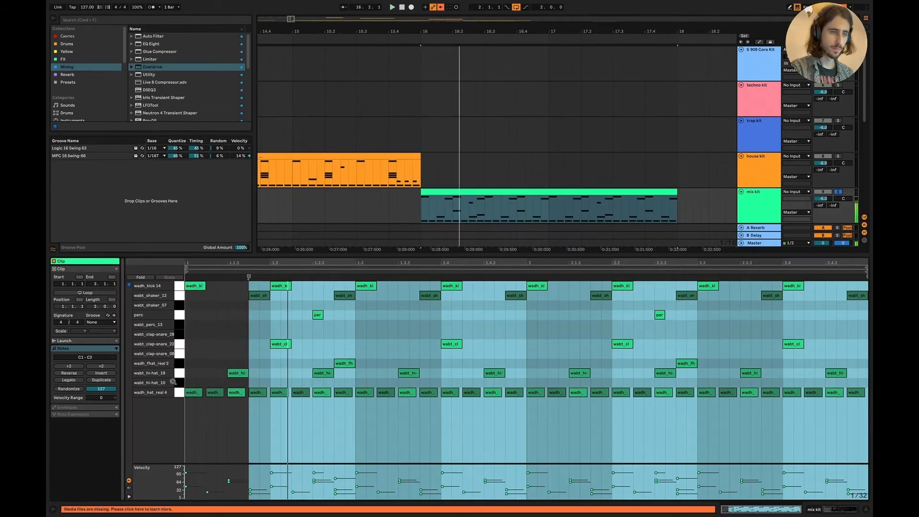
pyautogui.press('space')
pyautogui.doubleClick(759, 201)
pyautogui.press('space')
pyautogui.click(129, 487)
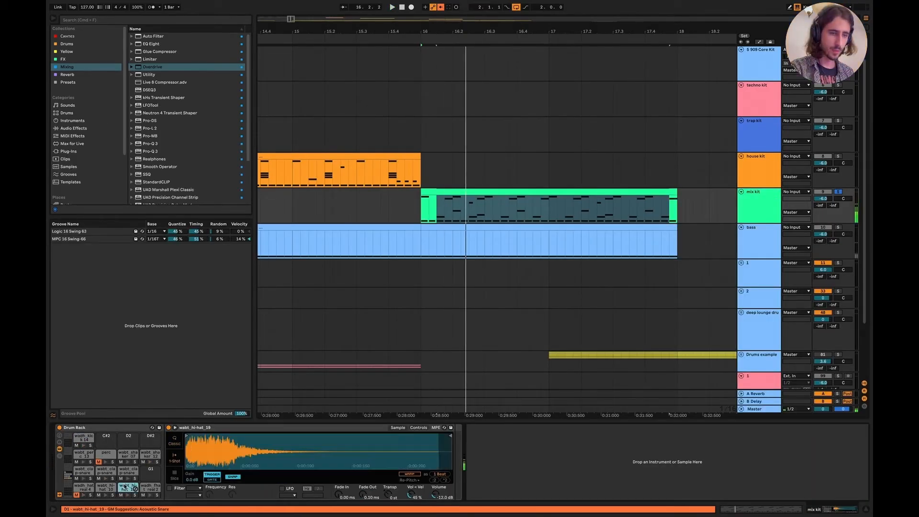
# Step: Browse the Drums collection, preview a sample from the 05_Hats folder, then collapse the !Samplepacks folder and expand wa_complete_drums_bundle_2
pyautogui.click(66, 44)
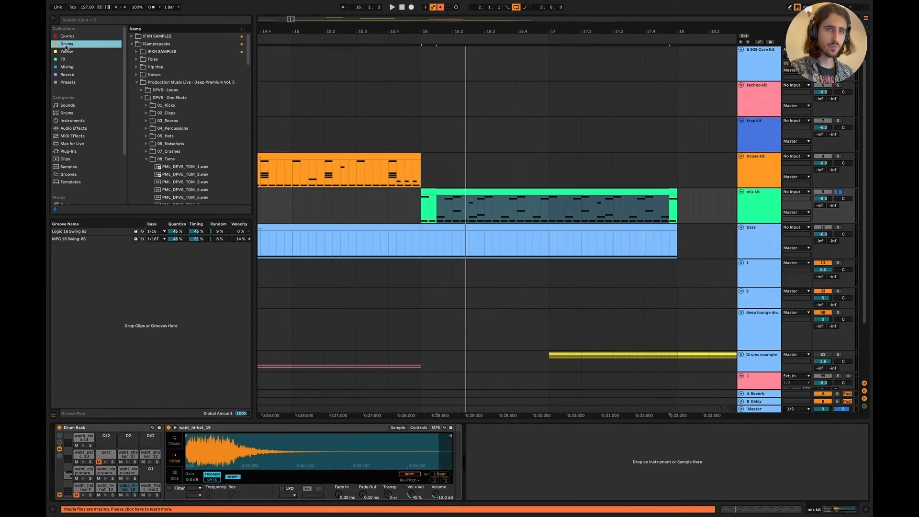
pyautogui.click(147, 159)
pyautogui.click(147, 135)
pyautogui.click(200, 174)
pyautogui.click(147, 137)
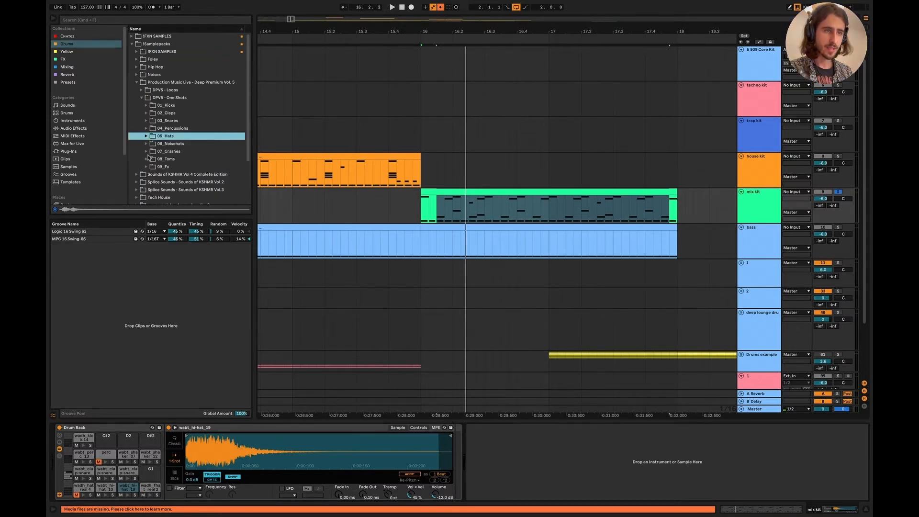
pyautogui.click(133, 44)
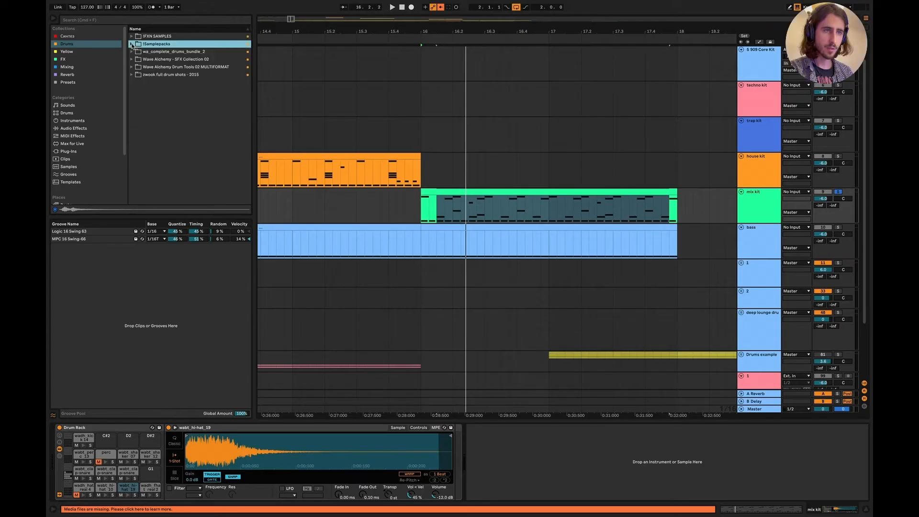
pyautogui.click(132, 52)
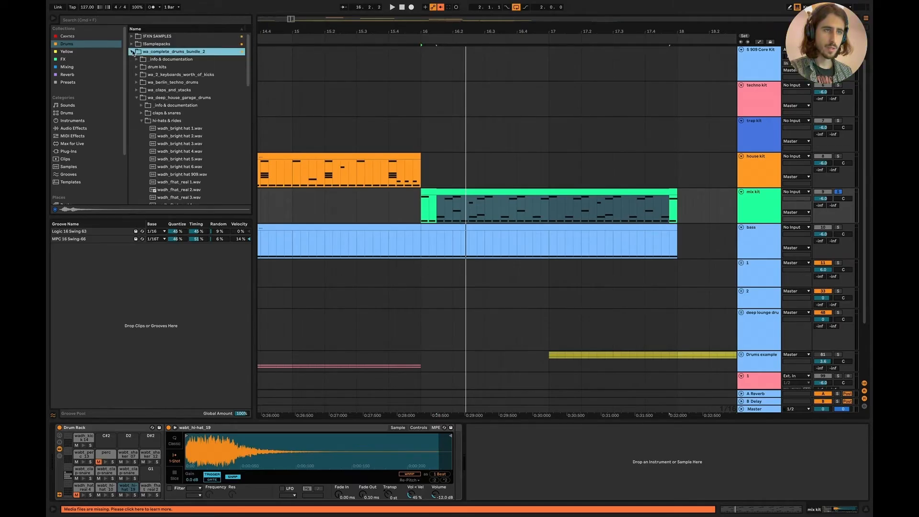
# Step: Preview the wadh_bright hat samples, replace the wabt_hi-hat_19 pad's sample with wadh_bright hat 2.wav and play the loop
pyautogui.click(173, 137)
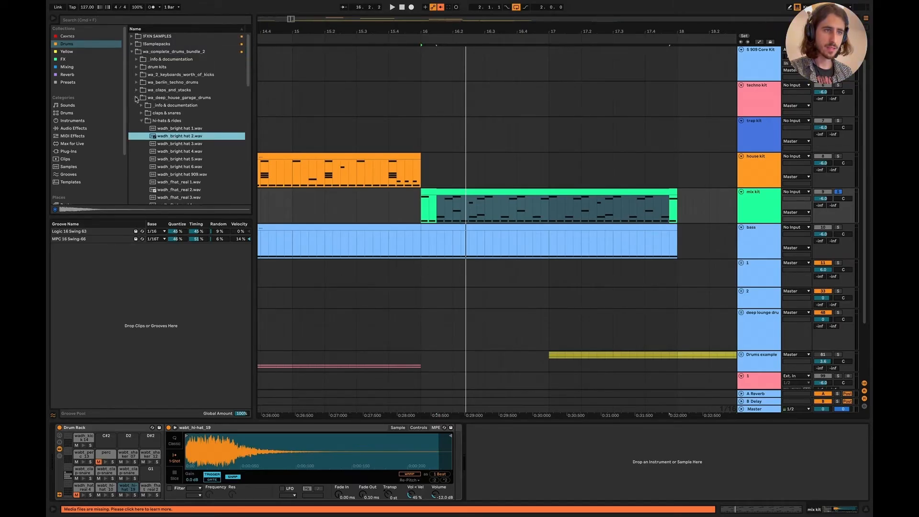
pyautogui.click(136, 98)
pyautogui.click(180, 129)
pyautogui.click(179, 144)
pyautogui.click(177, 137)
pyautogui.moveTo(173, 139); pyautogui.dragTo(128, 487)
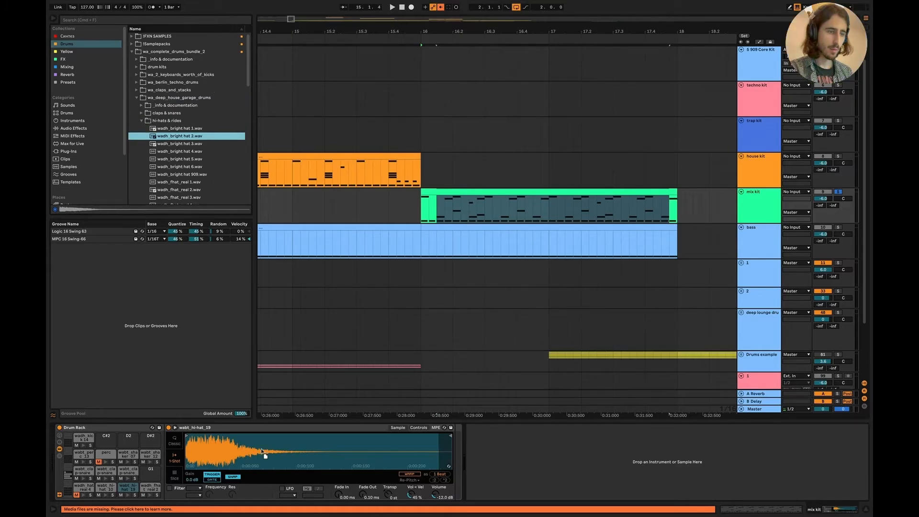
pyautogui.press('space')
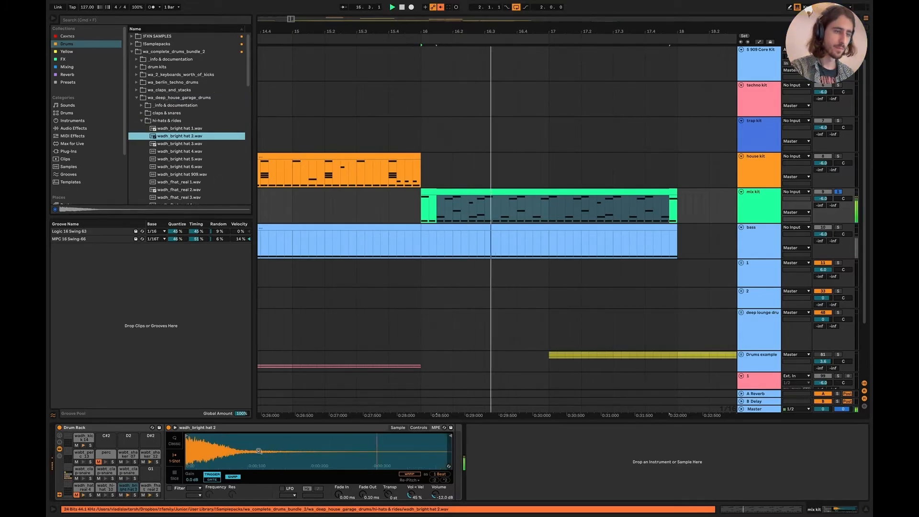
# Step: Switch the bright hat's Simpler to Classic mode and pull its amplitude envelope's sustain to -inf dB with a 5.92 s decay
pyautogui.click(174, 440)
pyautogui.press('space')
pyautogui.click(419, 428)
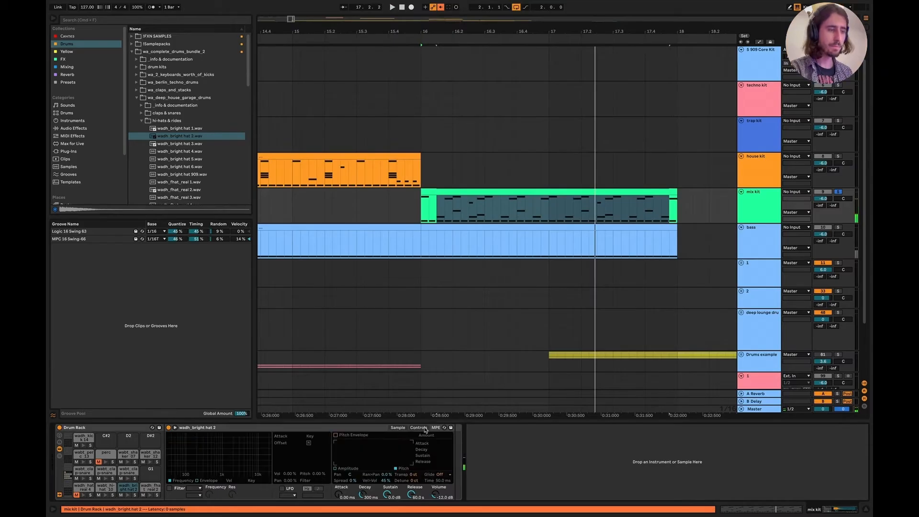
pyautogui.click(336, 468)
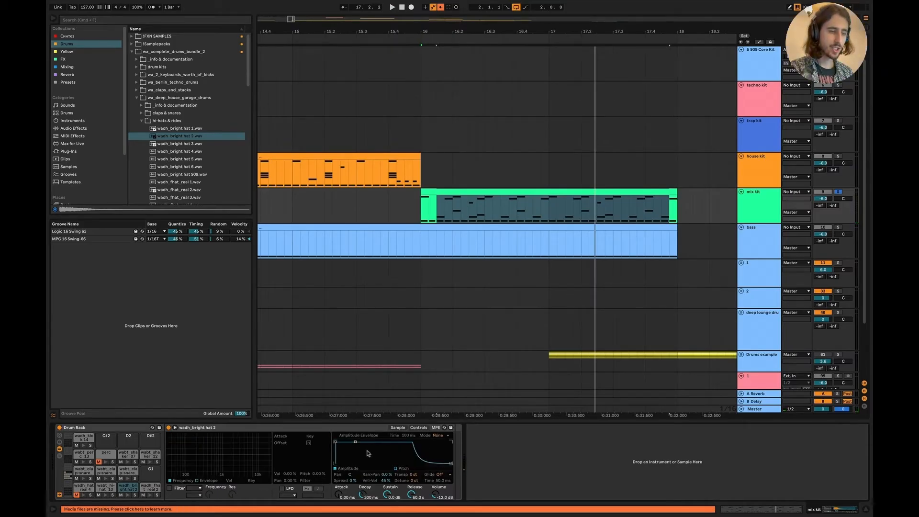
pyautogui.moveTo(370, 442); pyautogui.dragTo(371, 472)
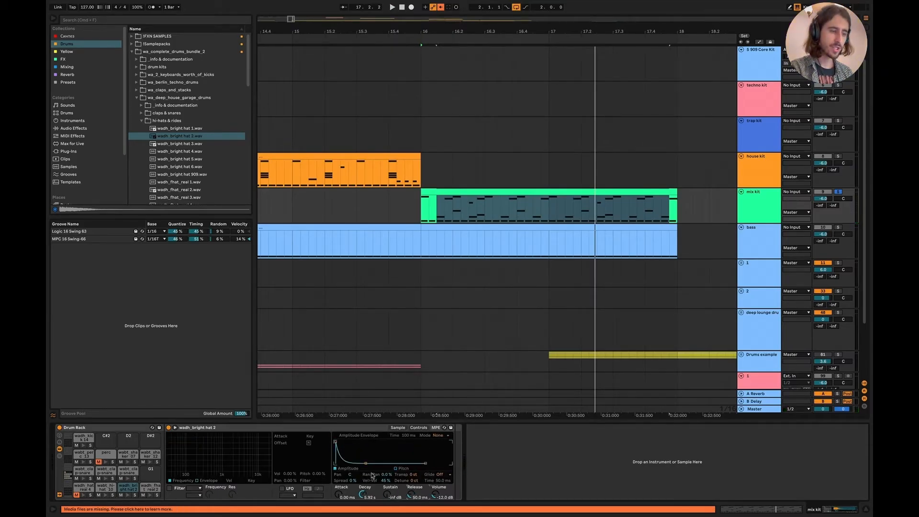
# Step: Set the bright hat's volume to -2.81 dB, try a shorter decay, then set the decay to 60.0 s and replay
pyautogui.press('space')
pyautogui.moveTo(366, 463); pyautogui.dragTo(357, 463)
pyautogui.moveTo(435, 494); pyautogui.dragTo(435, 479)
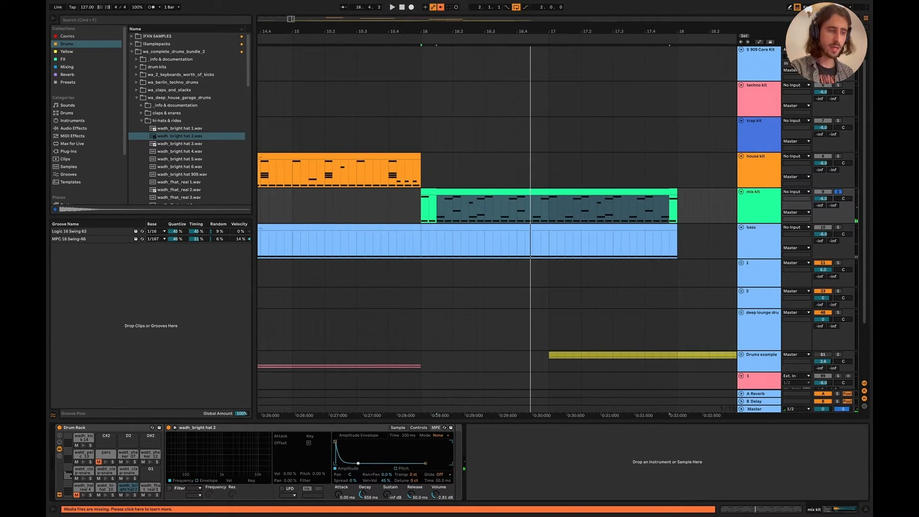
pyautogui.moveTo(363, 463); pyautogui.dragTo(373, 464)
pyautogui.press('space')
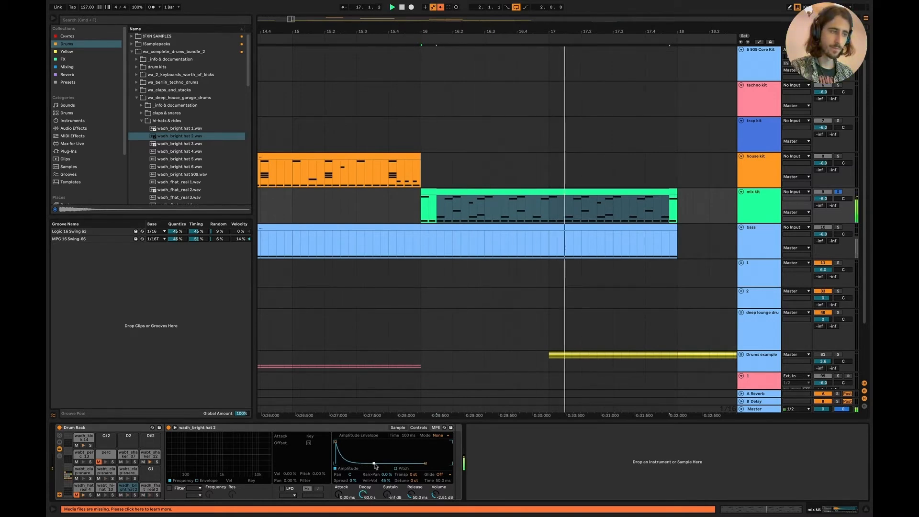
# Step: Unmute the wadh_hat_real 4 pad and set its sustain to 0.0 dB and release to 5.20 s during playback
pyautogui.click(76, 496)
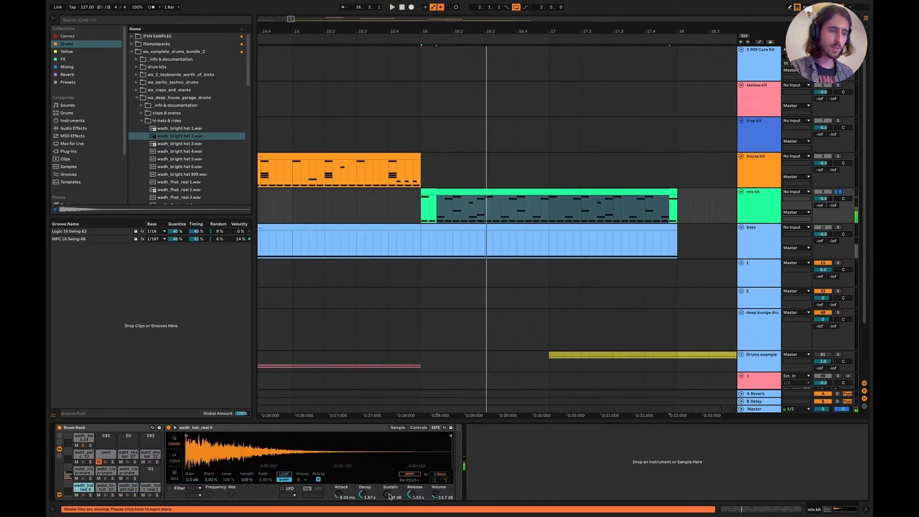
pyautogui.press('space')
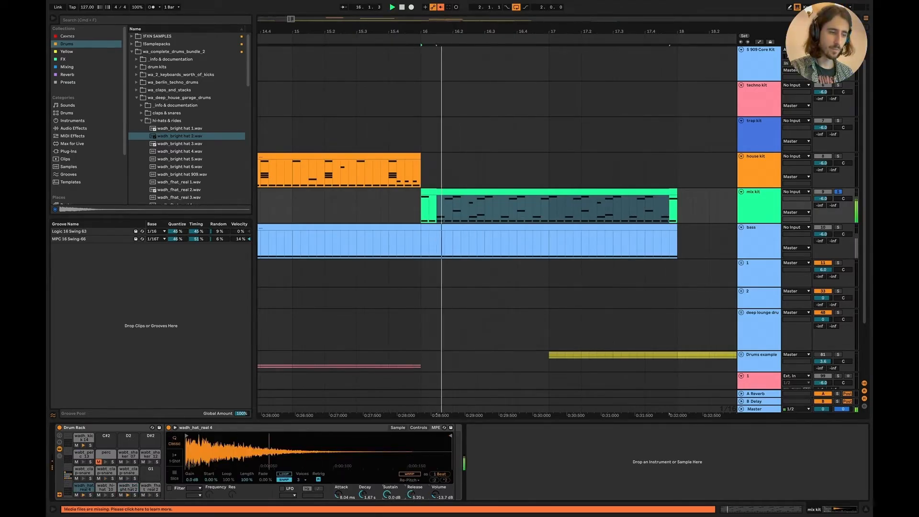
pyautogui.moveTo(385, 498); pyautogui.dragTo(385, 431)
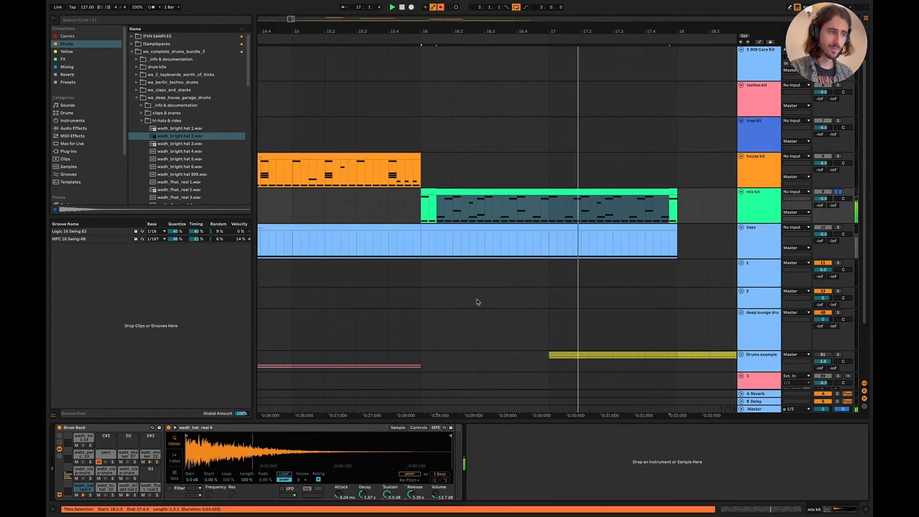
# Step: Solo the bass track together with the mix kit track and replay the loop
pyautogui.scroll(1, 476, 301)
pyautogui.click(838, 239)
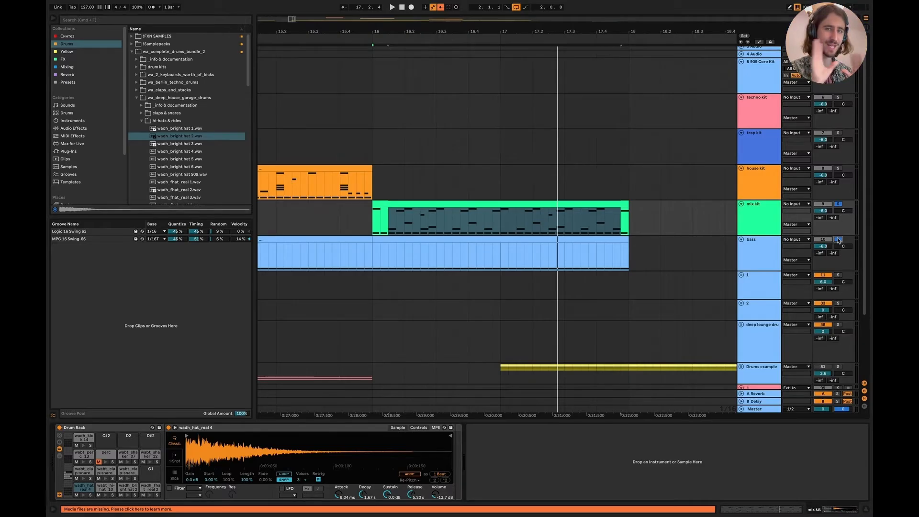
pyautogui.press('space')
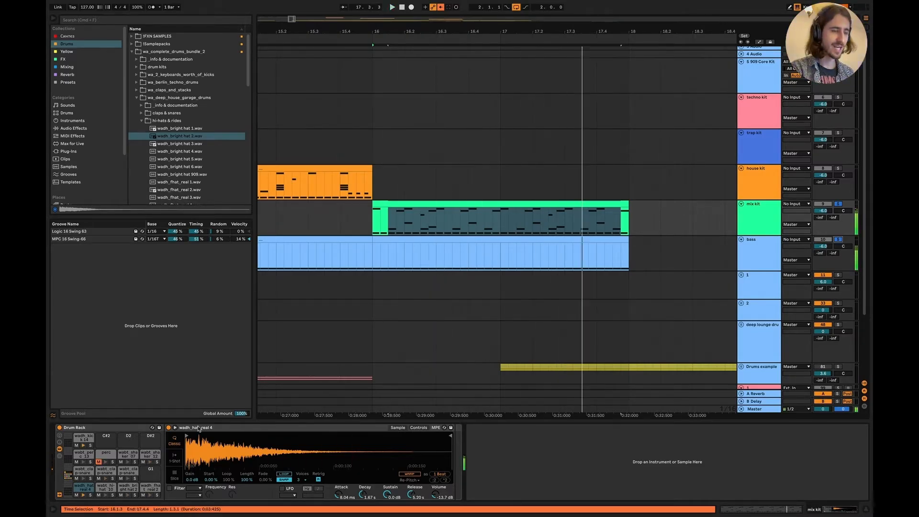
pyautogui.press('space')
pyautogui.press('space')
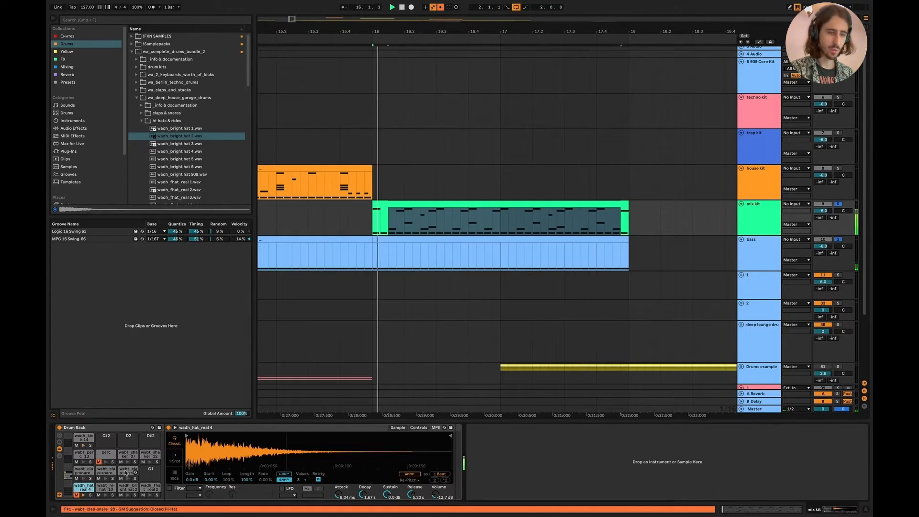
# Step: Set the wadh_bright hat 2 pad's envelope to 584 ms decay, -44 dB sustain and 134 ms release while replaying the loop
pyautogui.click(127, 490)
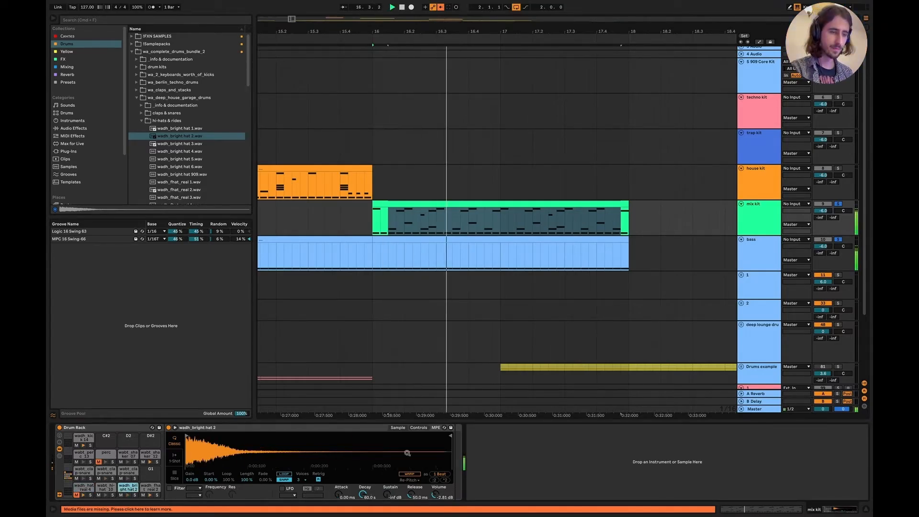
pyautogui.click(422, 428)
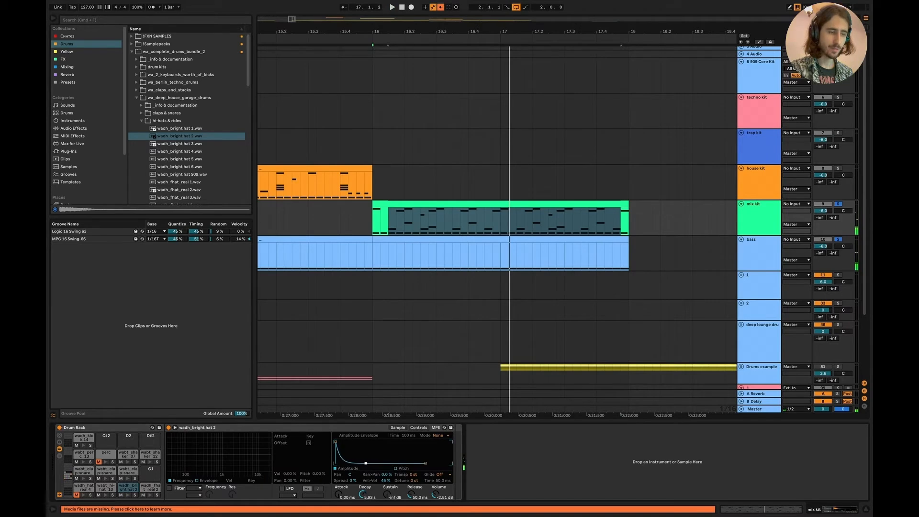
pyautogui.press('space')
pyautogui.moveTo(362, 463); pyautogui.dragTo(358, 459)
pyautogui.press('space')
pyautogui.press('space')
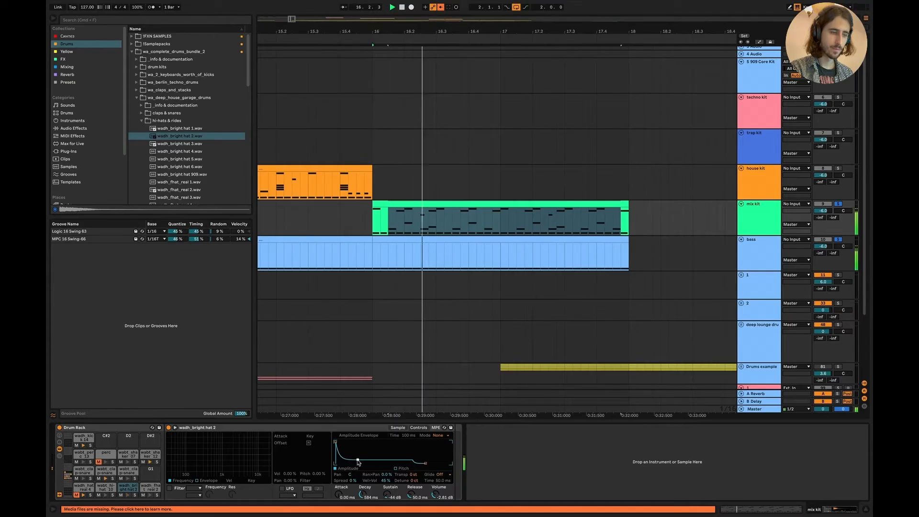
pyautogui.press('space')
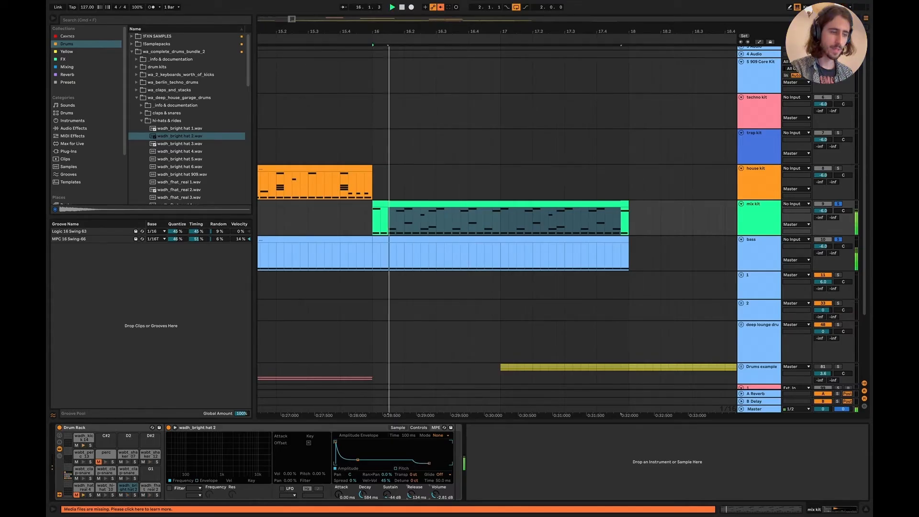
pyautogui.press('space')
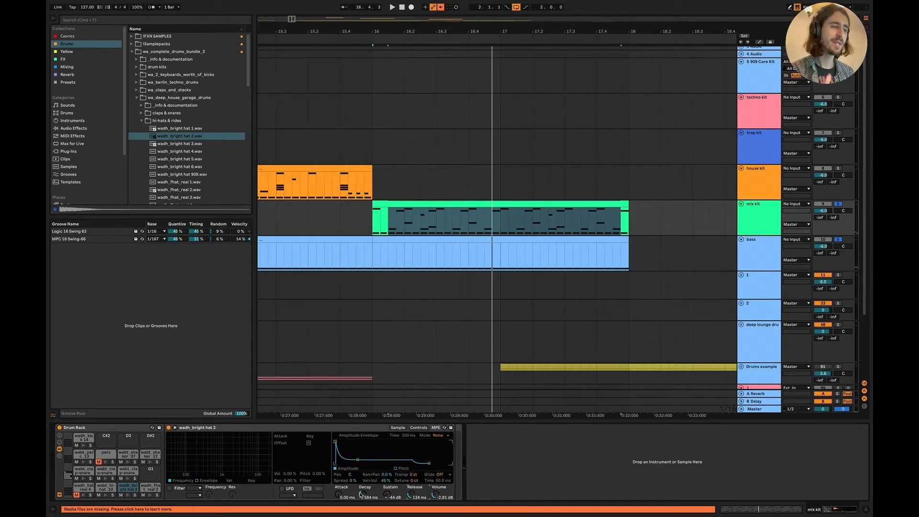
# Step: Set the wadh_hat_real 4 pad's envelope to 387 ms decay, -inf dB sustain and 50.0 ms release, and play the loop
pyautogui.click(86, 487)
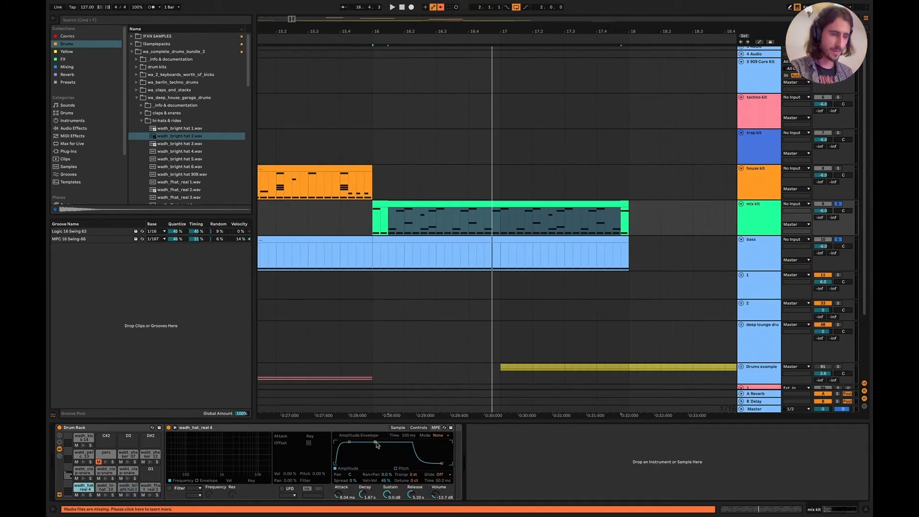
pyautogui.moveTo(376, 443); pyautogui.dragTo(375, 465)
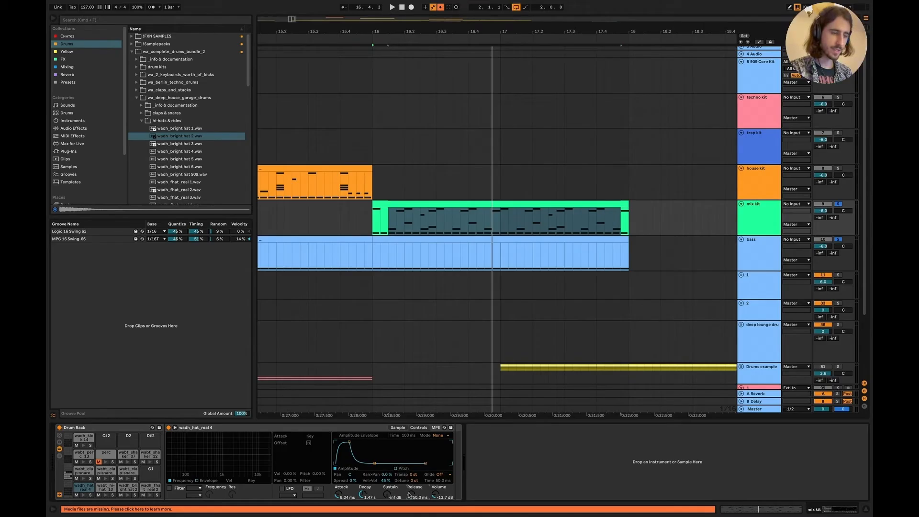
pyautogui.press('space')
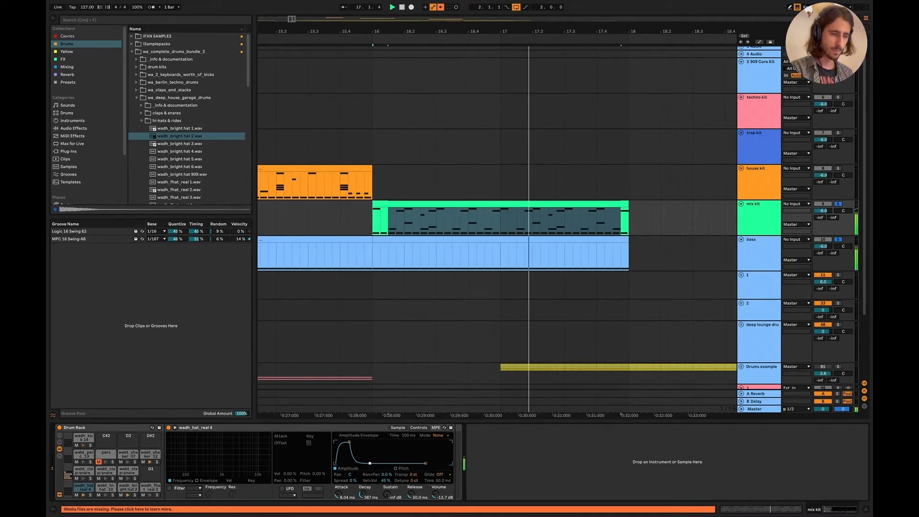
# Step: Audition the wadh_hat_real 4 sample with its decay stretched to 60.0 s, and shorten the decay to about 327 ms
pyautogui.moveTo(363, 494); pyautogui.dragTo(362, 450)
pyautogui.press('space')
pyautogui.press('space')
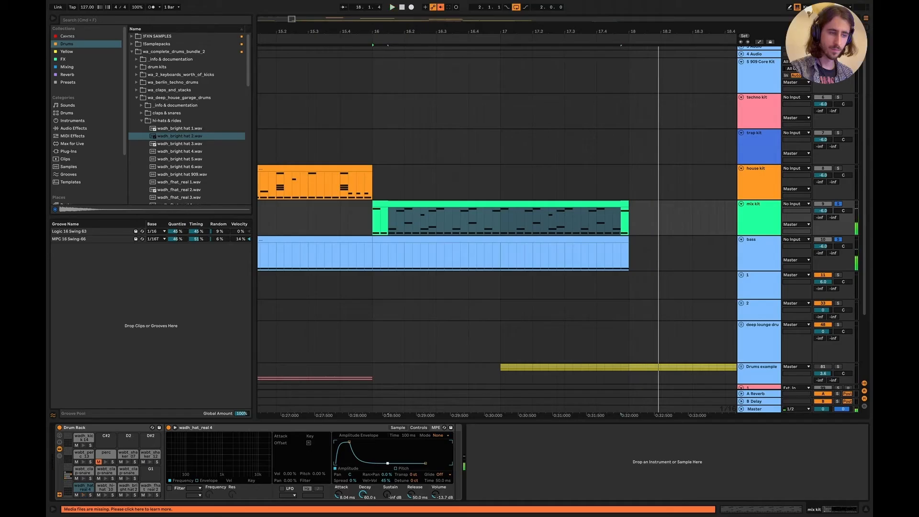
pyautogui.moveTo(363, 494)
pyautogui.mouseDown()
pyautogui.moveTo(362, 514)
pyautogui.moveTo(362, 500)
pyautogui.mouseUp()
pyautogui.press('space')
pyautogui.press('space')
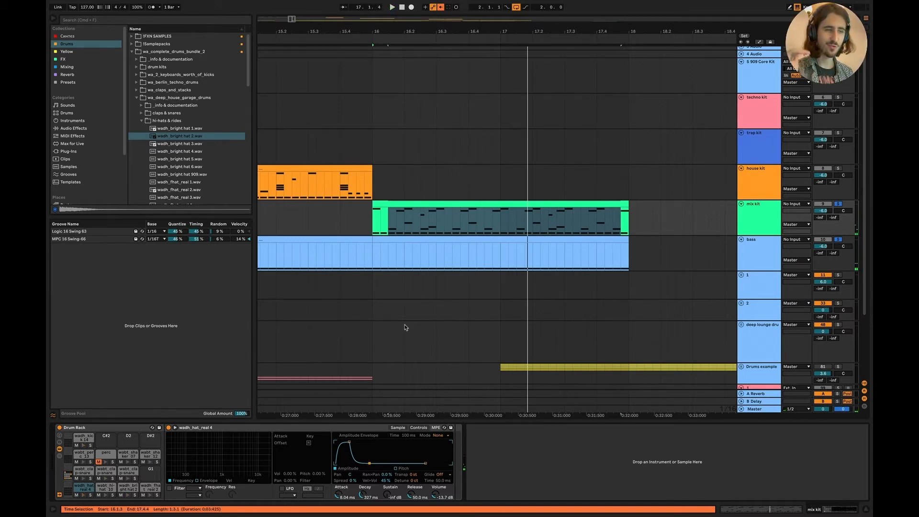
# Step: Loop the orange 909 Core Kit clip from bar 6 to bar 8 and play it
pyautogui.hscroll(-3, 407, 321)
pyautogui.scroll(-5, 407, 321)
pyautogui.hscroll(-10, 408, 321)
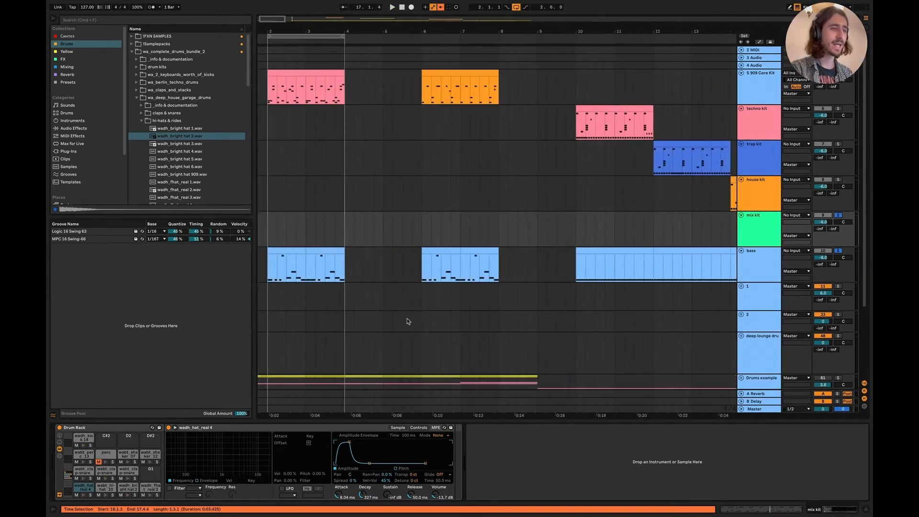
pyautogui.scroll(-3, 436, 159)
pyautogui.scroll(3, 437, 158)
pyautogui.scroll(3, 437, 158)
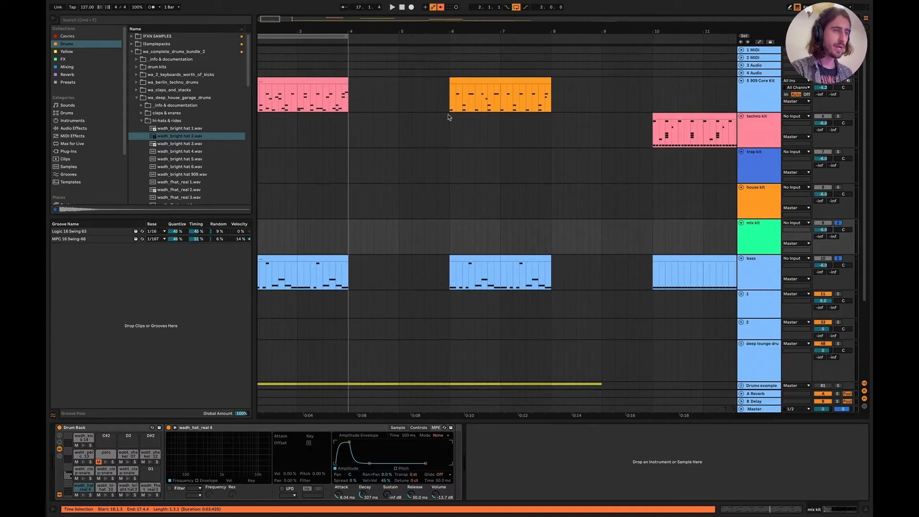
pyautogui.click(450, 107)
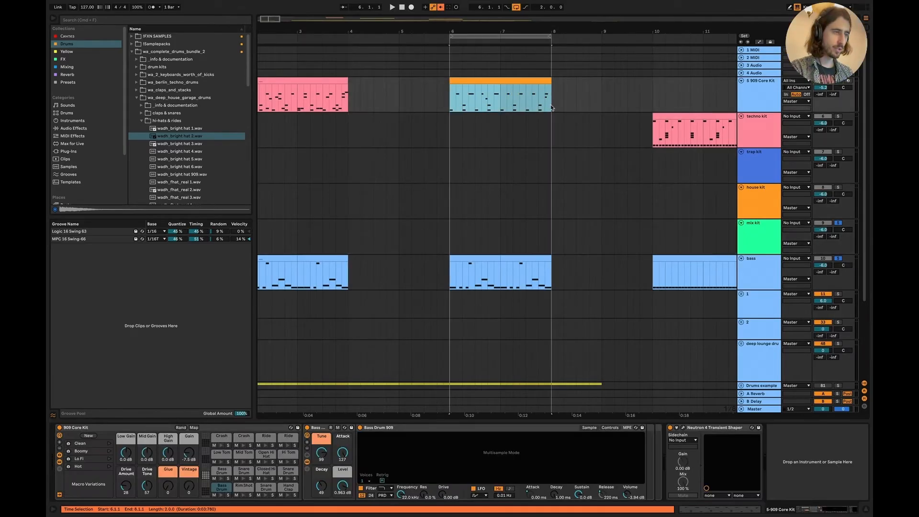
pyautogui.scroll(2, 551, 151)
pyautogui.scroll(2, 552, 150)
pyautogui.press('space')
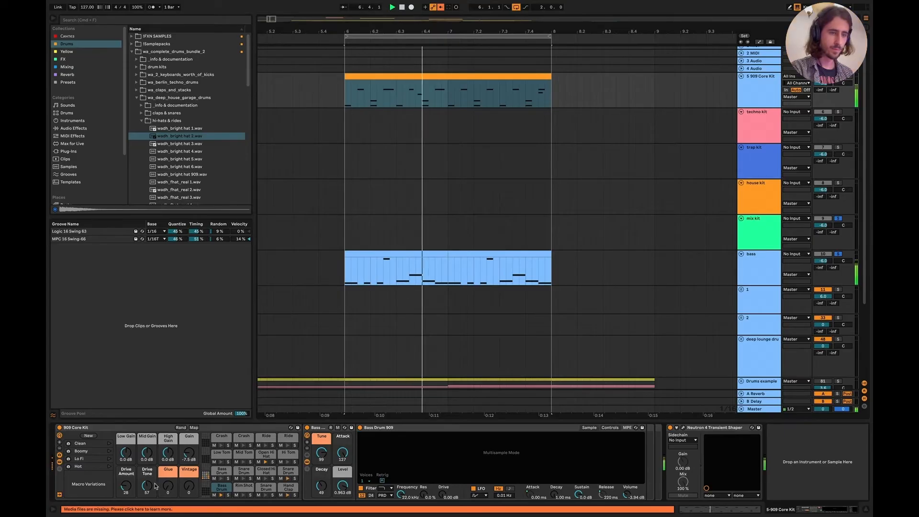
# Step: Stop playback and lower the decay of the 909 Core Kit's Open Hi-Hat
pyautogui.click(266, 454)
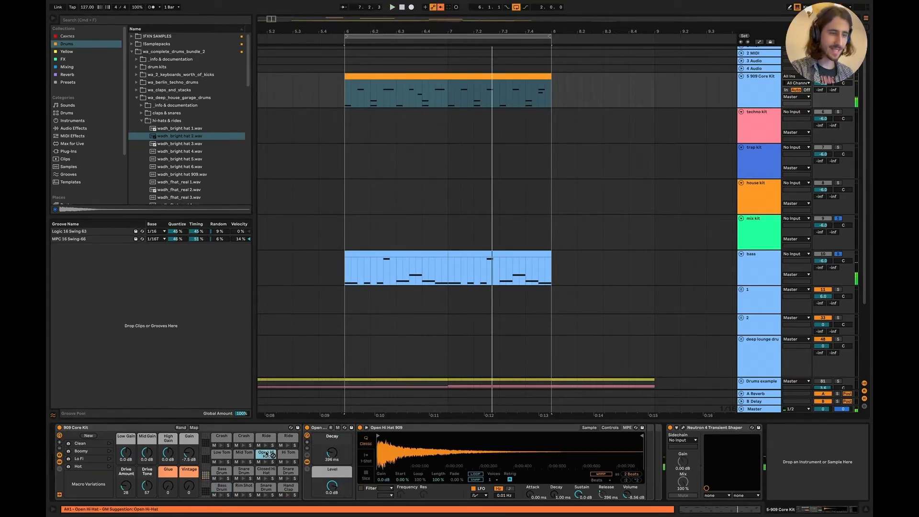
pyautogui.press('space')
pyautogui.moveTo(579, 494)
pyautogui.mouseDown()
pyautogui.moveTo(579, 509)
pyautogui.moveTo(579, 494)
pyautogui.mouseUp()
pyautogui.moveTo(331, 453); pyautogui.dragTo(331, 462)
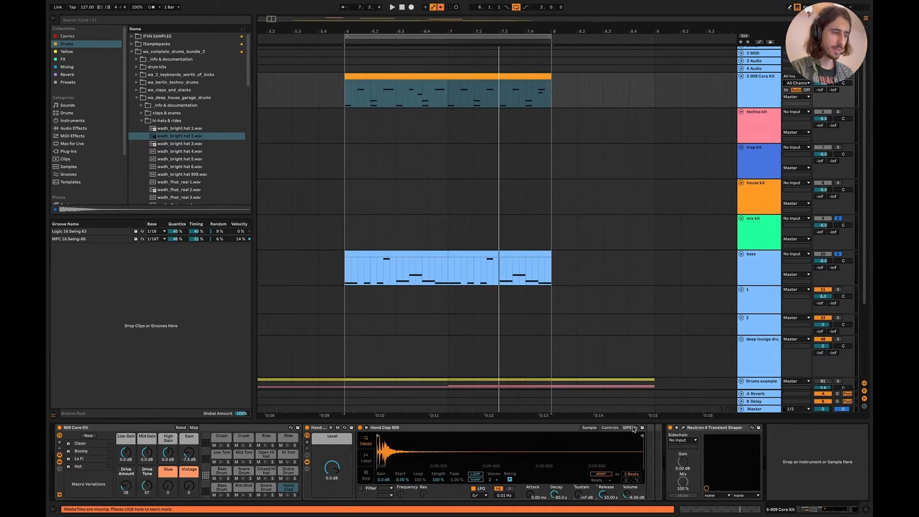
# Step: Show the Hand Clap 909 sample's envelope controls and lengthen its amplitude decay to 1.04 s, auditioning the loop
pyautogui.click(610, 428)
pyautogui.moveTo(562, 461); pyautogui.dragTo(549, 462)
pyautogui.press('space')
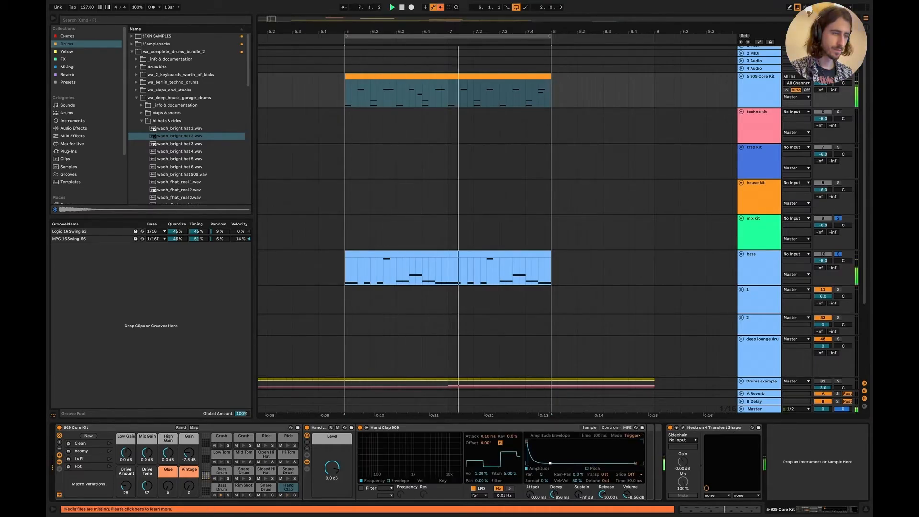
pyautogui.moveTo(549, 463); pyautogui.dragTo(553, 463)
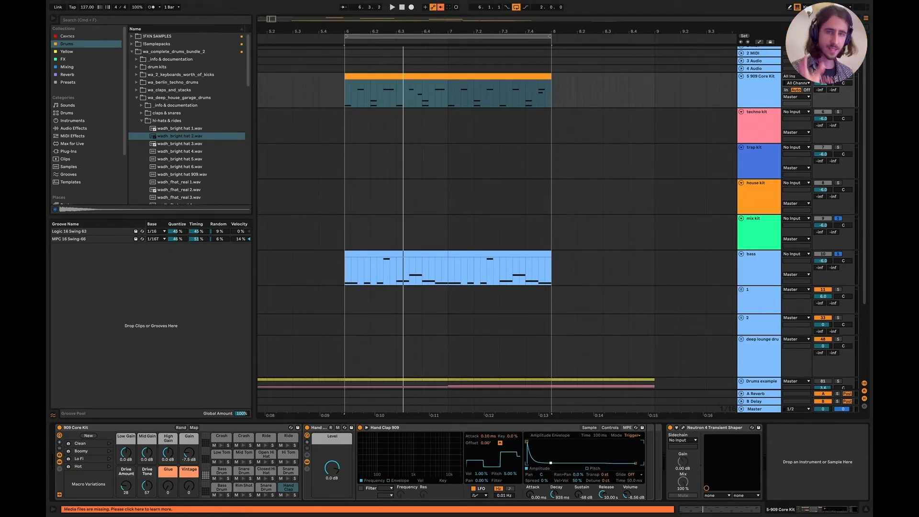
pyautogui.moveTo(550, 463); pyautogui.dragTo(550, 462)
# Step: Switch to the Keynote presentation and view the "How to control sample length" slide
pyautogui.hscroll(15, 502, 331)
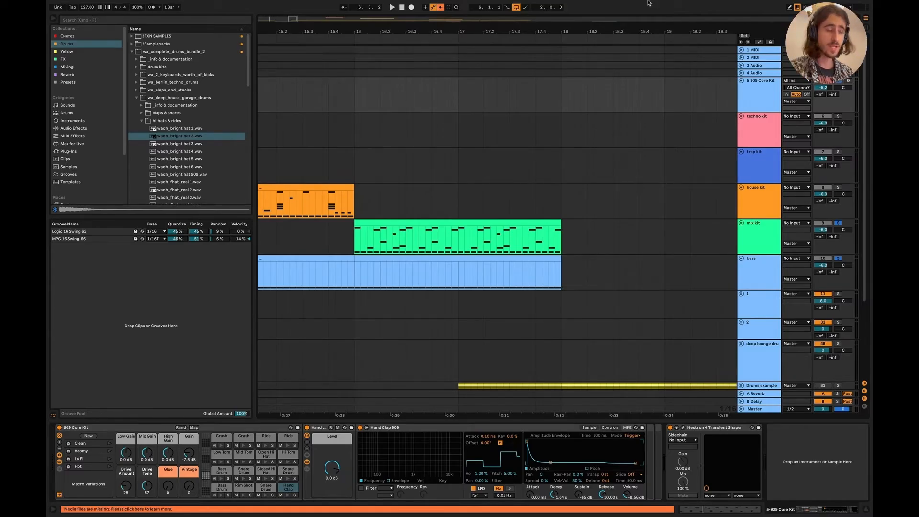
pyautogui.press('super+Tab')
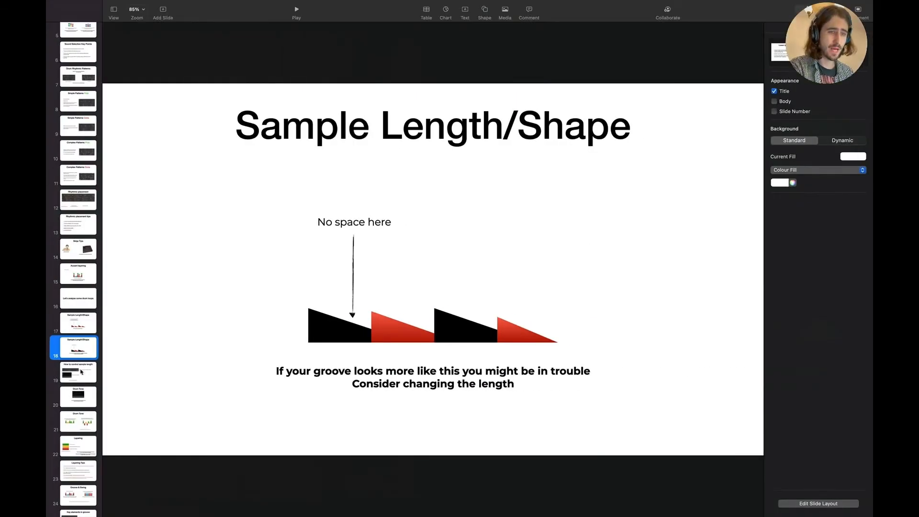
pyautogui.click(81, 371)
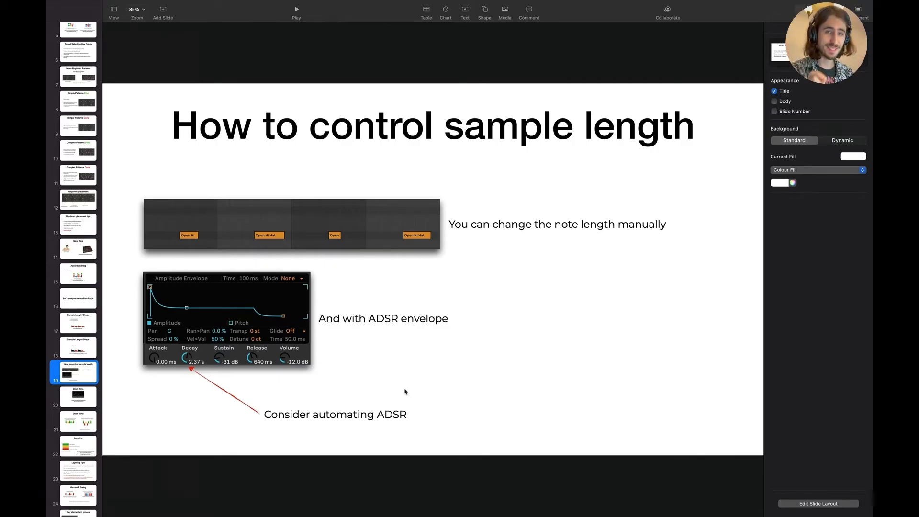
# Step: Return to Ableton Live, select the mix kit track, and play its green clip near bar 16
pyautogui.press('super+Tab')
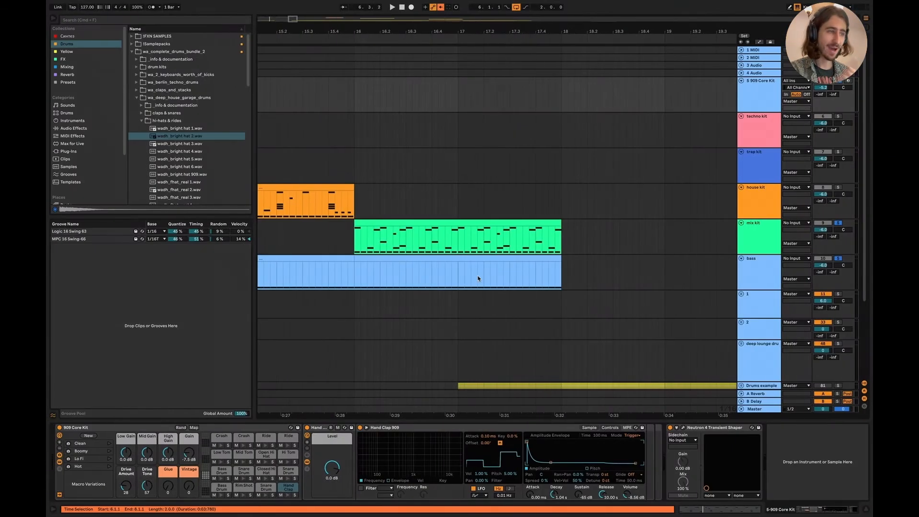
pyautogui.scroll(-4, 478, 278)
pyautogui.hscroll(-4, 478, 278)
pyautogui.click(401, 157)
pyautogui.click(771, 143)
pyautogui.press('space')
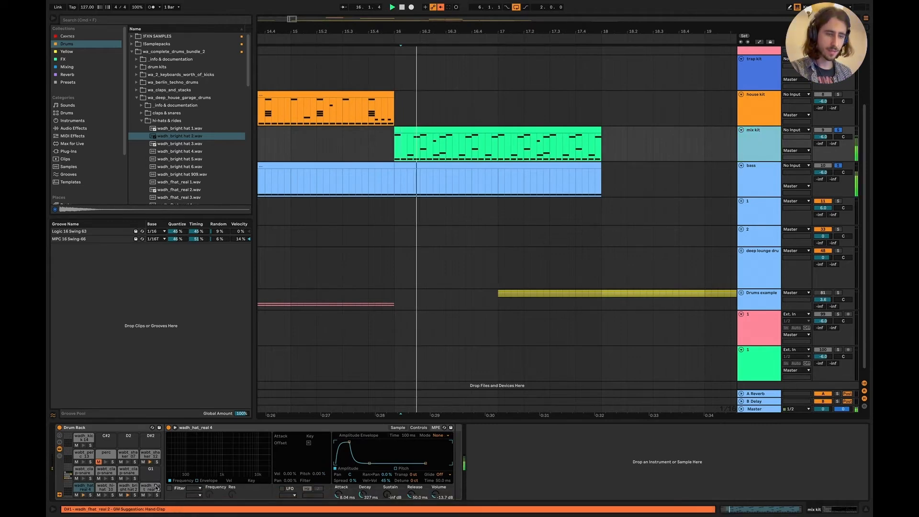
# Step: Shorten the wadh_bright hat 2 sample's amplitude decay to about 206 ms with sustain at -inf dB, and play the groove
pyautogui.click(151, 489)
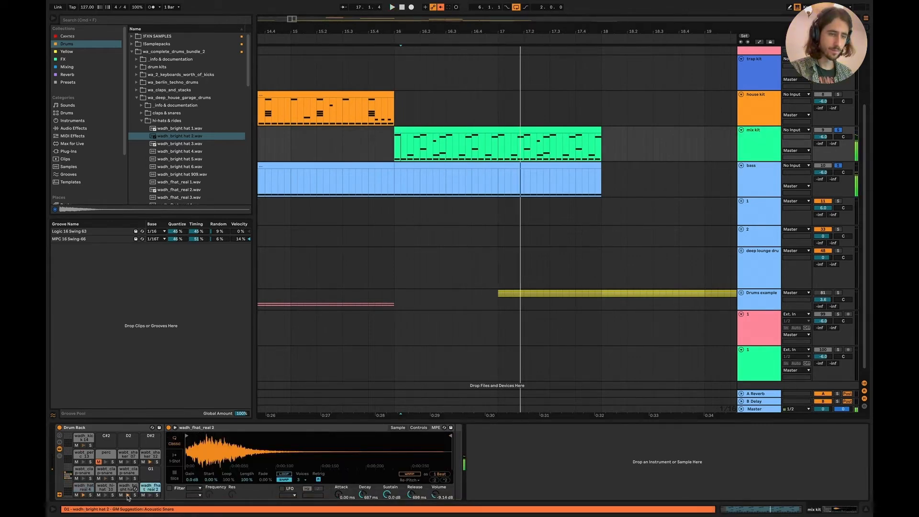
pyautogui.click(136, 488)
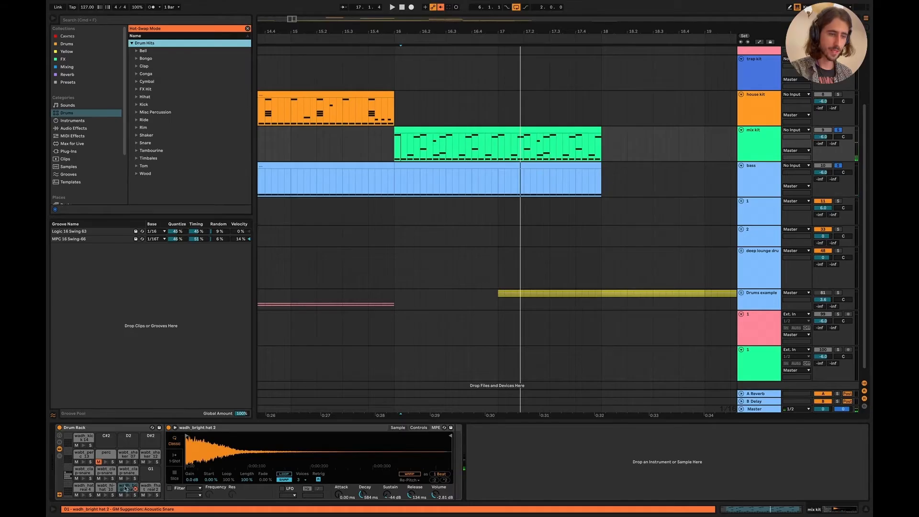
pyautogui.click(136, 489)
pyautogui.click(418, 427)
pyautogui.moveTo(365, 460); pyautogui.dragTo(354, 463)
pyautogui.press('space')
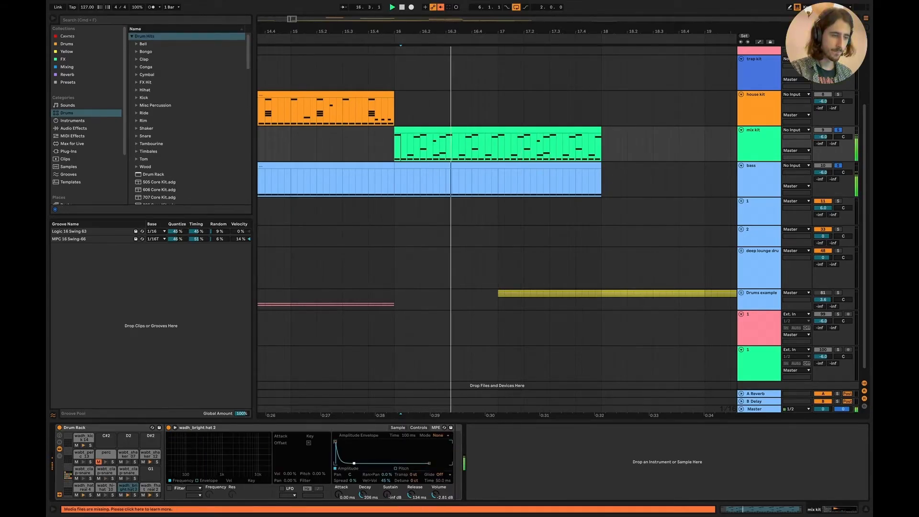
# Step: Loop the mix kit clip from bar 16 to 18 and lengthen the wadh_bright hat 2 decay to 447 ms during playback
pyautogui.moveTo(397, 156); pyautogui.dragTo(602, 162)
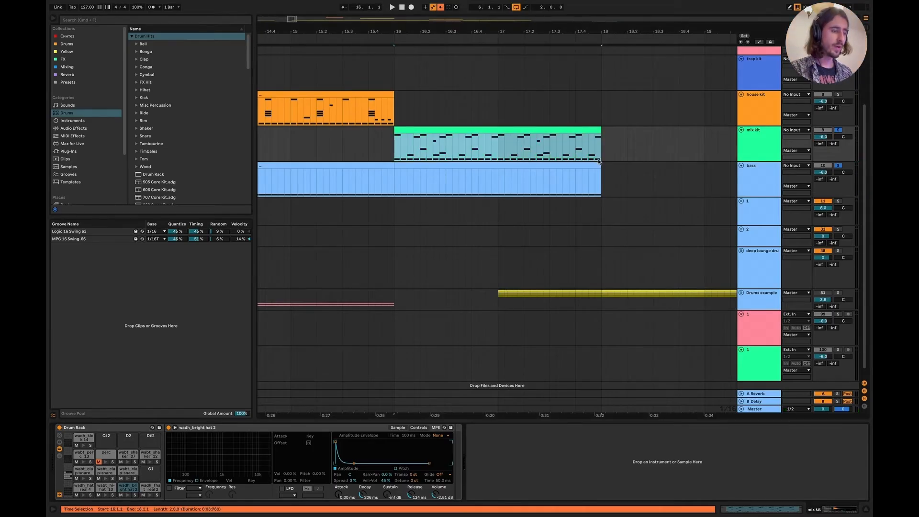
pyautogui.press('super+l')
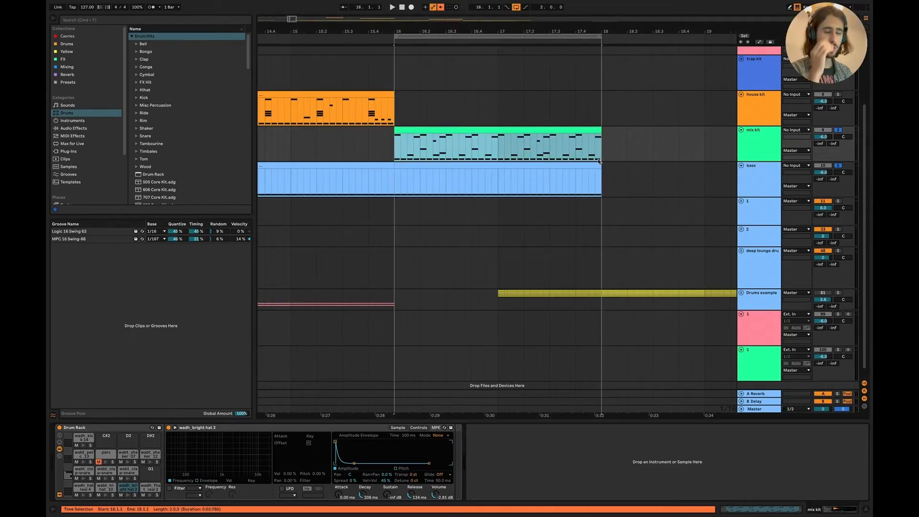
pyautogui.click(363, 496)
pyautogui.press('space')
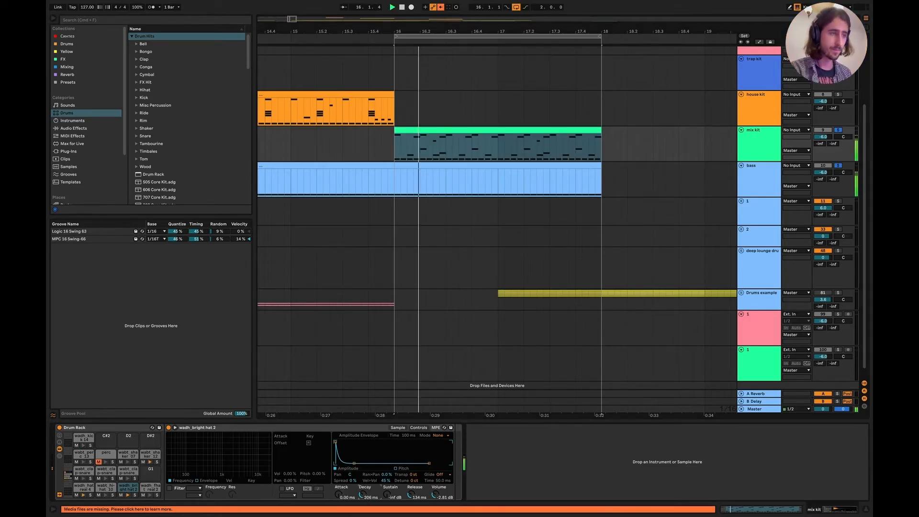
pyautogui.moveTo(363, 495)
pyautogui.mouseDown()
pyautogui.moveTo(363, 471)
pyautogui.moveTo(363, 489)
pyautogui.mouseUp()
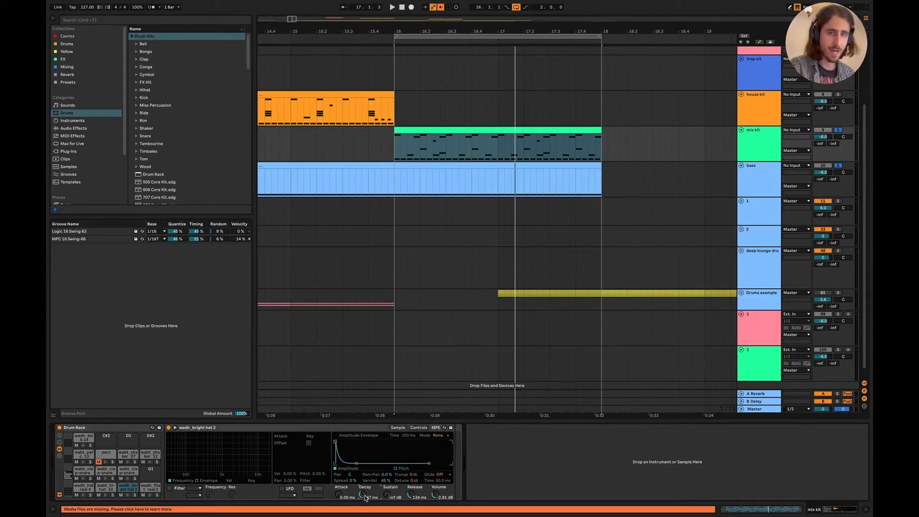
# Step: Switch to the Keynote presentation and advance to the "Drum Tone" slide
pyautogui.press('super+Tab')
pyautogui.press('super+Tab')
pyautogui.moveTo(649, 514)
pyautogui.click(669, 499)
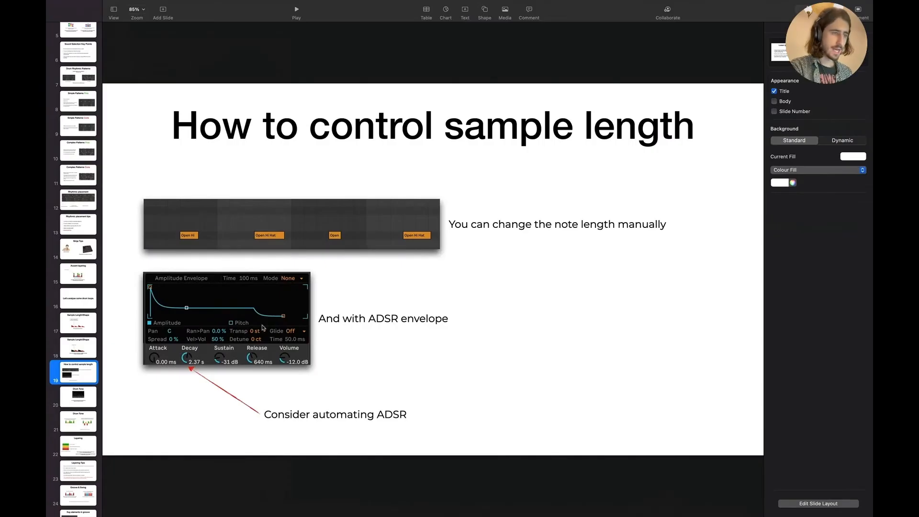
pyautogui.press('Down')
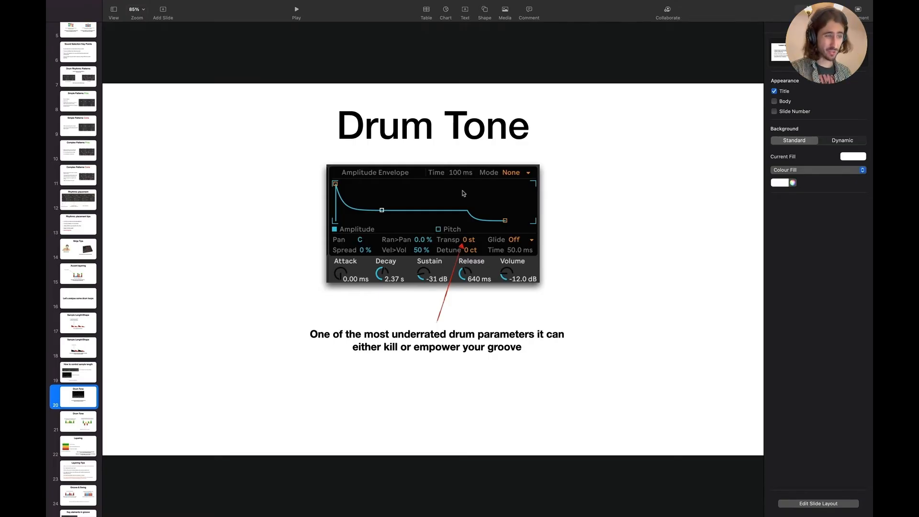
# Step: Return to Ableton Live, audition the wadh_bright hat 2 sample transposed down to -7 st, and restore its transposition to 0 st
pyautogui.press('super+Tab')
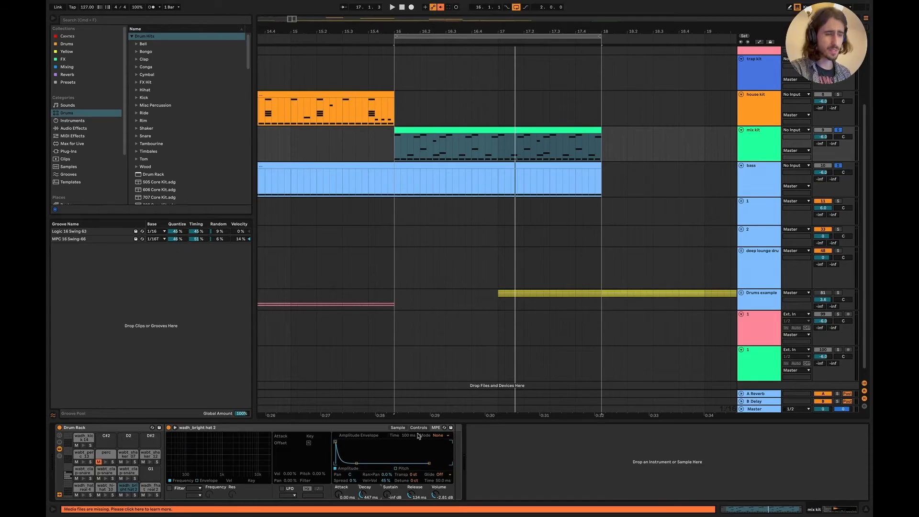
pyautogui.click(401, 429)
pyautogui.click(416, 428)
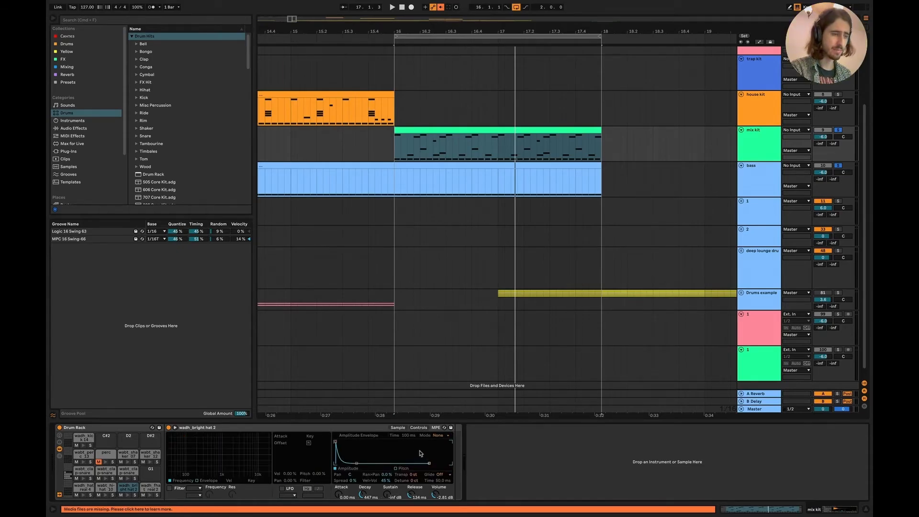
pyautogui.press('space')
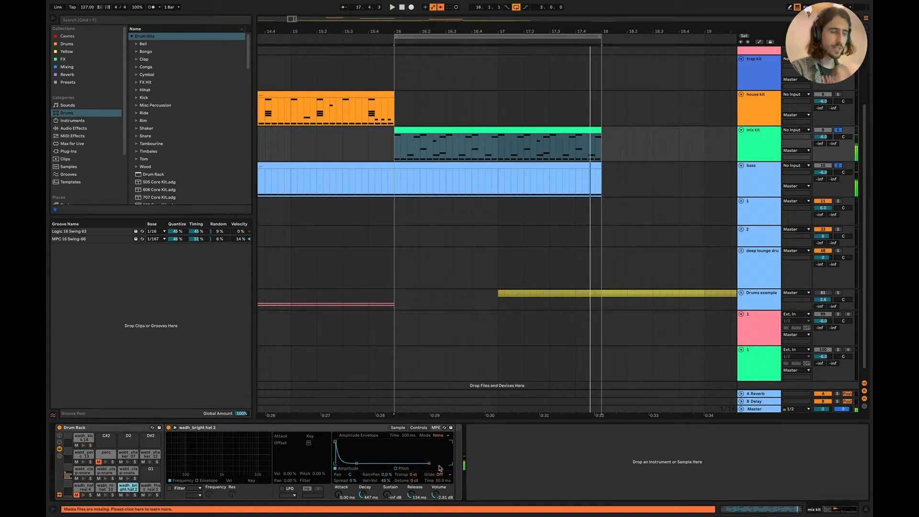
pyautogui.moveTo(413, 475); pyautogui.dragTo(411, 476)
pyautogui.press('space')
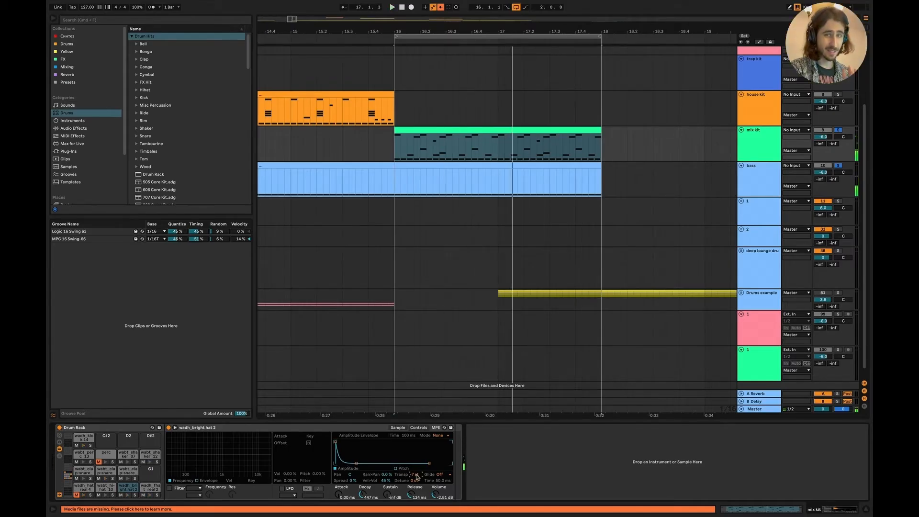
pyautogui.press('space')
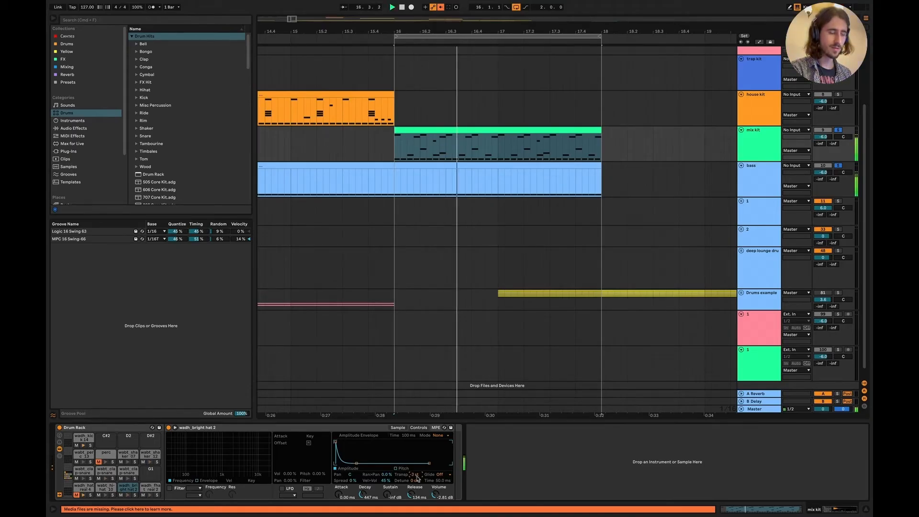
pyautogui.moveTo(416, 477); pyautogui.dragTo(416, 472)
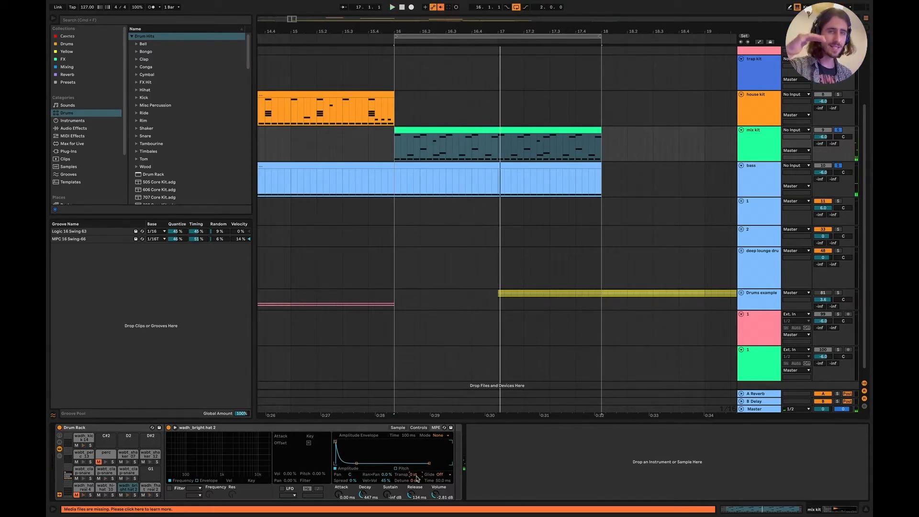
# Step: Switch to the Keynote presentation and advance to the slide following the current "Drum Tone" slide
pyautogui.press('super+Tab')
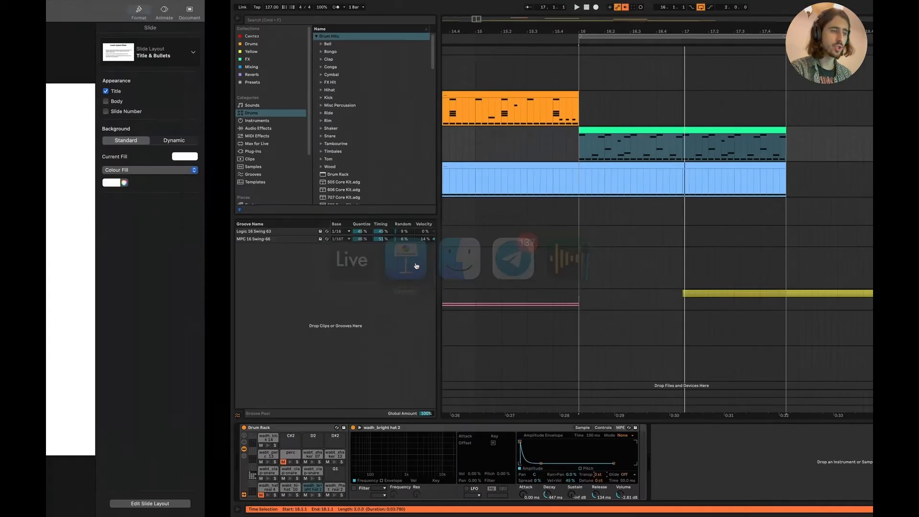
pyautogui.press('Down')
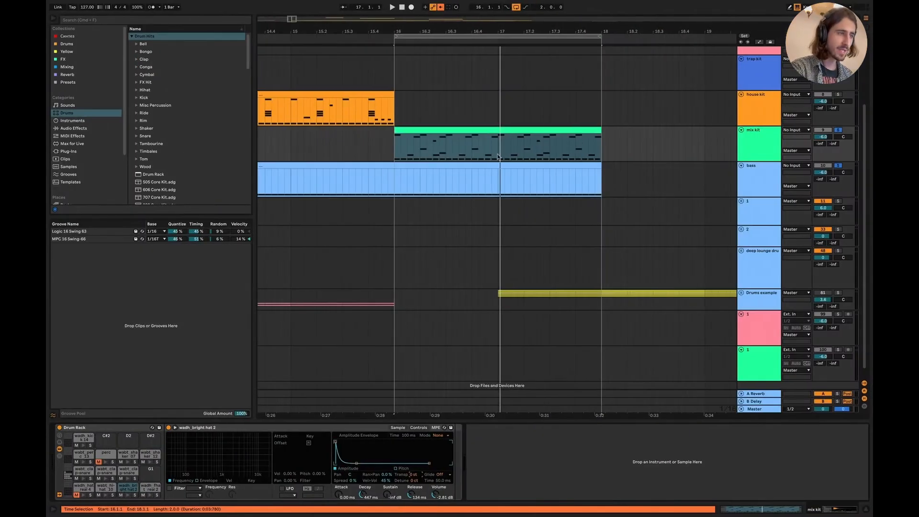
# Step: Try a lower transposition on the wadh_hat_real 4 sample while the groove plays
pyautogui.click(78, 493)
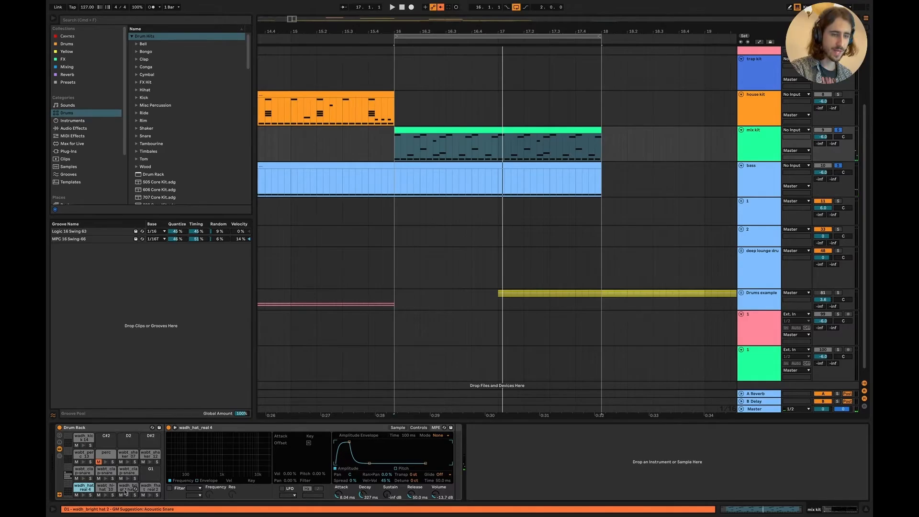
pyautogui.doubleClick(82, 492)
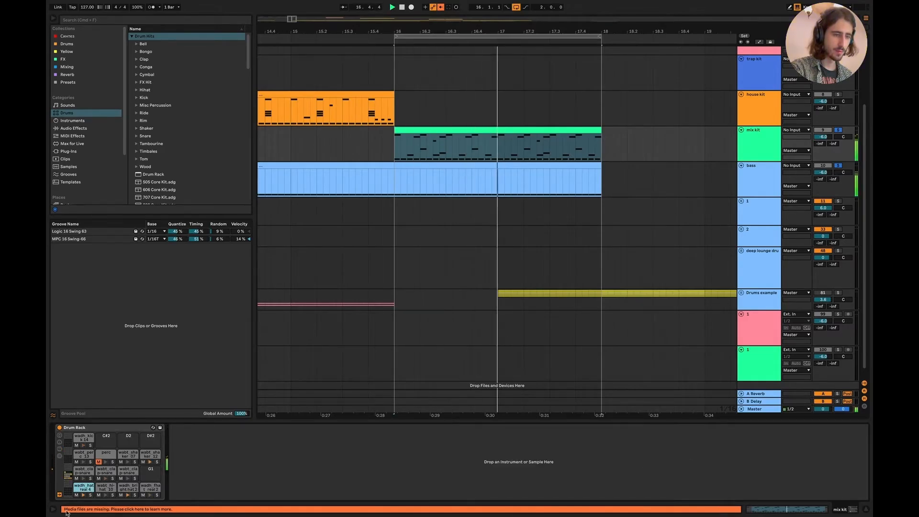
pyautogui.click(82, 491)
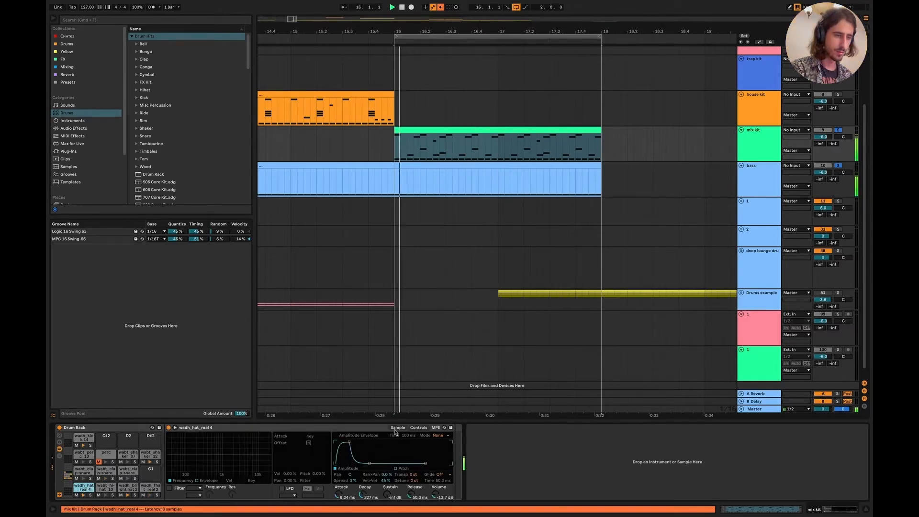
pyautogui.moveTo(413, 475); pyautogui.dragTo(414, 488)
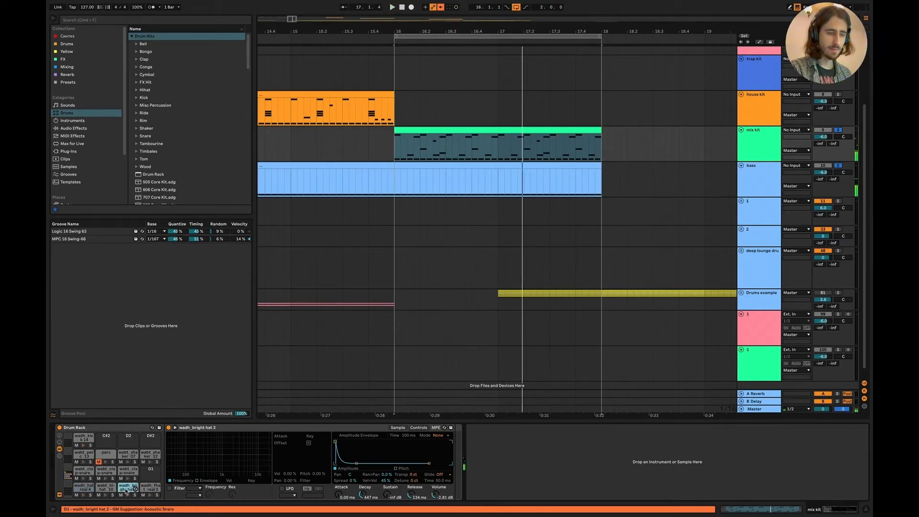
# Step: Transpose the wadh_bright hat 2 sample to -7 st, stop playback and bring up the wadh_hat_real 4 sample
pyautogui.moveTo(413, 474); pyautogui.dragTo(414, 484)
pyautogui.press('space')
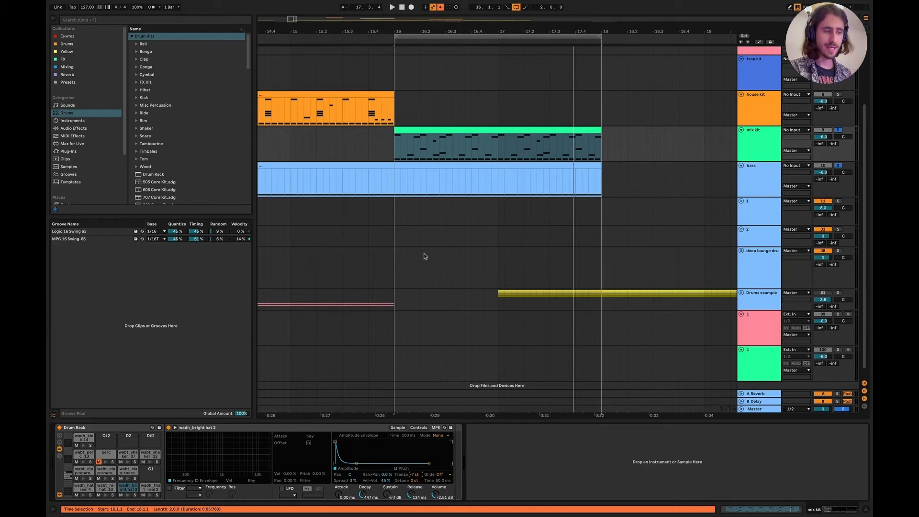
pyautogui.click(84, 487)
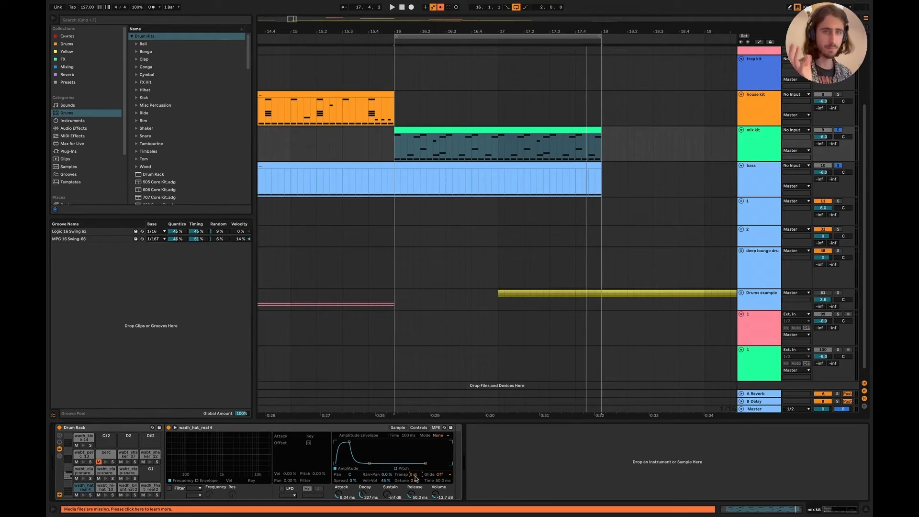
# Step: Switch to the Keynote presentation and advance to the "Layering" slide
pyautogui.press('super+Tab')
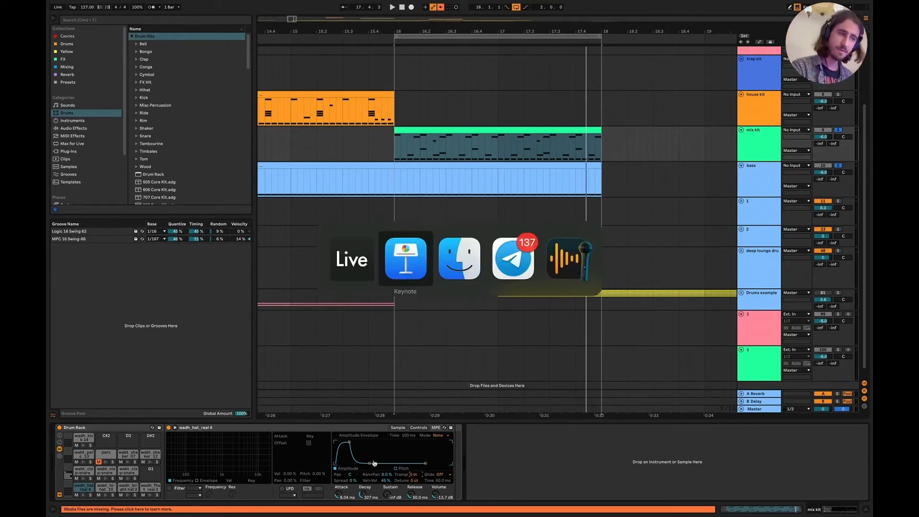
pyautogui.press('Down')
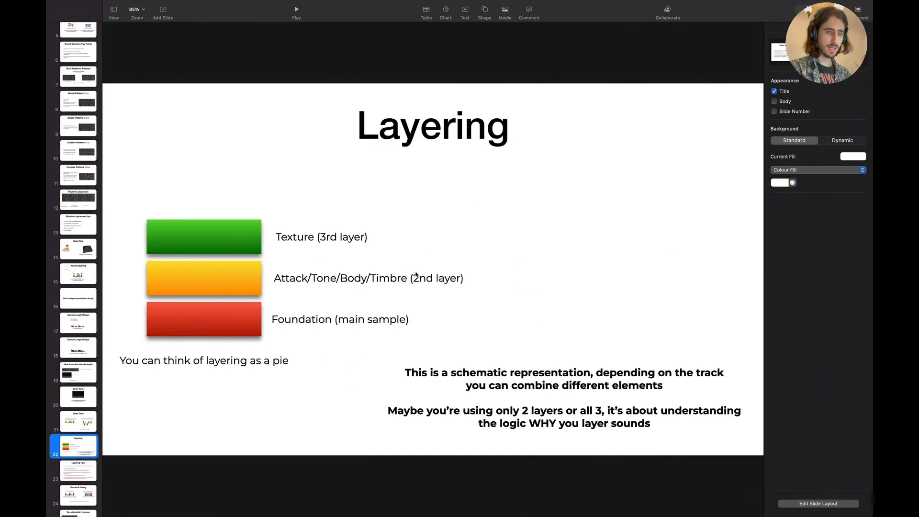
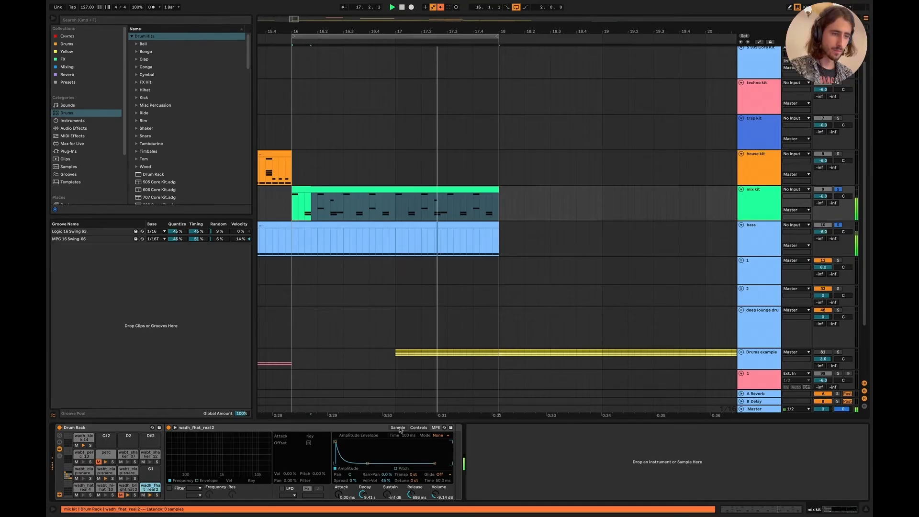
# Step: Show the wadh_fhat_real 2 waveform and compare it with wadh_bright hat 2 by toggling the two pads' mutes during playback
pyautogui.click(398, 427)
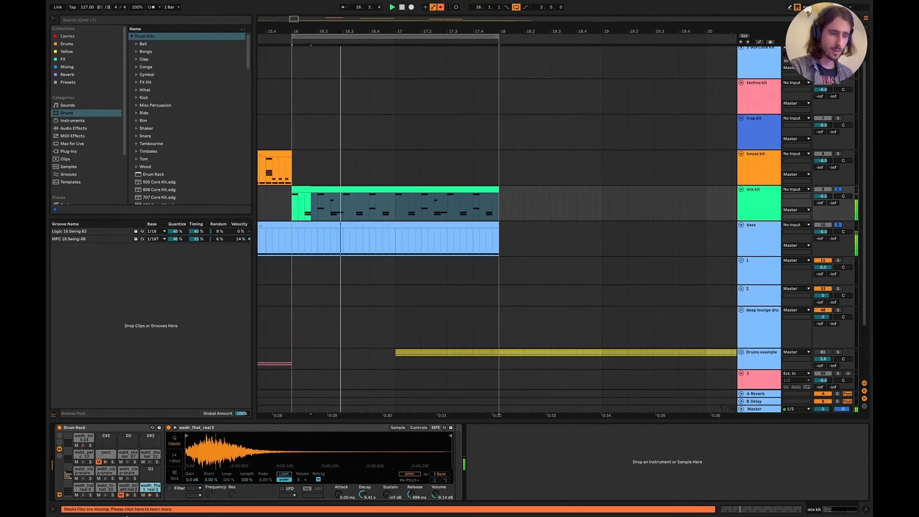
pyautogui.click(122, 495)
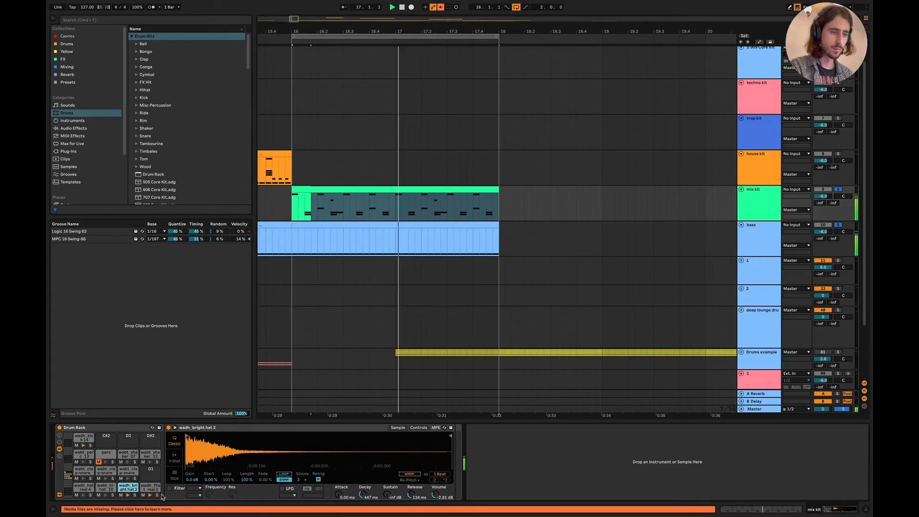
pyautogui.click(143, 495)
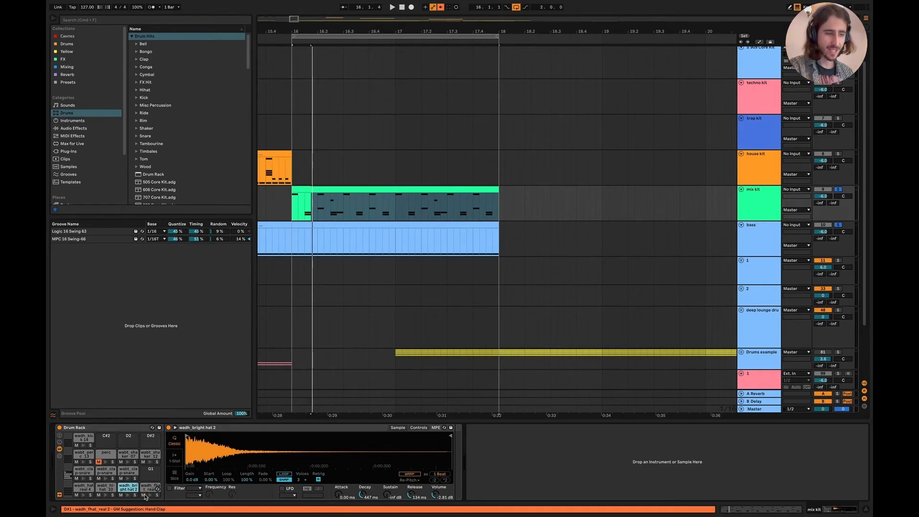
pyautogui.press('space')
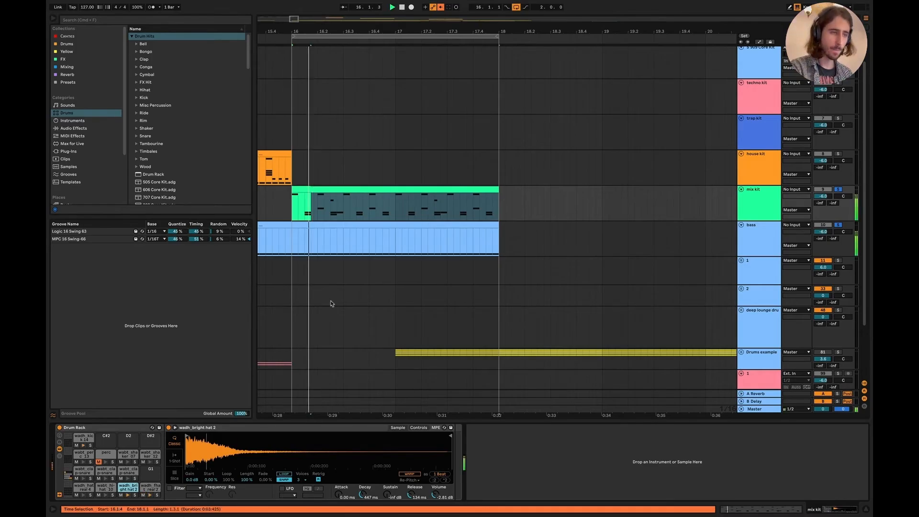
# Step: Set the wadh_fhat_real 2 volume to -8.00 dB during playback and compare its waveform with wadh_bright hat 2
pyautogui.click(150, 489)
pyautogui.moveTo(387, 495); pyautogui.dragTo(387, 512)
pyautogui.moveTo(441, 494)
pyautogui.mouseDown()
pyautogui.moveTo(441, 481)
pyautogui.moveTo(439, 504)
pyautogui.mouseUp()
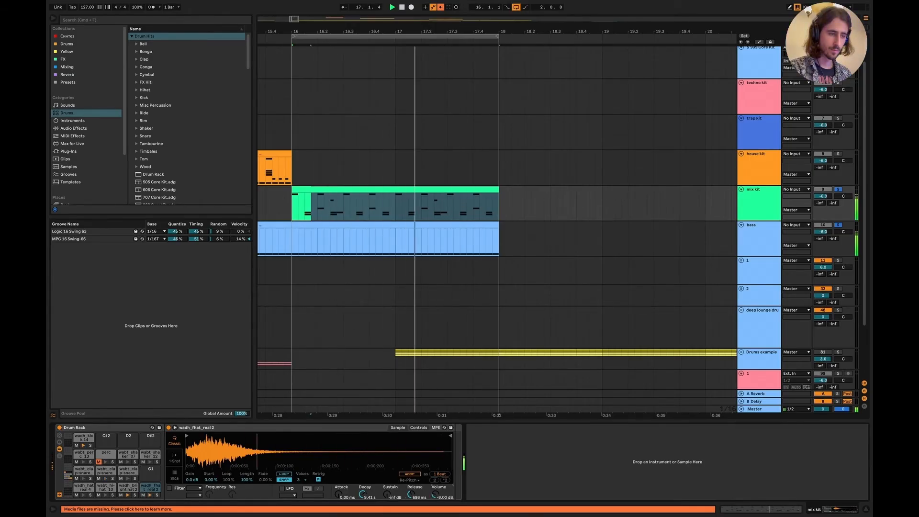
pyautogui.click(127, 487)
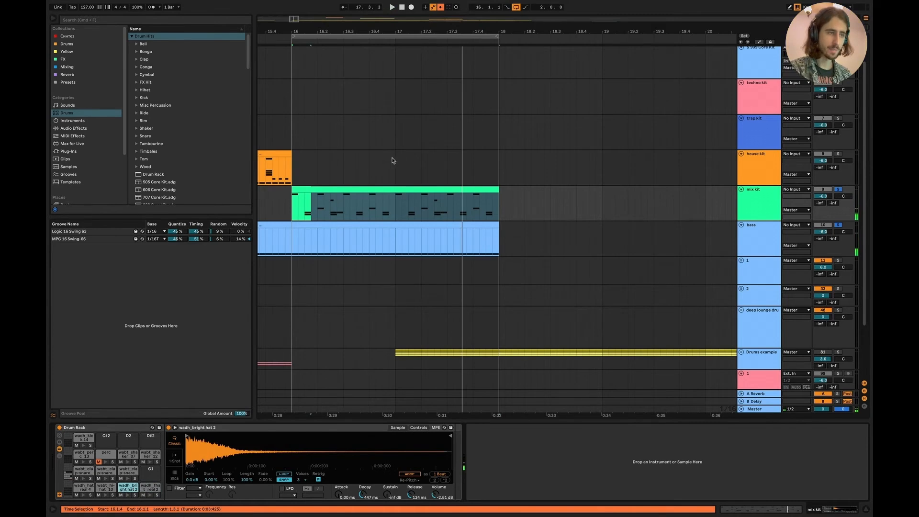
pyautogui.press('space')
# Step: Open the mix kit clip's notes and audition the wadh_bright hat 2, wadh_fhat_real 2, wabt_shaker_12 and wabt_shaker_07 rows
pyautogui.doubleClick(373, 188)
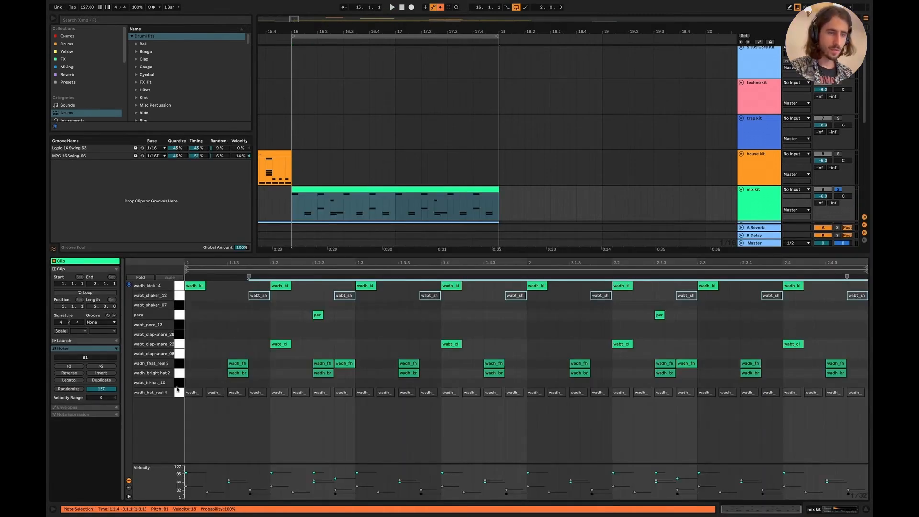
pyautogui.click(178, 374)
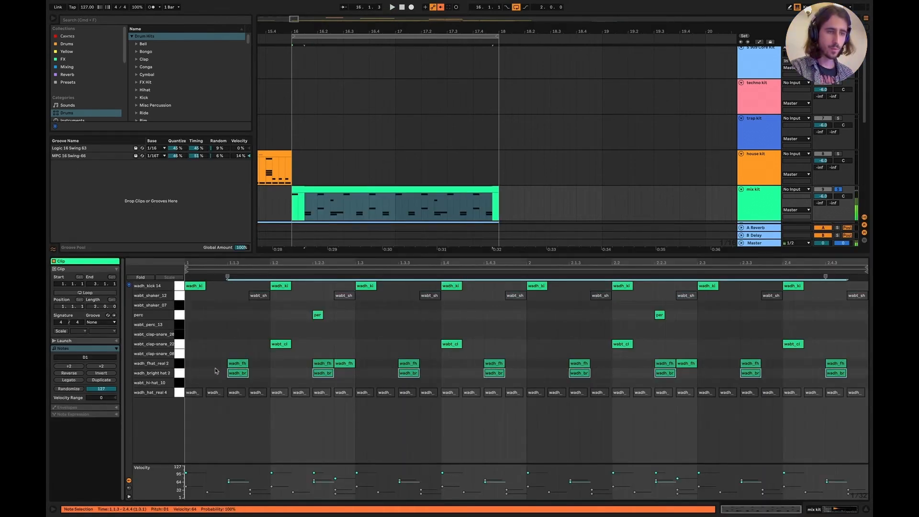
pyautogui.click(178, 364)
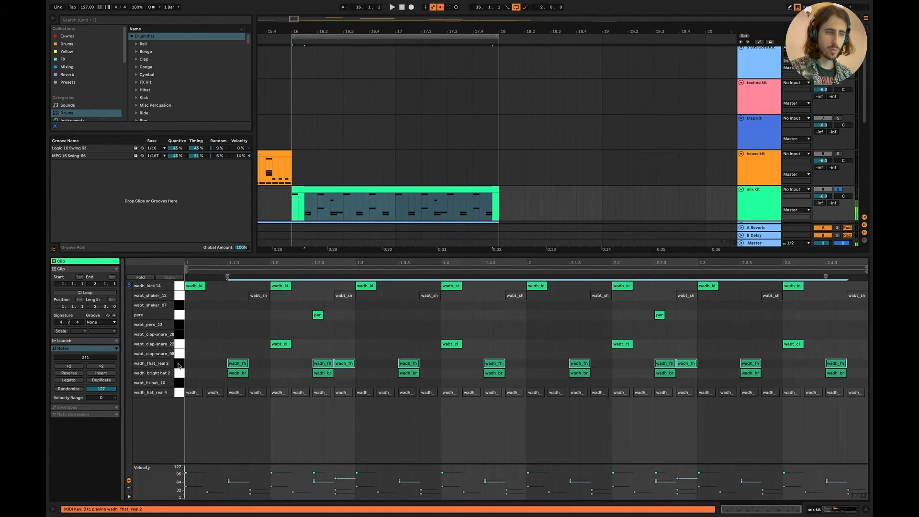
pyautogui.click(178, 296)
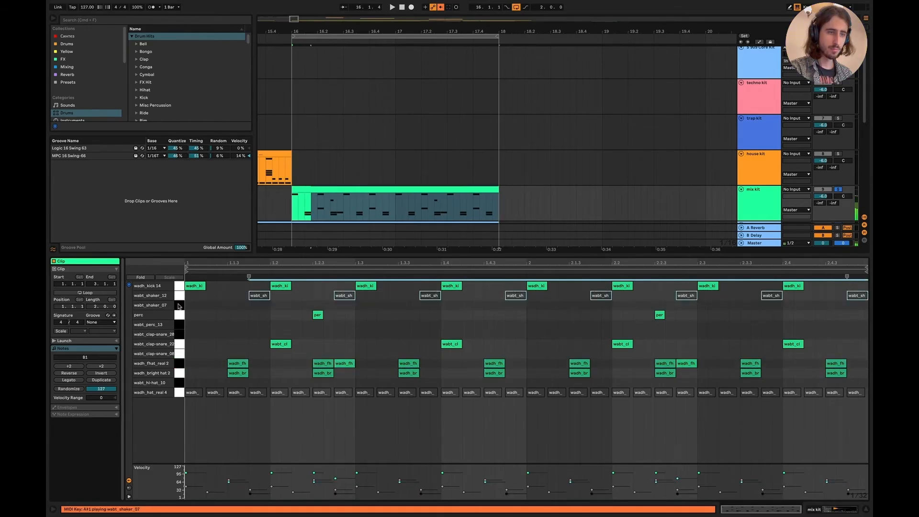
pyautogui.click(178, 307)
# Step: Duplicate all wadh_fhat_real 2 notes onto the wabt_shaker_07 row and play the clip
pyautogui.click(179, 365)
pyautogui.moveTo(238, 364); pyautogui.dragTo(238, 308)
pyautogui.press('space')
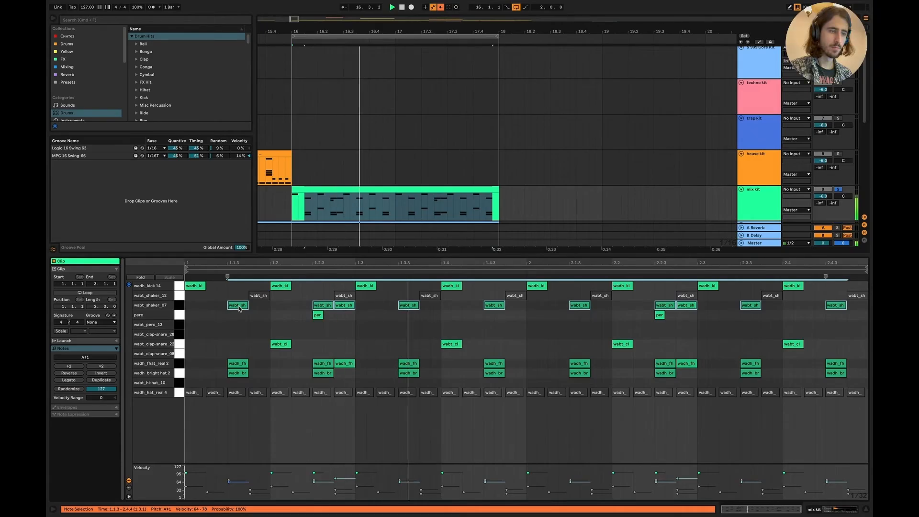
# Step: Delete the extra wabt_shaker_07 notes at 1.2.4 and 2.2.4 and replay the groove
pyautogui.press('space')
pyautogui.doubleClick(341, 307)
pyautogui.doubleClick(686, 305)
pyautogui.press('space')
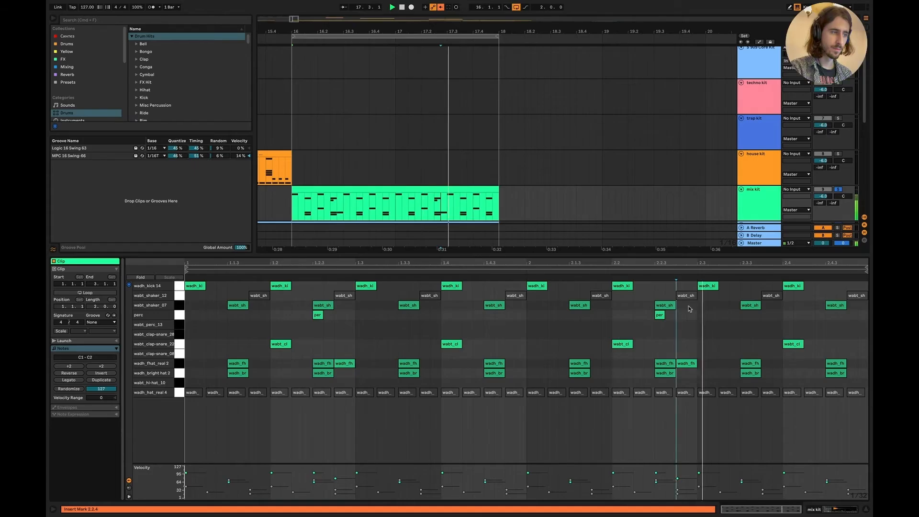
# Step: Show the wabt_shaker_07 amplitude envelope and, during playback, set its sustain to -inf dB and its decay to 1.86 s
pyautogui.hotkey('shift', 'Tab')
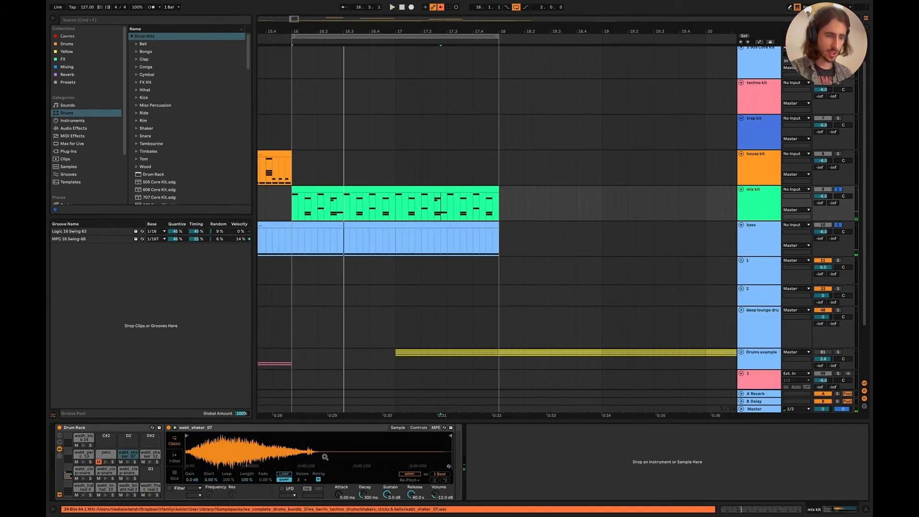
pyautogui.click(415, 427)
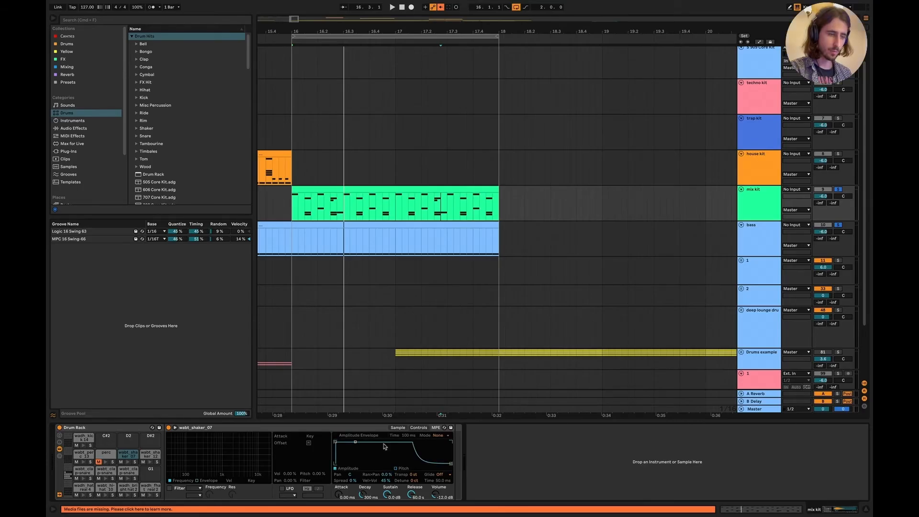
pyautogui.press('space')
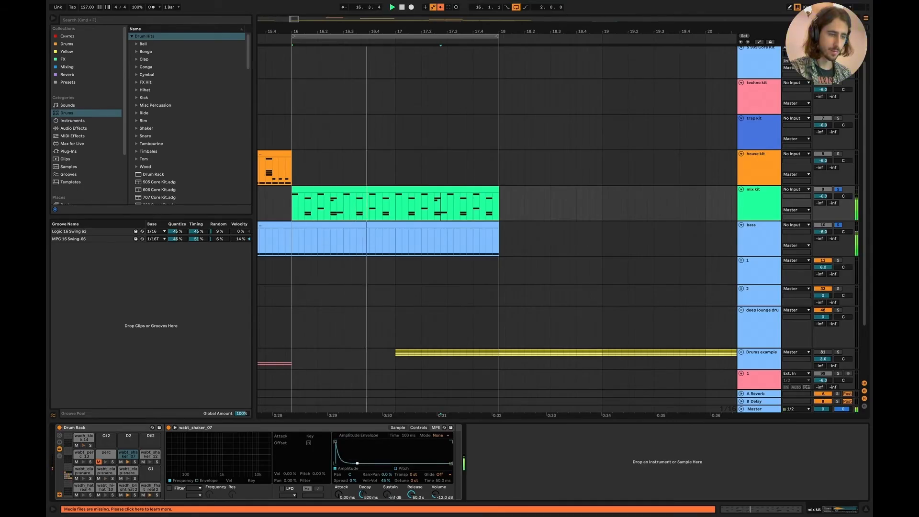
pyautogui.moveTo(357, 463); pyautogui.dragTo(374, 463)
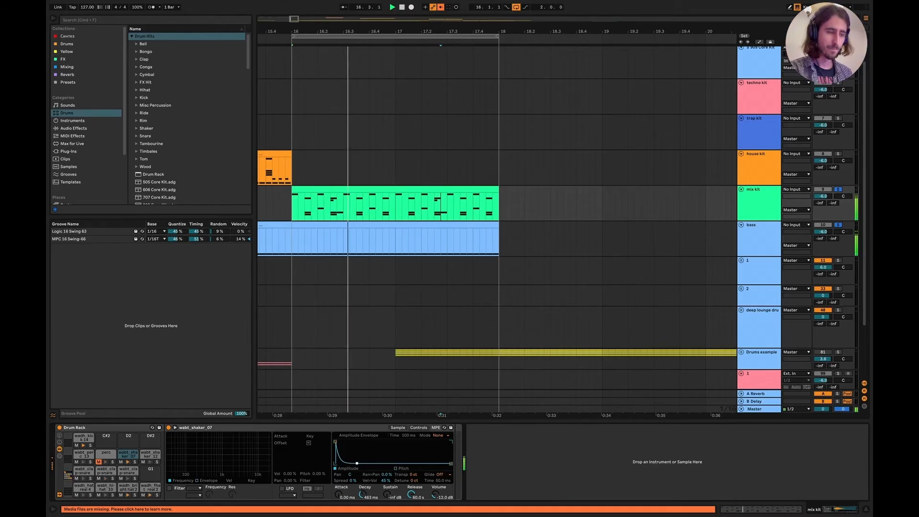
pyautogui.moveTo(364, 463); pyautogui.dragTo(364, 462)
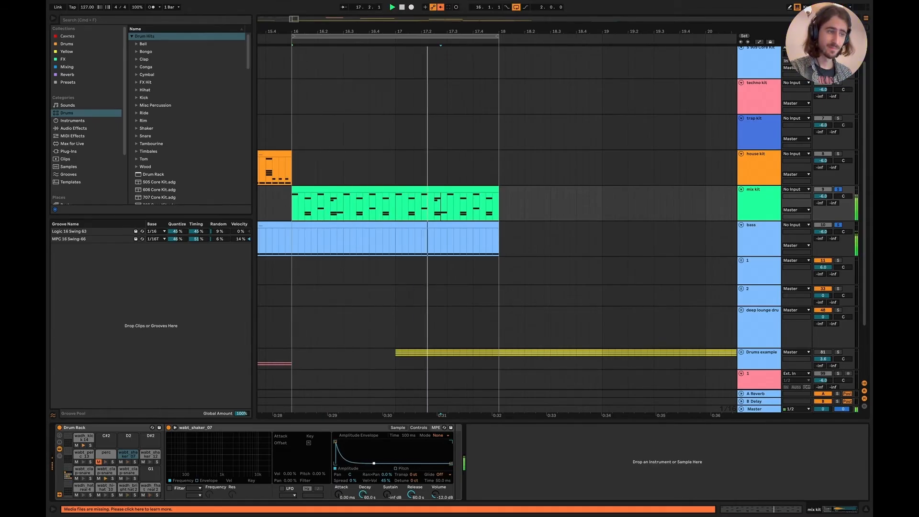
pyautogui.moveTo(374, 463)
pyautogui.mouseDown()
pyautogui.moveTo(353, 463)
pyautogui.moveTo(361, 464)
pyautogui.mouseUp()
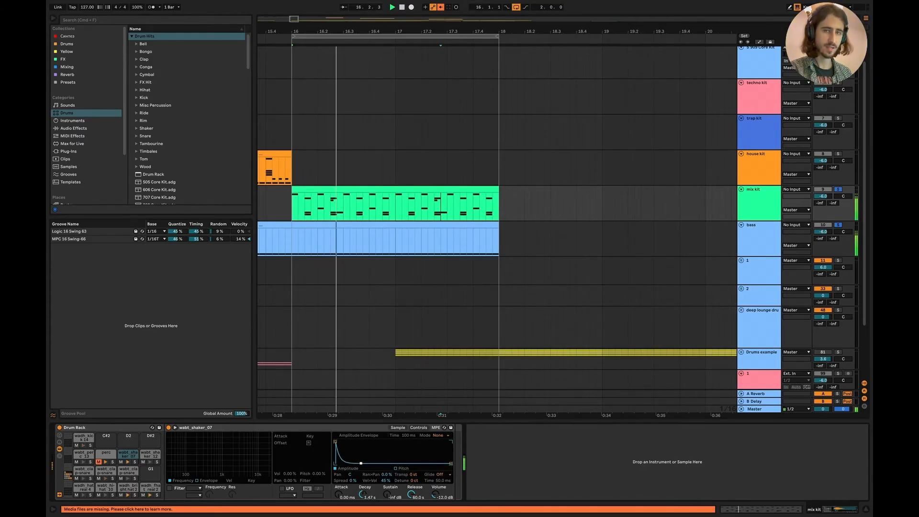
pyautogui.moveTo(361, 463); pyautogui.dragTo(361, 463)
# Step: Switch to the Keynote "Layering" slide for reference and return to Ableton Live
pyautogui.hotkey('ctrl', 'Left')
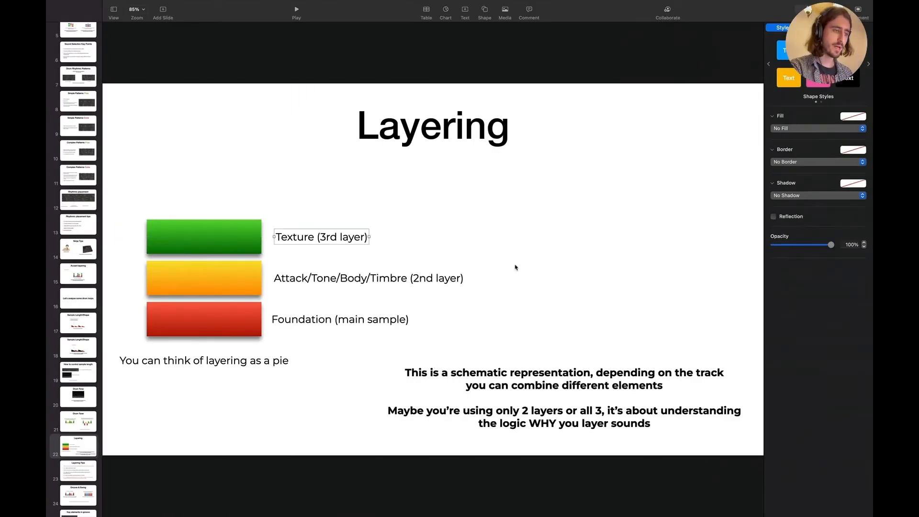
pyautogui.hotkey('ctrl', 'Right')
# Step: Unfold the deep lounge group track and its nested drums group around bar 81
pyautogui.hscroll(10, 475, 261)
pyautogui.scroll(-3, 476, 260)
pyautogui.hscroll(7, 475, 260)
pyautogui.hscroll(11, 725, 240)
pyautogui.scroll(-5, 725, 240)
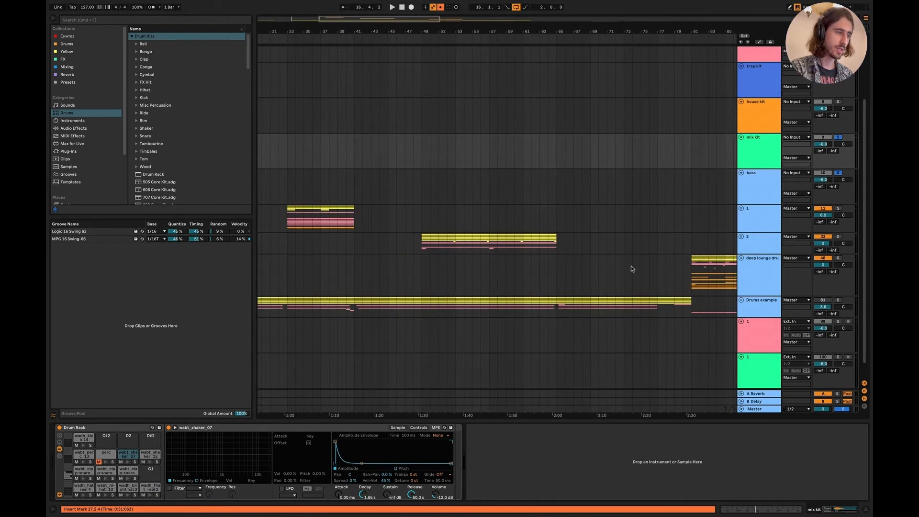
pyautogui.hscroll(8, 632, 269)
pyautogui.scroll(1, 632, 269)
pyautogui.click(741, 264)
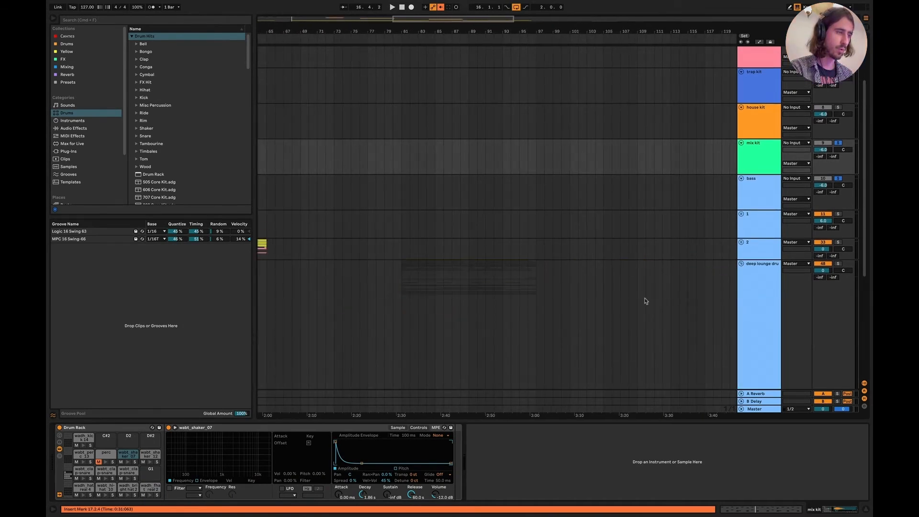
pyautogui.scroll(-5, 415, 339)
pyautogui.scroll(3, 388, 213)
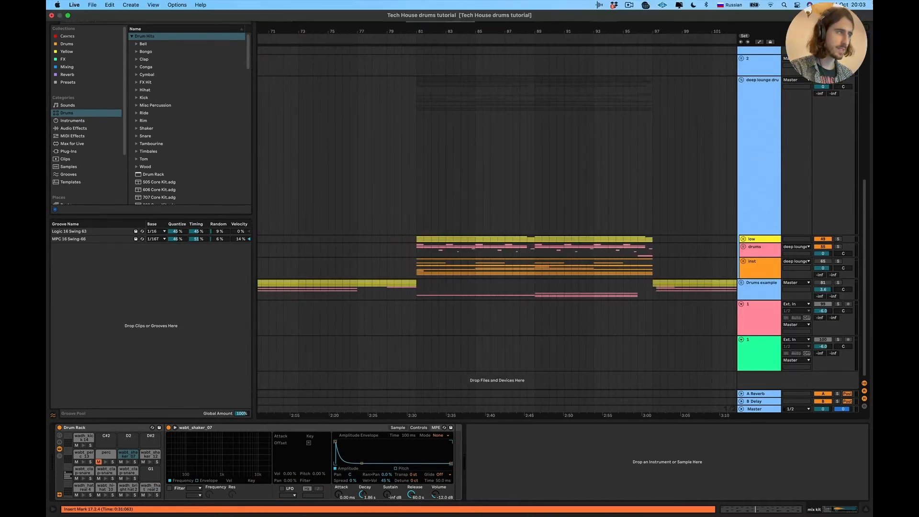
pyautogui.click(743, 247)
pyautogui.scroll(4, 492, 287)
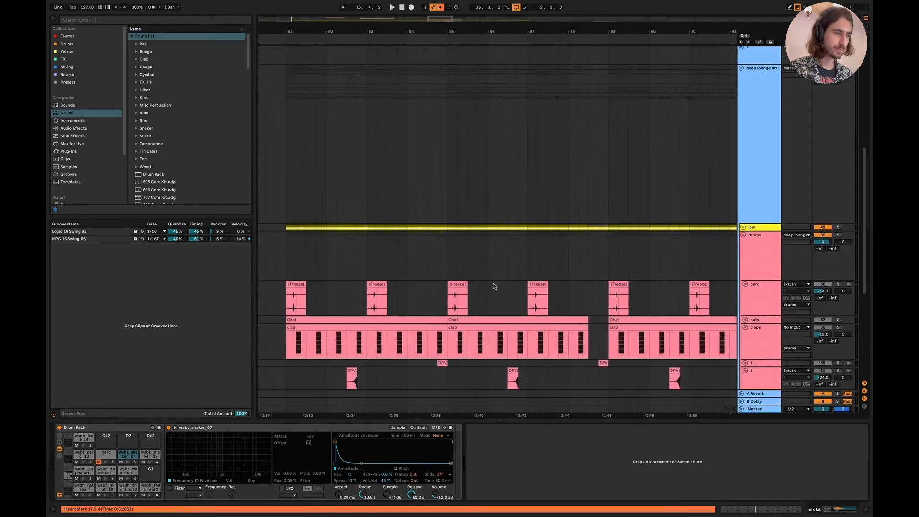
# Step: Solo the claps track and open the notes of its first clap clip at bar 81
pyautogui.scroll(-5, 492, 287)
pyautogui.hscroll(-1, 534, 259)
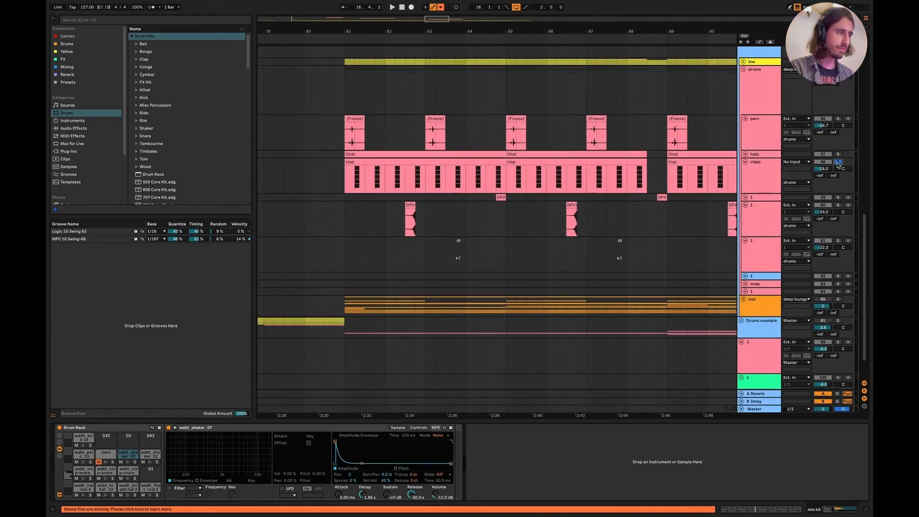
pyautogui.click(349, 178)
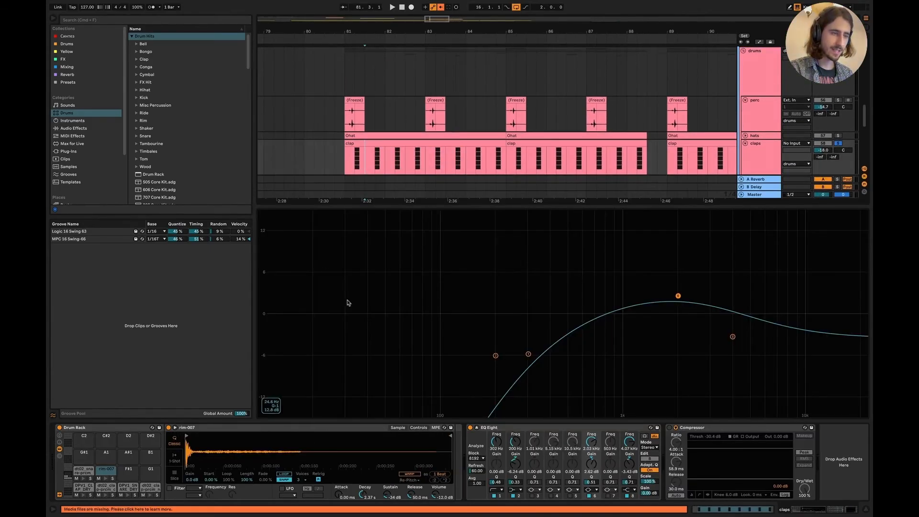
pyautogui.doubleClick(361, 144)
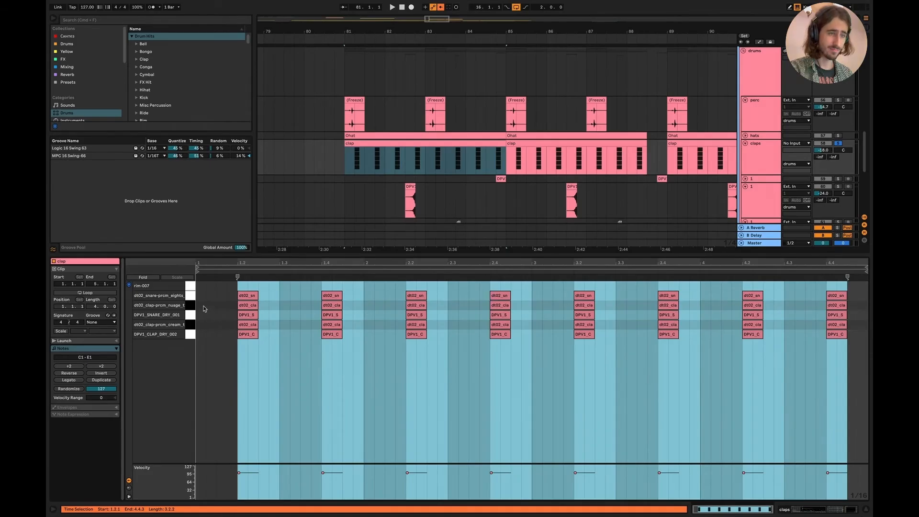
# Step: Show the claps track's drum rack and look through the samples on its layered clap and snare pads
pyautogui.click(193, 306)
pyautogui.scroll(10, 767, 169)
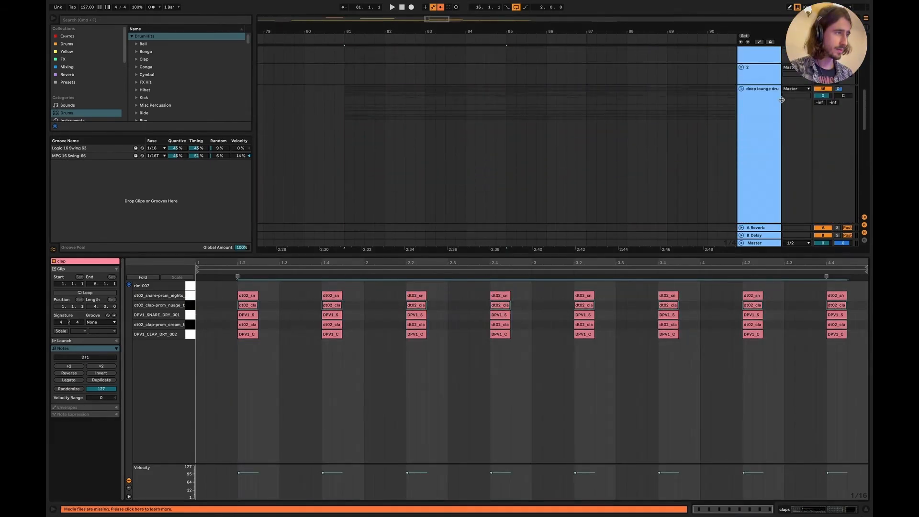
pyautogui.scroll(-5, 781, 99)
pyautogui.click(771, 162)
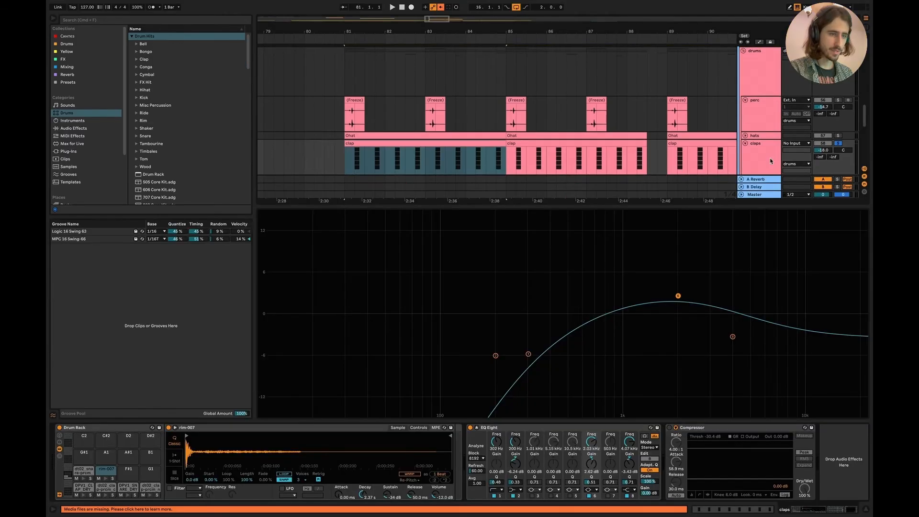
pyautogui.click(89, 472)
pyautogui.click(84, 486)
pyautogui.click(106, 487)
pyautogui.click(128, 486)
pyautogui.click(148, 487)
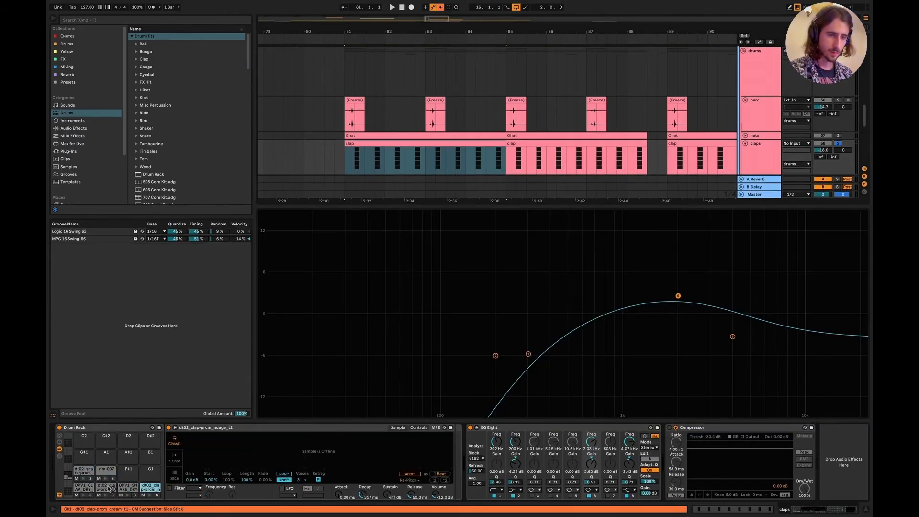
# Step: Show the DPV1_CLAP_DRY_002 sample, play the claps from bar 81 and mute that pad
pyautogui.click(85, 487)
pyautogui.press('space')
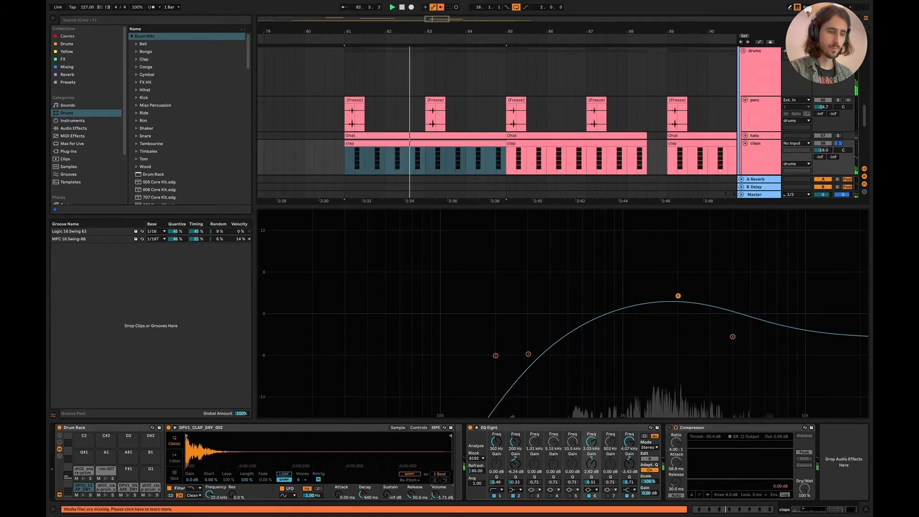
pyautogui.click(77, 496)
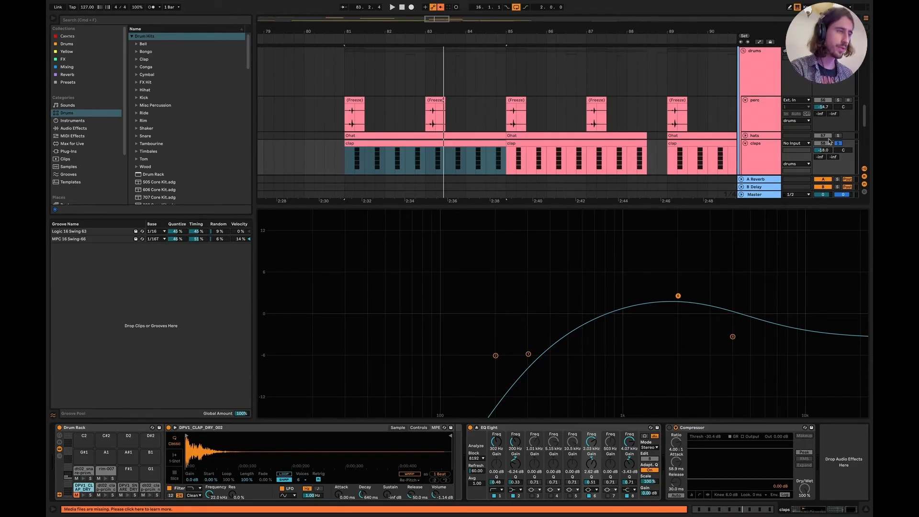
# Step: Unfold the hats track, solo it and play its first Ohat clip from bar 81
pyautogui.click(745, 135)
pyautogui.click(352, 136)
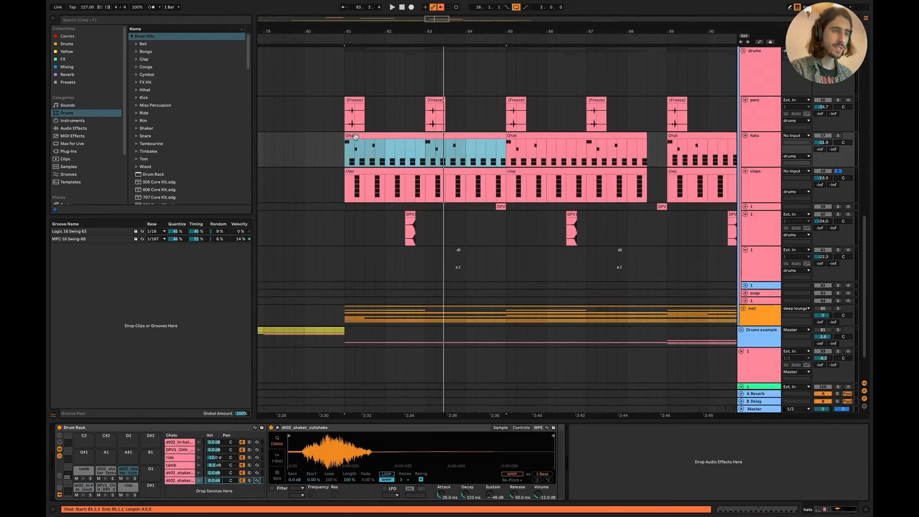
pyautogui.press('space')
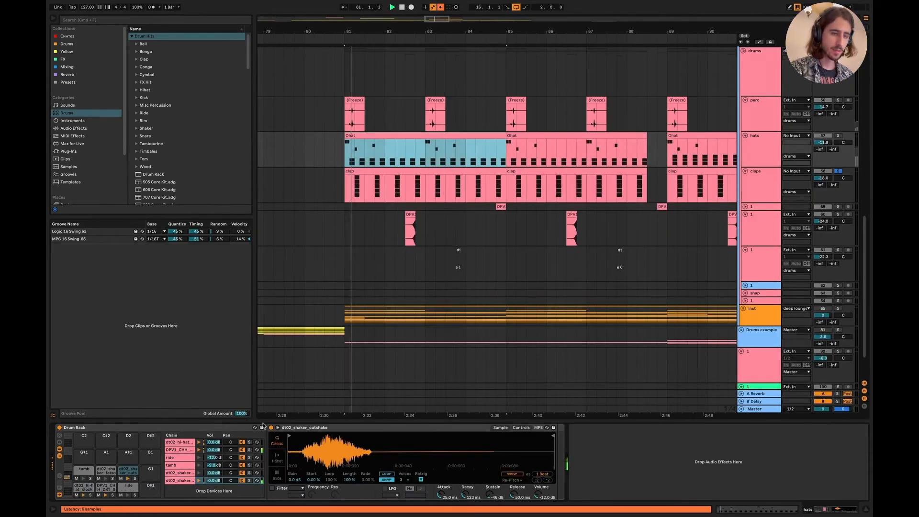
pyautogui.press('space')
pyautogui.click(841, 137)
pyautogui.click(838, 136)
pyautogui.press('space')
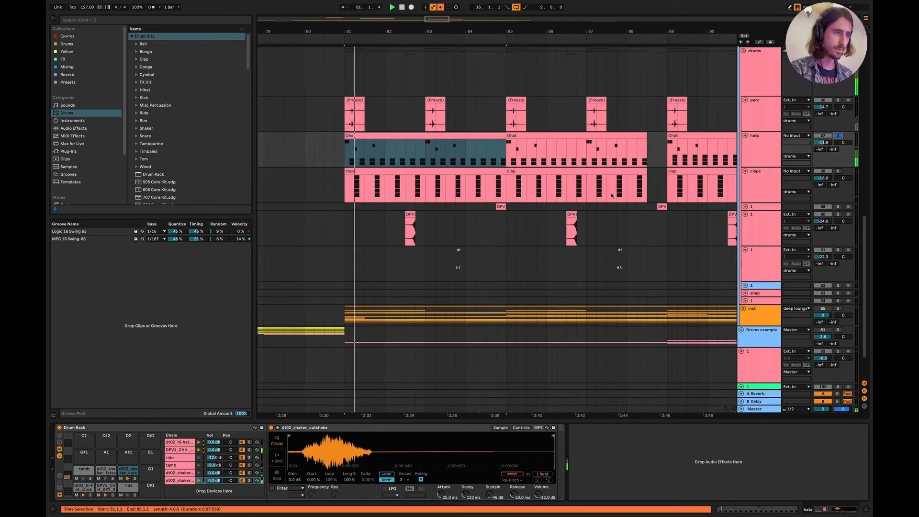
# Step: Open the notes of the first Ohat clip, audition two of its samples and return to the hats drum rack
pyautogui.doubleClick(392, 136)
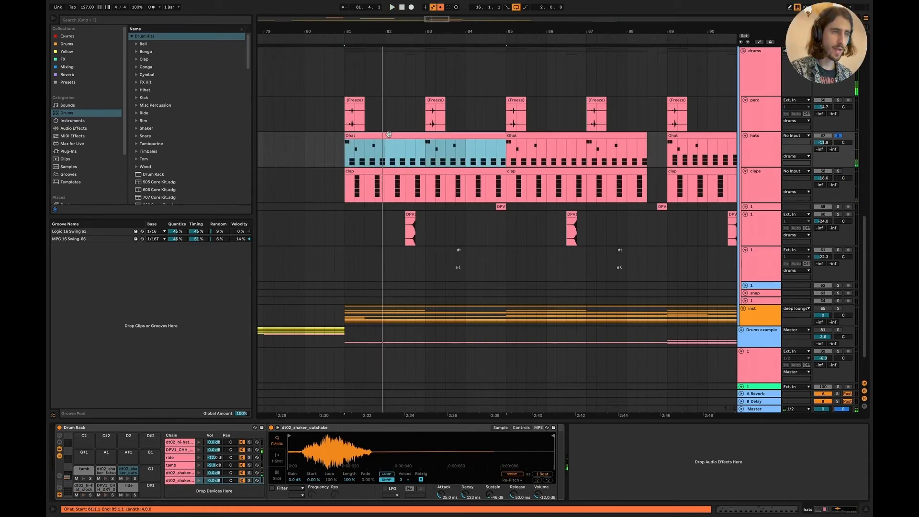
pyautogui.click(194, 325)
pyautogui.click(190, 334)
pyautogui.doubleClick(762, 136)
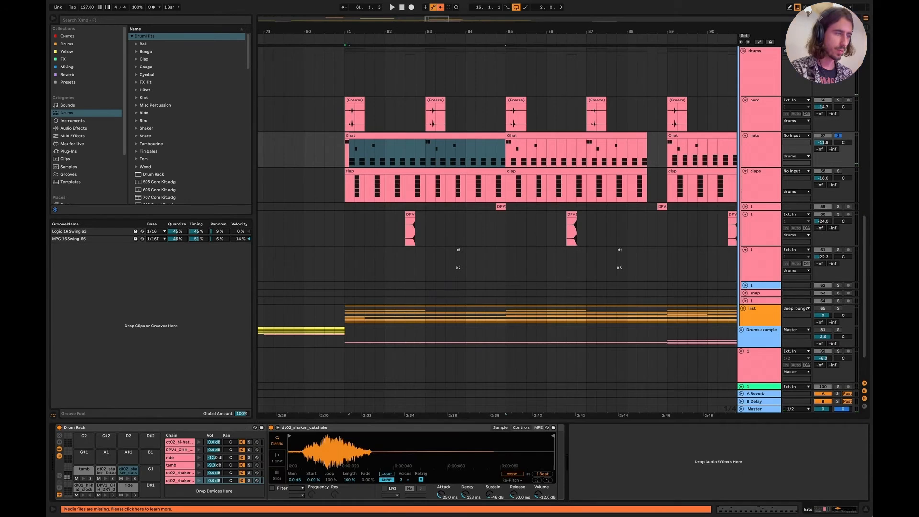
# Step: Hide the hats device view and fold the drums group track inside the deep lounge group
pyautogui.click(866, 509)
pyautogui.hscroll(-1, 446, 296)
pyautogui.hscroll(-7, 446, 297)
pyautogui.scroll(-5, 445, 296)
pyautogui.scroll(3, 446, 297)
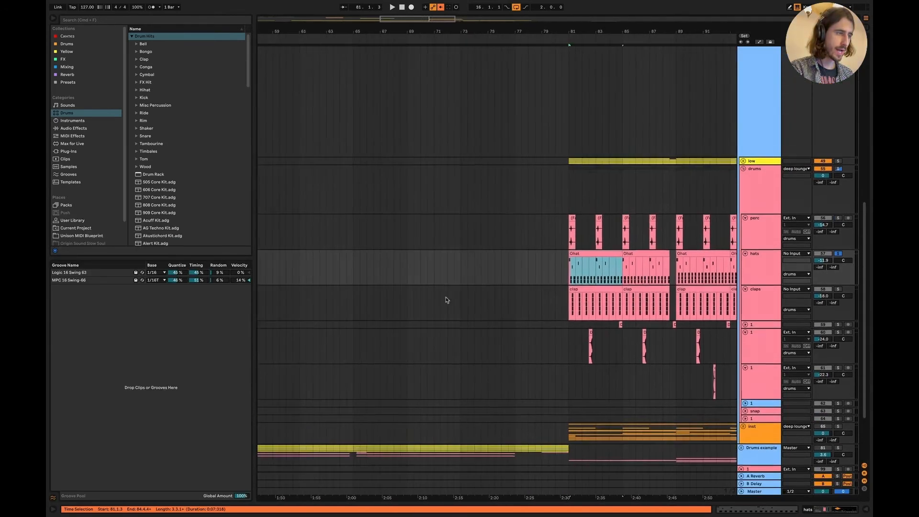
pyautogui.hscroll(-6, 446, 297)
pyautogui.click(755, 205)
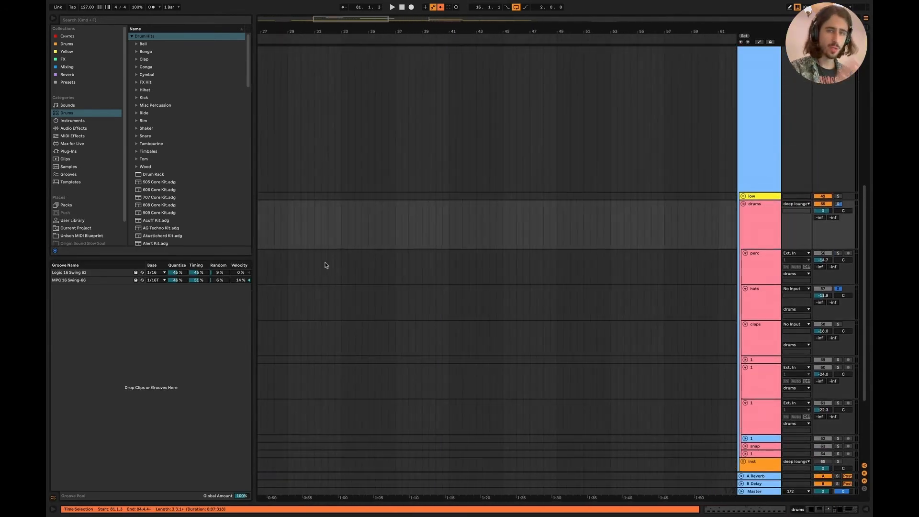
pyautogui.scroll(-1, 326, 266)
pyautogui.hscroll(-10, 326, 266)
pyautogui.scroll(1, 326, 265)
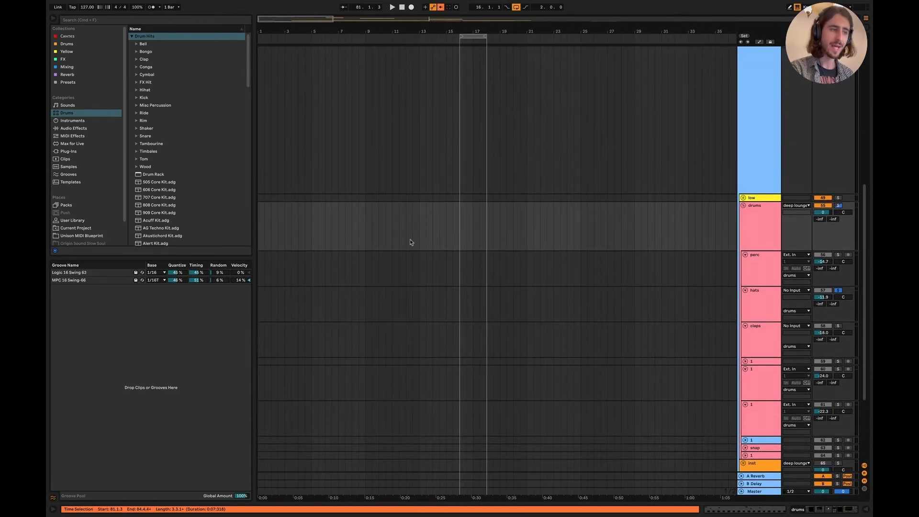
pyautogui.click(744, 206)
# Step: Switch to Keynote and show the "Layering Tips" slide
pyautogui.press('super+Tab')
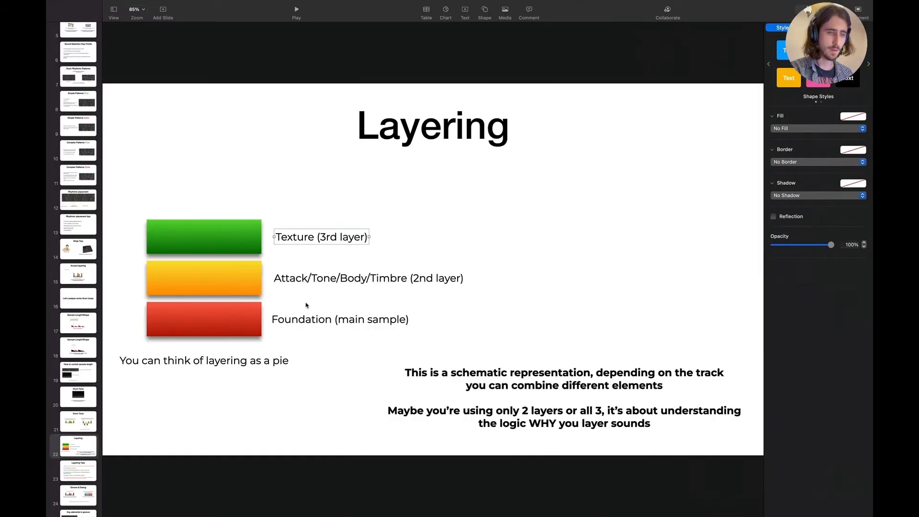
pyautogui.click(63, 469)
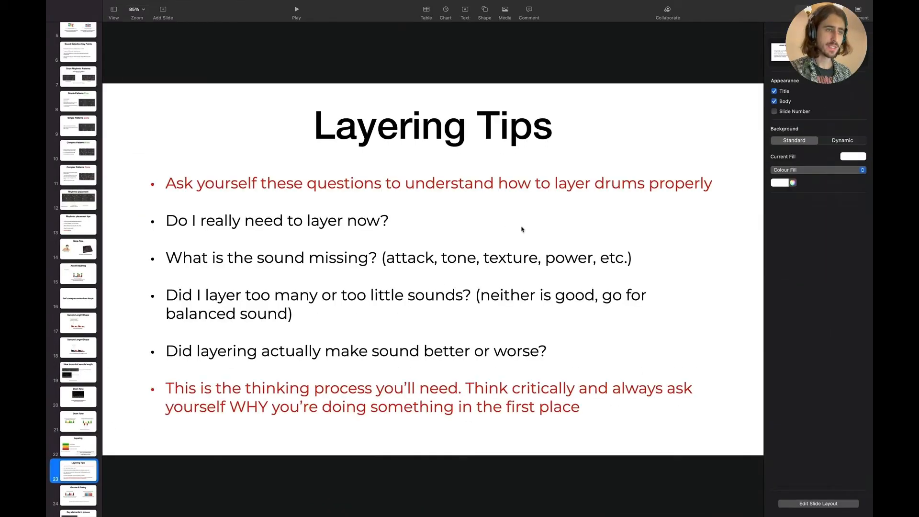
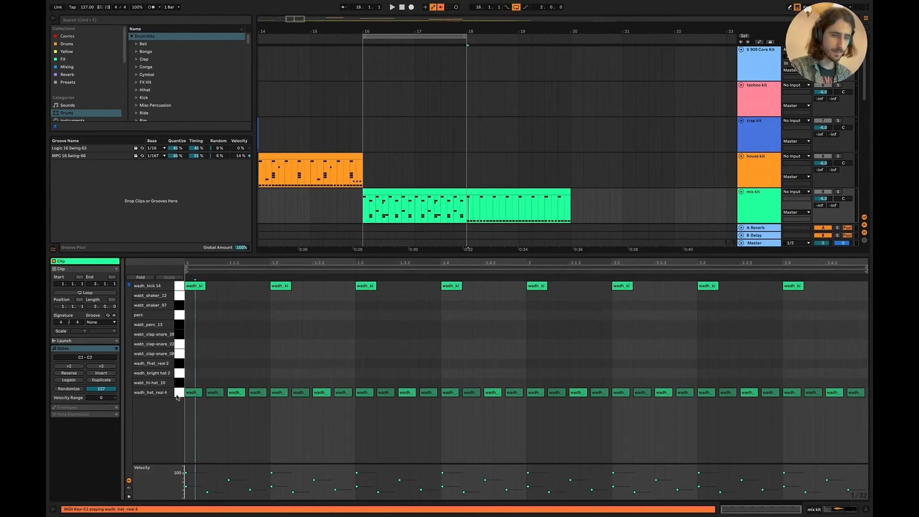
# Step: Raise all wadh_hat_real 4 notes to velocity 127, solo the mix kit track and play its clip from bar 18
pyautogui.click(177, 395)
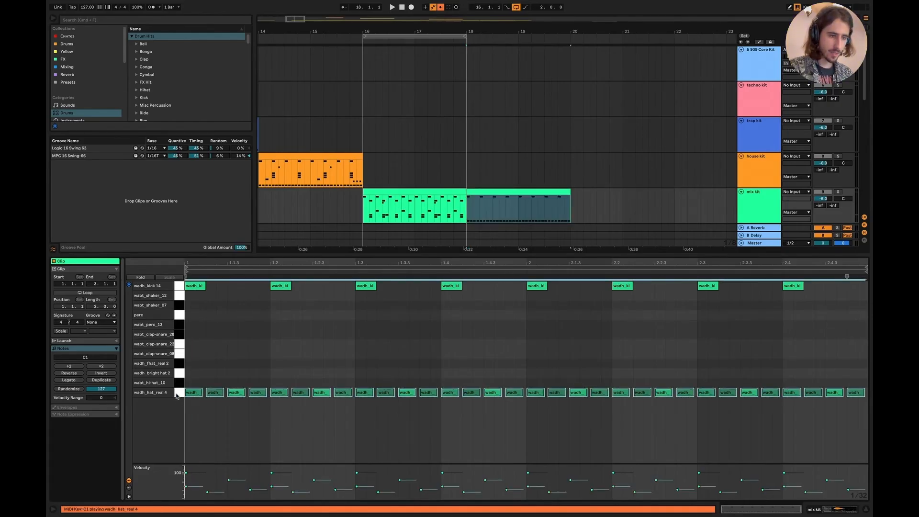
pyautogui.moveTo(293, 492); pyautogui.dragTo(293, 465)
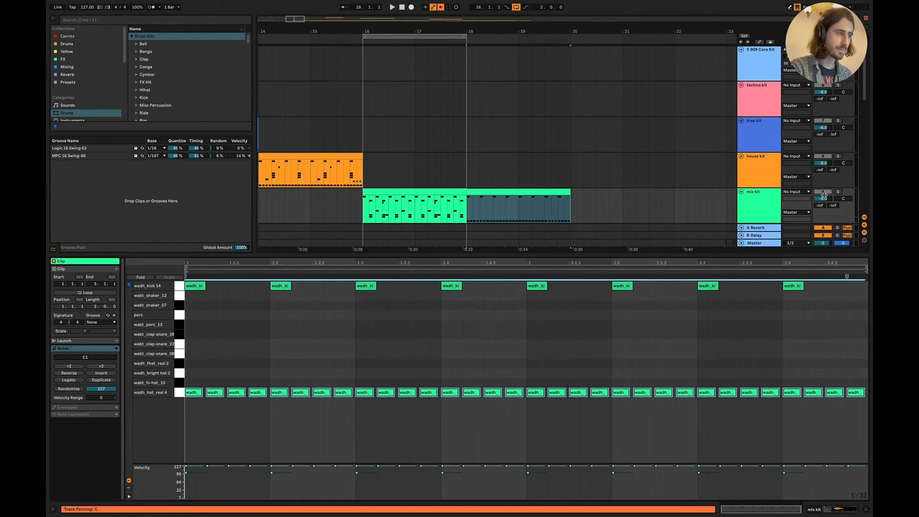
pyautogui.click(837, 192)
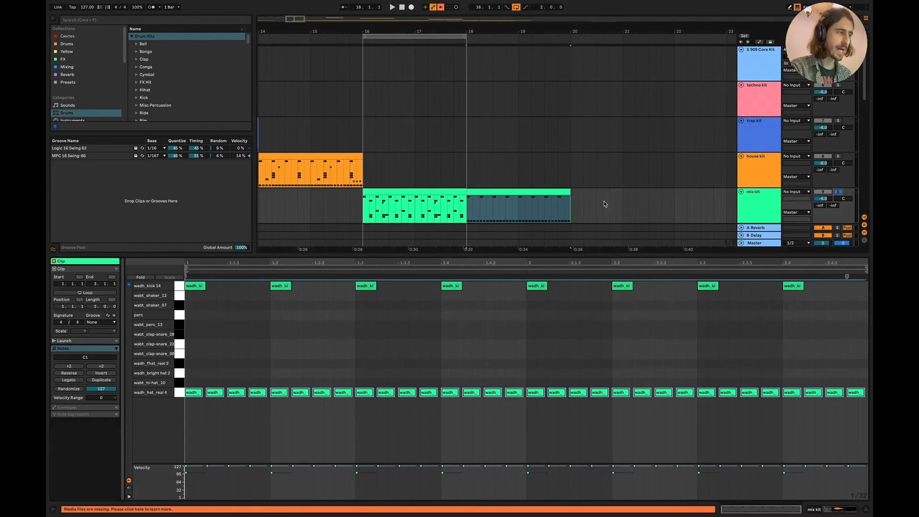
pyautogui.click(468, 215)
pyautogui.press('space')
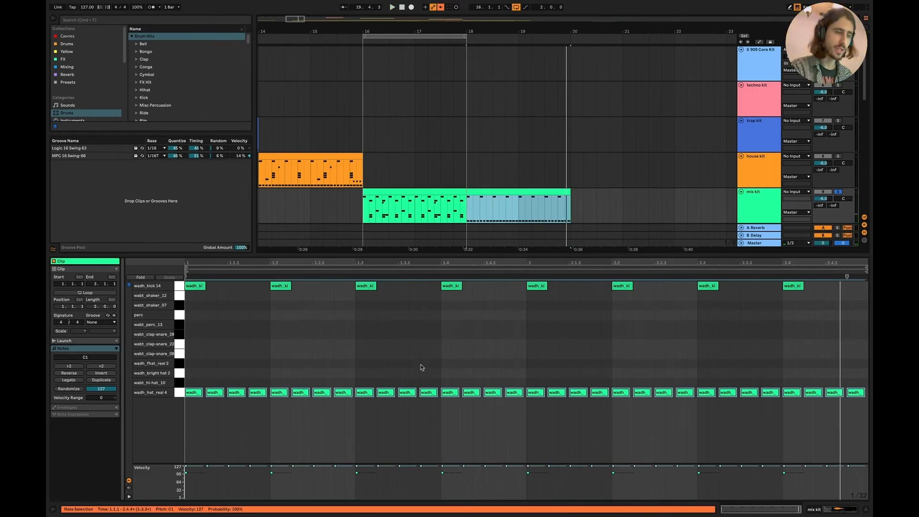
# Step: Undo the hat velocity change, replay the mix kit clip and enlarge its velocity lane
pyautogui.press('super+z')
pyautogui.press('space')
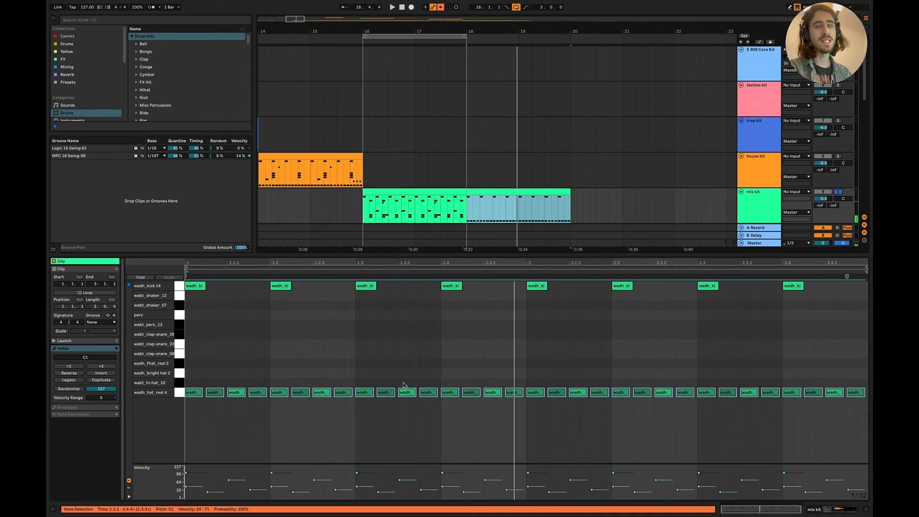
pyautogui.moveTo(324, 463); pyautogui.dragTo(326, 410)
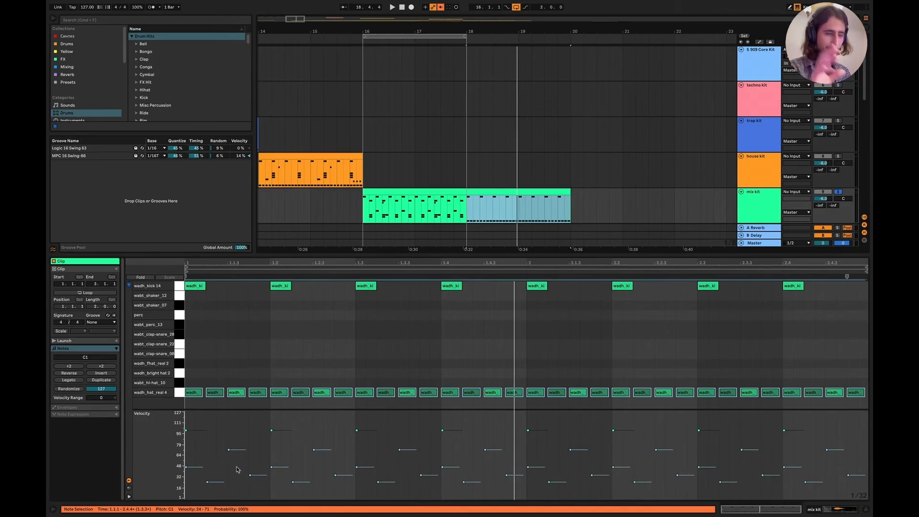
# Step: Select the hat notes of the first two beats, refer to the Keynote "Key elements in groove" slide and return to Ableton Live
pyautogui.moveTo(187, 380); pyautogui.dragTo(355, 409)
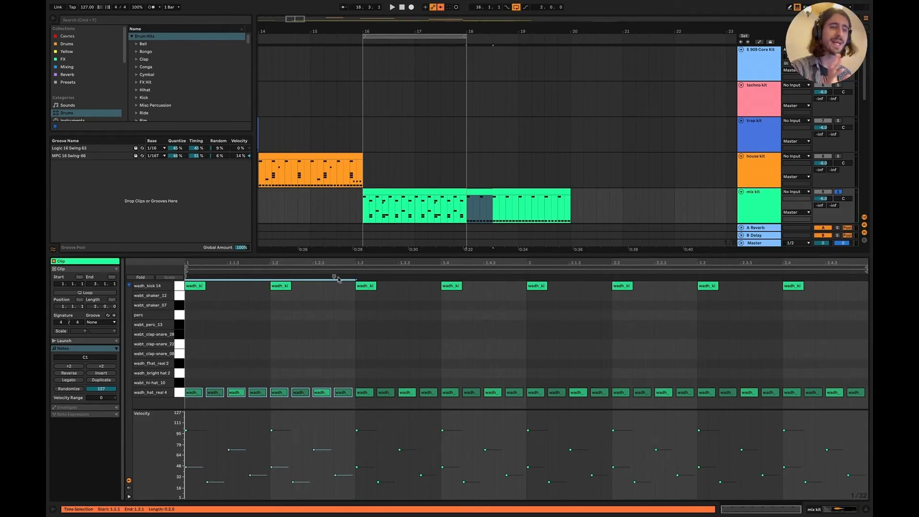
pyautogui.press('super+Tab')
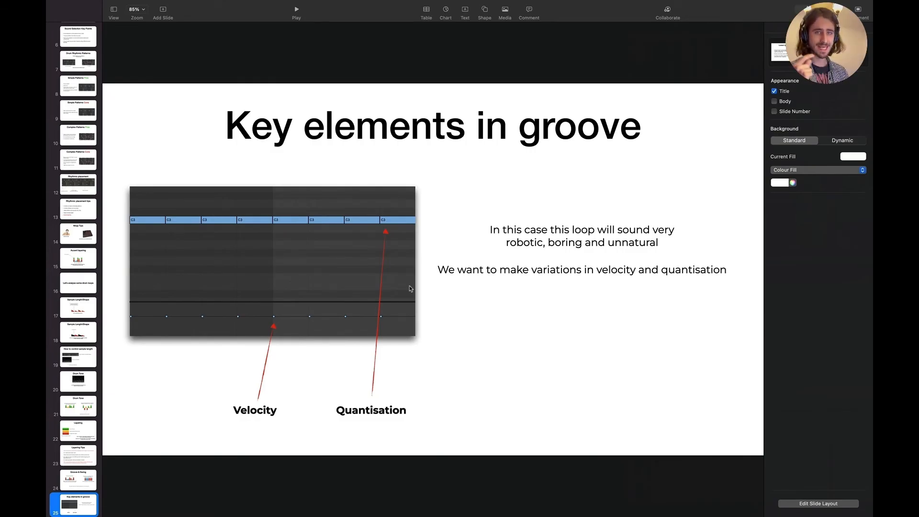
pyautogui.press('super+Tab')
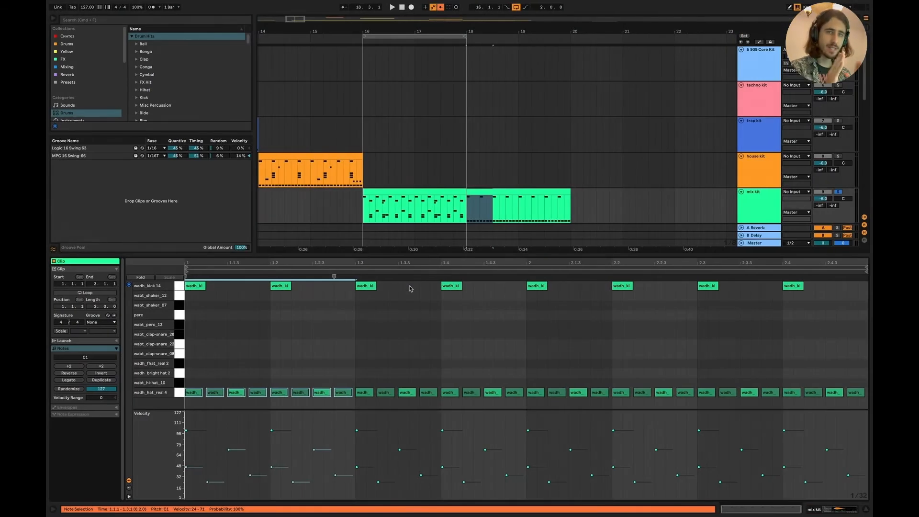
# Step: Select every second wadh_hat_real 4 note across the clip's first bar
pyautogui.click(261, 348)
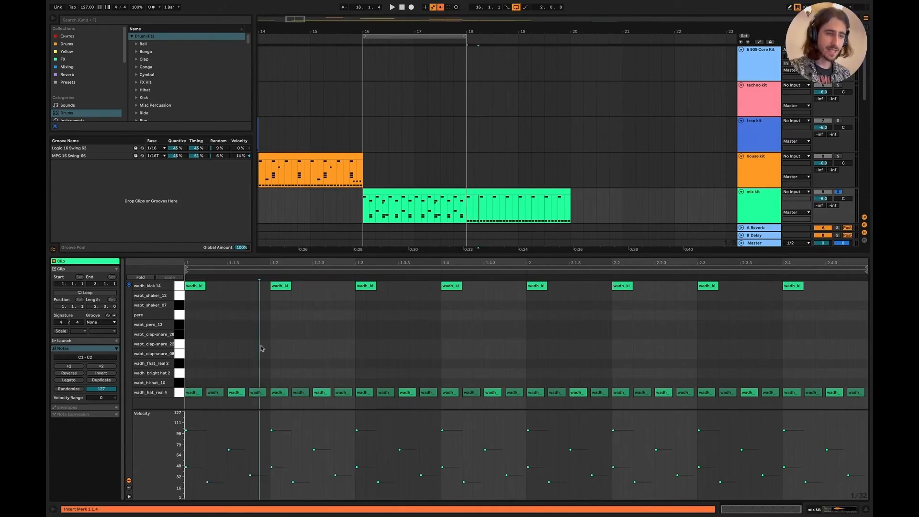
pyautogui.click(257, 392)
pyautogui.keyDown('shift'); pyautogui.click(214, 392); pyautogui.keyUp('shift')
pyautogui.keyDown('shift'); pyautogui.click(300, 392); pyautogui.keyUp('shift')
pyautogui.keyDown('shift'); pyautogui.click(341, 392); pyautogui.keyUp('shift')
pyautogui.keyDown('shift'); pyautogui.click(384, 393); pyautogui.keyUp('shift')
pyautogui.keyDown('shift'); pyautogui.click(426, 392); pyautogui.keyUp('shift')
pyautogui.keyDown('shift'); pyautogui.click(469, 393); pyautogui.keyUp('shift')
pyautogui.keyDown('shift'); pyautogui.click(512, 392); pyautogui.keyUp('shift')
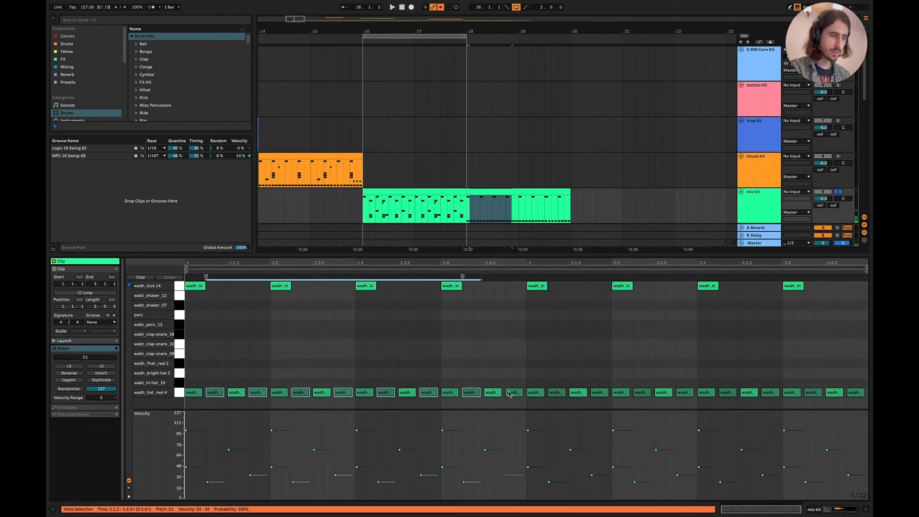
# Step: Set the clip's note grid to a fixed 1/16
pyautogui.scroll(3, 207, 376)
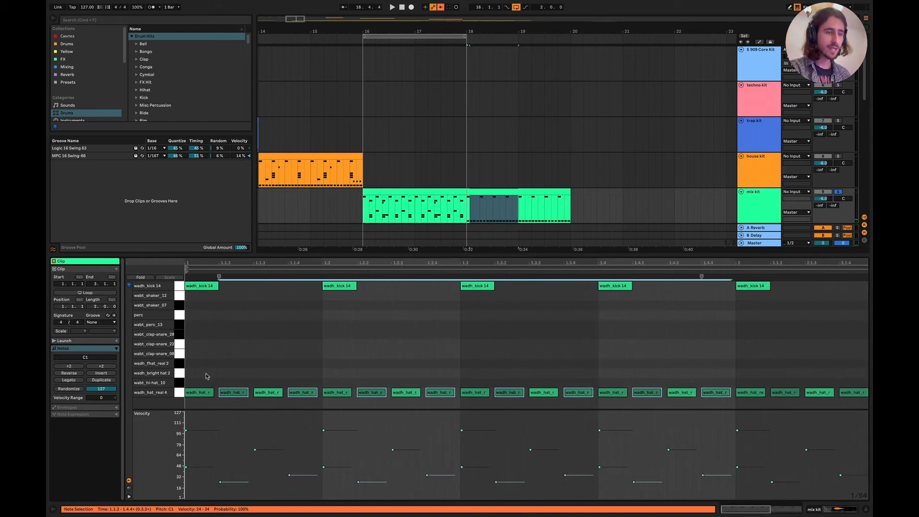
pyautogui.rightClick(245, 366)
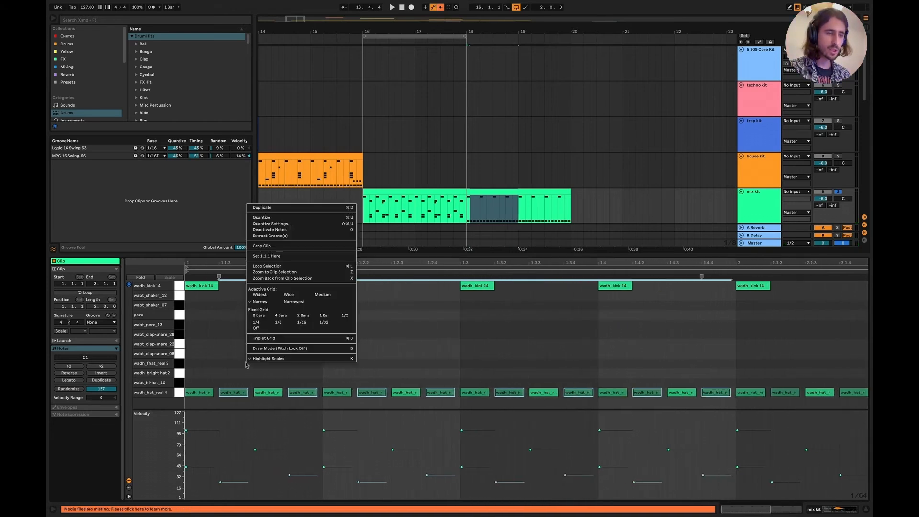
pyautogui.click(302, 320)
# Step: Try shifting the selected hat notes slightly late, play the clip and move the notes back onto the grid
pyautogui.moveTo(227, 397); pyautogui.dragTo(230, 396)
pyautogui.press('space')
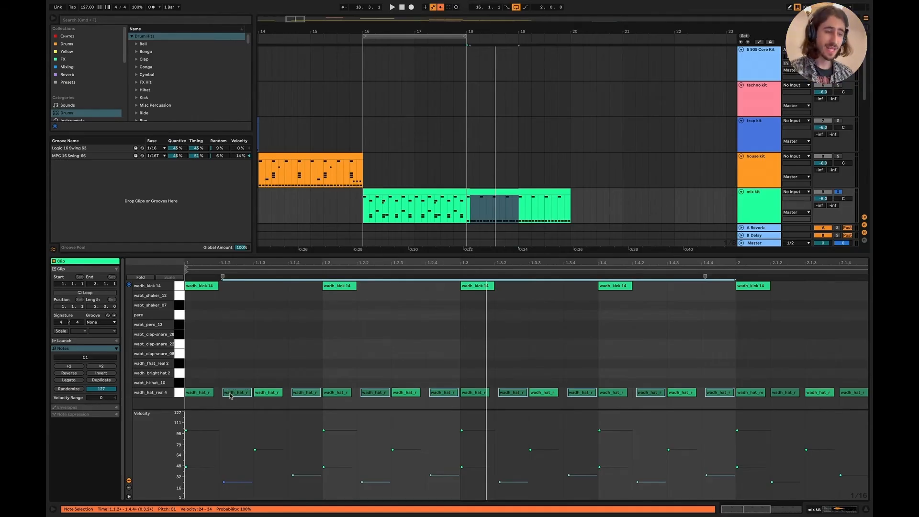
pyautogui.press('super+Left')
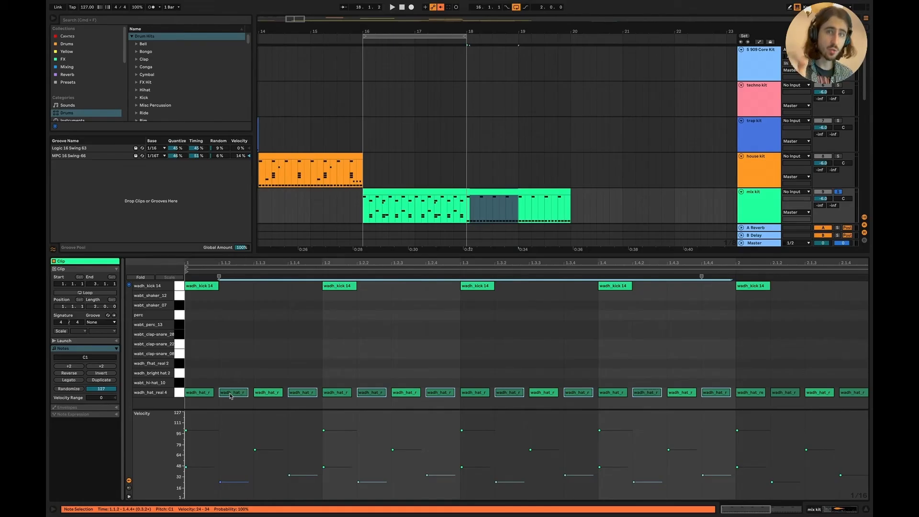
# Step: Review the clip's groove choices and browse the Grooves library to the Swing 16ths grooves
pyautogui.click(98, 323)
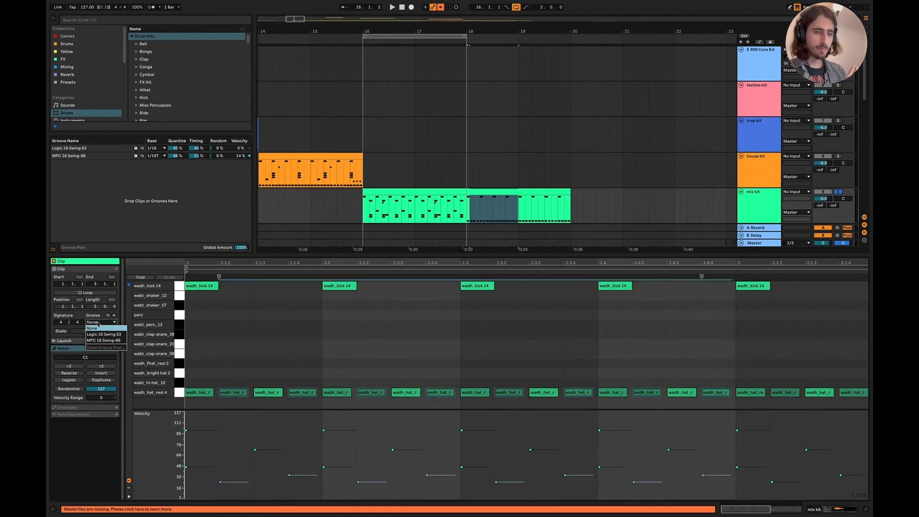
pyautogui.click(98, 323)
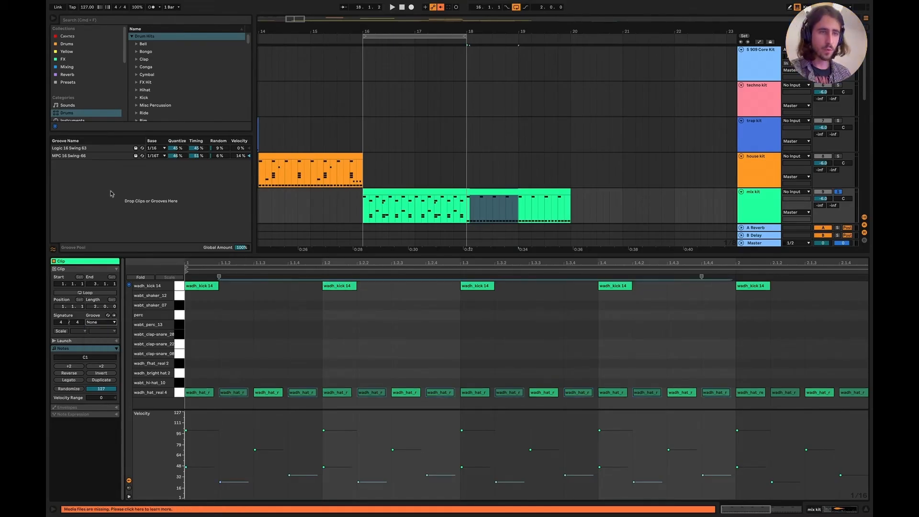
pyautogui.scroll(-5, 86, 77)
pyautogui.click(68, 76)
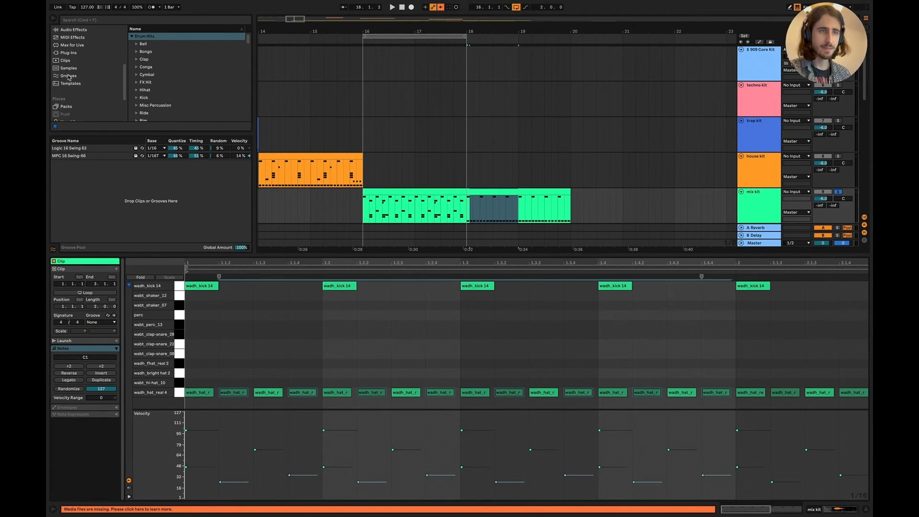
pyautogui.scroll(-2, 160, 79)
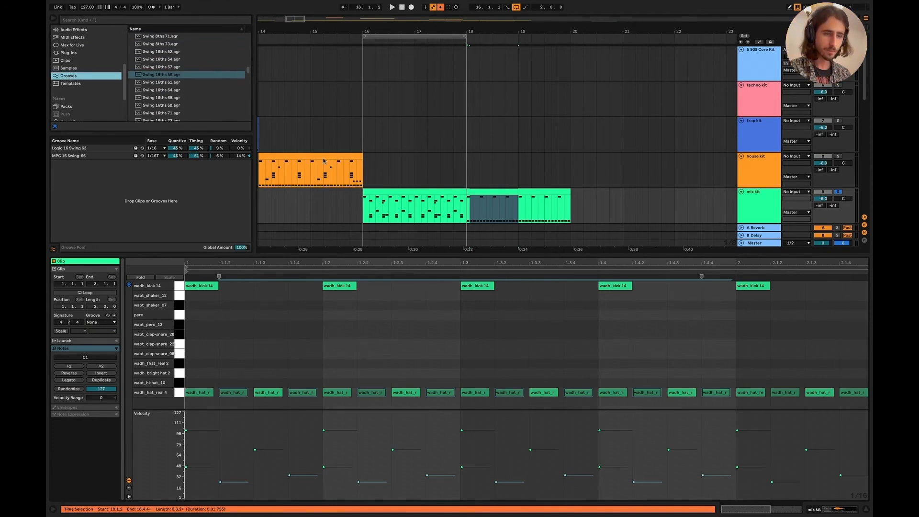
# Step: Apply the MPC 16 Swing-66 groove to the kick-and-hat clip, play it and raise the groove's quantize and timing to 100%
pyautogui.click(107, 323)
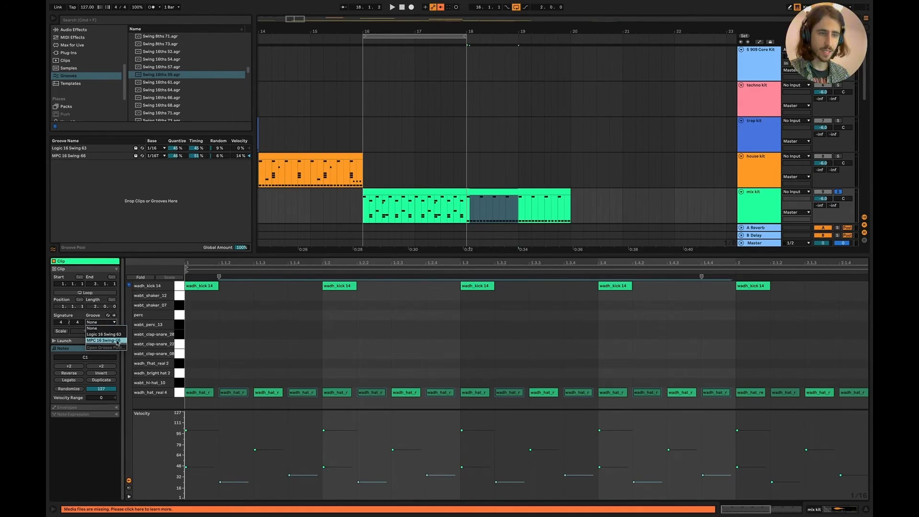
pyautogui.click(115, 341)
pyautogui.press('space')
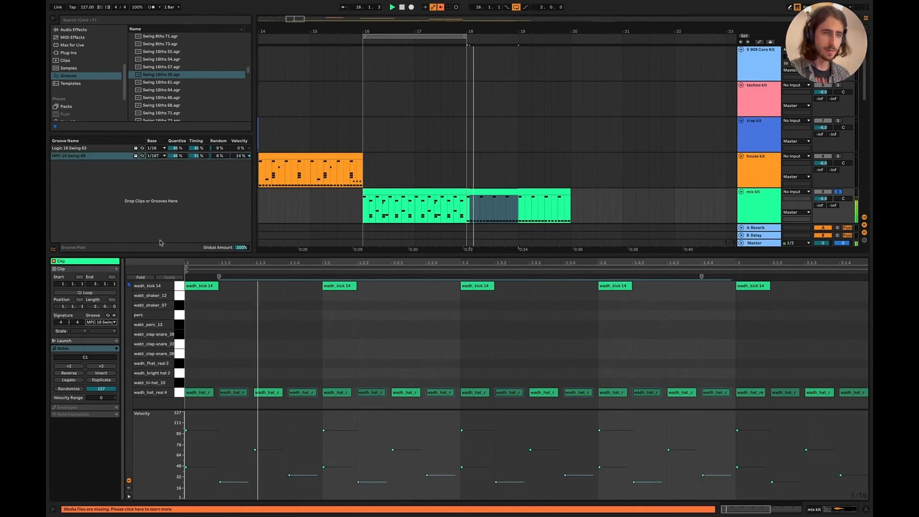
pyautogui.moveTo(202, 156); pyautogui.dragTo(181, 115)
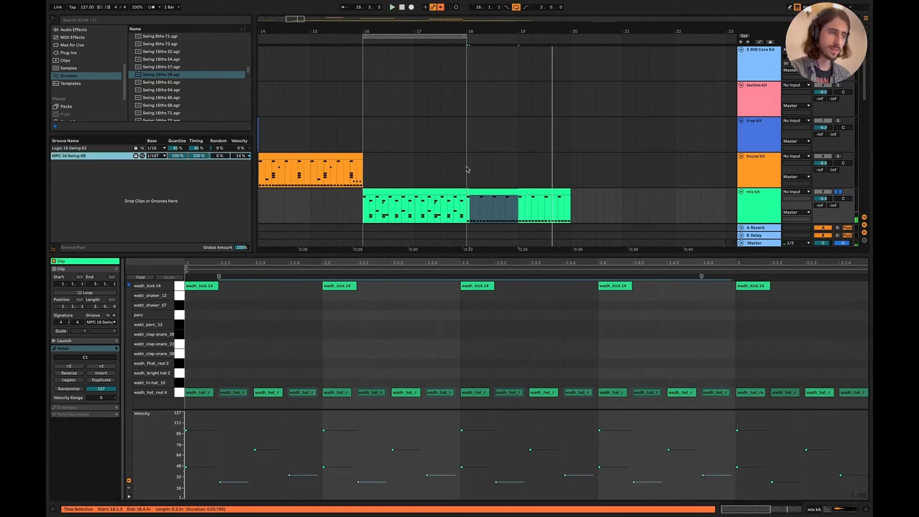
# Step: Loop bar 18, play it and lower the MPC 16 Swing-66 groove's quantize, with its timing at 35%
pyautogui.moveTo(468, 169); pyautogui.dragTo(522, 170)
pyautogui.press('super+l')
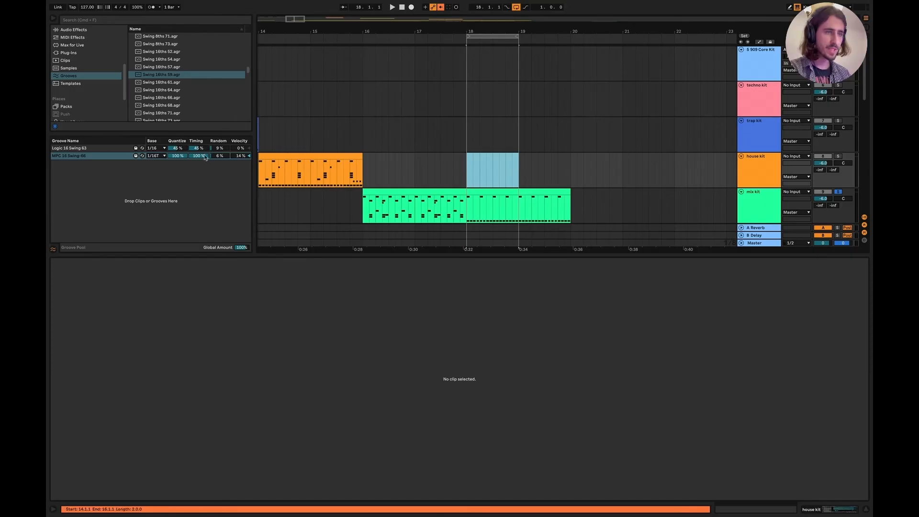
pyautogui.click(178, 156)
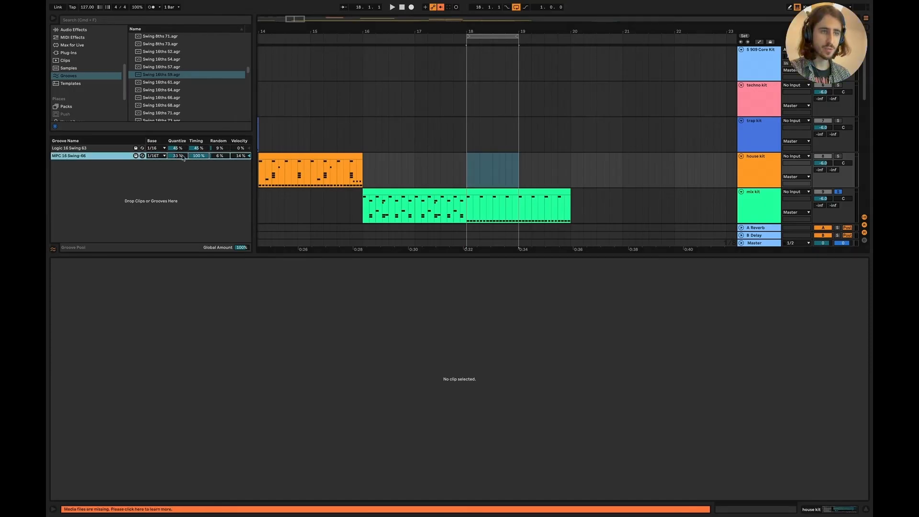
pyautogui.press('space')
pyautogui.moveTo(197, 155); pyautogui.dragTo(178, 139)
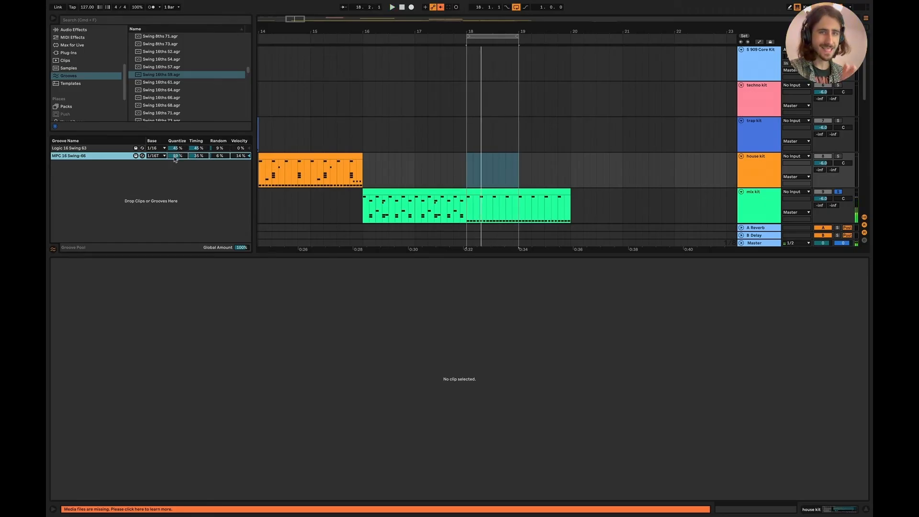
# Step: Compare the playing loop with the global groove amount at 0% and back at 100%, trying other quantize amounts
pyautogui.moveTo(240, 248); pyautogui.dragTo(240, 297)
pyautogui.press('space')
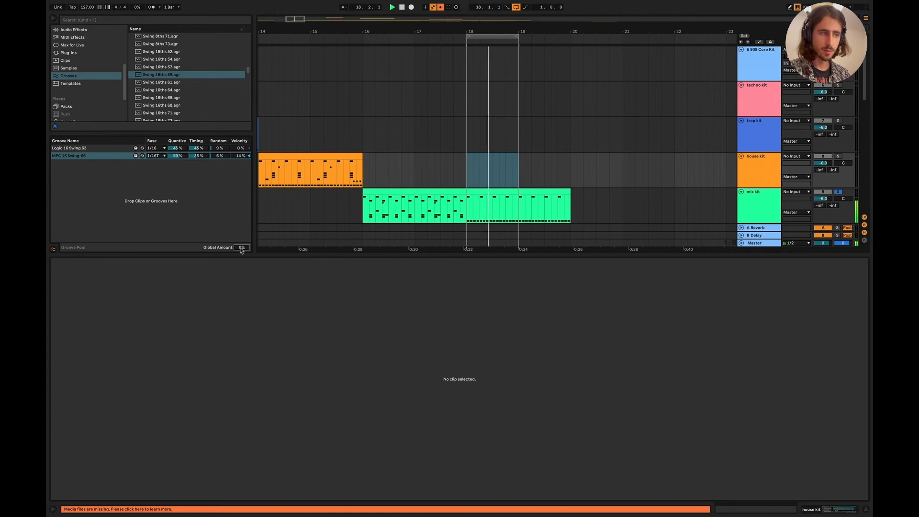
pyautogui.moveTo(183, 157); pyautogui.dragTo(195, 186)
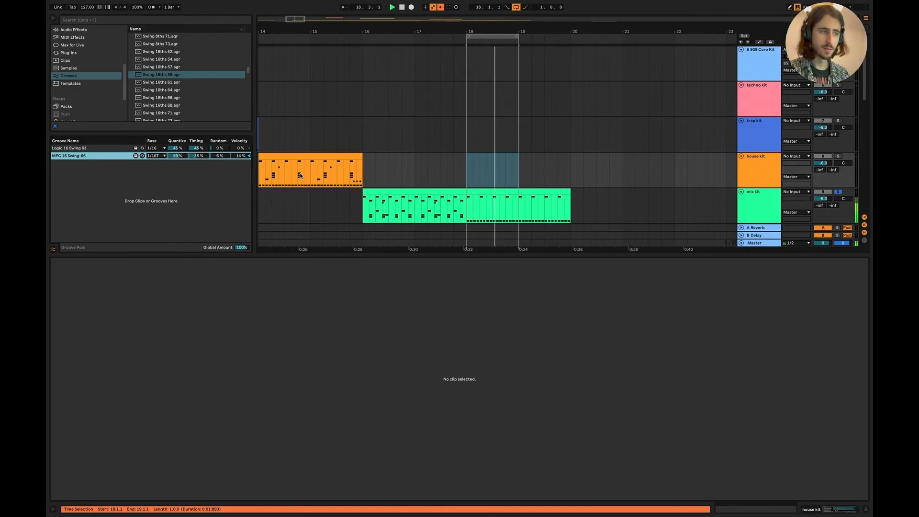
# Step: Assign the MPC 16 Swing-66 groove to the full mix kit clip at bar 16 and set its quantize to 42%
pyautogui.click(415, 192)
pyautogui.click(93, 324)
pyautogui.click(95, 341)
pyautogui.moveTo(176, 156); pyautogui.dragTo(177, 173)
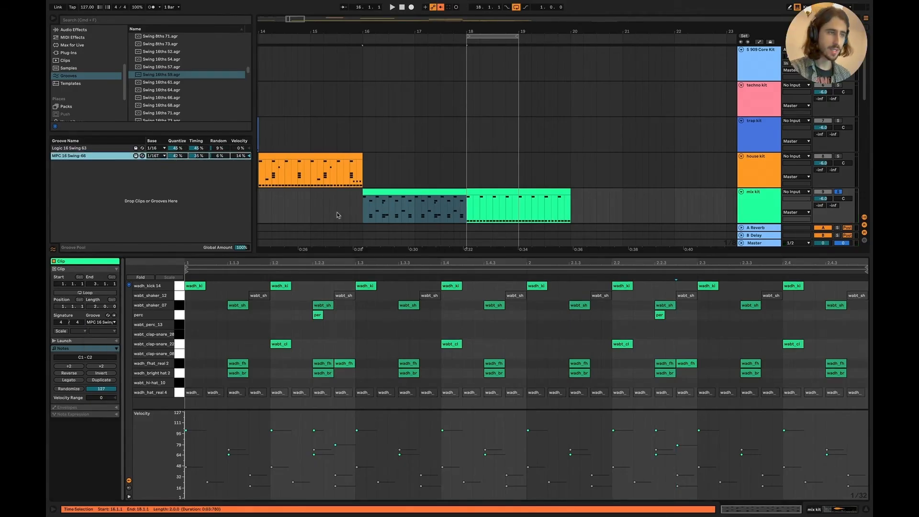
# Step: Select all wadh_hat_real 4 notes, switch the selection to the wabt_shaker_12 notes and play the clip
pyautogui.click(181, 392)
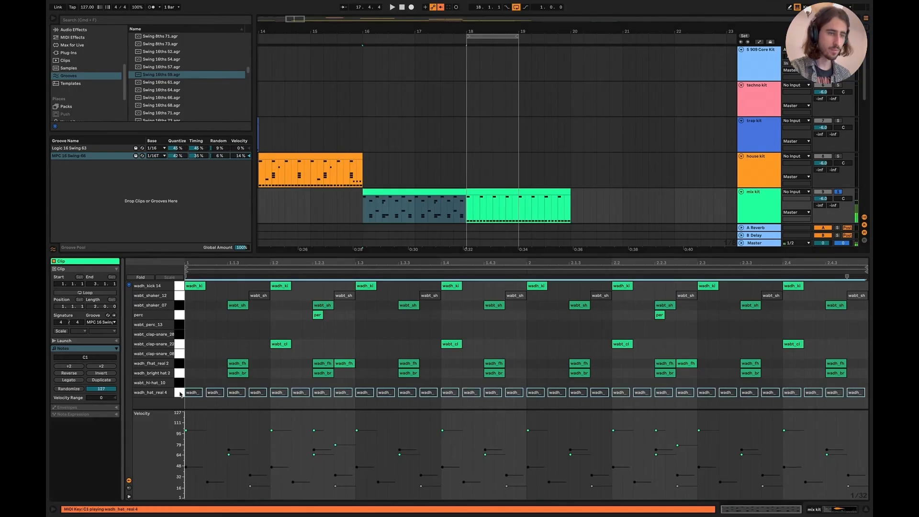
pyautogui.click(175, 296)
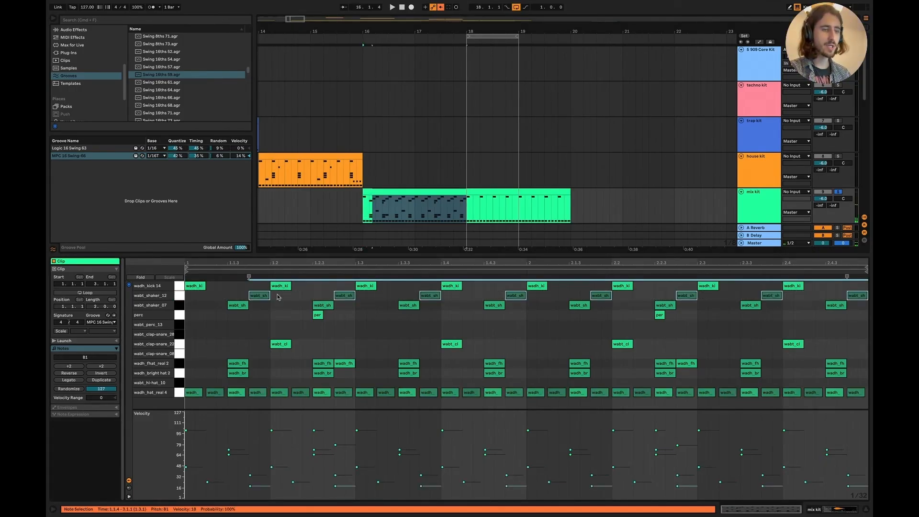
pyautogui.press('space')
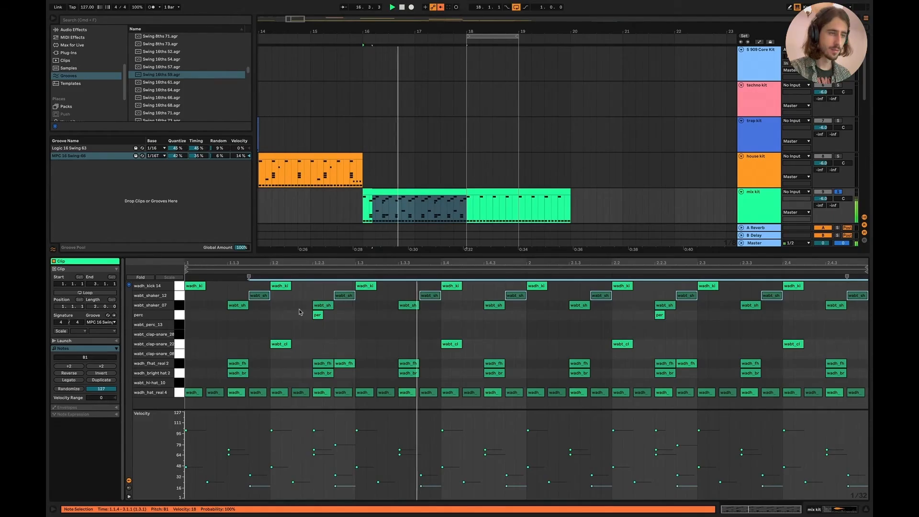
# Step: Solo the bass track alongside the mix kit, loop bars 16 to 18 and select the bass clip there
pyautogui.scroll(-3, 395, 227)
pyautogui.click(838, 156)
pyautogui.click(476, 169)
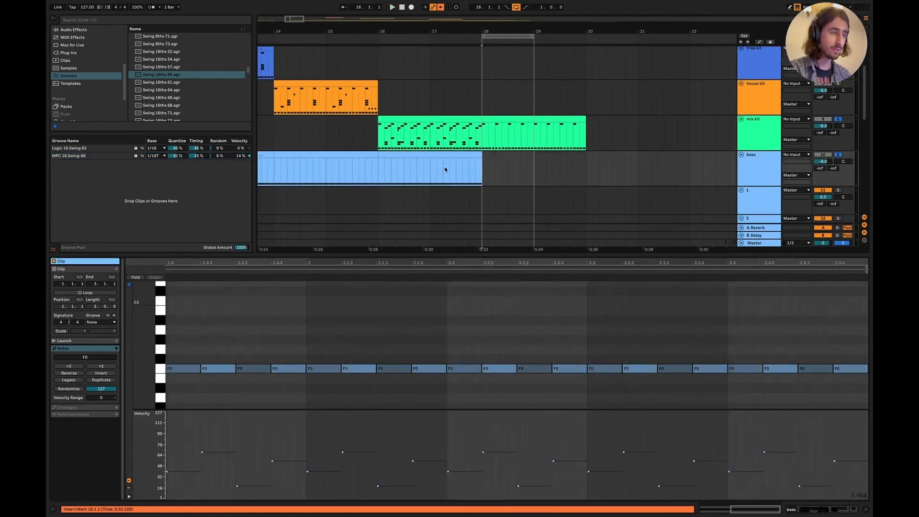
pyautogui.moveTo(476, 169)
pyautogui.mouseDown()
pyautogui.moveTo(378, 168)
pyautogui.moveTo(479, 163)
pyautogui.mouseUp()
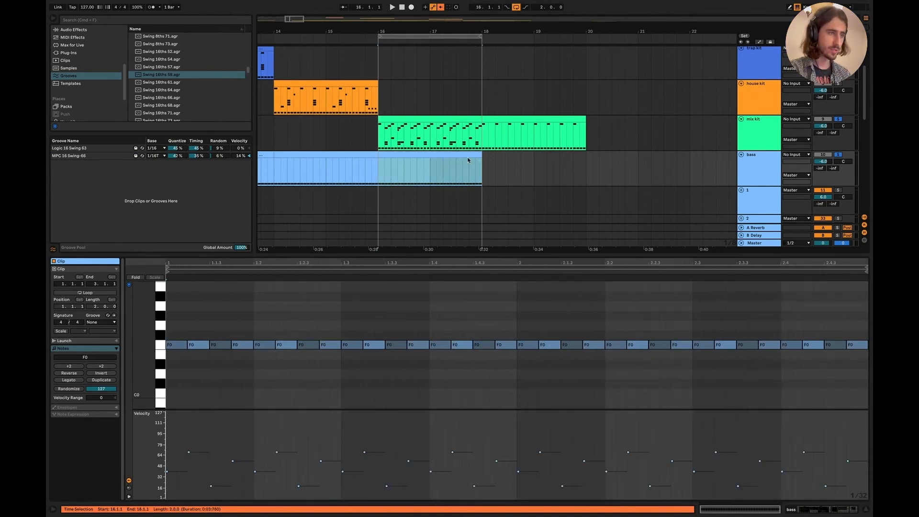
pyautogui.click(467, 155)
# Step: Apply the MPC 16 Swing-66 groove to the bass clip and set the groove's quantize and timing to 25% during playback
pyautogui.click(101, 322)
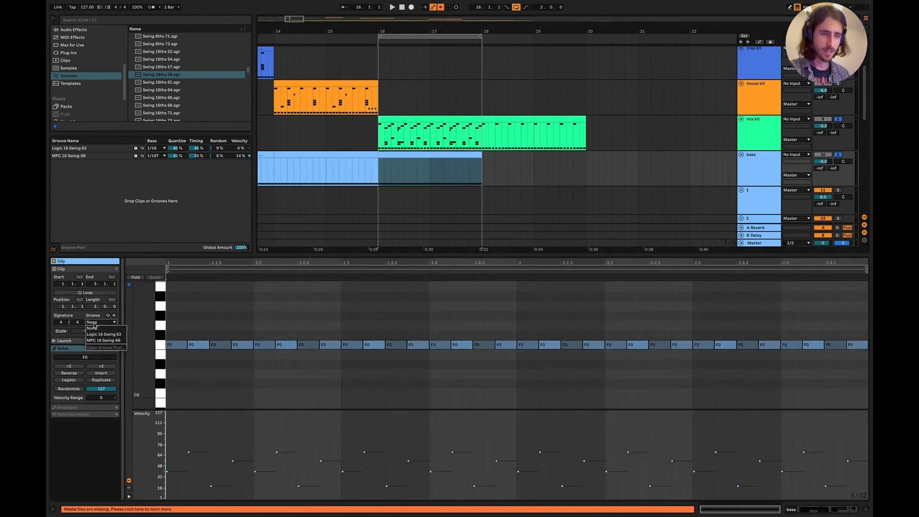
pyautogui.click(102, 337)
pyautogui.press('space')
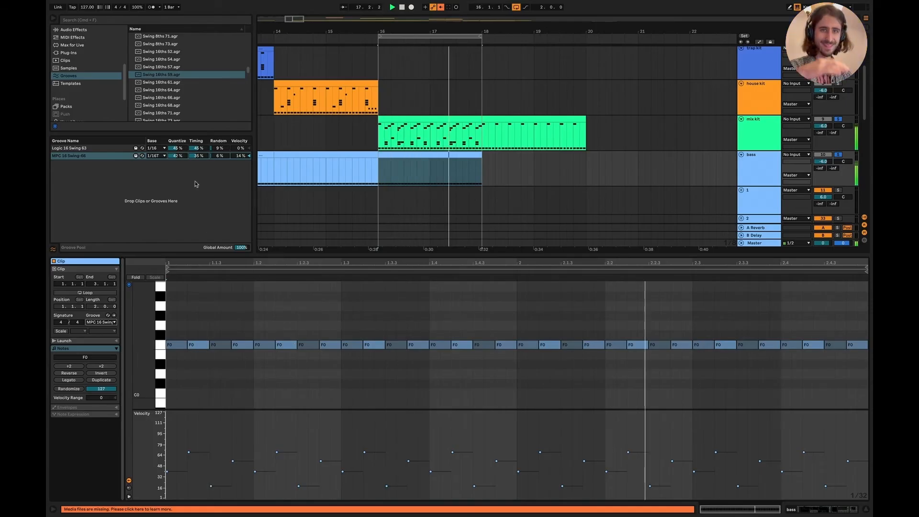
pyautogui.press('space')
pyautogui.click(178, 156)
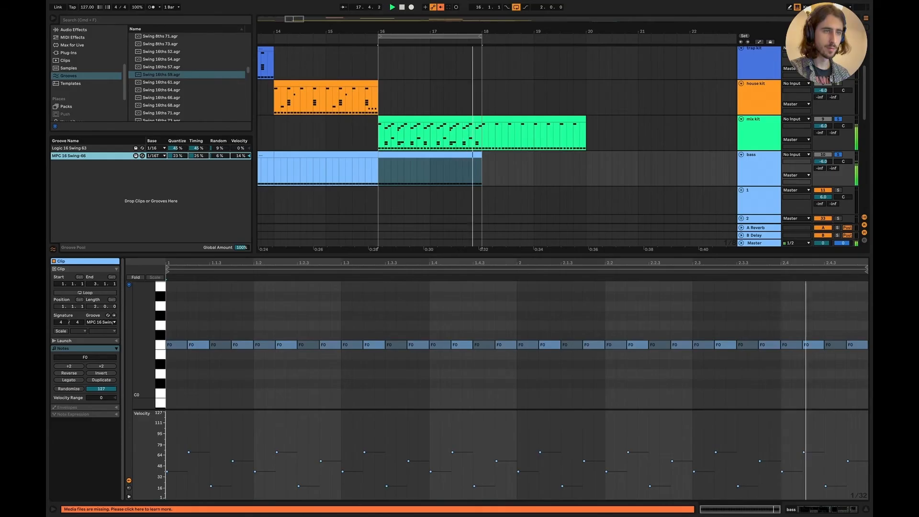
pyautogui.moveTo(177, 158); pyautogui.dragTo(177, 157)
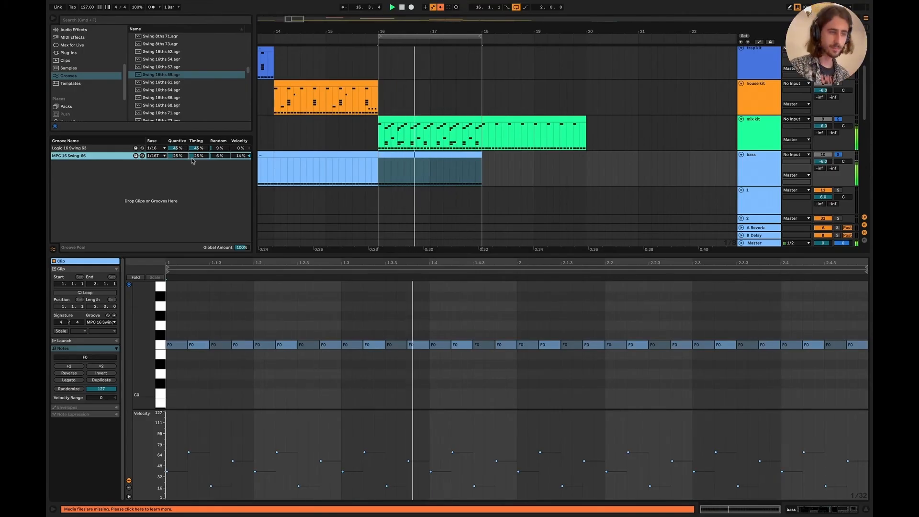
# Step: Switch to Keynote and show slide 26, the "Key elements in groove" slide about off-grid samples and velocity
pyautogui.press('super+Tab')
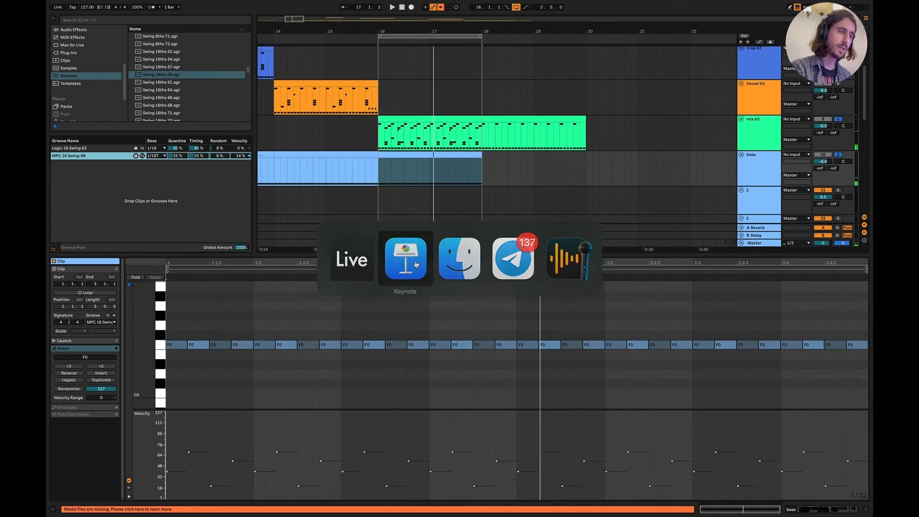
pyautogui.scroll(-4, 67, 442)
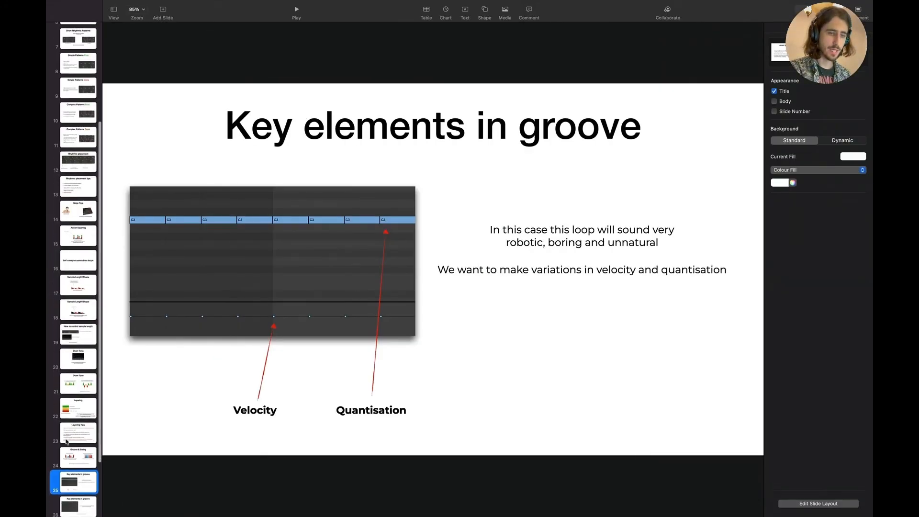
pyautogui.click(76, 451)
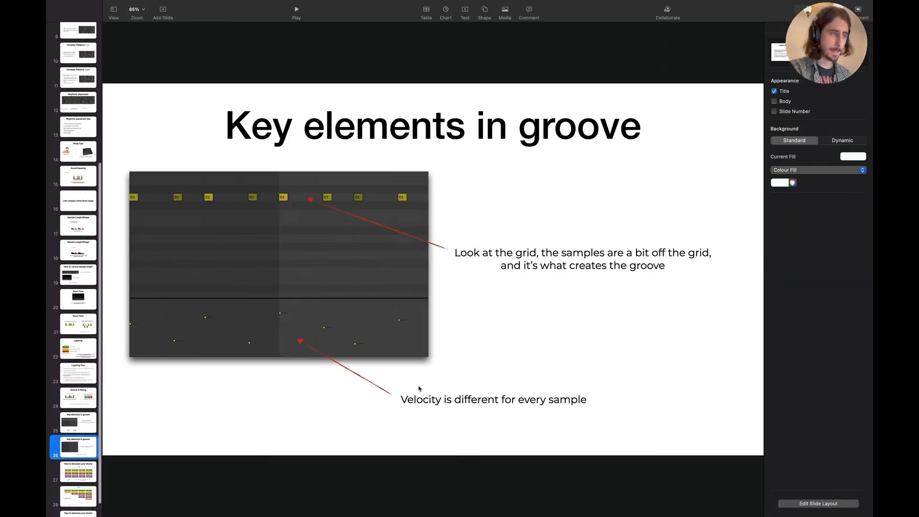
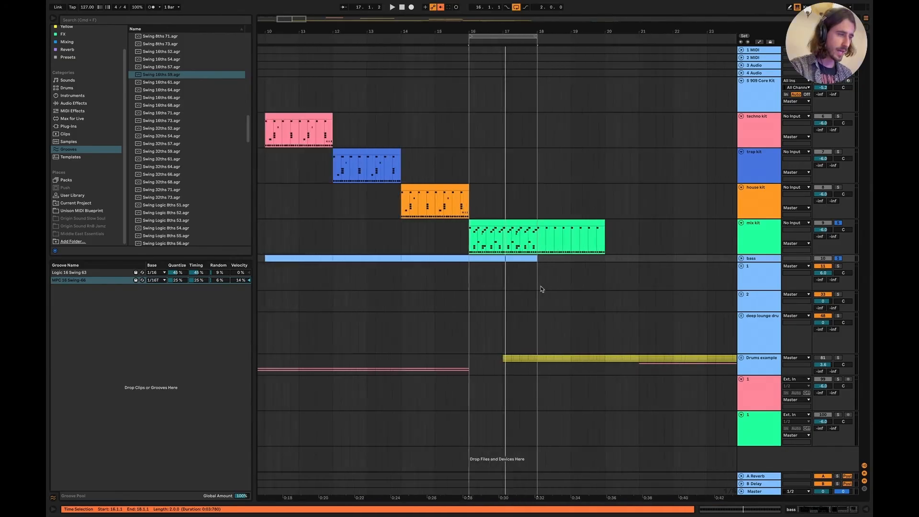
# Step: Solo the Drums example group in Ableton Live and play the arrangement from bar 1
pyautogui.click(267, 370)
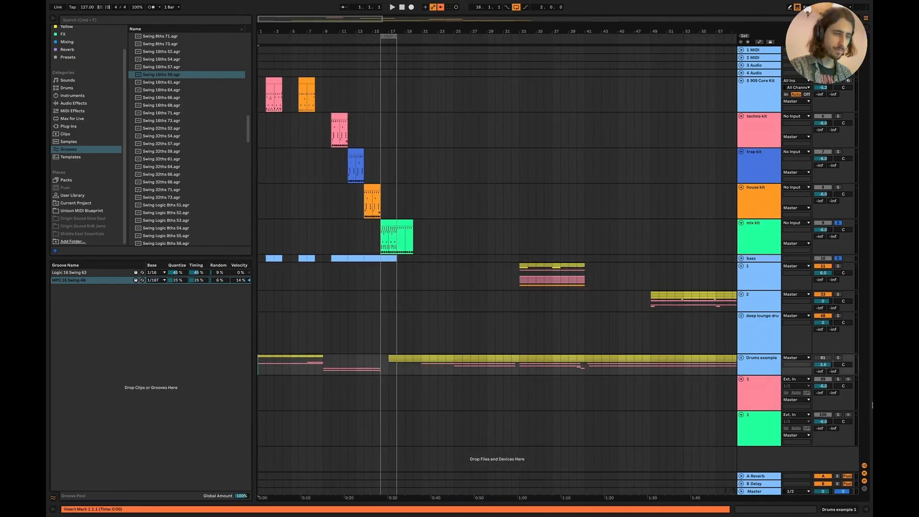
pyautogui.press('space')
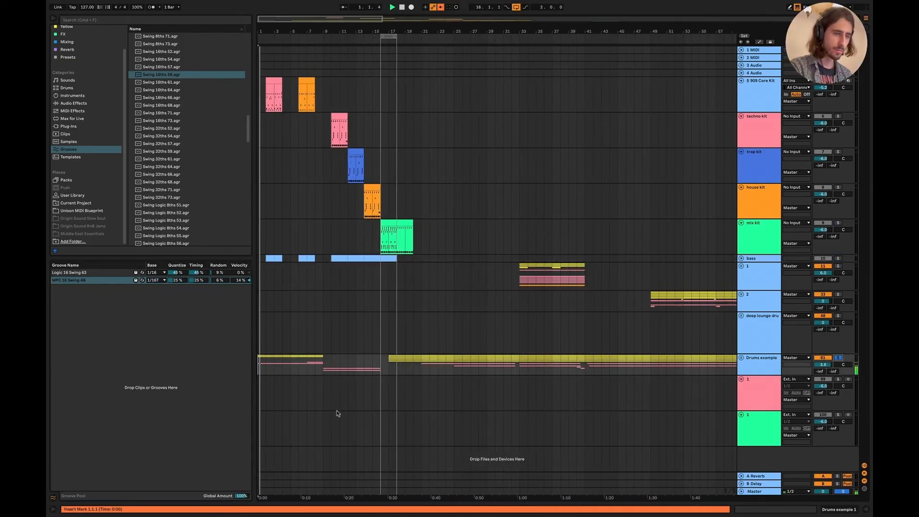
pyautogui.press('+')
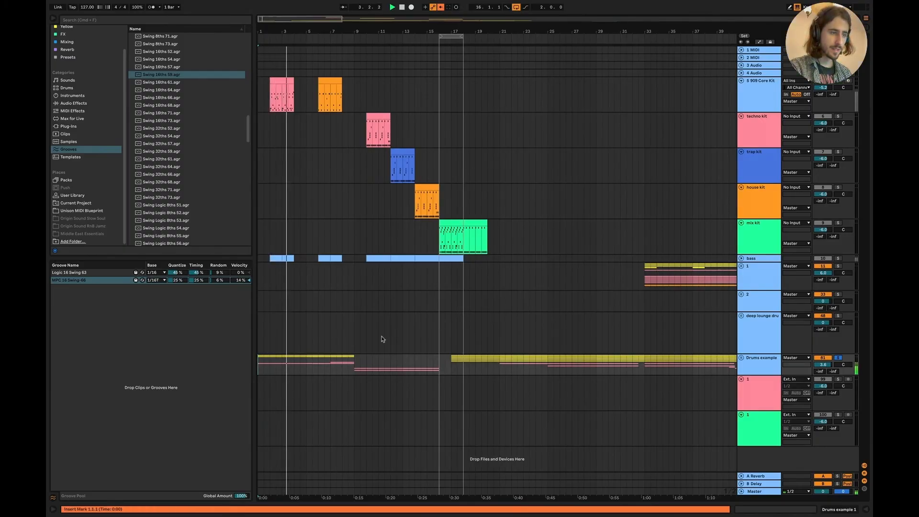
pyautogui.press('space')
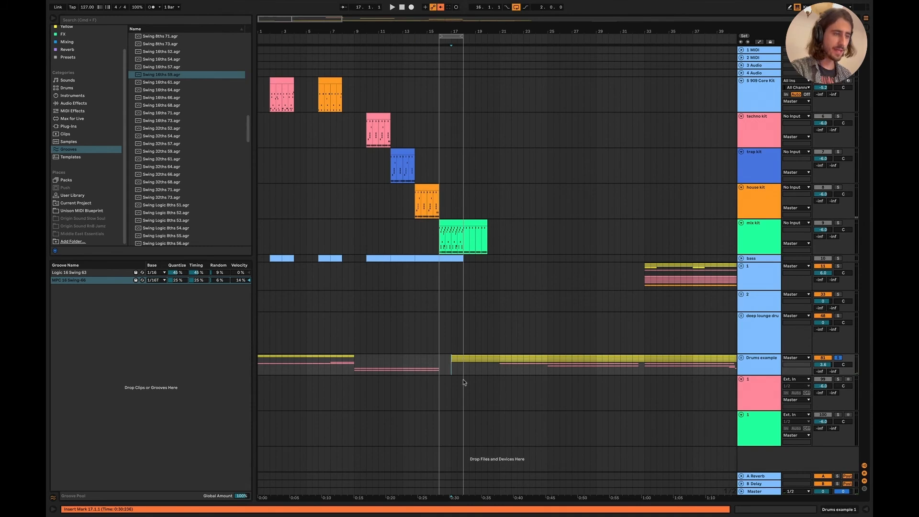
# Step: Turn off the arrangement loop and play the Drums example group from bar 17
pyautogui.hscroll(2, 459, 313)
pyautogui.click(517, 7)
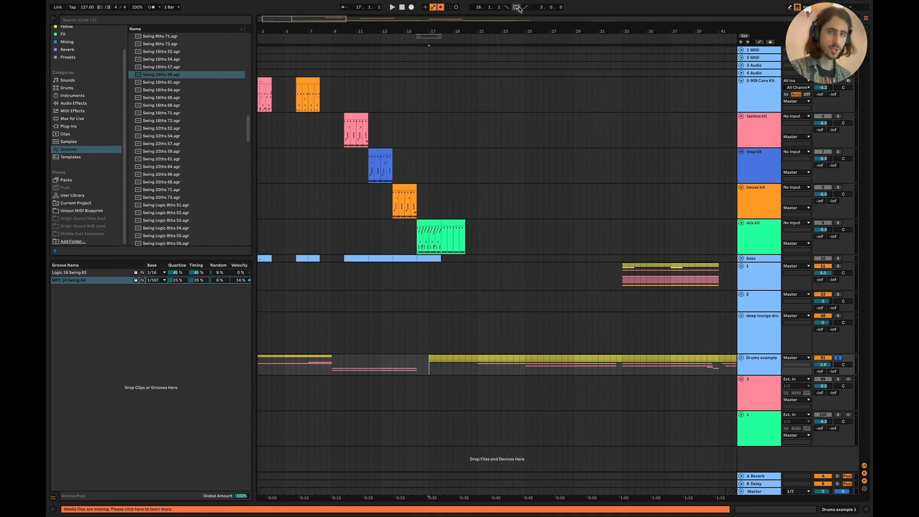
pyautogui.press('space')
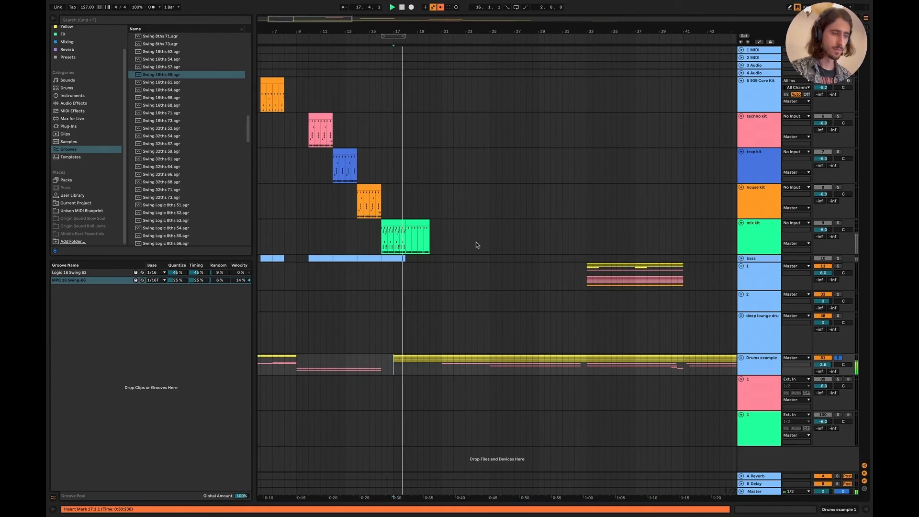
# Step: Unfold the Drums example group and its drums subgroup to reveal the individual drum tracks
pyautogui.click(741, 358)
pyautogui.scroll(-3, 478, 410)
pyautogui.click(743, 372)
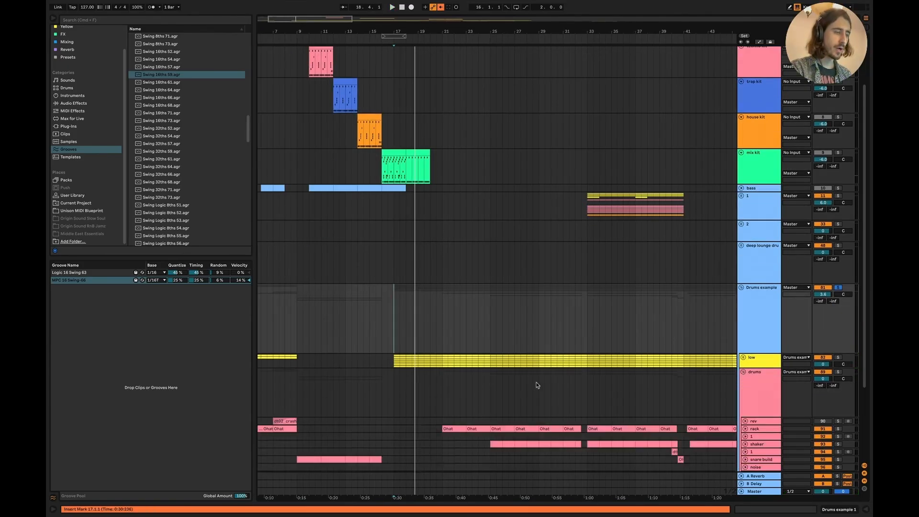
pyautogui.scroll(-4, 537, 384)
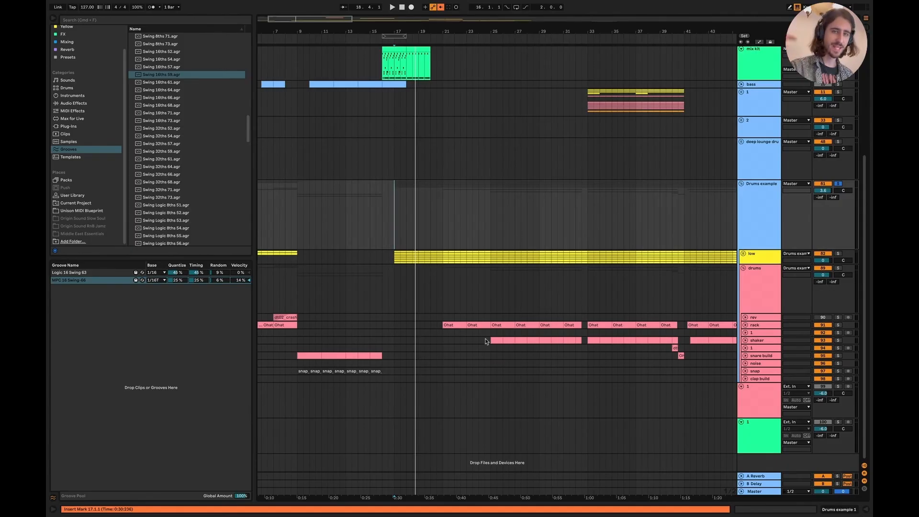
# Step: Play the Drums example from bar 20, just before the rack track's clips begin
pyautogui.click(450, 316)
pyautogui.press('space')
pyautogui.click(428, 311)
pyautogui.press('space')
pyautogui.press('space')
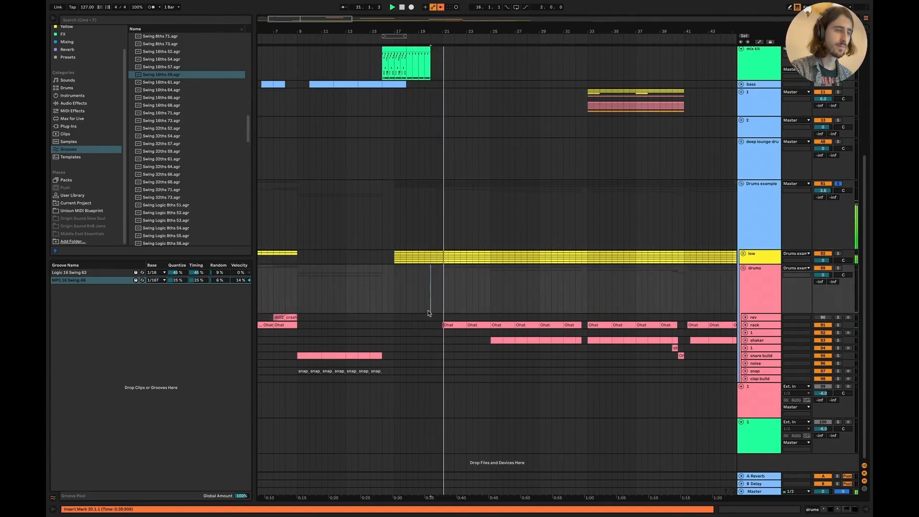
# Step: Expand the shaker and rack tracks to display the notes in their clips
pyautogui.click(747, 341)
pyautogui.click(745, 341)
pyautogui.click(745, 324)
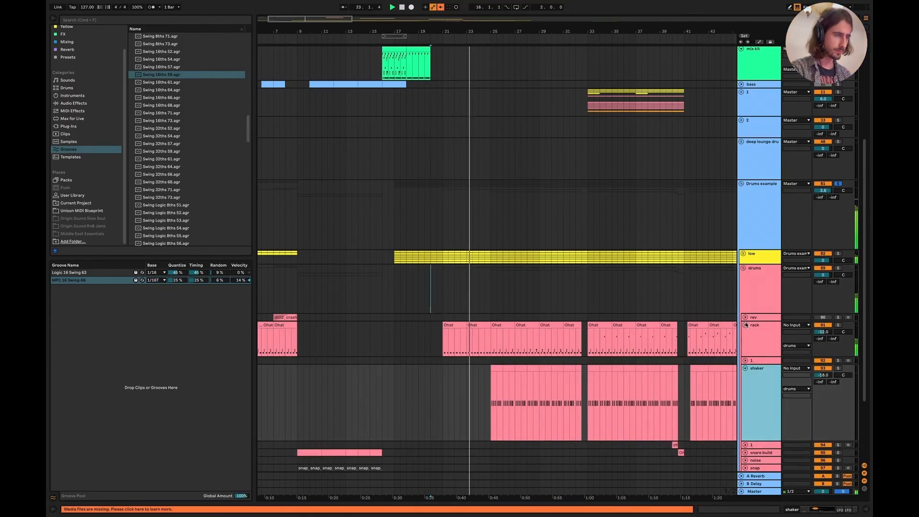
# Step: Examine the note patterns of the rack and shaker clips around bars 21 to 33
pyautogui.scroll(5, 488, 350)
pyautogui.scroll(-3, 487, 350)
pyautogui.hscroll(5, 481, 330)
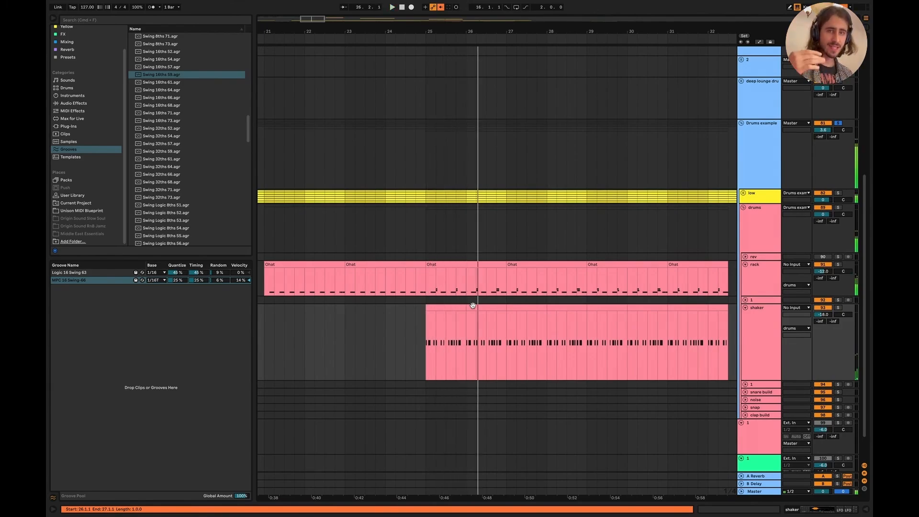
pyautogui.hscroll(3, 507, 332)
pyautogui.scroll(-5, 506, 333)
pyautogui.scroll(-2, 506, 332)
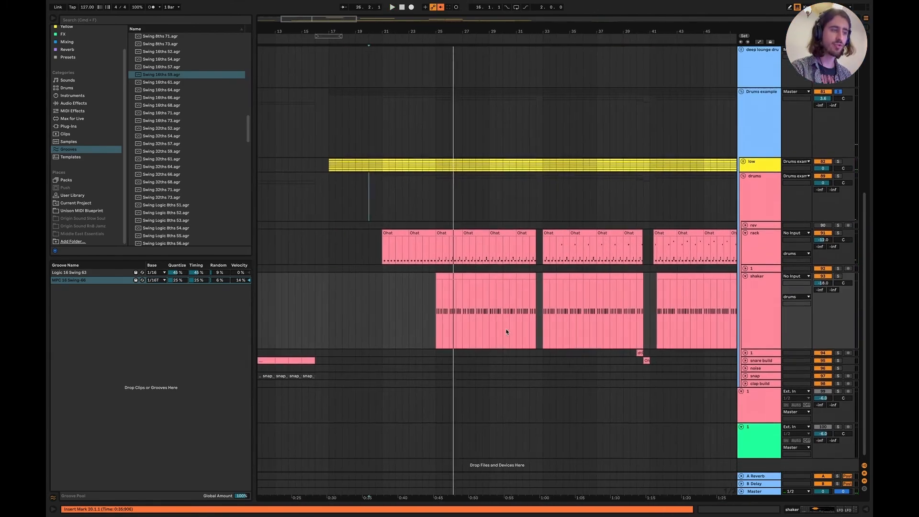
pyautogui.scroll(5, 455, 307)
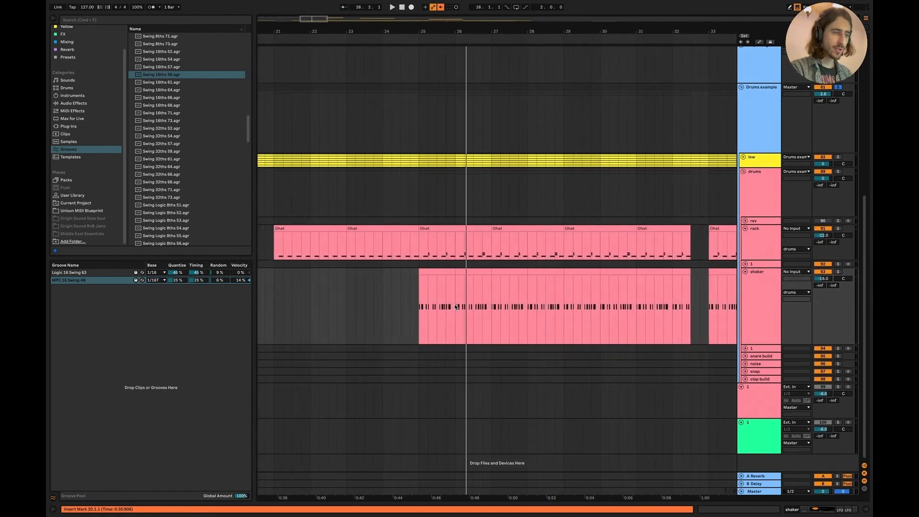
# Step: Play the Drums example from bar 25 where the shaker enters, and fold the drums subgroup
pyautogui.click(421, 252)
pyautogui.press('space')
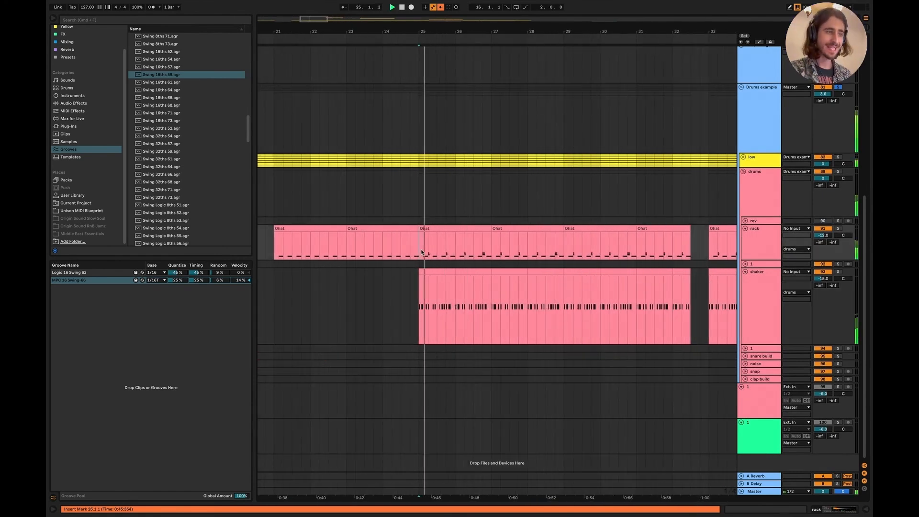
pyautogui.scroll(-5, 421, 253)
pyautogui.scroll(1, 421, 252)
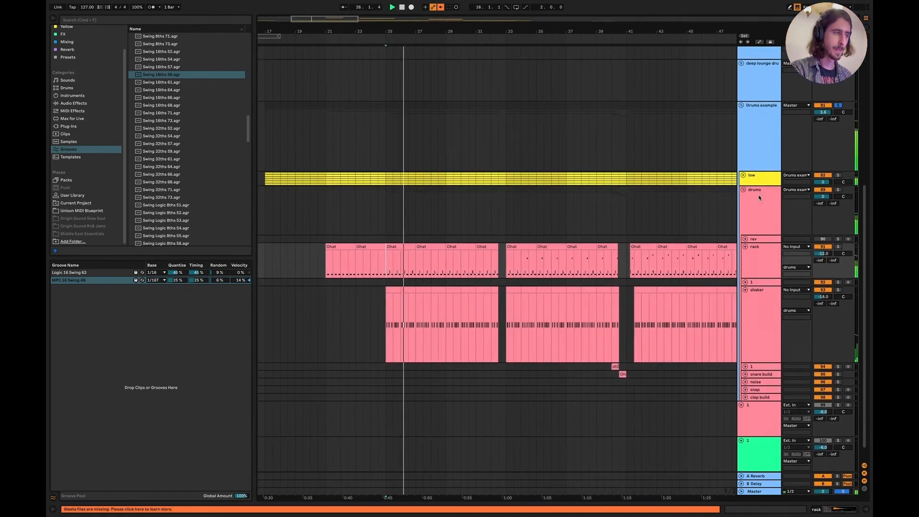
pyautogui.scroll(-2, 568, 261)
pyautogui.hscroll(-2, 568, 261)
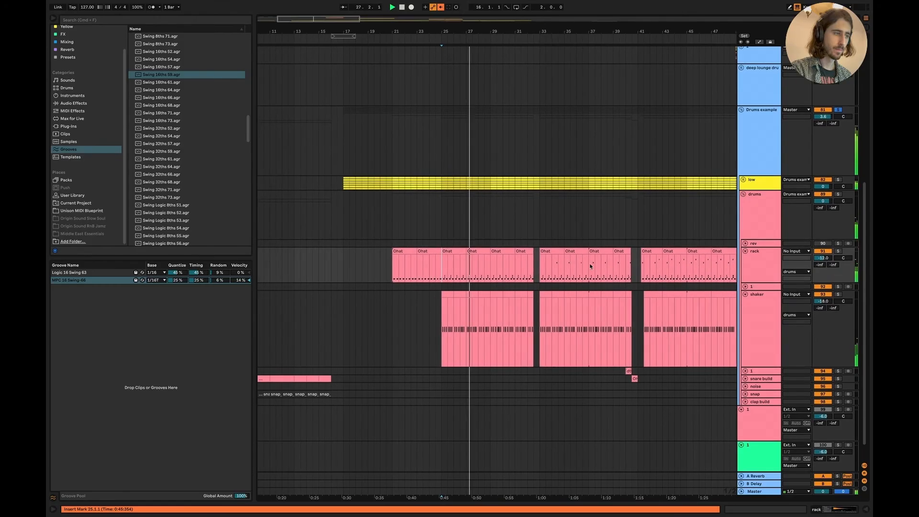
pyautogui.scroll(1, 589, 263)
pyautogui.click(743, 197)
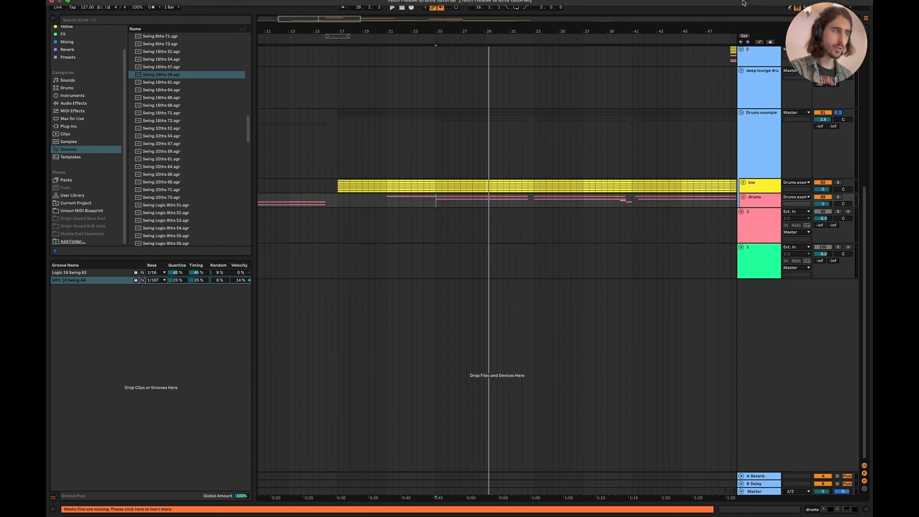
# Step: Switch to the slides, show the "How to structure your drums" drop-by-drop guideline, and mark its Drop 1-1 clap block
pyautogui.press('super+Tab')
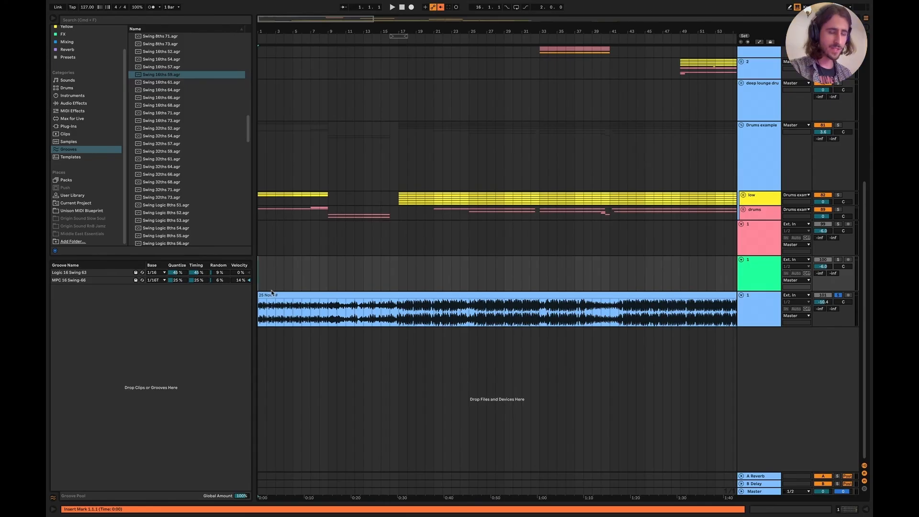
pyautogui.press('super+Tab')
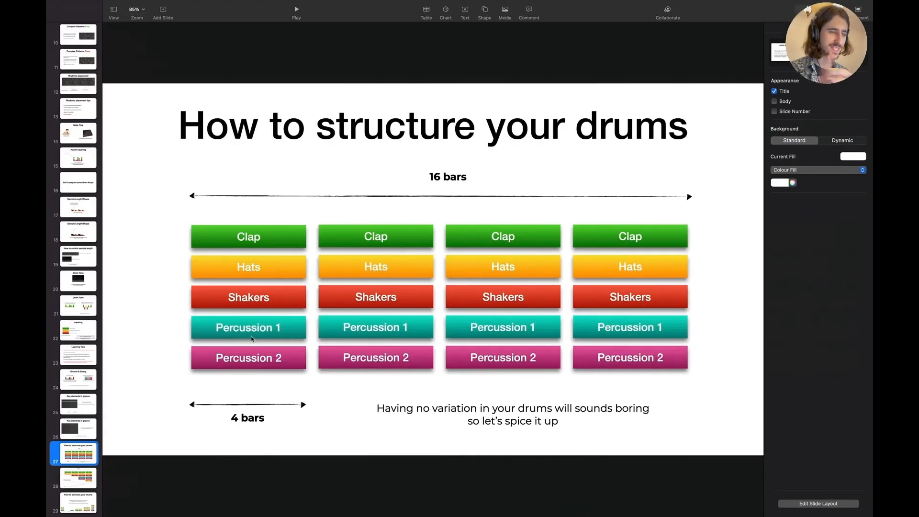
pyautogui.click(82, 501)
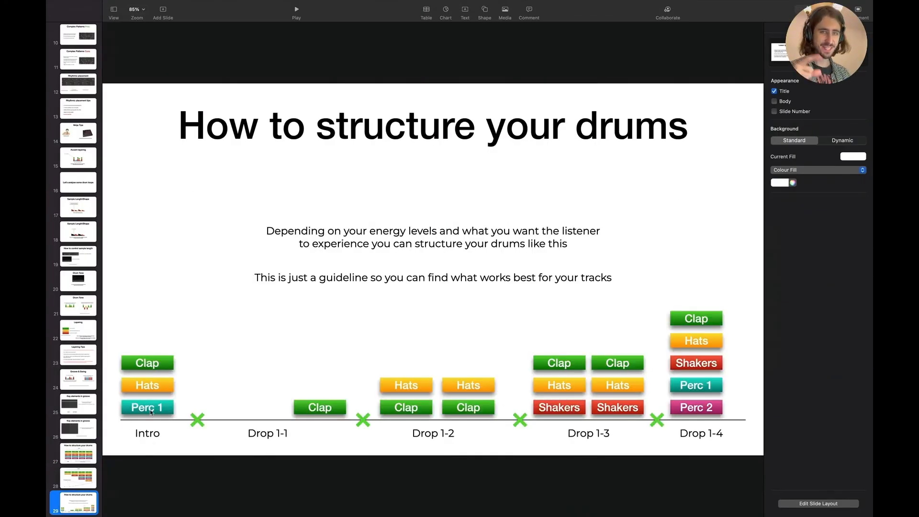
pyautogui.moveTo(236, 372); pyautogui.dragTo(321, 431)
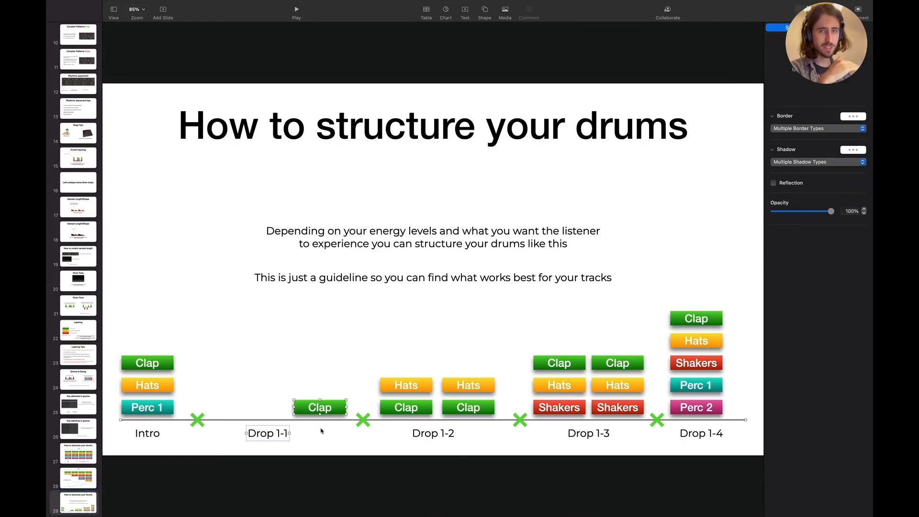
# Step: Switch back to Ableton Live and raise the 25 Nov F# audio track's volume while playing it from bar 1
pyautogui.press('super+Tab')
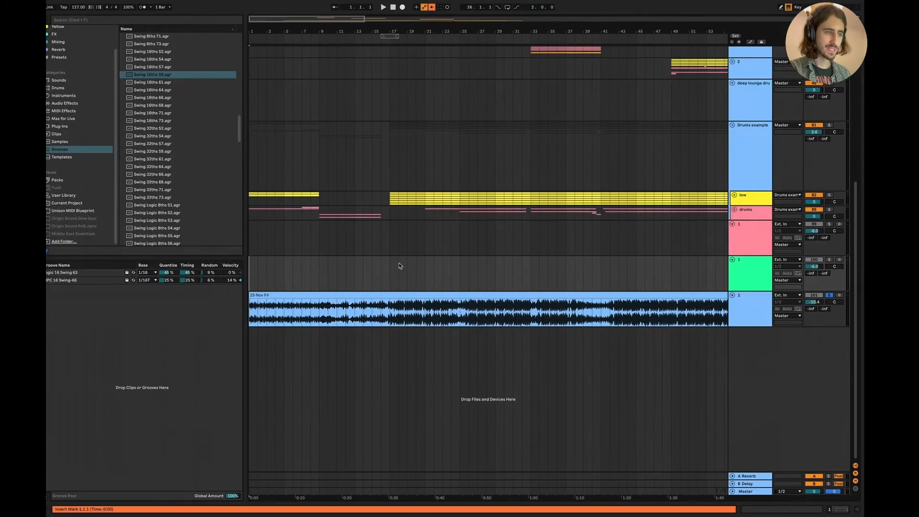
pyautogui.moveTo(823, 302); pyautogui.dragTo(823, 298)
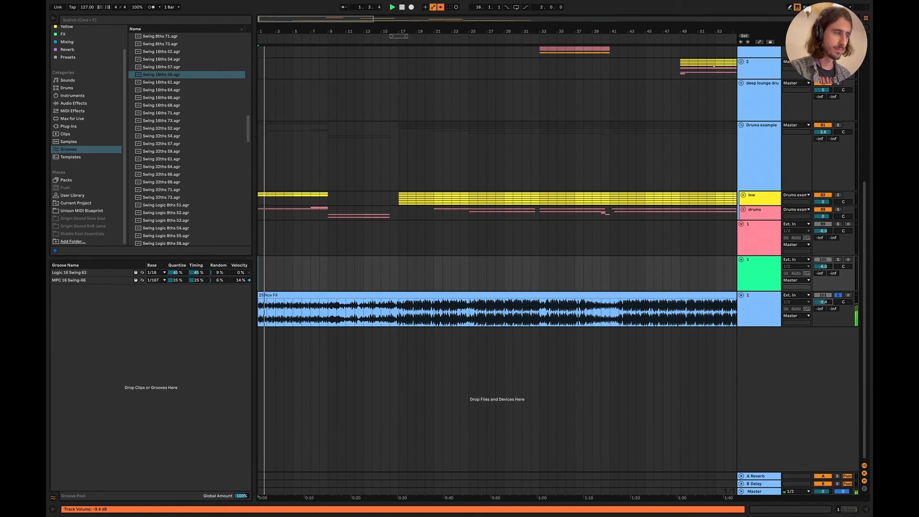
pyautogui.scroll(3, 355, 291)
pyautogui.hscroll(-3, 356, 293)
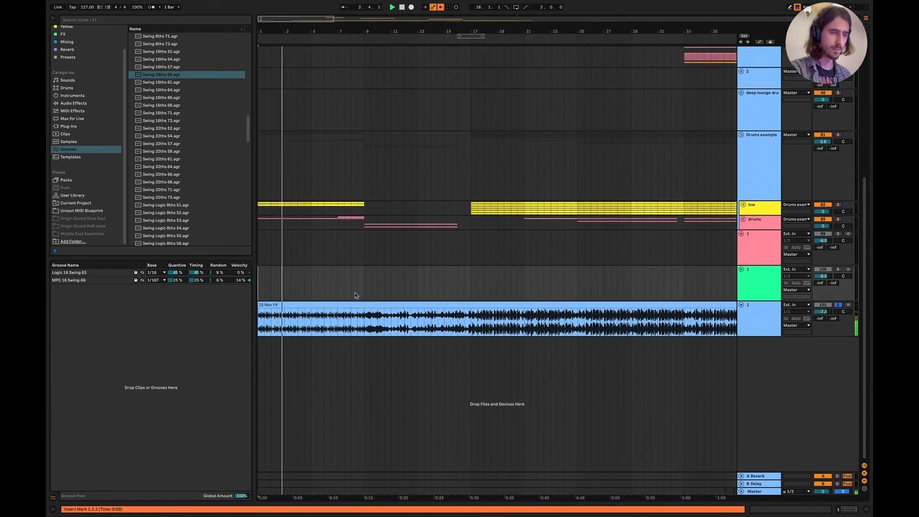
# Step: Play the 25 Nov F# audio from bar 14 through the start of the drop at bar 17
pyautogui.click(404, 289)
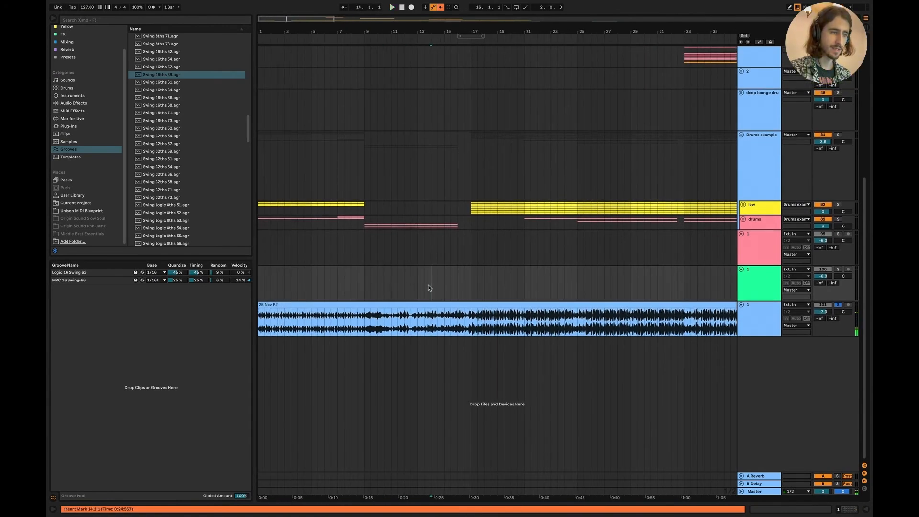
pyautogui.scroll(3, 469, 288)
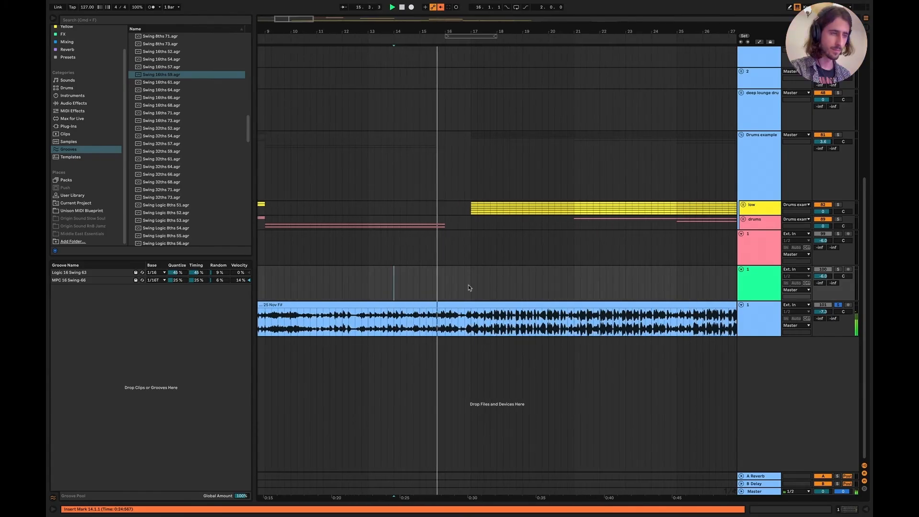
pyautogui.hscroll(2, 469, 288)
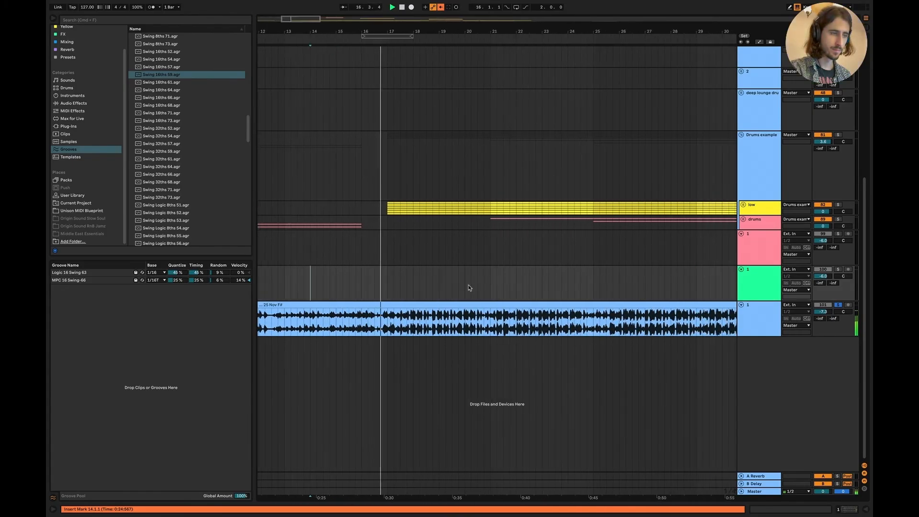
pyautogui.hscroll(3, 469, 288)
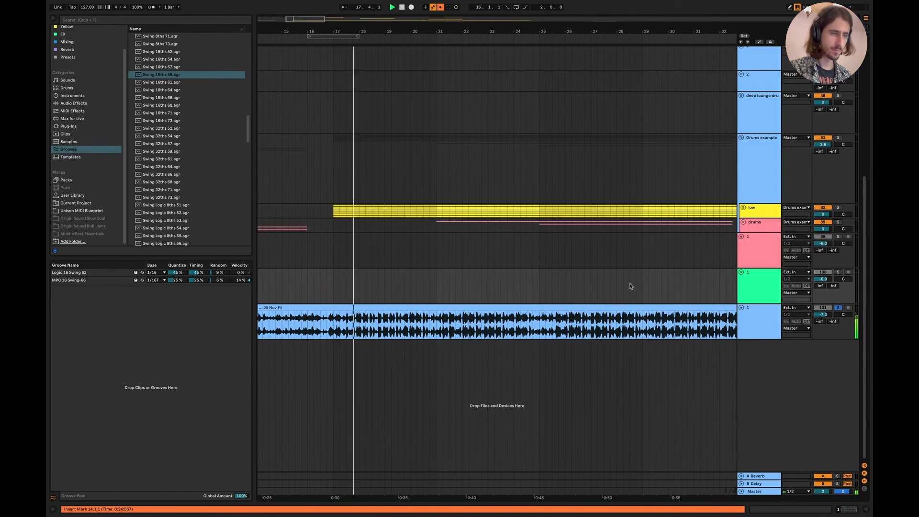
# Step: Unfold the drums subgroup to compare its rack and shaker clips from bar 21 onward with the full track
pyautogui.click(742, 222)
pyautogui.scroll(-3, 527, 300)
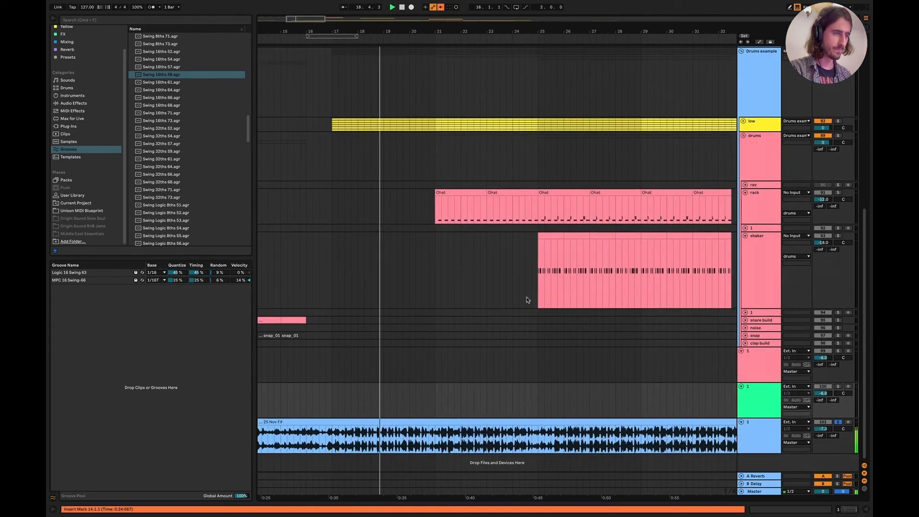
pyautogui.hscroll(4, 527, 300)
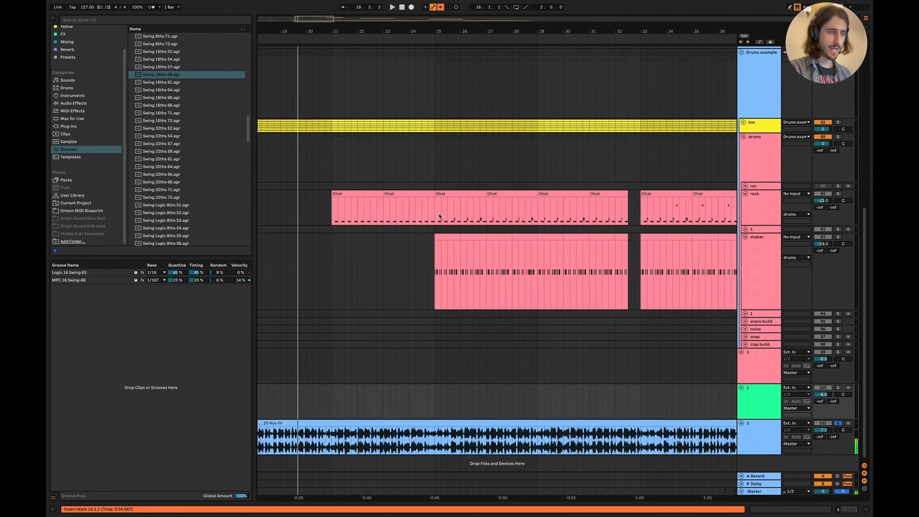
pyautogui.hscroll(3, 529, 246)
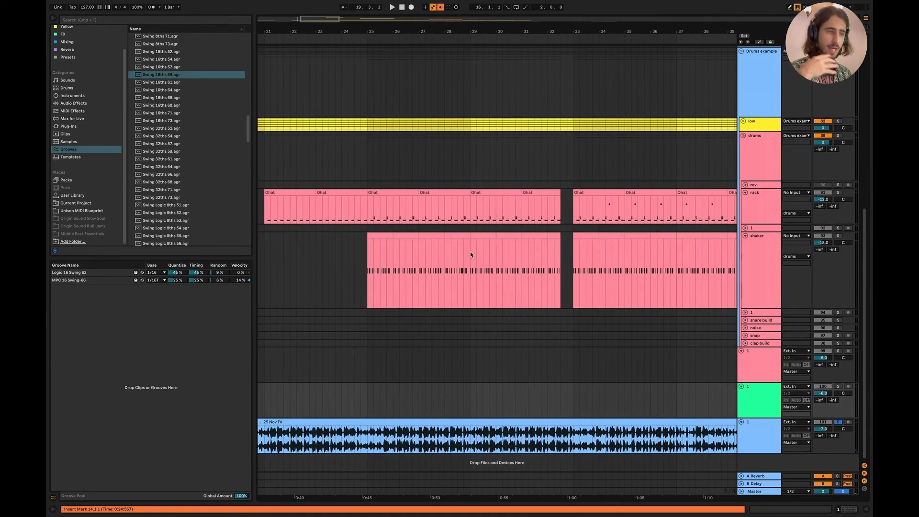
# Step: Play the full track from bar 24.3, collapsing and re-expanding the shaker track during playback
pyautogui.click(354, 266)
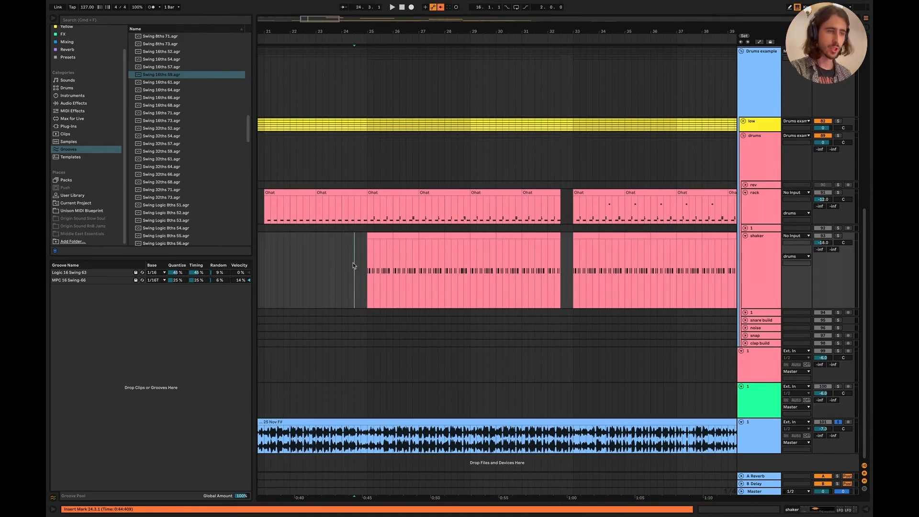
pyautogui.press('space')
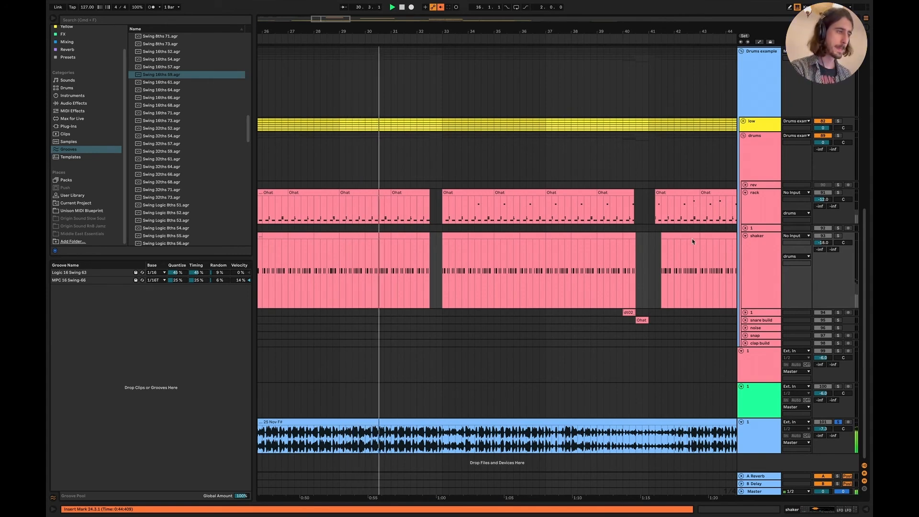
pyautogui.click(745, 235)
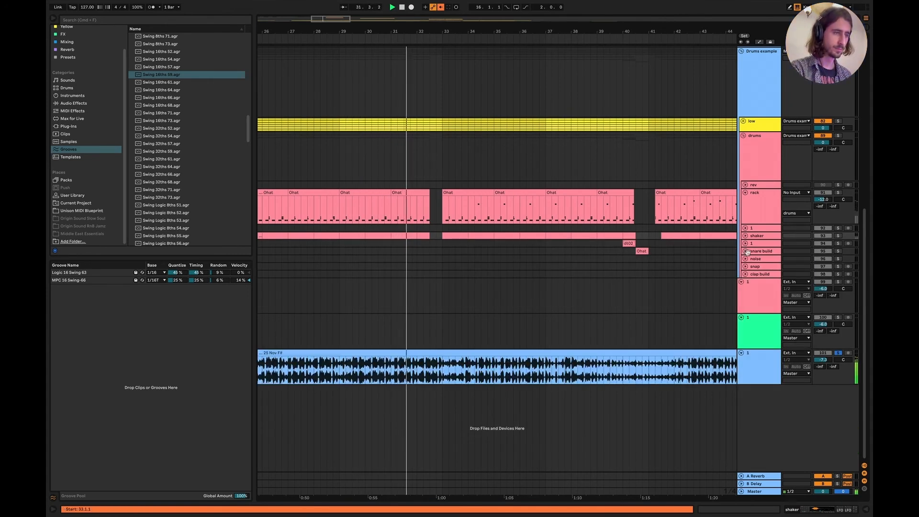
pyautogui.click(745, 236)
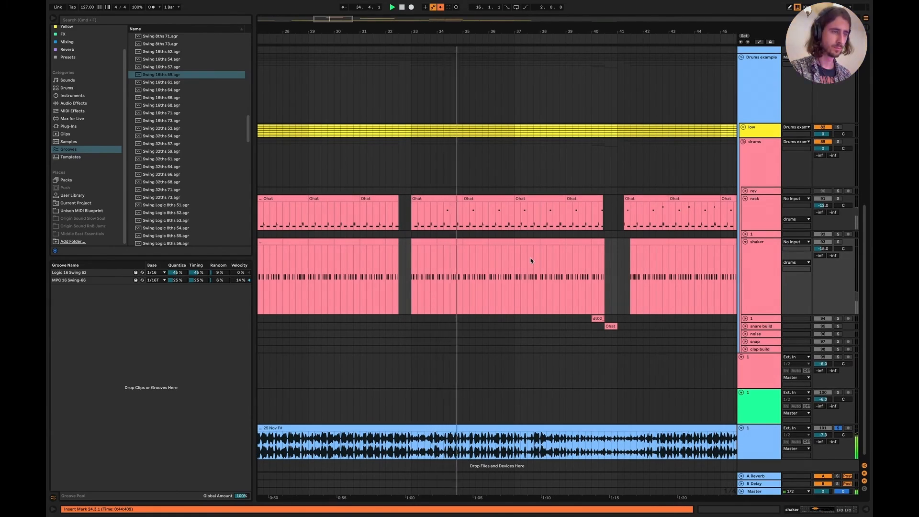
# Step: Examine how the rack and shaker clips develop from about bar 33 to bar 78, stopping playback along the way
pyautogui.scroll(-10, 530, 261)
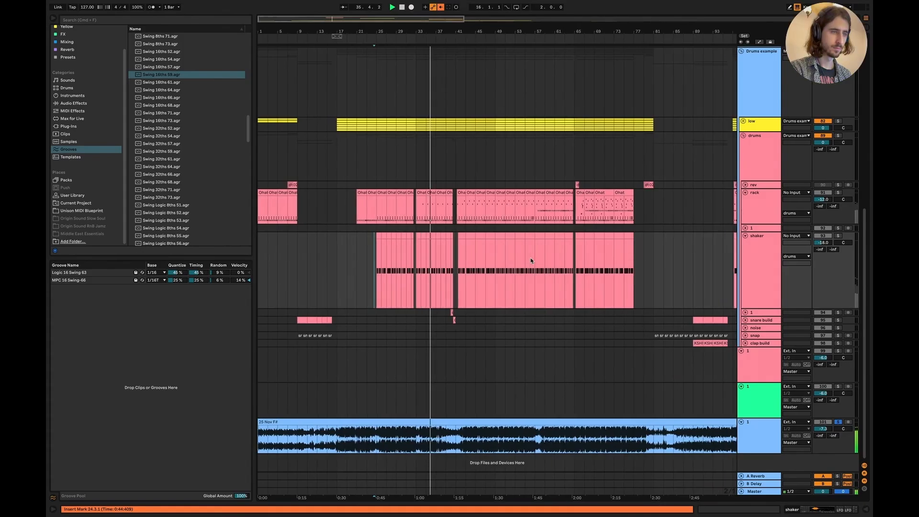
pyautogui.scroll(3, 473, 270)
pyautogui.scroll(5, 400, 258)
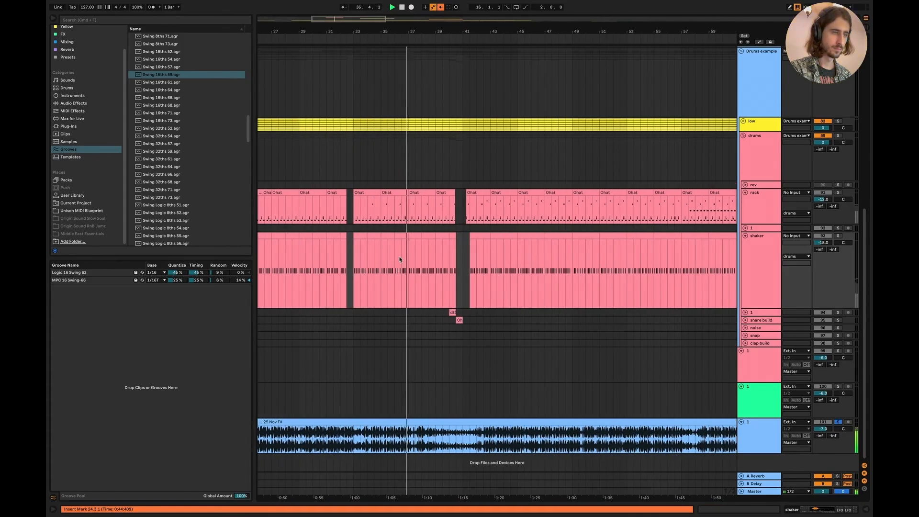
pyautogui.scroll(3, 399, 259)
pyautogui.hscroll(3, 400, 258)
pyautogui.press('space')
pyautogui.hscroll(2, 400, 259)
pyautogui.scroll(-3, 400, 259)
pyautogui.hscroll(2, 400, 259)
pyautogui.hscroll(3, 400, 259)
pyautogui.hscroll(-3, 375, 216)
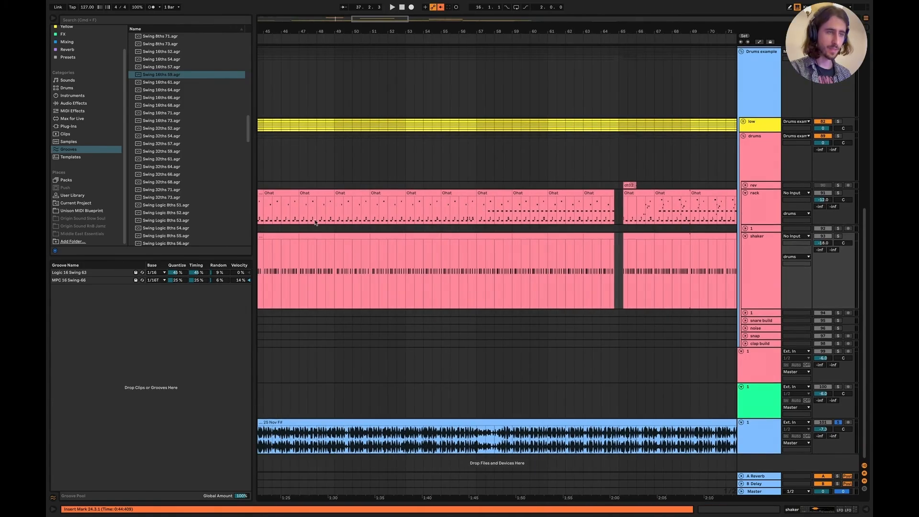
pyautogui.moveTo(395, 213); pyautogui.dragTo(316, 213)
pyautogui.hscroll(3, 383, 325)
# Step: Play the full track from bar 56.3, and again from bar 57.2 where the rack pattern gets busier
pyautogui.click(358, 333)
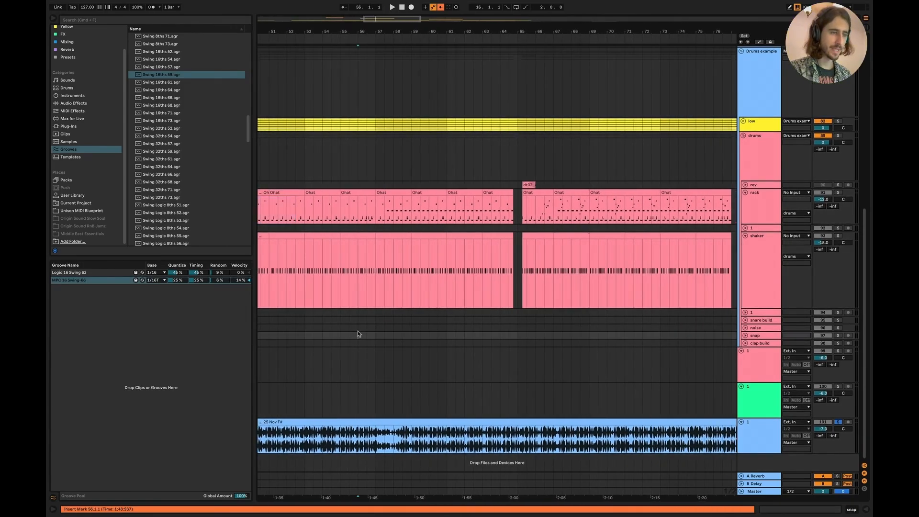
pyautogui.hscroll(2, 450, 316)
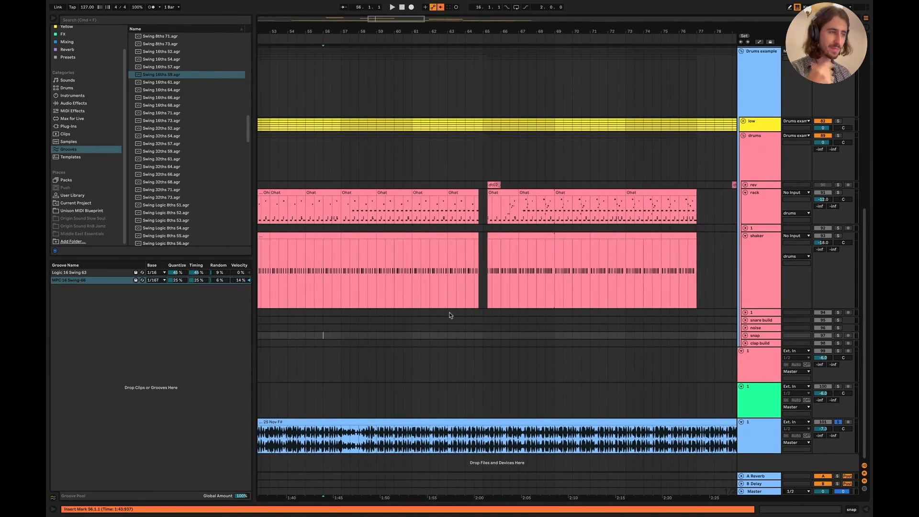
pyautogui.click(341, 343)
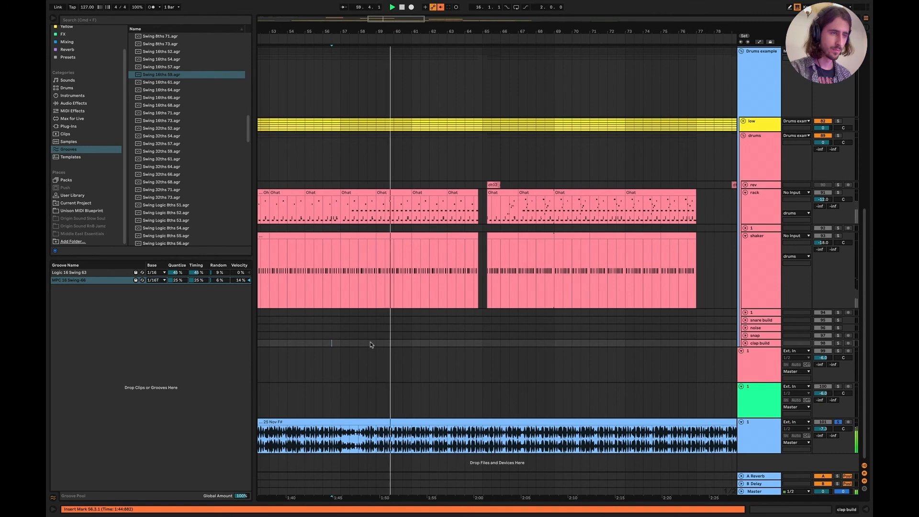
pyautogui.scroll(5, 372, 244)
pyautogui.click(323, 213)
pyautogui.press('space')
pyautogui.press('space')
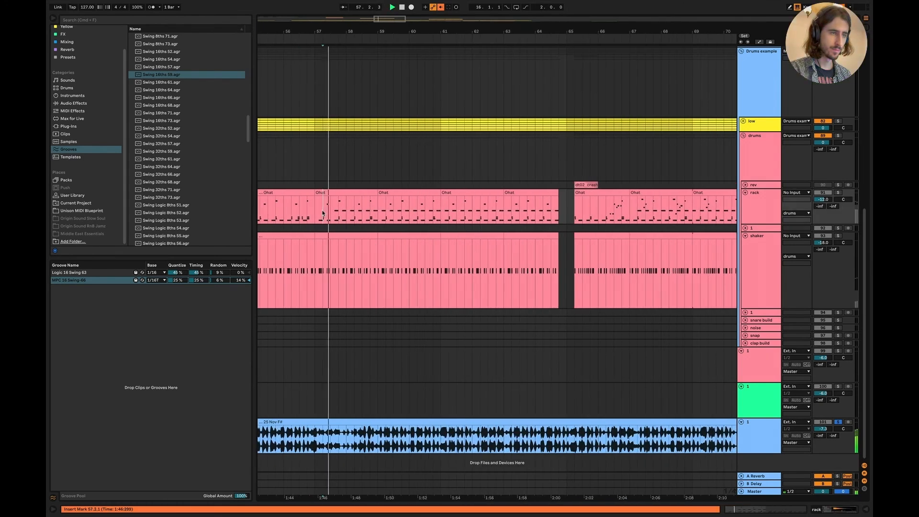
# Step: Examine the rack and shaker sections between bars 41 and 77 while the full track plays
pyautogui.hscroll(-1, 375, 230)
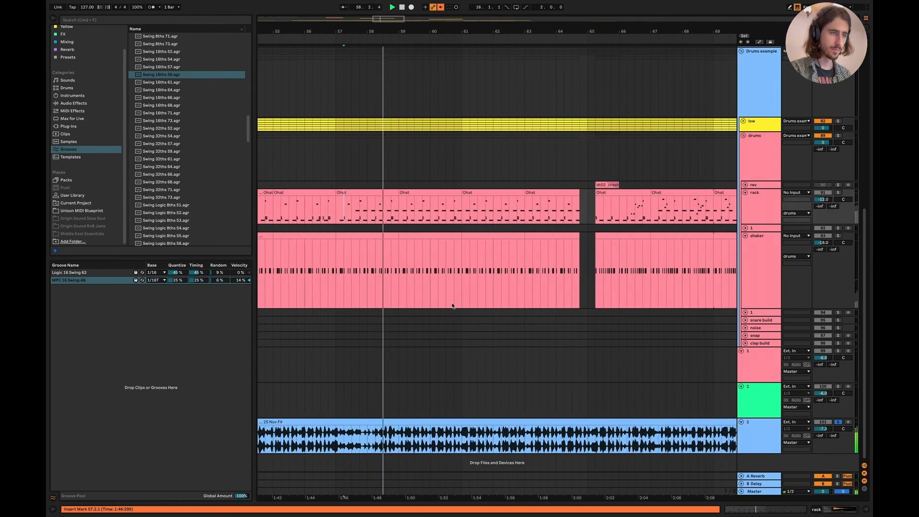
pyautogui.hscroll(-5, 452, 305)
pyautogui.scroll(-5, 452, 305)
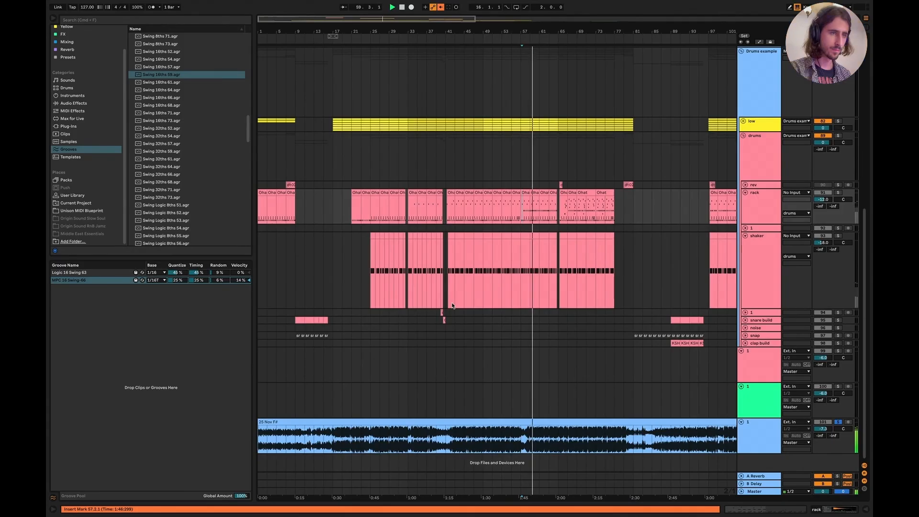
pyautogui.scroll(5, 452, 305)
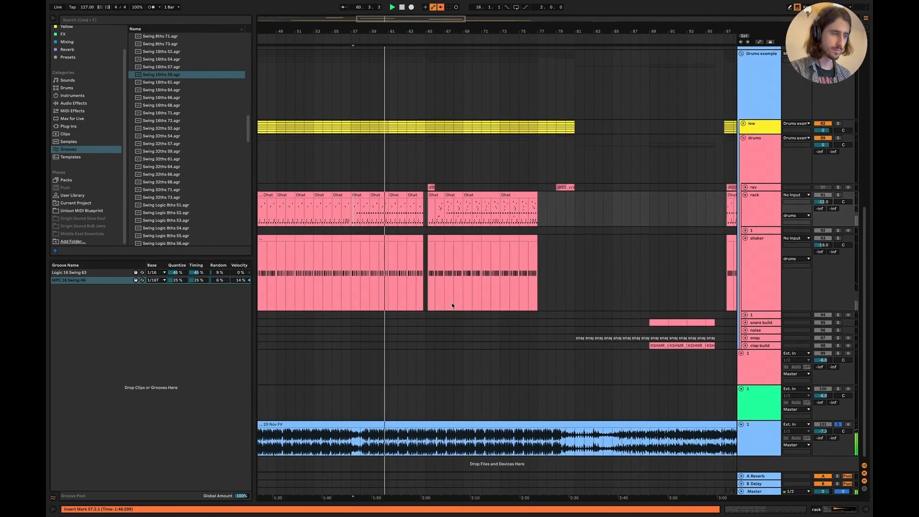
pyautogui.scroll(5, 453, 306)
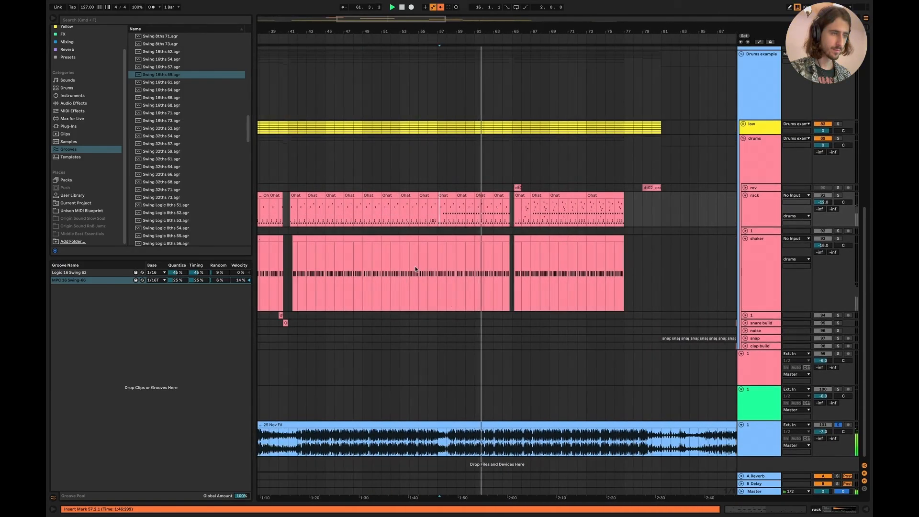
pyautogui.scroll(-3, 416, 269)
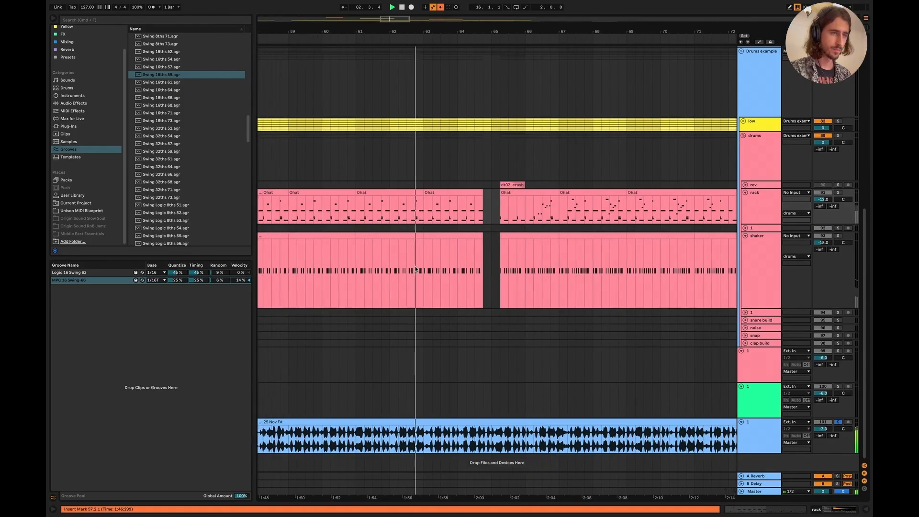
# Step: Stop playback and select the entire 25 Nov F# audio clip
pyautogui.click(410, 405)
pyautogui.press('space')
pyautogui.click(467, 433)
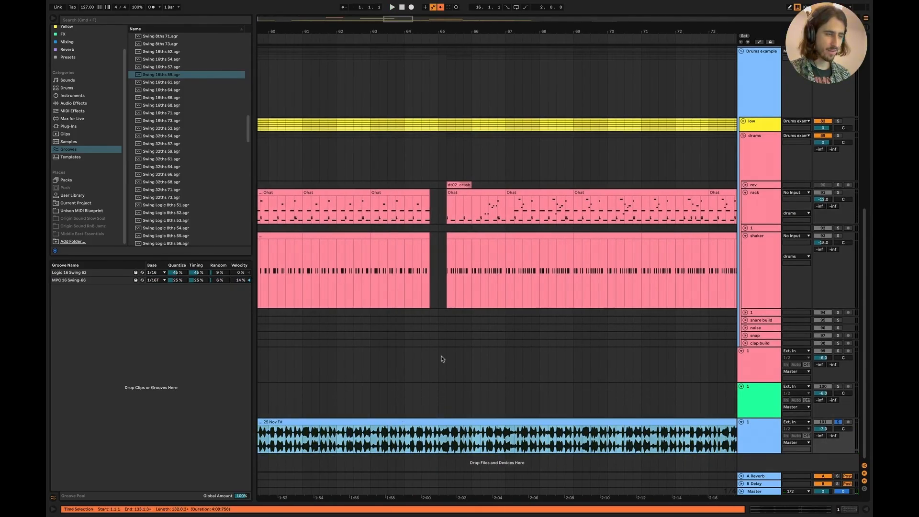
# Step: Place the insert marker at bar 65.2 on the 25 Nov F# clip and on the rack track
pyautogui.scroll(-3, 441, 359)
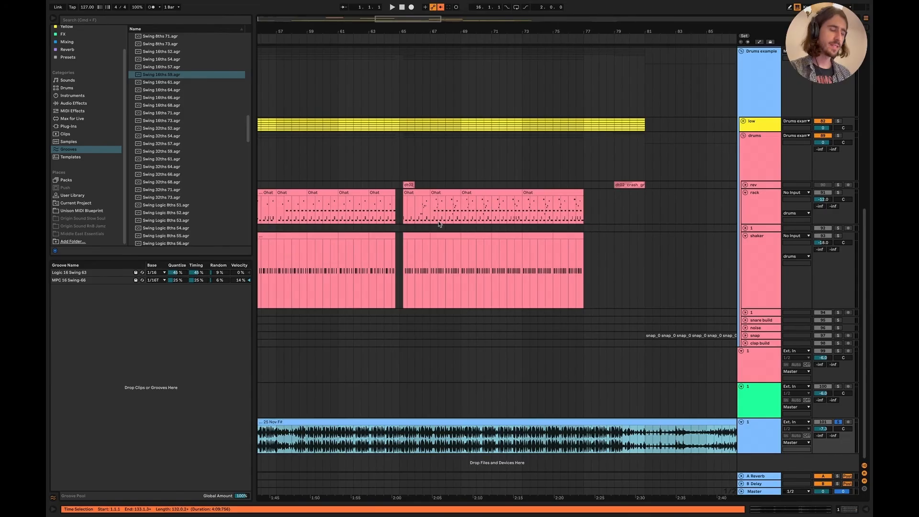
pyautogui.scroll(5, 435, 270)
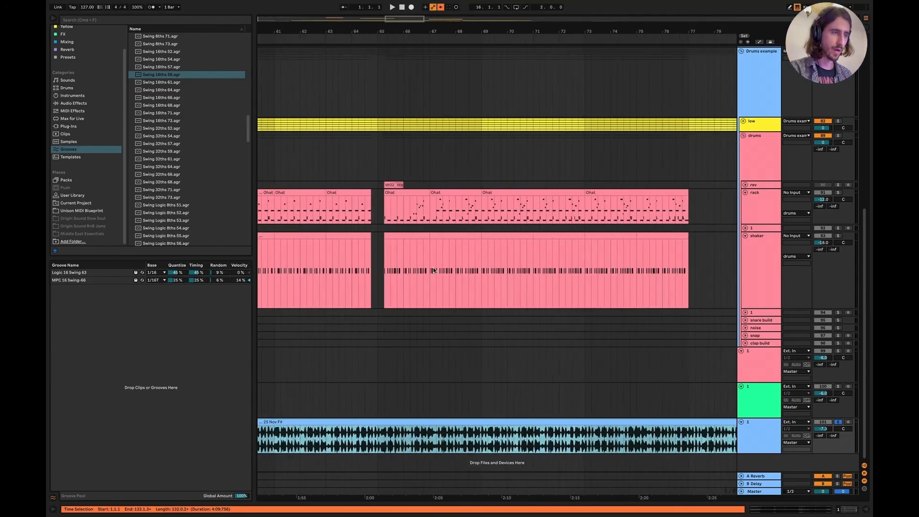
pyautogui.click(353, 441)
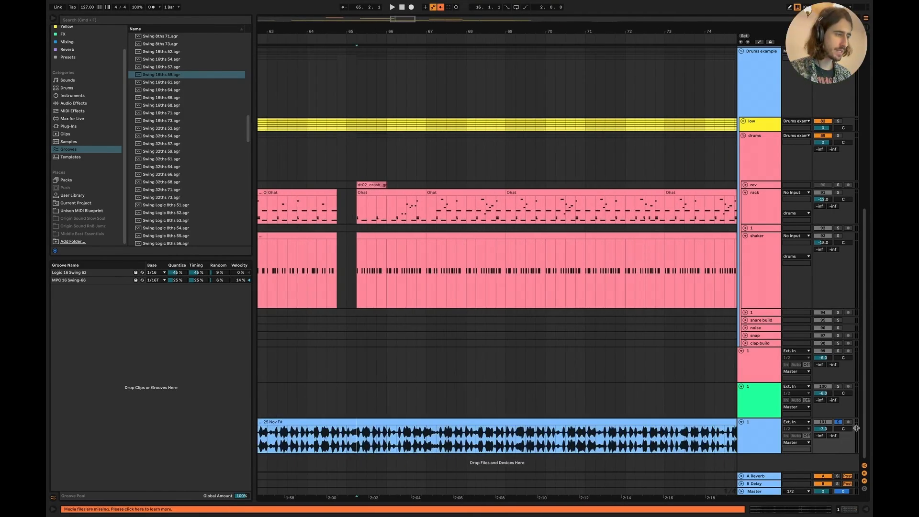
pyautogui.click(354, 211)
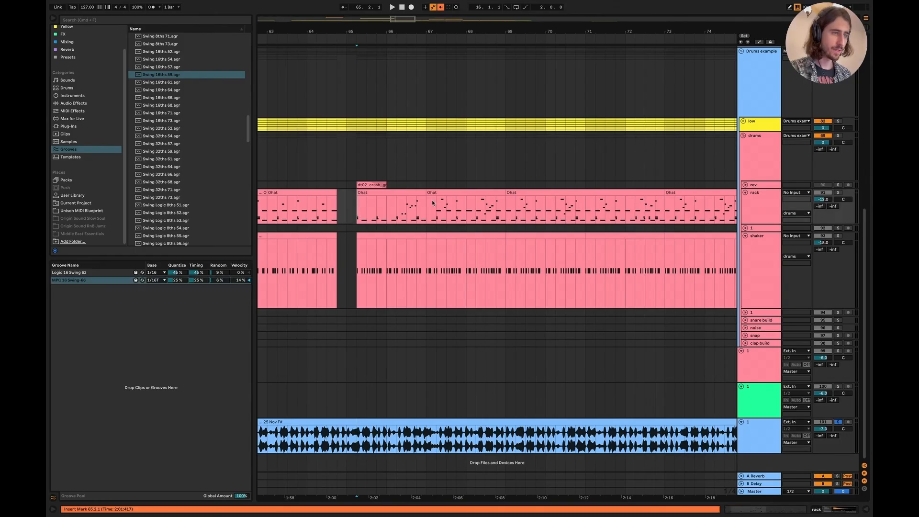
# Step: Play the soloed drums from bar 57.3, and again from bar 57.1, while examining the busier rack pattern
pyautogui.scroll(-5, 407, 304)
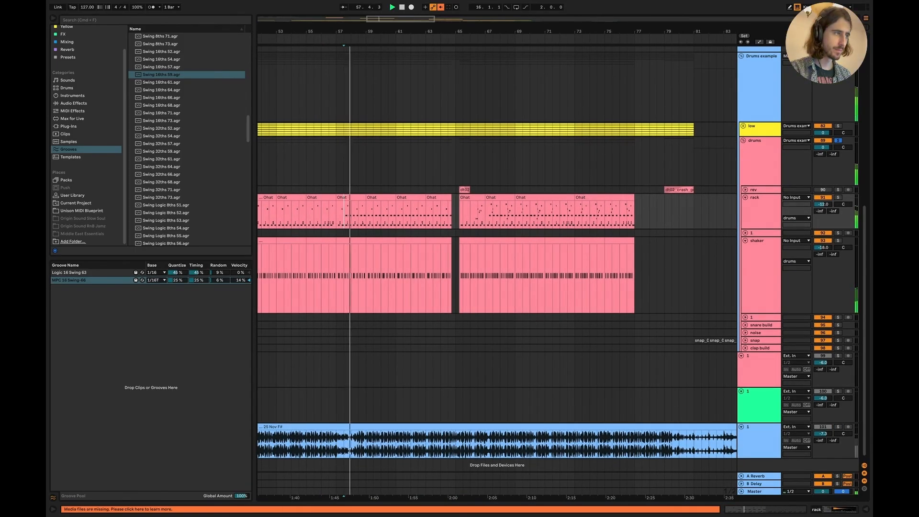
pyautogui.hscroll(-4, 321, 257)
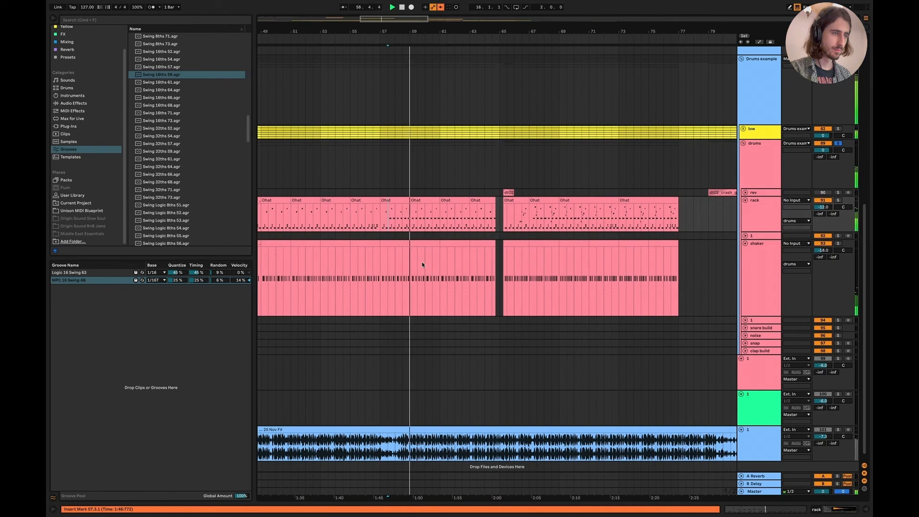
pyautogui.hscroll(-2, 438, 267)
pyautogui.scroll(1, 439, 267)
pyautogui.hscroll(-4, 438, 267)
pyautogui.scroll(-2, 438, 267)
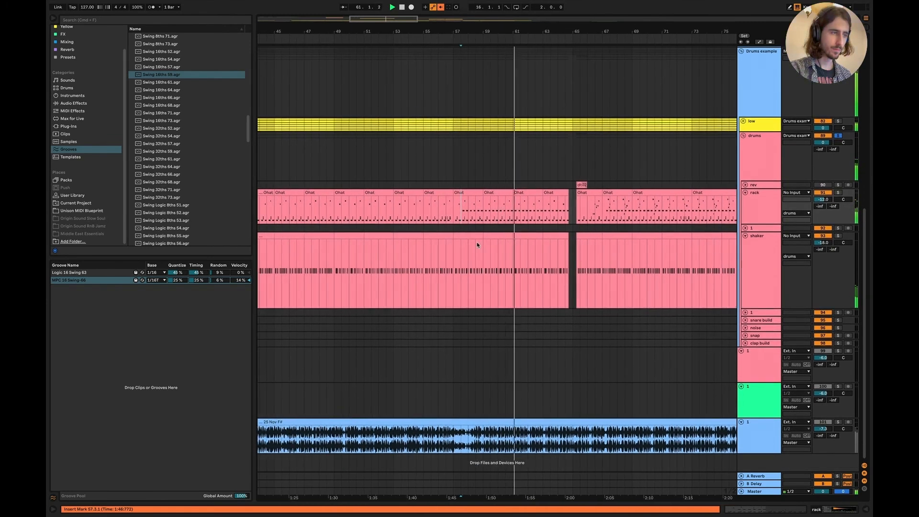
pyautogui.scroll(3, 477, 246)
pyautogui.scroll(3, 477, 246)
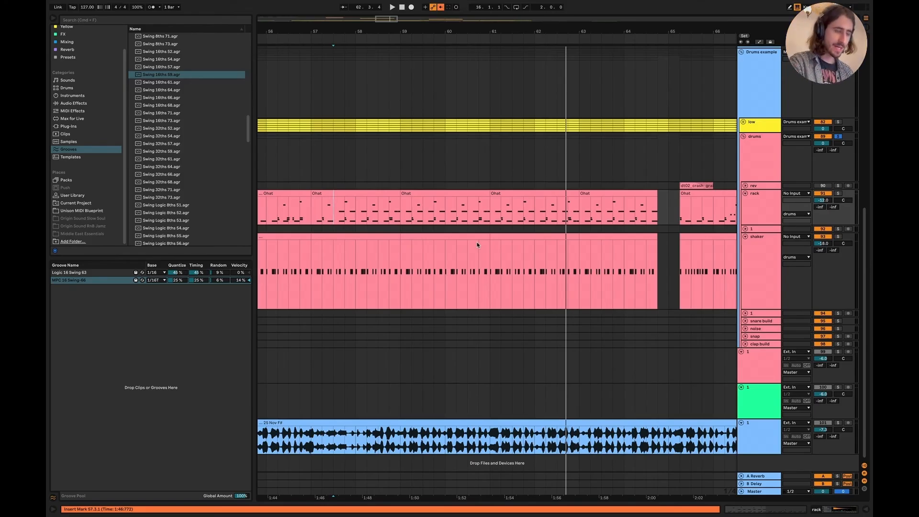
pyautogui.scroll(-3, 477, 244)
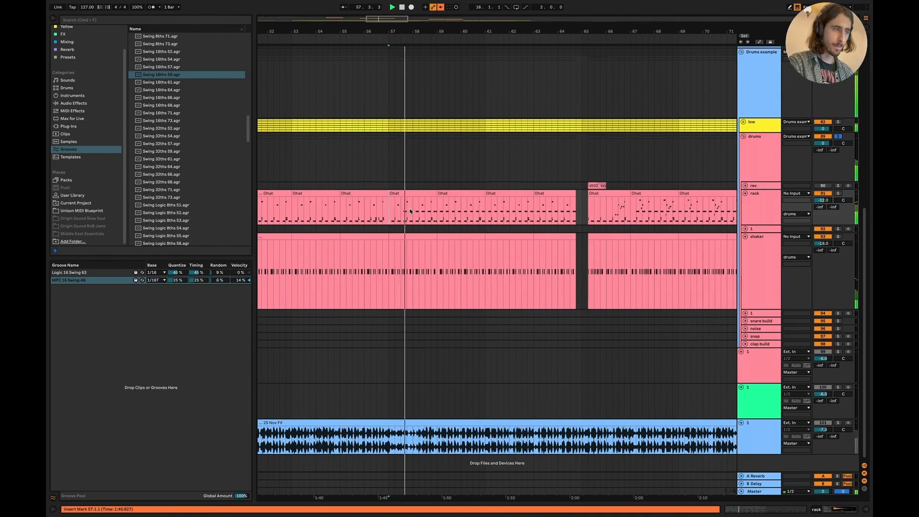
# Step: Play the soloed drums from bar 65.1 and examine the rack and shaker clips up to bar 70
pyautogui.hscroll(3, 462, 222)
pyautogui.click(471, 216)
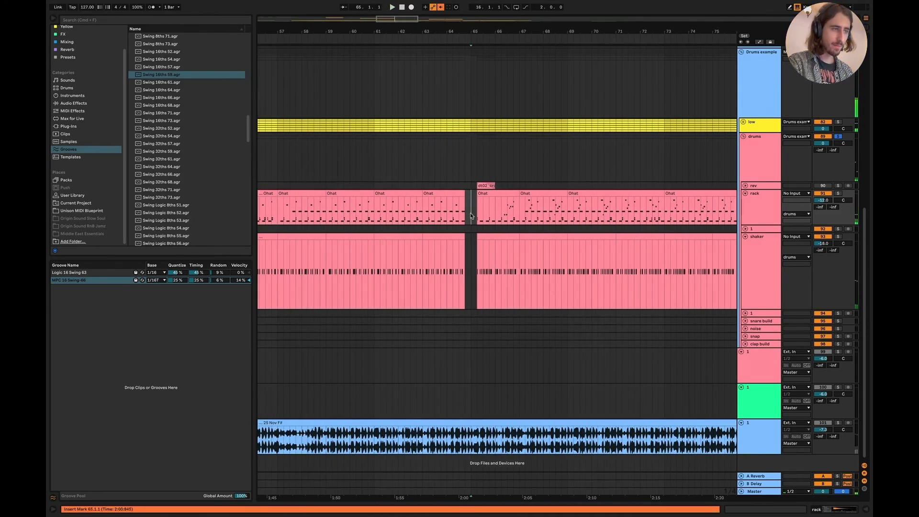
pyautogui.press('space')
pyautogui.hscroll(4, 466, 214)
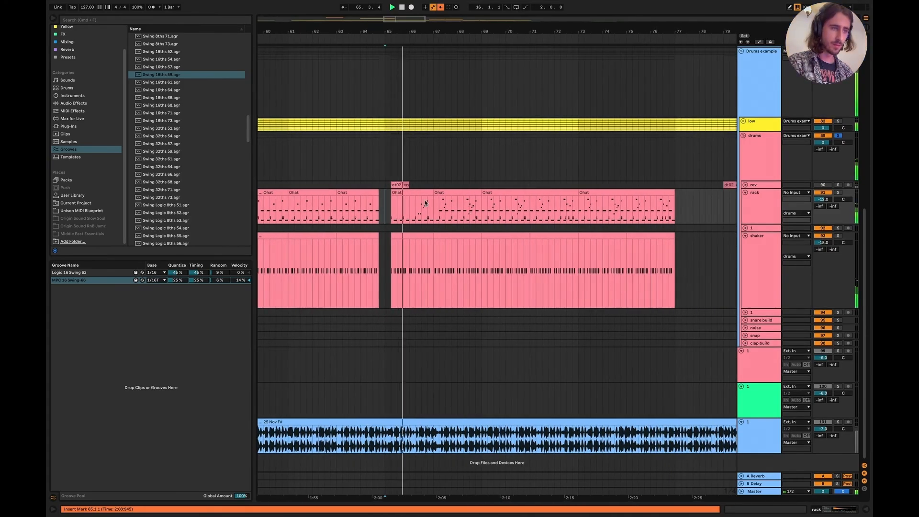
pyautogui.scroll(5, 425, 203)
pyautogui.hscroll(1, 425, 203)
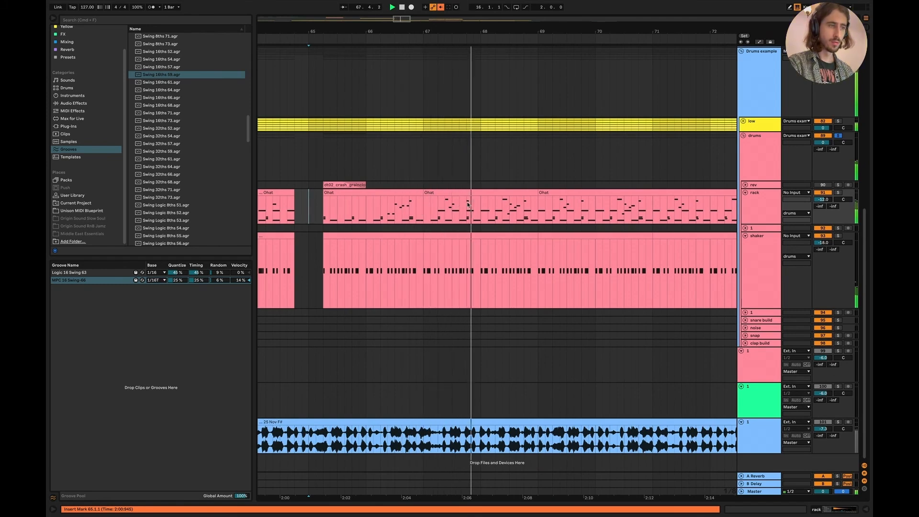
pyautogui.hscroll(5, 474, 206)
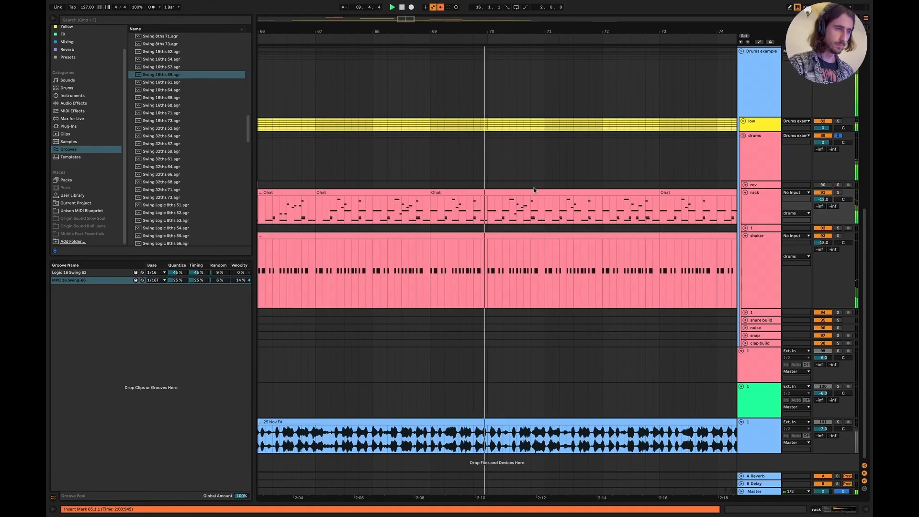
pyautogui.scroll(-3, 535, 207)
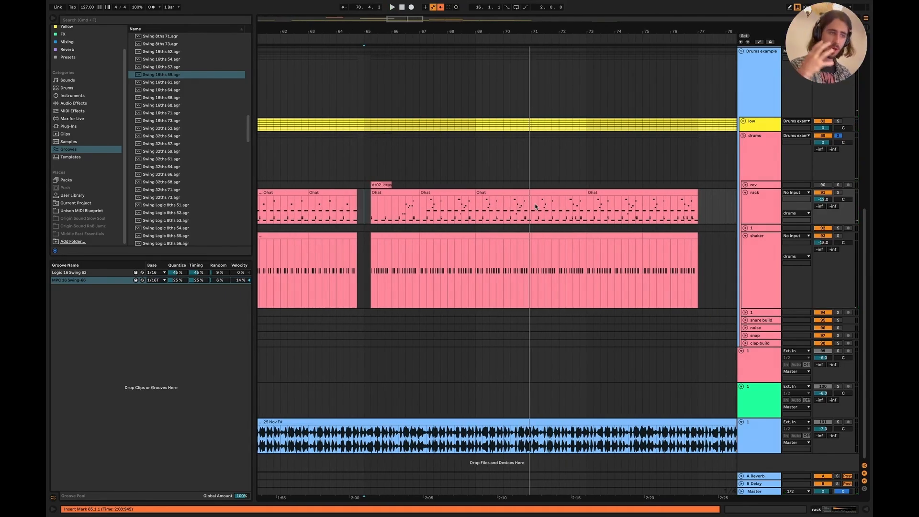
# Step: Play the soloed drums briefly from bar 34.1, where the rack pattern is sparser, and stop playback
pyautogui.hscroll(-15, 536, 207)
pyautogui.click(445, 230)
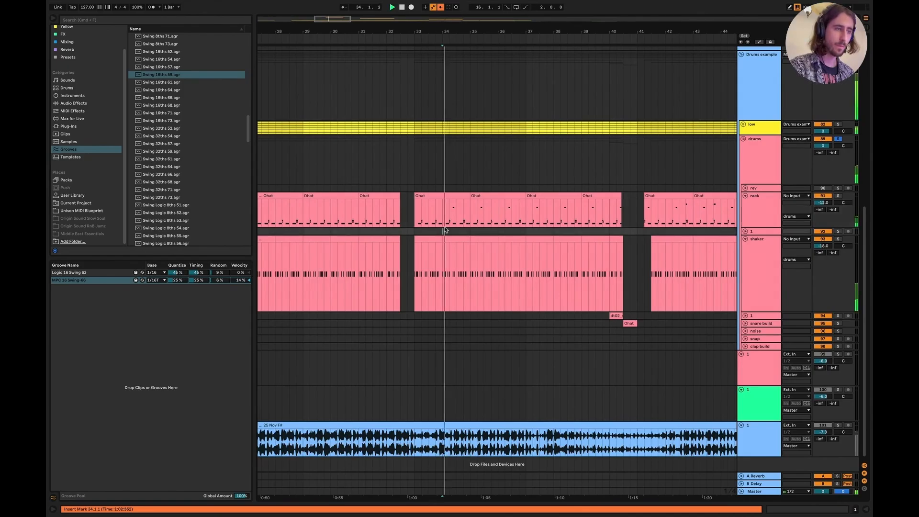
pyautogui.hscroll(1, 445, 230)
pyautogui.press('space')
pyautogui.hscroll(10, 445, 229)
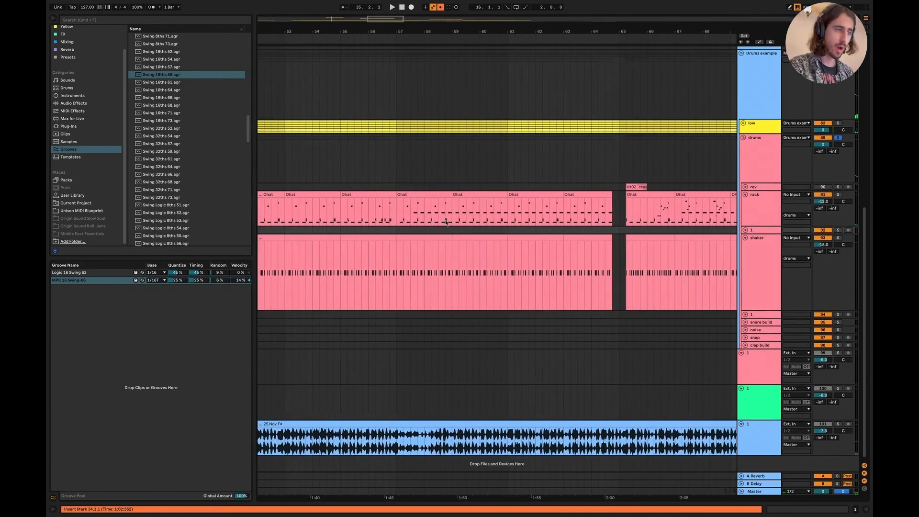
# Step: Play the soloed drums from around bar 58 and from bar 70.3 to compare the busier rack patterns
pyautogui.click(450, 216)
pyautogui.press('space')
pyautogui.hscroll(5, 449, 217)
pyautogui.scroll(-3, 453, 217)
pyautogui.click(488, 216)
pyautogui.press('space')
pyautogui.press('space')
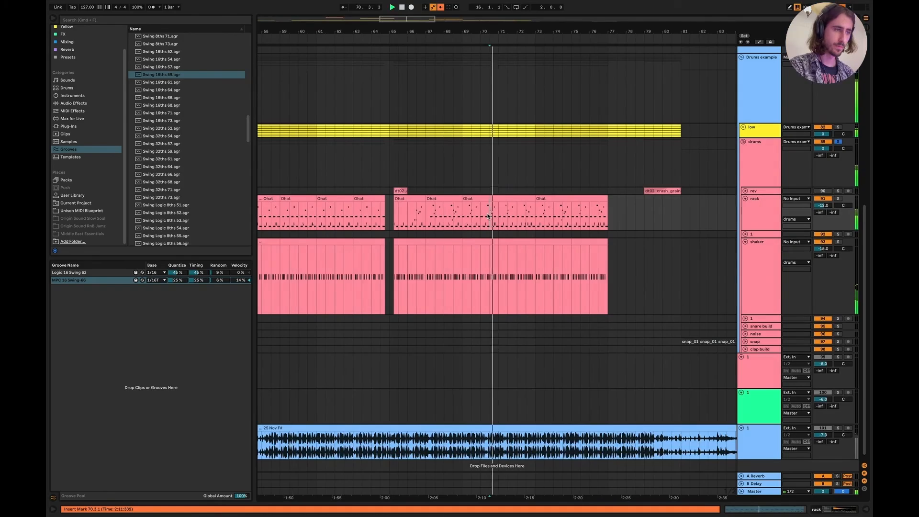
# Step: Examine the arrangement past the snare and clap builds to the drop at bar 97, stopping playback
pyautogui.hscroll(4, 488, 216)
pyautogui.scroll(4, 488, 217)
pyautogui.hscroll(3, 488, 217)
pyautogui.scroll(-5, 488, 216)
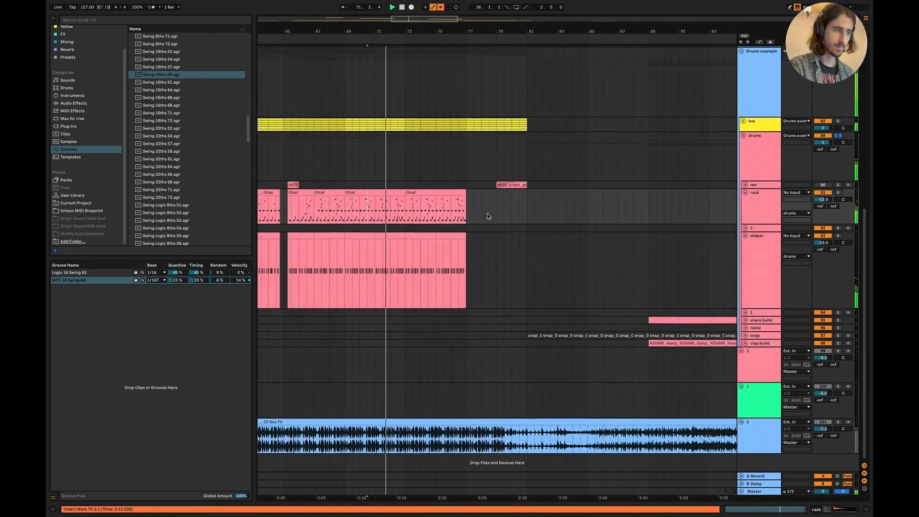
pyautogui.hscroll(9, 487, 216)
pyautogui.press('space')
pyautogui.scroll(4, 450, 252)
pyautogui.hscroll(-2, 450, 253)
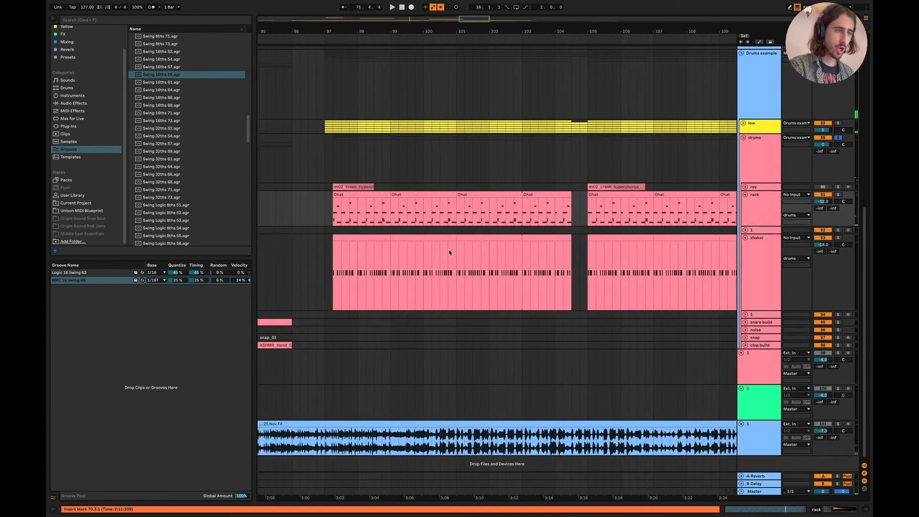
# Step: Trim the first four bars off the 25 Nov F# clip and move it back to start at bar 1
pyautogui.scroll(-8, 450, 252)
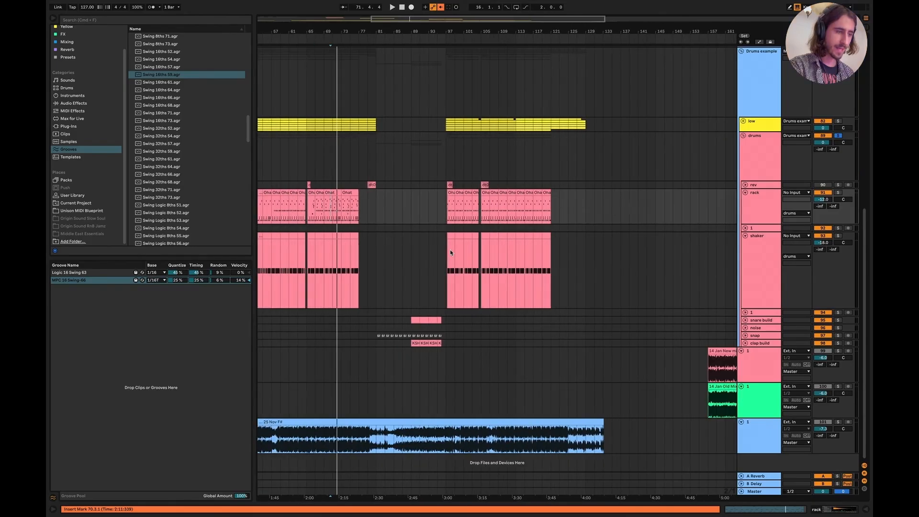
pyautogui.click(600, 424)
pyautogui.hscroll(-5, 471, 425)
pyautogui.moveTo(259, 421); pyautogui.dragTo(276, 421)
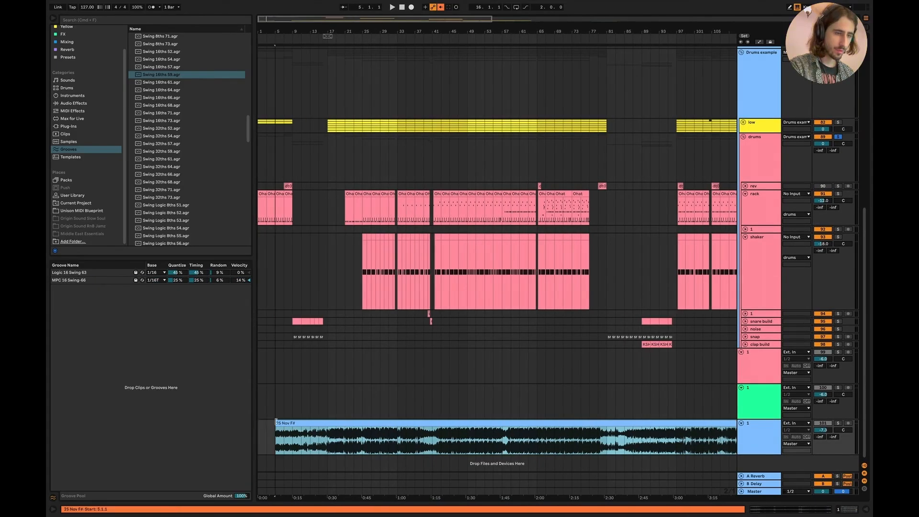
pyautogui.hscroll(8, 276, 431)
pyautogui.moveTo(481, 427); pyautogui.dragTo(416, 428)
pyautogui.scroll(10, 365, 216)
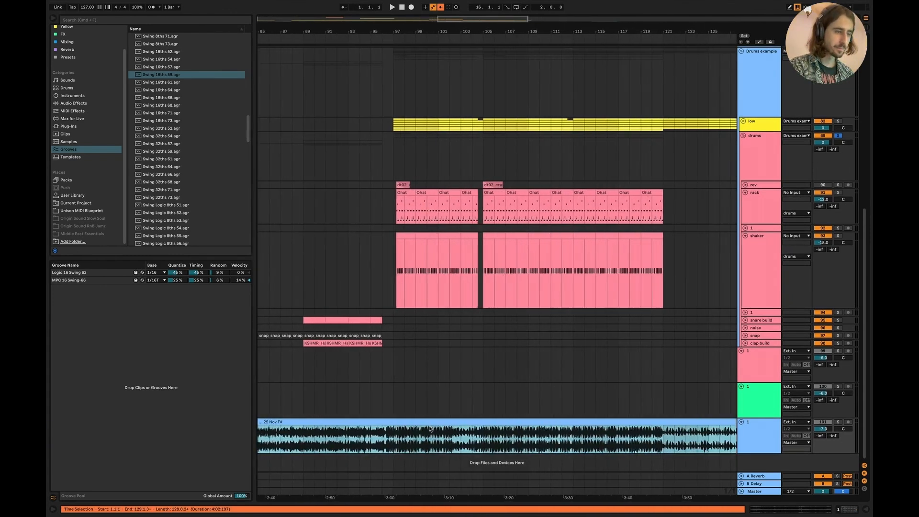
# Step: Play the 25 Nov F# track soloed from bar 95.1 and raise its volume to about -3.9 dB
pyautogui.hscroll(-1, 404, 335)
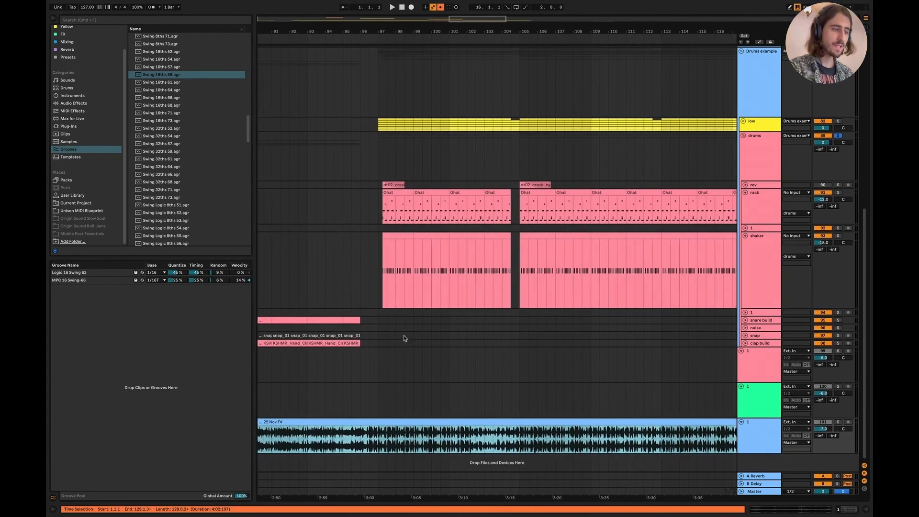
pyautogui.click(329, 397)
pyautogui.click(348, 399)
pyautogui.press('space')
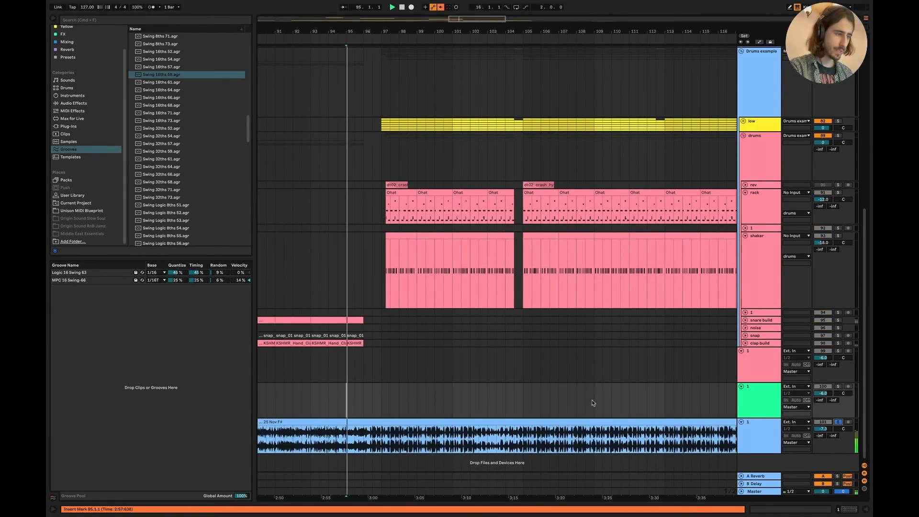
pyautogui.scroll(3, 425, 378)
pyautogui.moveTo(822, 429); pyautogui.dragTo(823, 422)
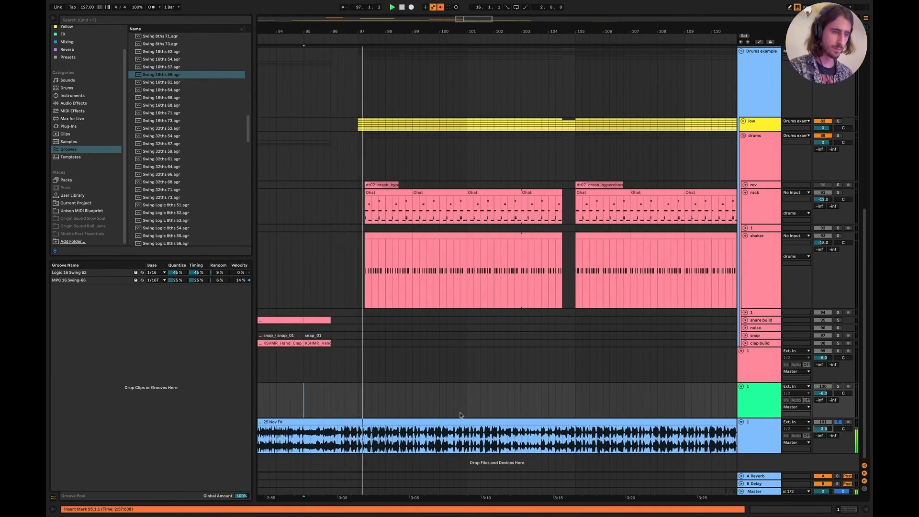
# Step: Play the 25 Nov F# track from the start of the drop at bar 97.1
pyautogui.scroll(-3, 460, 416)
pyautogui.click(387, 395)
pyautogui.press('space')
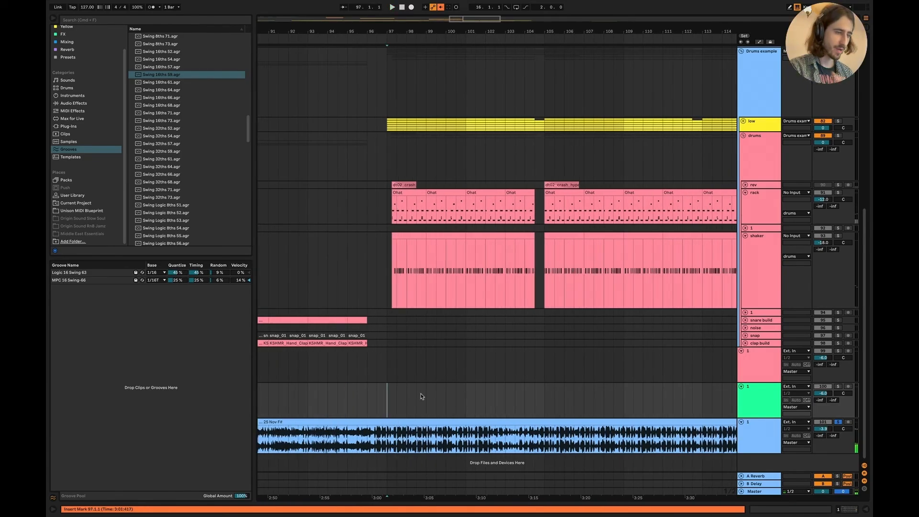
pyautogui.scroll(-3, 422, 395)
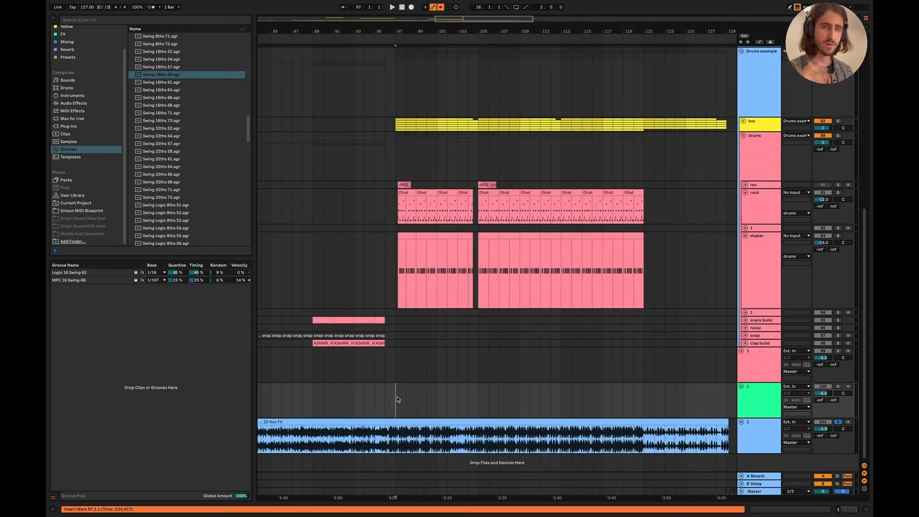
pyautogui.press('space')
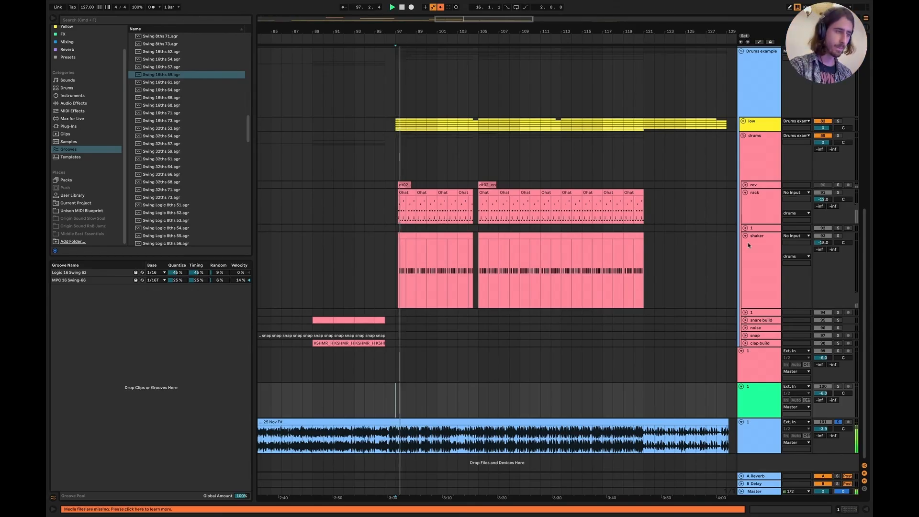
# Step: Collapse the rack and shaker tracks and the pink audio track below the drums group
pyautogui.click(745, 192)
pyautogui.click(745, 208)
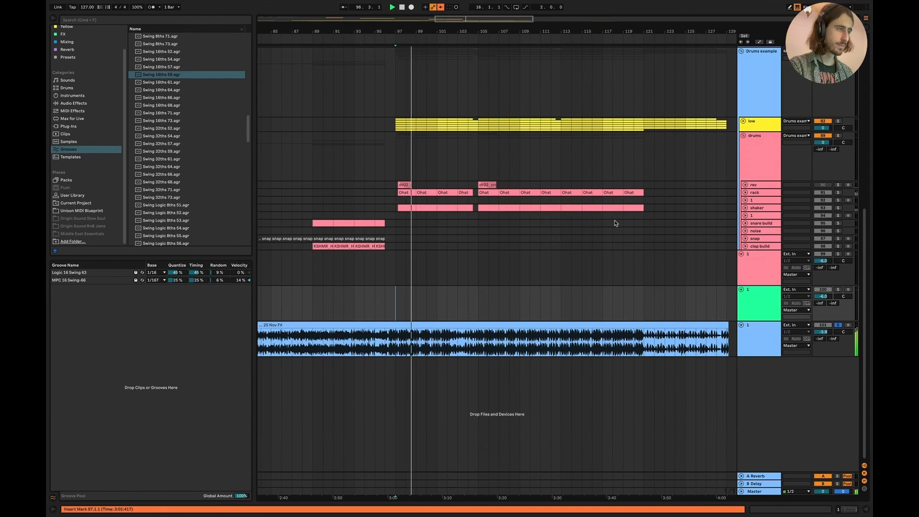
pyautogui.click(741, 254)
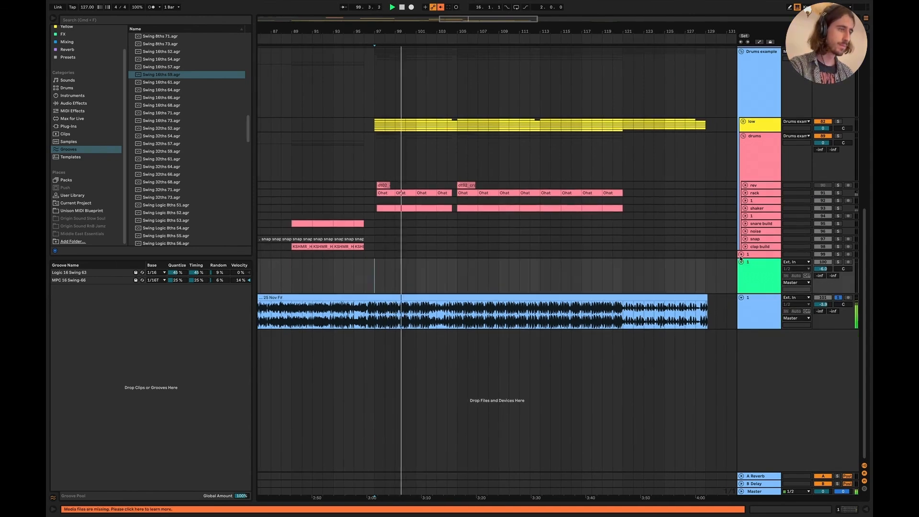
# Step: Follow the collapsed drum clips through the drop from bar 97 during playback, and select the whole 25 Nov F# clip
pyautogui.hscroll(-5, 347, 172)
pyautogui.hscroll(5, 420, 176)
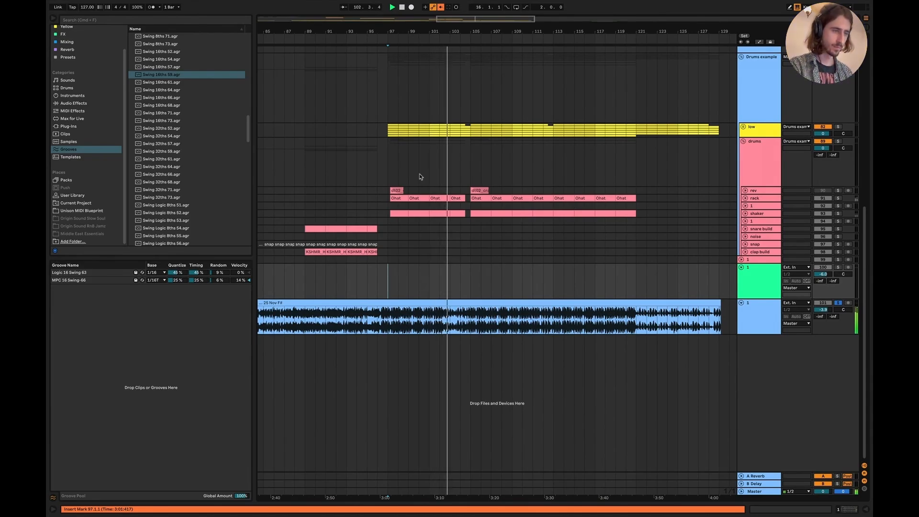
pyautogui.scroll(5, 472, 204)
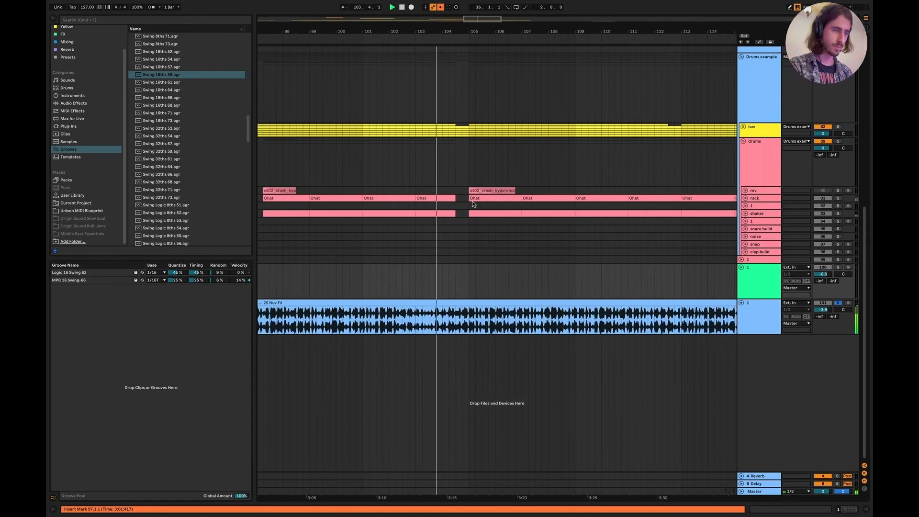
pyautogui.hscroll(1, 482, 259)
pyautogui.scroll(1, 482, 258)
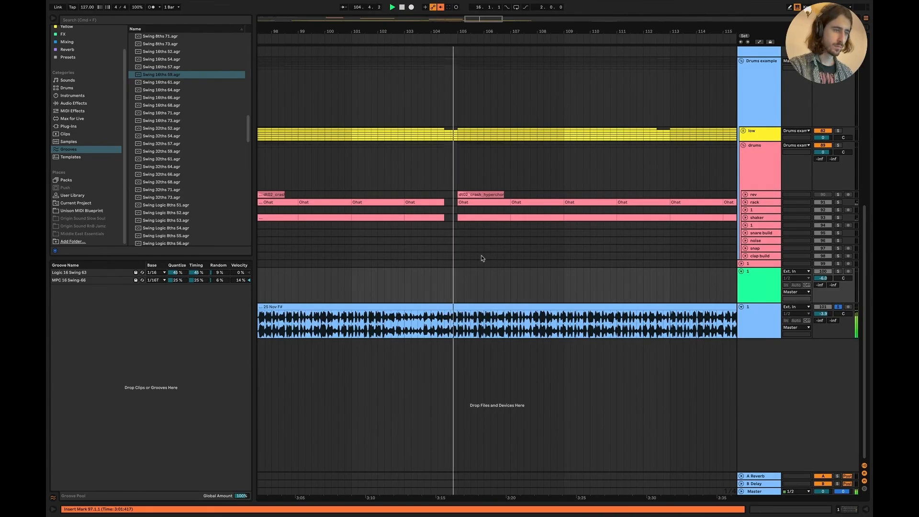
pyautogui.hscroll(2, 482, 258)
pyautogui.scroll(-6, 482, 259)
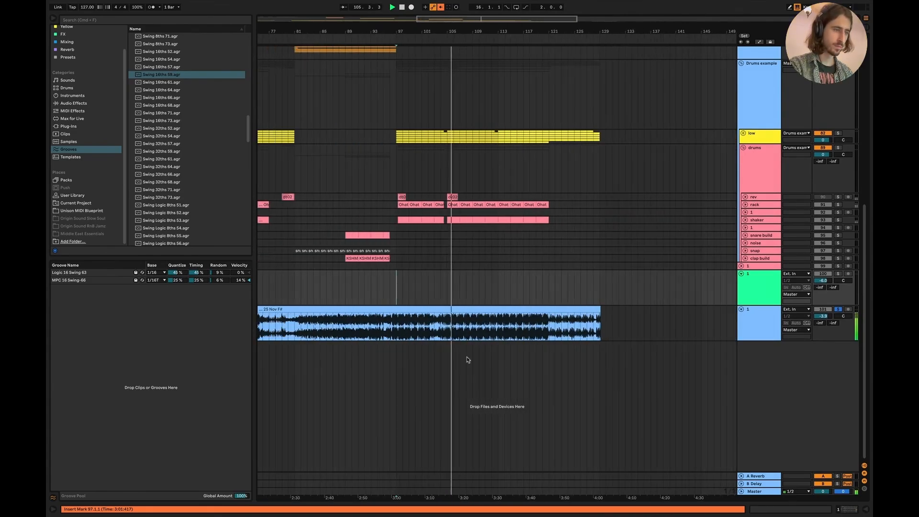
pyautogui.doubleClick(438, 308)
pyautogui.click(865, 510)
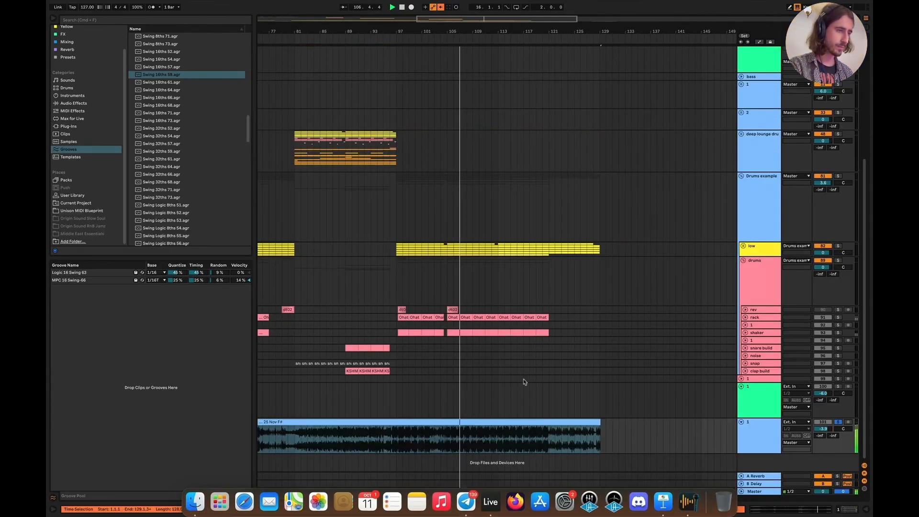
# Step: Stop playback and unfold the rack track to show the notes in its Ohat clips before the break
pyautogui.press('space')
pyautogui.hscroll(-1, 490, 359)
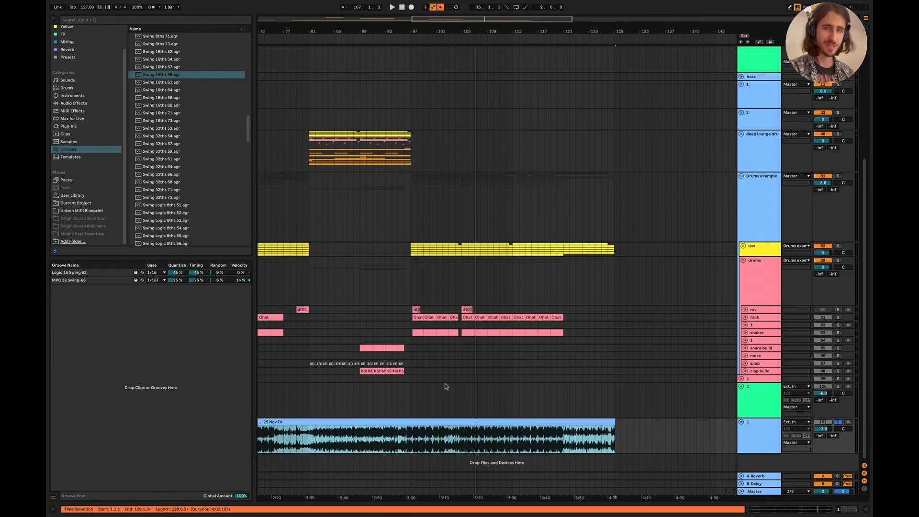
pyautogui.scroll(5, 469, 386)
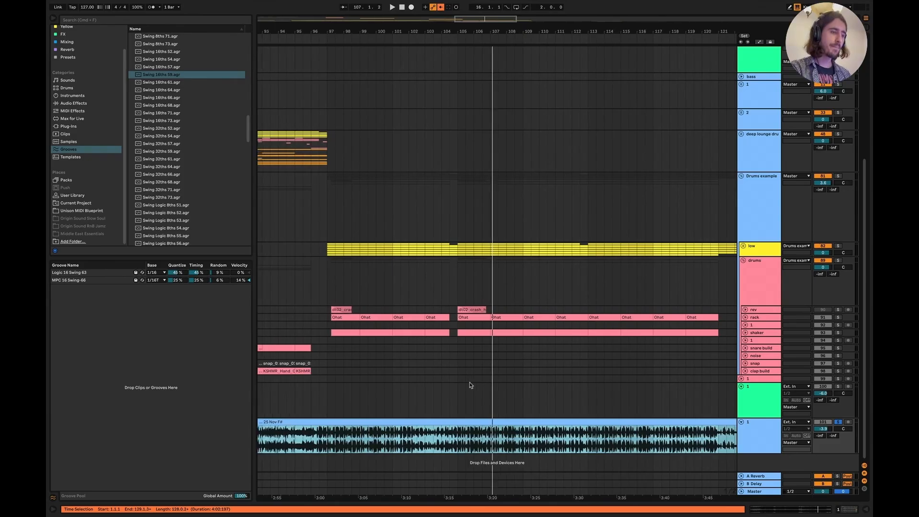
pyautogui.hscroll(-8, 470, 385)
pyautogui.hscroll(-5, 537, 363)
pyautogui.click(745, 318)
pyautogui.scroll(-2, 420, 349)
pyautogui.hscroll(-4, 420, 349)
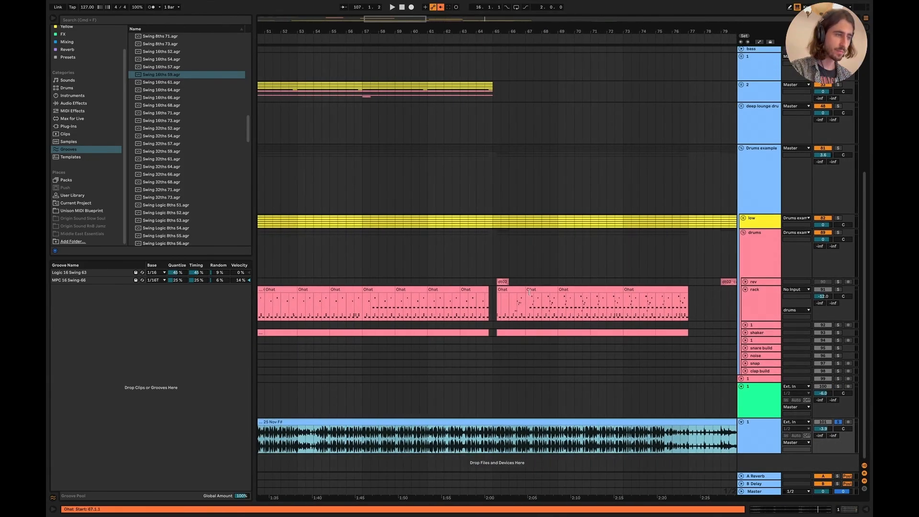
# Step: Open the rack track's Ohat clip starting at bar 57 in the note editor
pyautogui.hscroll(2, 535, 330)
pyautogui.scroll(2, 535, 330)
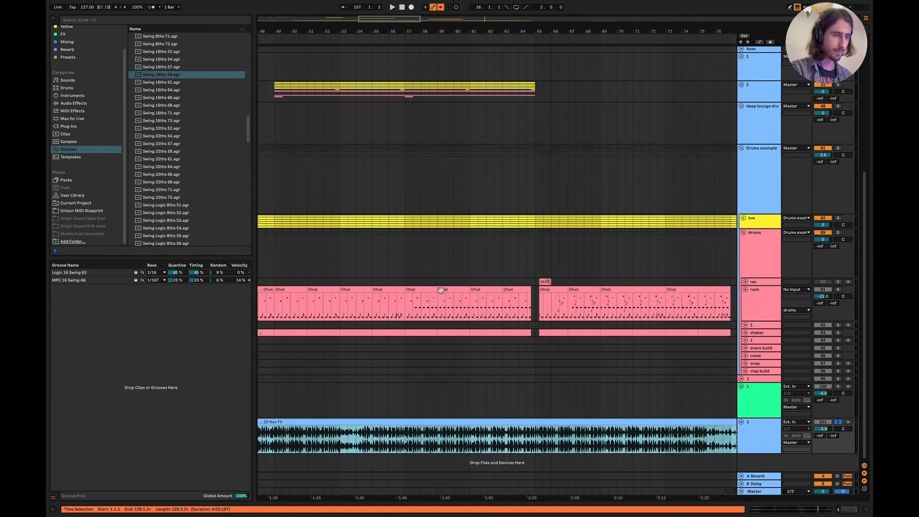
pyautogui.scroll(2, 424, 294)
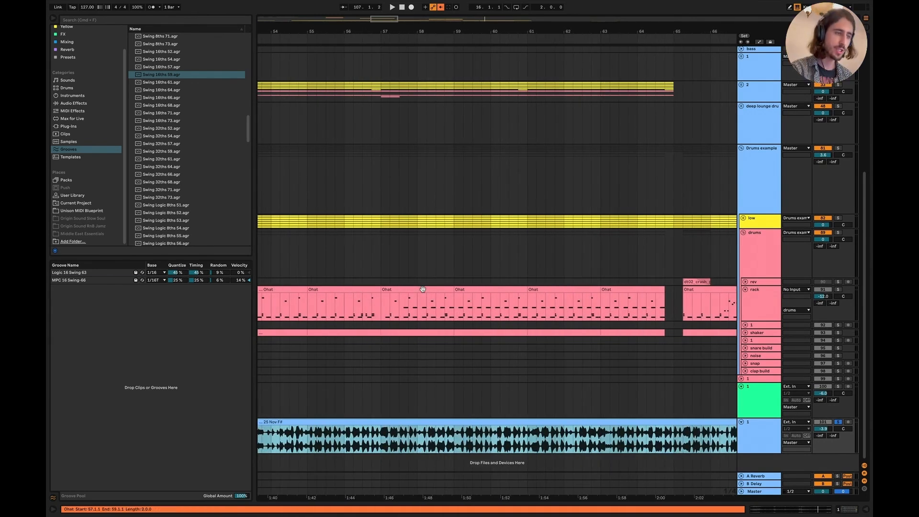
pyautogui.doubleClick(424, 294)
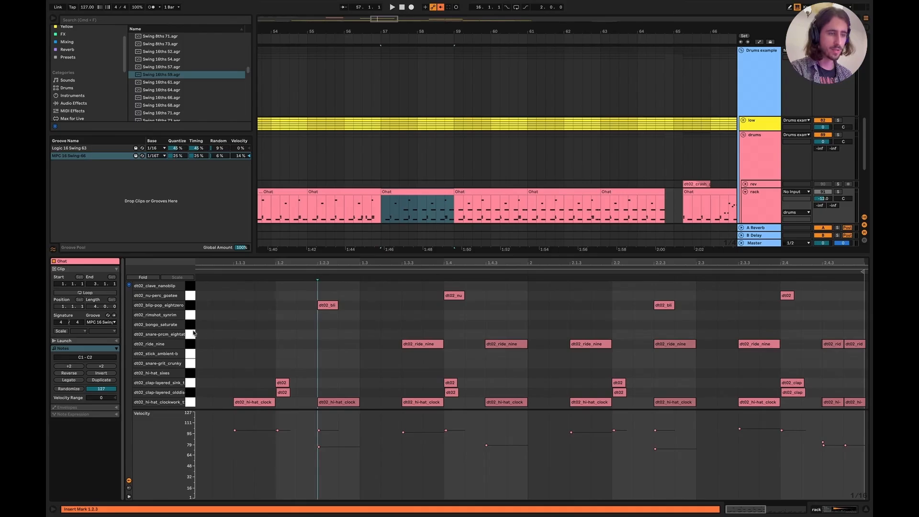
# Step: Solo the rack track and audition its dt02_ride_nine sound, removing the stray ride note at the clip's start
pyautogui.click(190, 345)
pyautogui.click(838, 192)
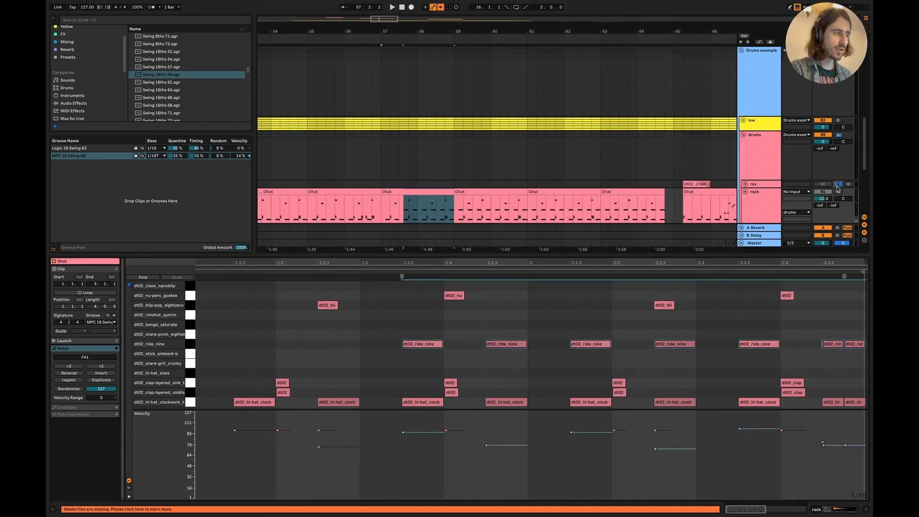
pyautogui.doubleClick(203, 344)
pyautogui.click(190, 345)
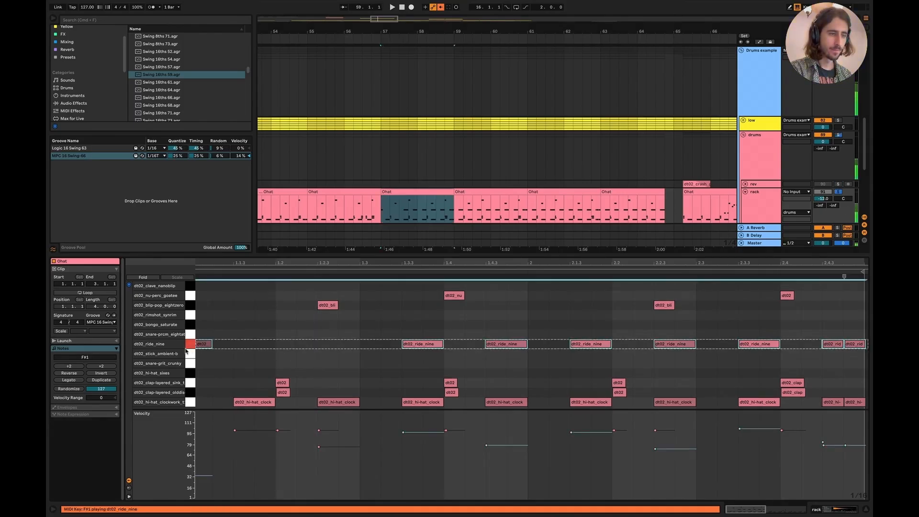
pyautogui.click(213, 340)
pyautogui.doubleClick(205, 344)
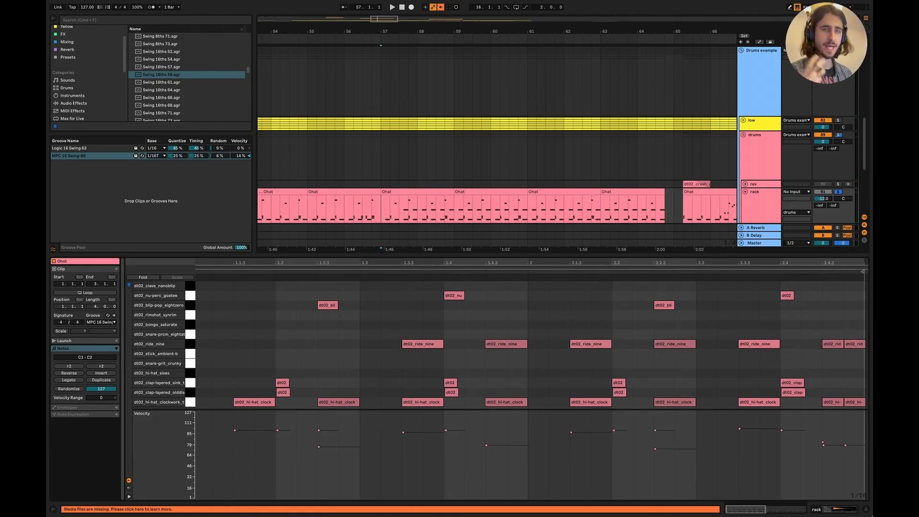
# Step: Close the clip view and play the 25 Nov F# track soloed from bar 98.3 in the second drop
pyautogui.click(867, 511)
pyautogui.hscroll(10, 589, 304)
pyautogui.scroll(-10, 589, 304)
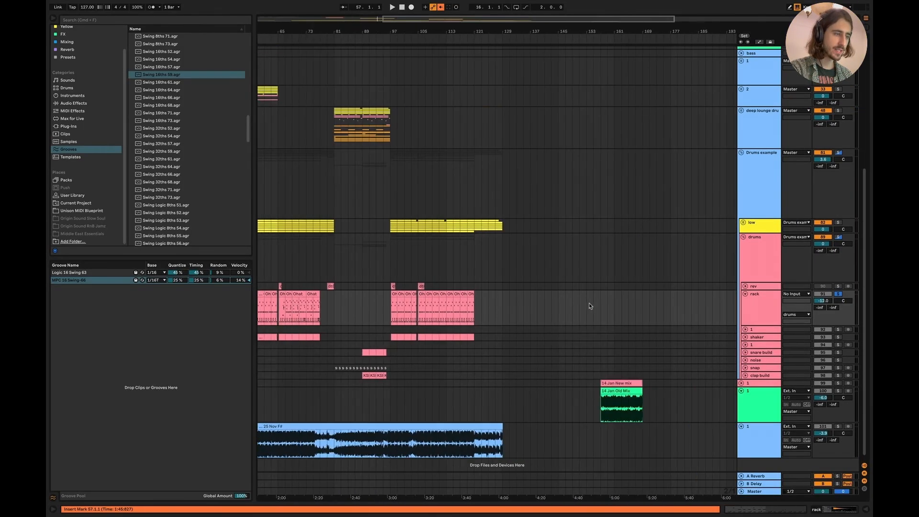
pyautogui.scroll(5, 417, 339)
pyautogui.click(379, 404)
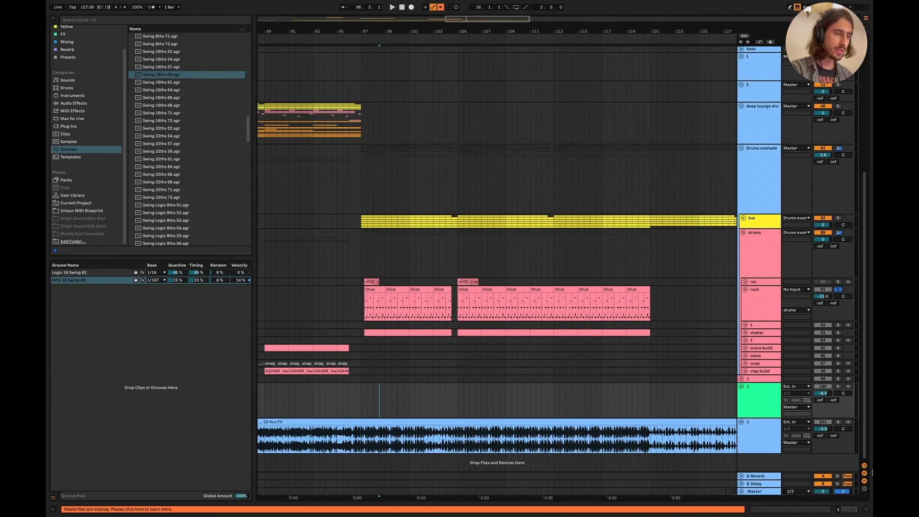
pyautogui.click(838, 422)
pyautogui.press('space')
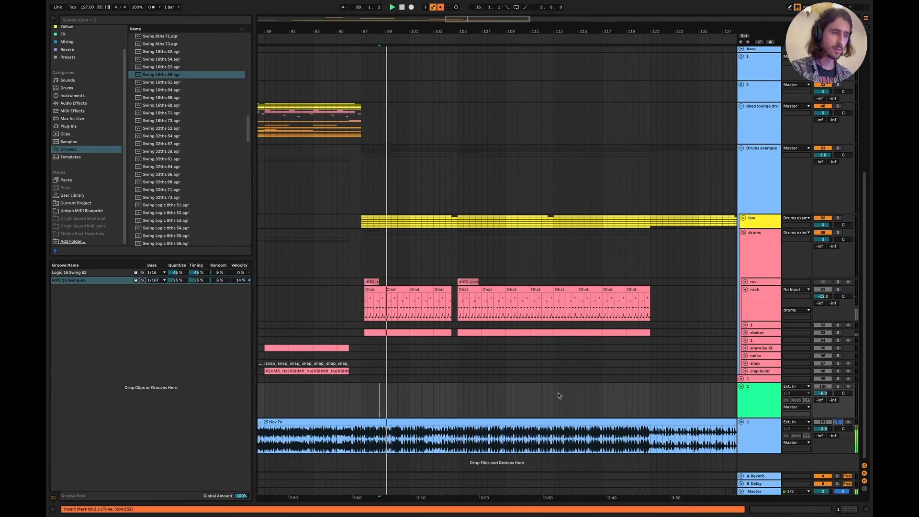
# Step: Open the rack's Ohat clip at bar 101, stop playback, and audition its dt02_ride_nine notes with the rack soloed
pyautogui.scroll(5, 414, 316)
pyautogui.doubleClick(415, 316)
pyautogui.press('space')
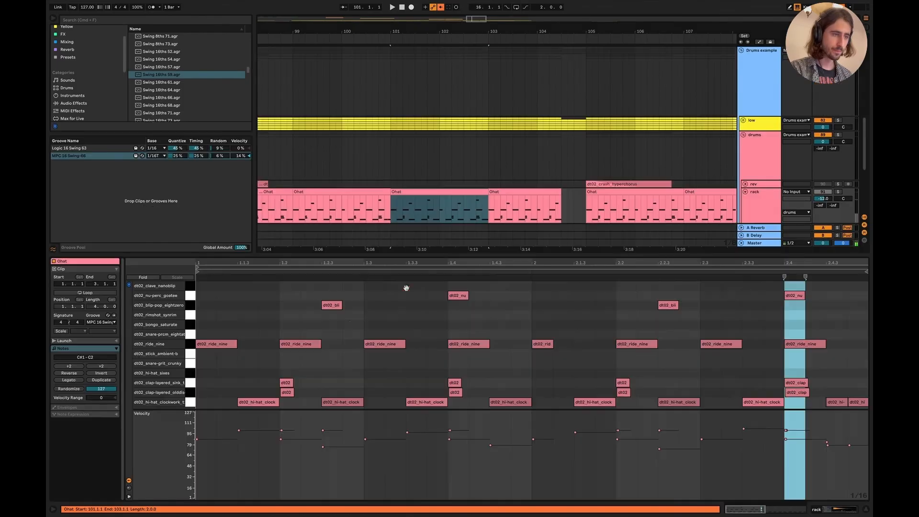
pyautogui.click(190, 348)
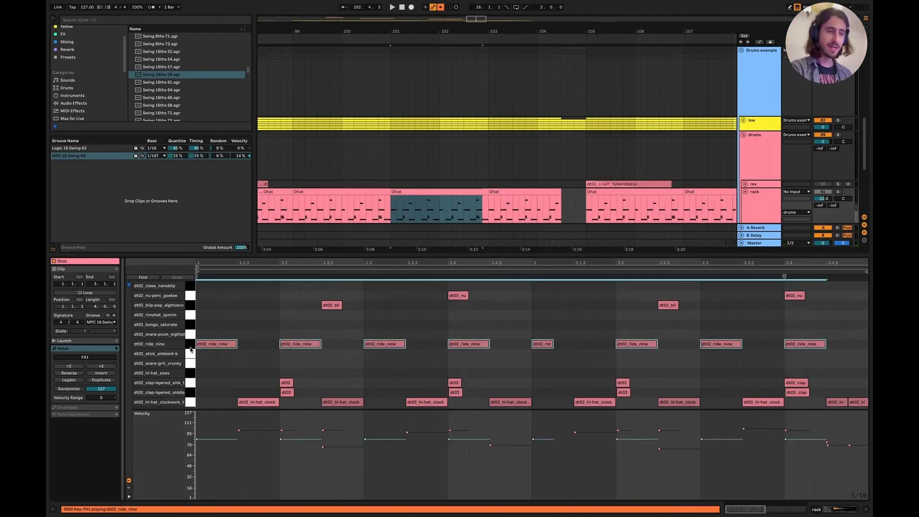
pyautogui.click(837, 192)
pyautogui.click(190, 345)
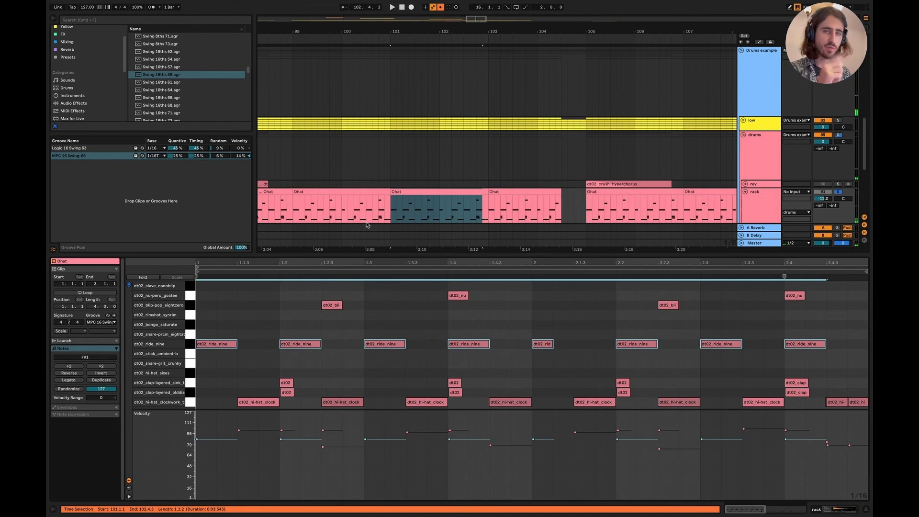
# Step: Show the notes of the rack's Ohat clip starting at bar 69
pyautogui.scroll(-5, 368, 224)
pyautogui.scroll(-5, 362, 146)
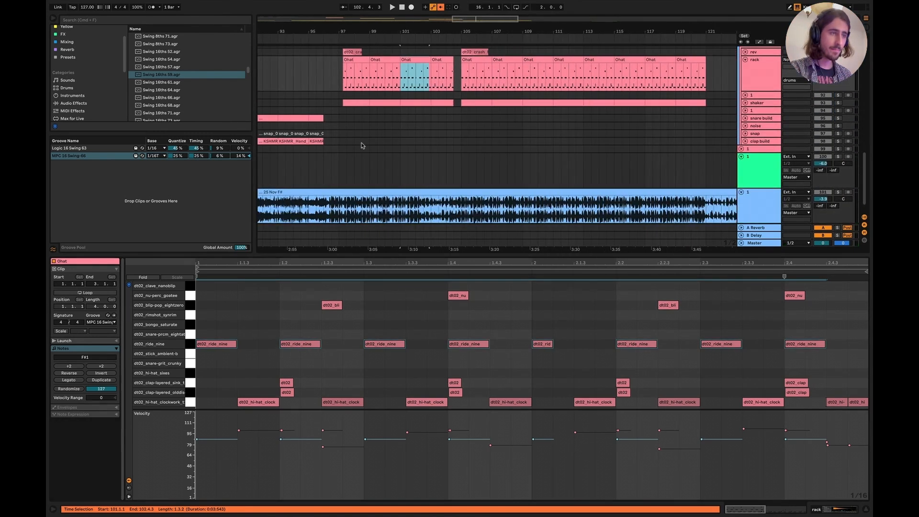
pyautogui.hscroll(-10, 363, 145)
pyautogui.scroll(2, 361, 144)
pyautogui.click(335, 101)
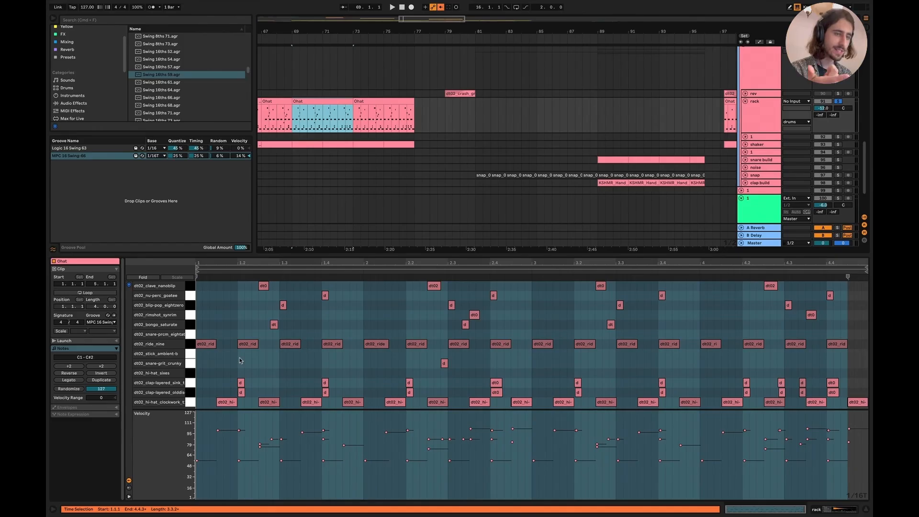
# Step: Try shifting all dt02_ride_nine notes half a beat later onto the offbeats, and move them back onto the beats
pyautogui.click(191, 344)
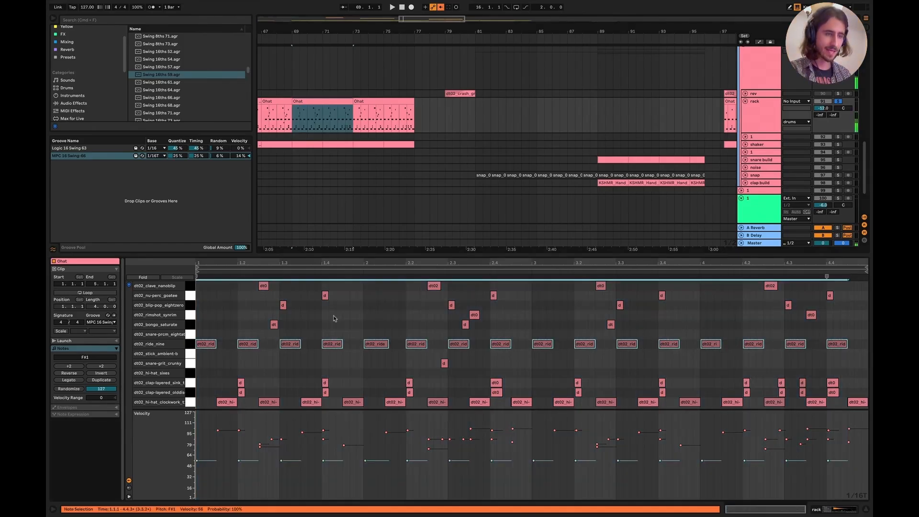
pyautogui.moveTo(207, 346); pyautogui.dragTo(228, 348)
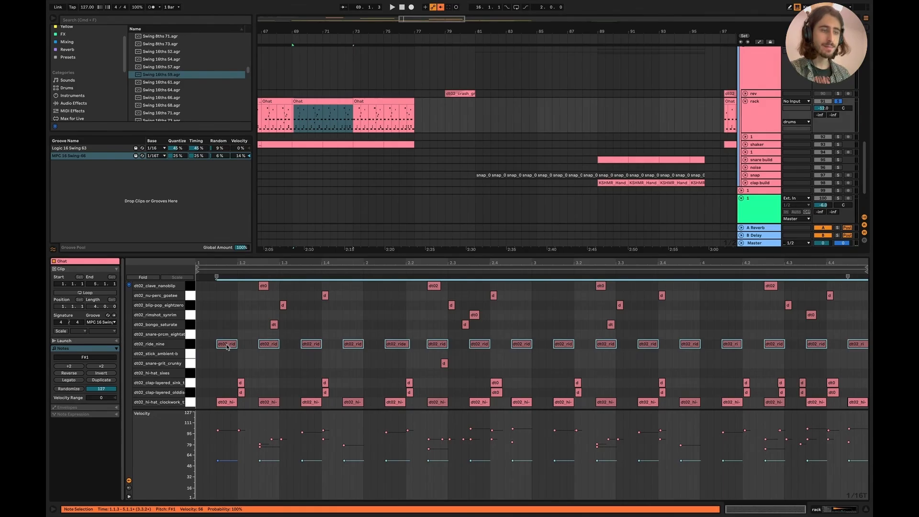
pyautogui.moveTo(227, 346); pyautogui.dragTo(209, 348)
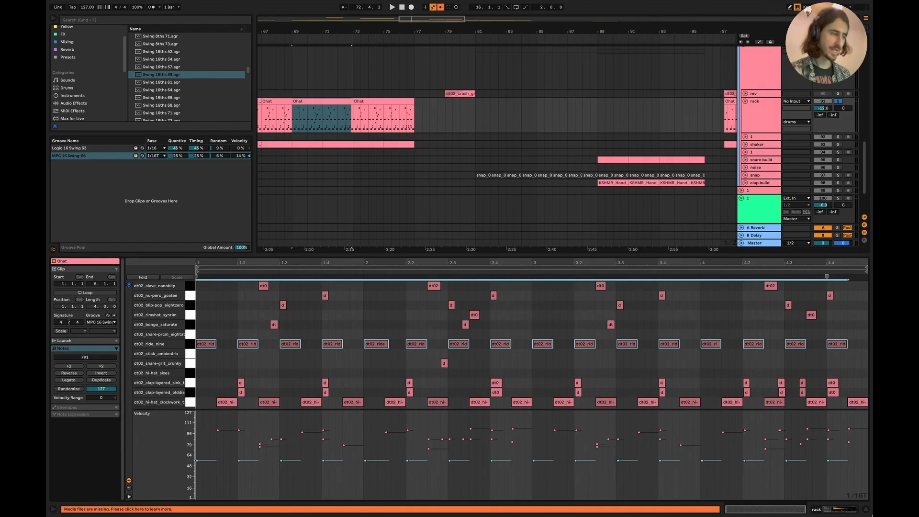
# Step: Close the clip view and collapse the drums group and its parent Drums example group
pyautogui.click(867, 512)
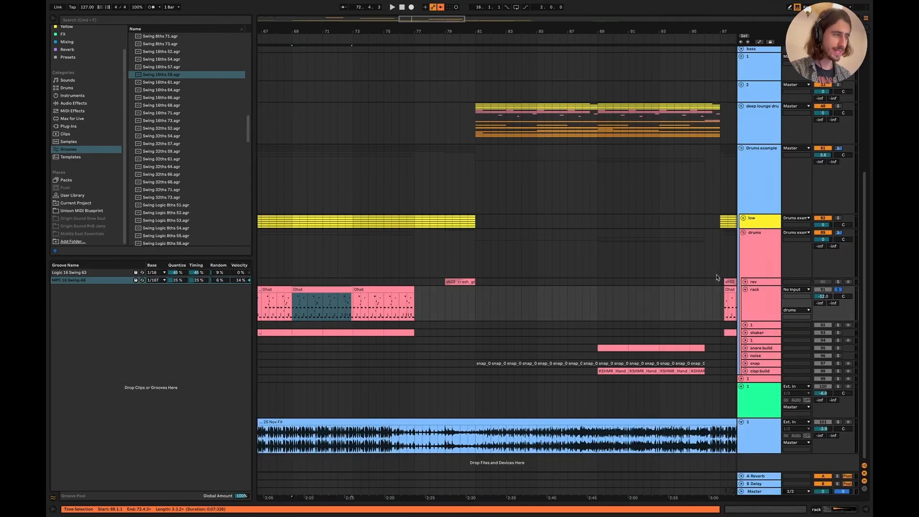
pyautogui.click(743, 233)
pyautogui.click(741, 148)
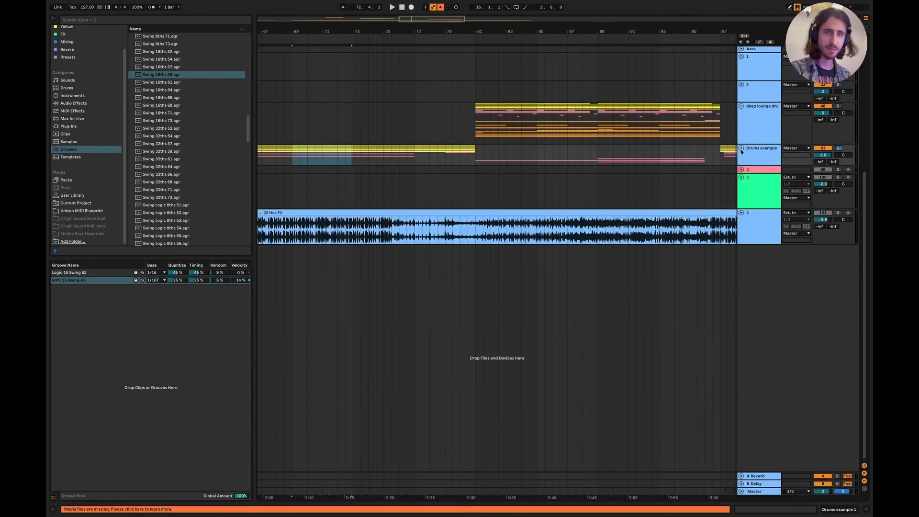
# Step: Look over the whole arrangement from bar 1, from the drum kit examples to the Drums example and 25 Nov F# tracks
pyautogui.scroll(5, 571, 187)
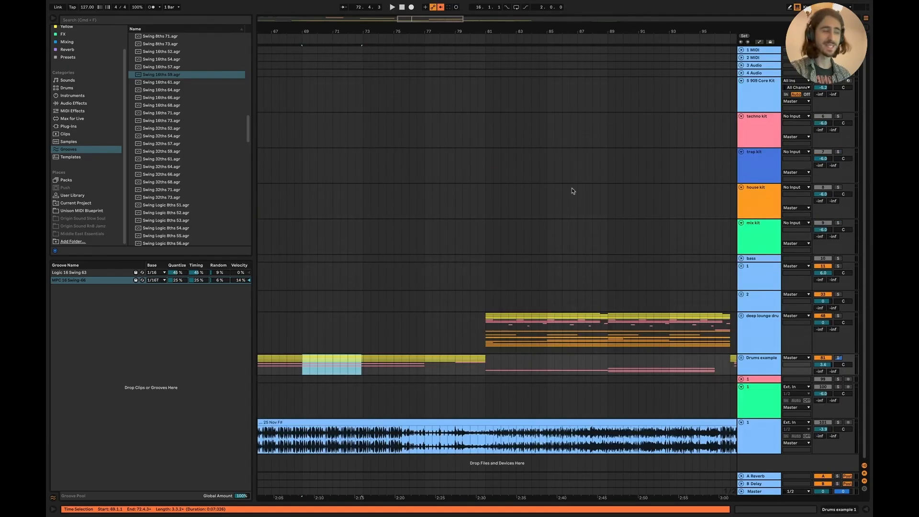
pyautogui.hscroll(-10, 588, 240)
pyautogui.scroll(-6, 588, 248)
pyautogui.hscroll(5, 587, 252)
pyautogui.hscroll(-2, 587, 252)
pyautogui.scroll(5, 470, 235)
pyautogui.scroll(-6, 471, 237)
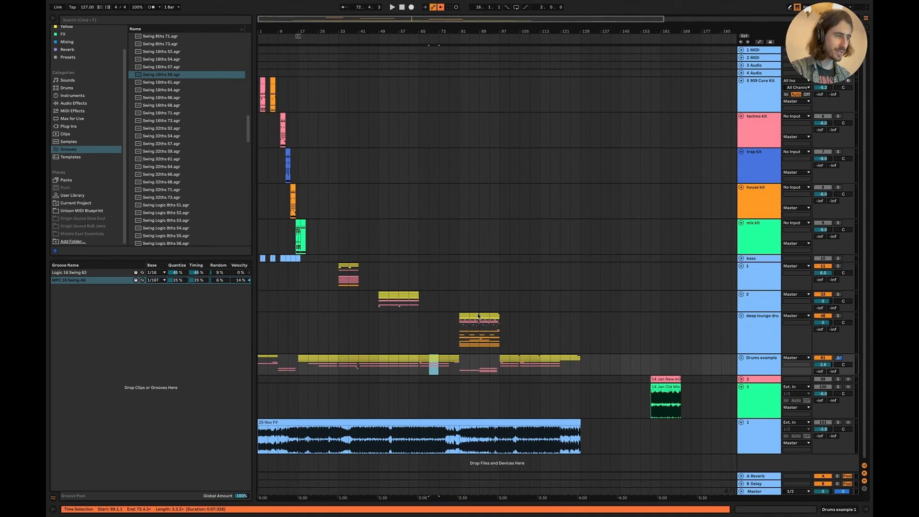
pyautogui.click(378, 304)
pyautogui.scroll(5, 378, 304)
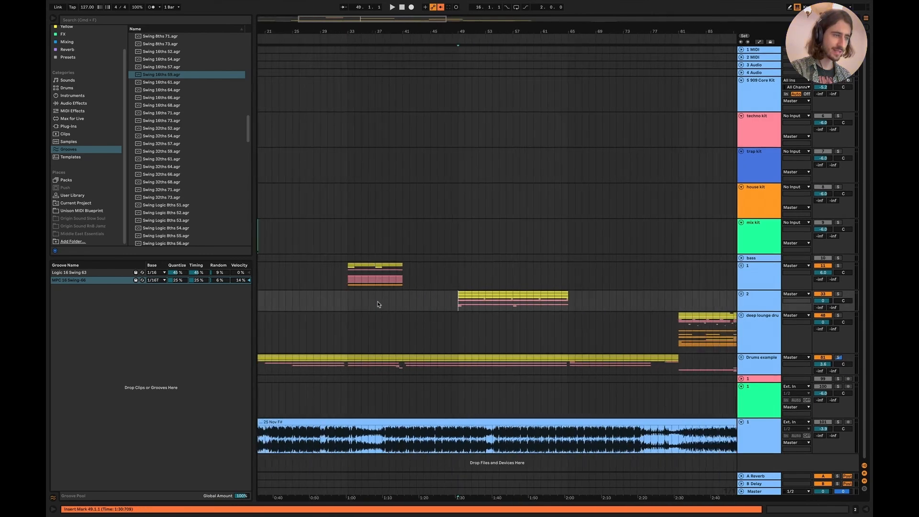
pyautogui.hscroll(-3, 378, 303)
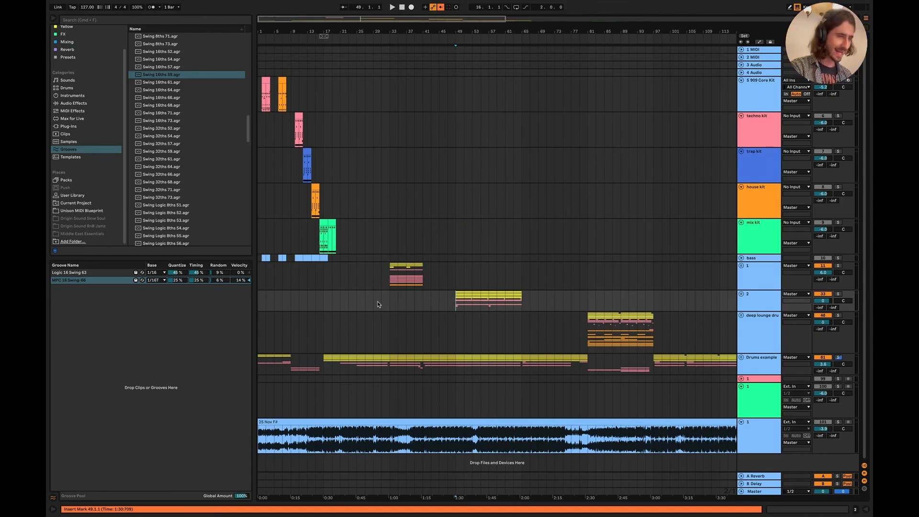
# Step: Switch to the Tech House Drums Tutorial presentation in Keynote, on the "How to structure your drums" slide
pyautogui.press('super+Tab')
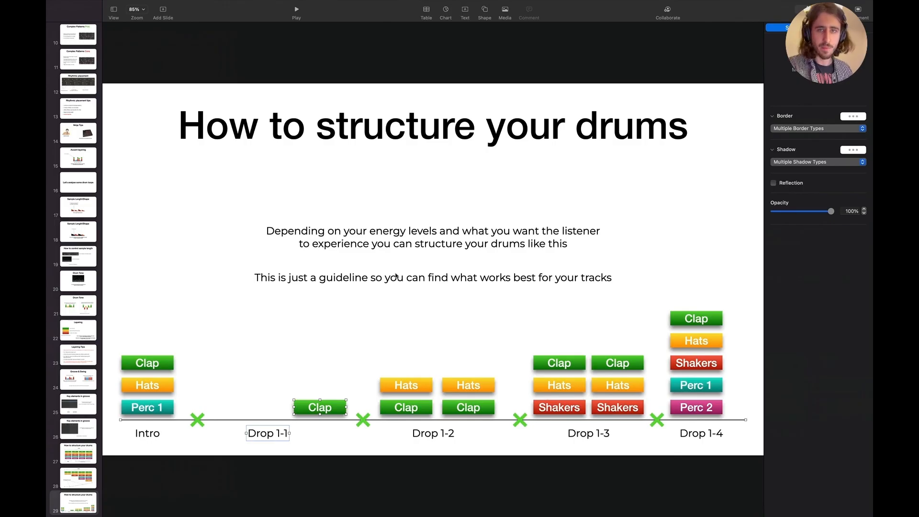
pyautogui.moveTo(777, 3)
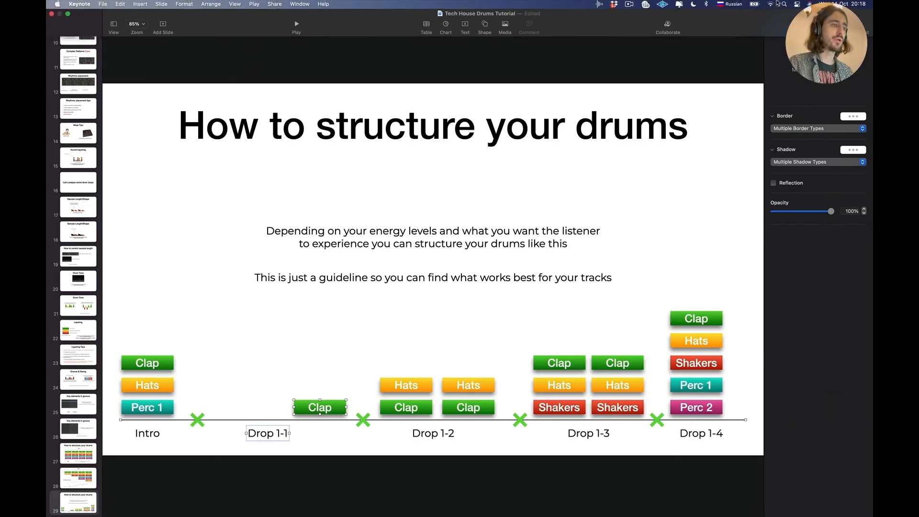